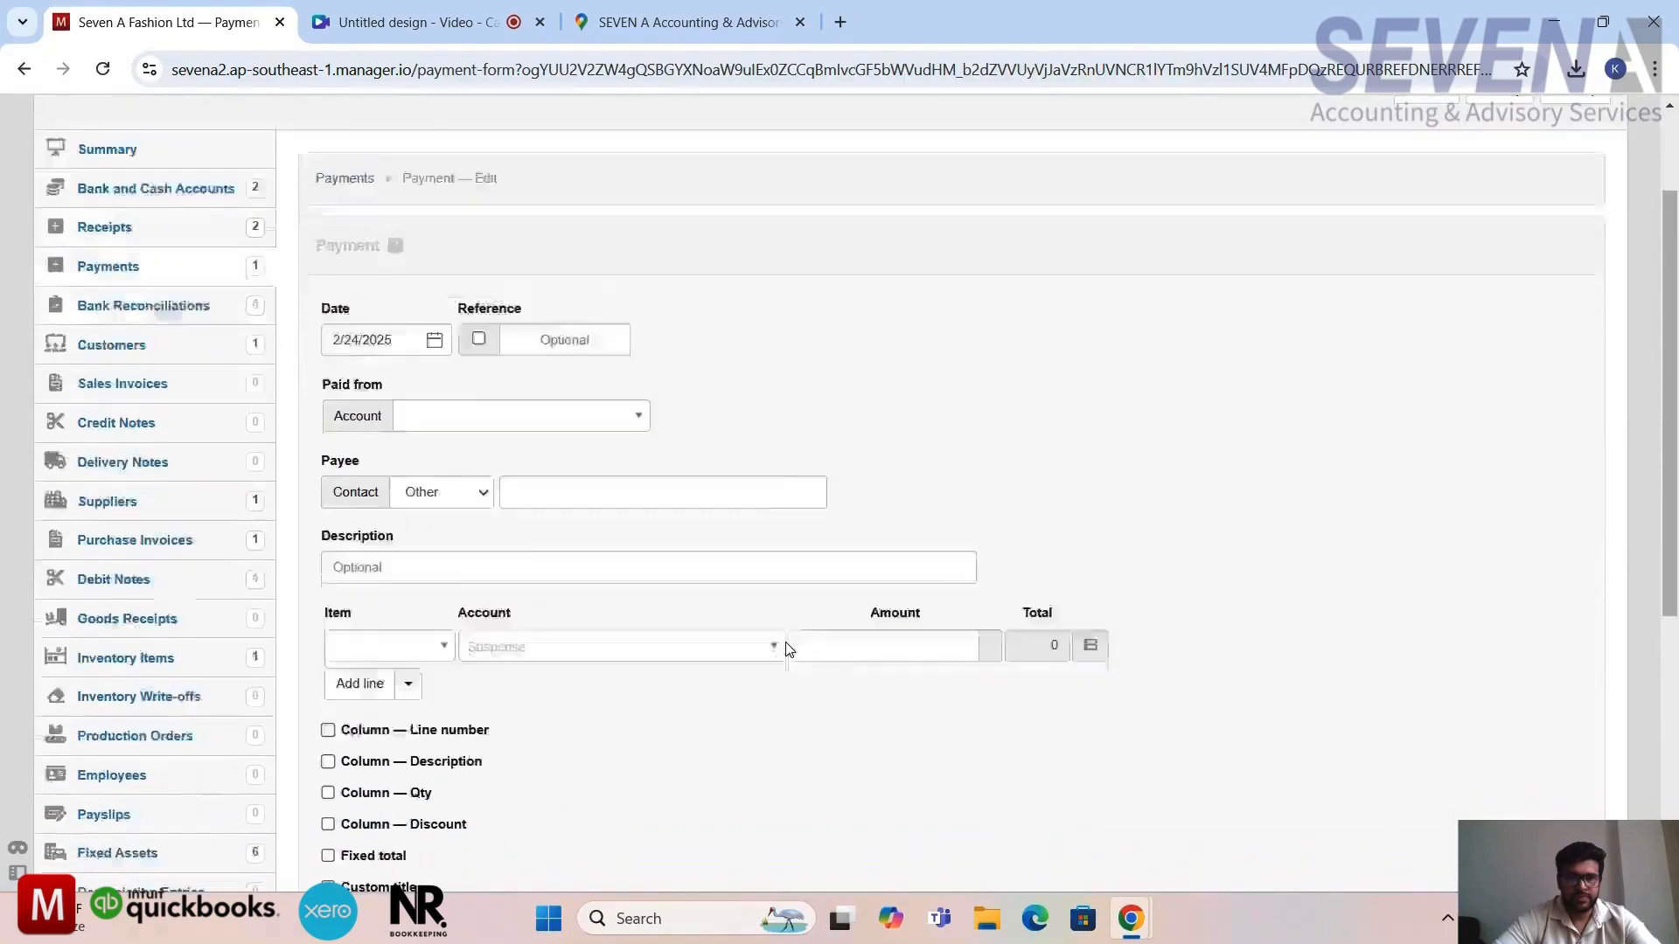
Choose HSBC Checking as the account the payment is paid from and enter the description "xyz................".
scroll(638, 371, "down", 1)
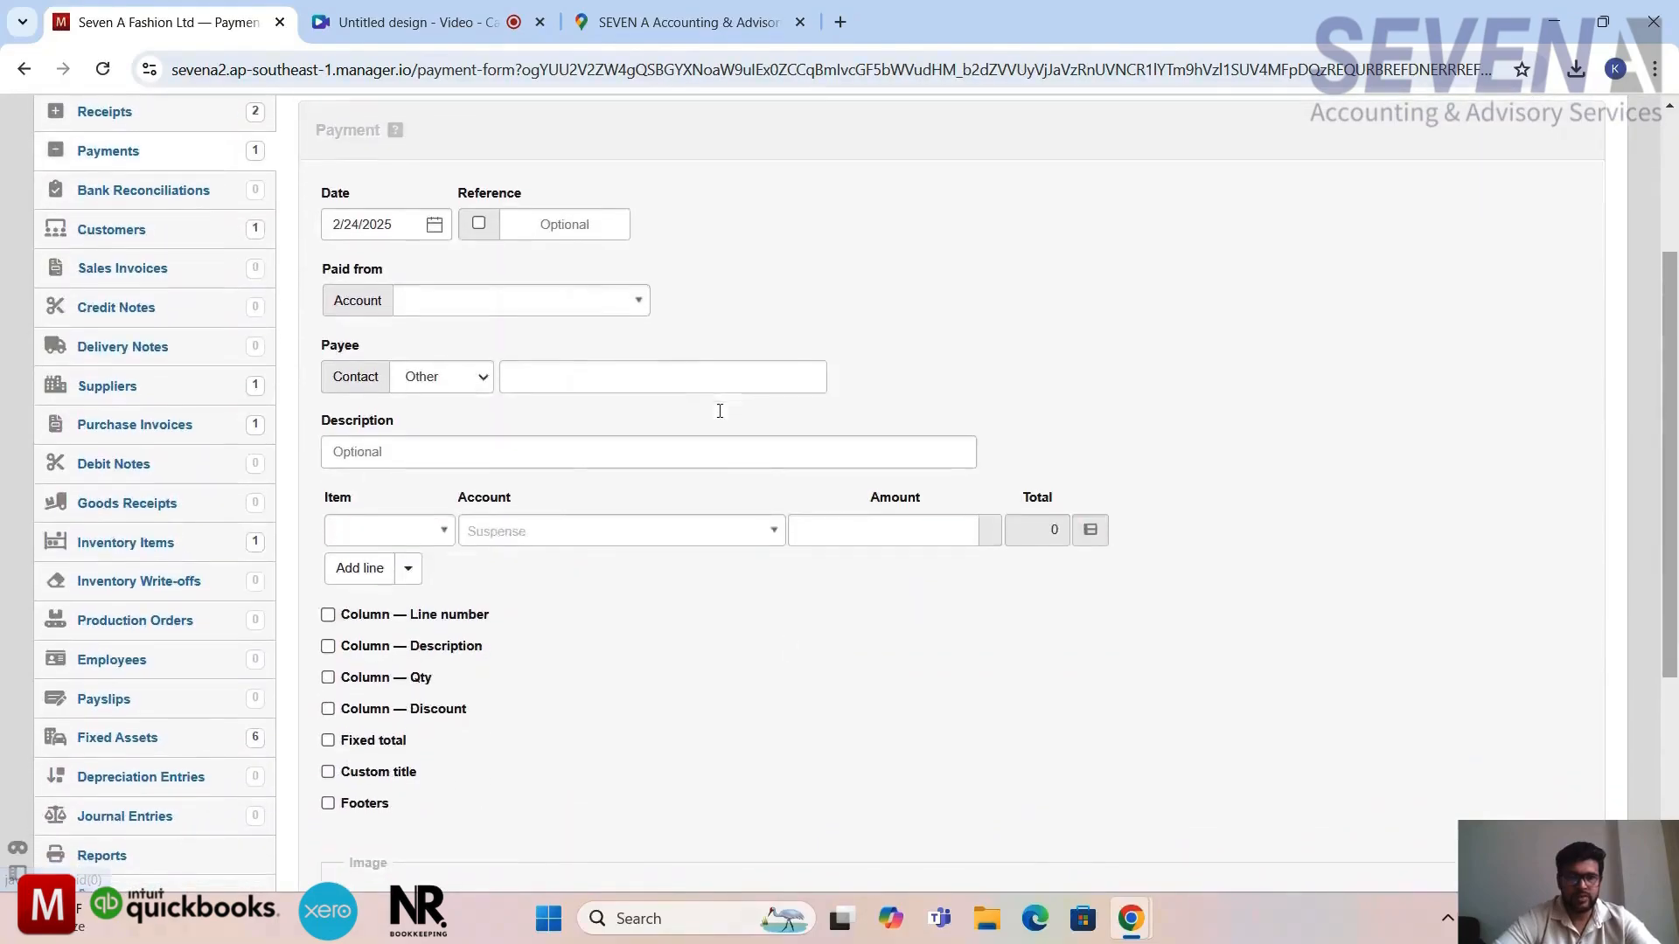
left_click(637, 298)
left_click(554, 387)
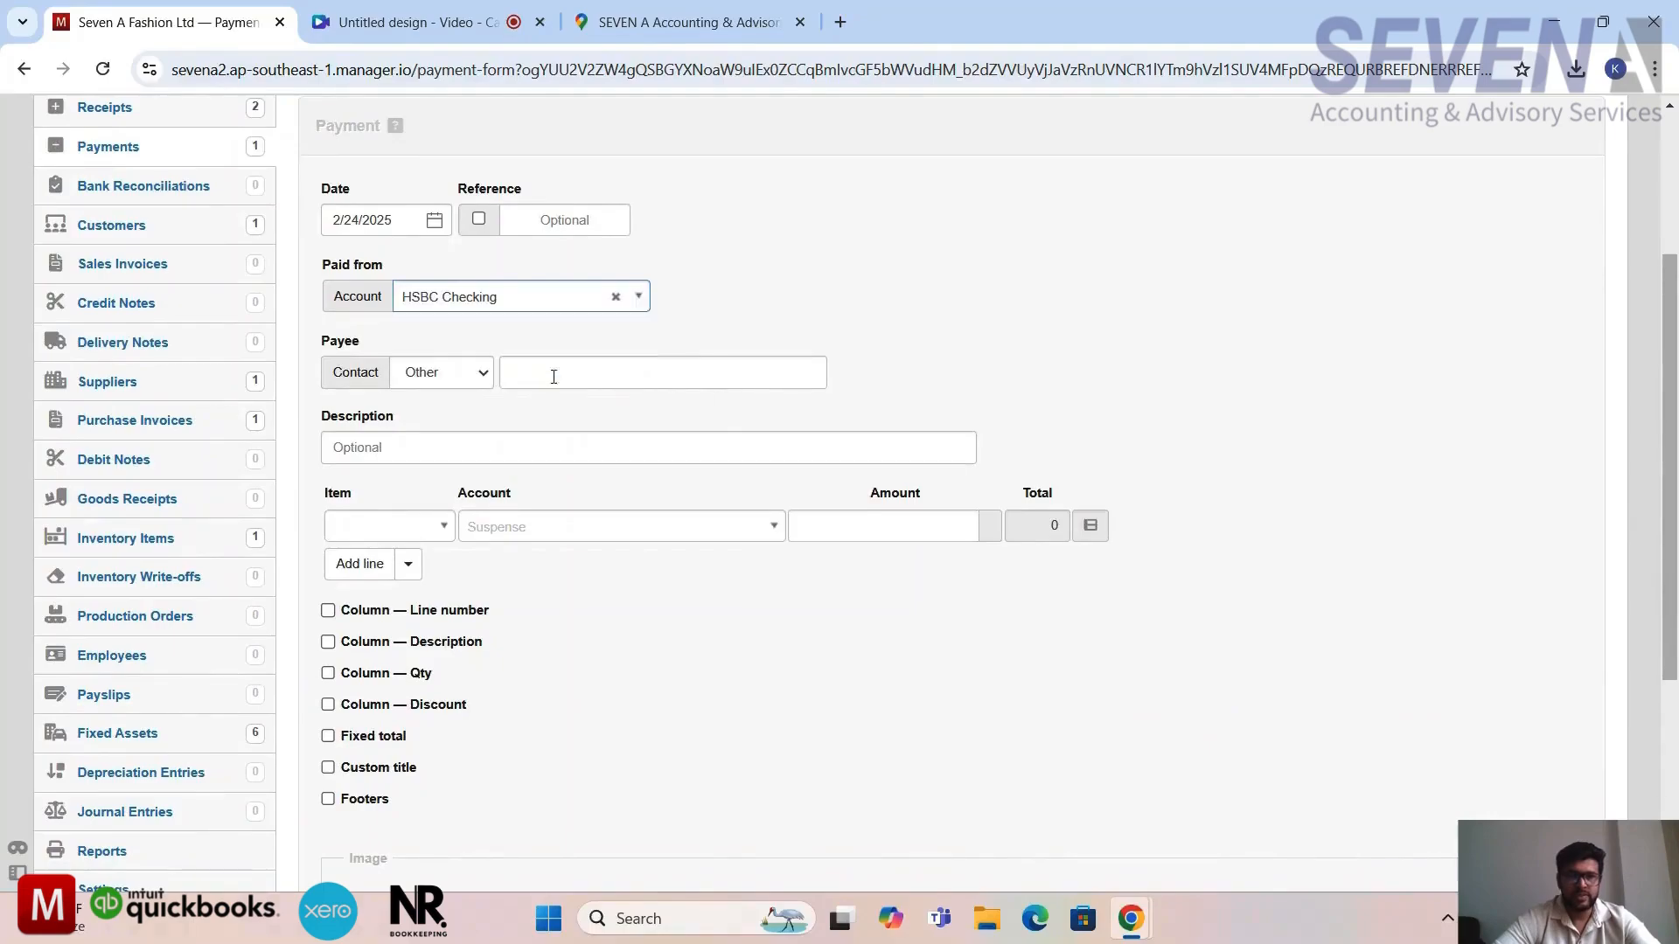
scroll(839, 393, "down", 1)
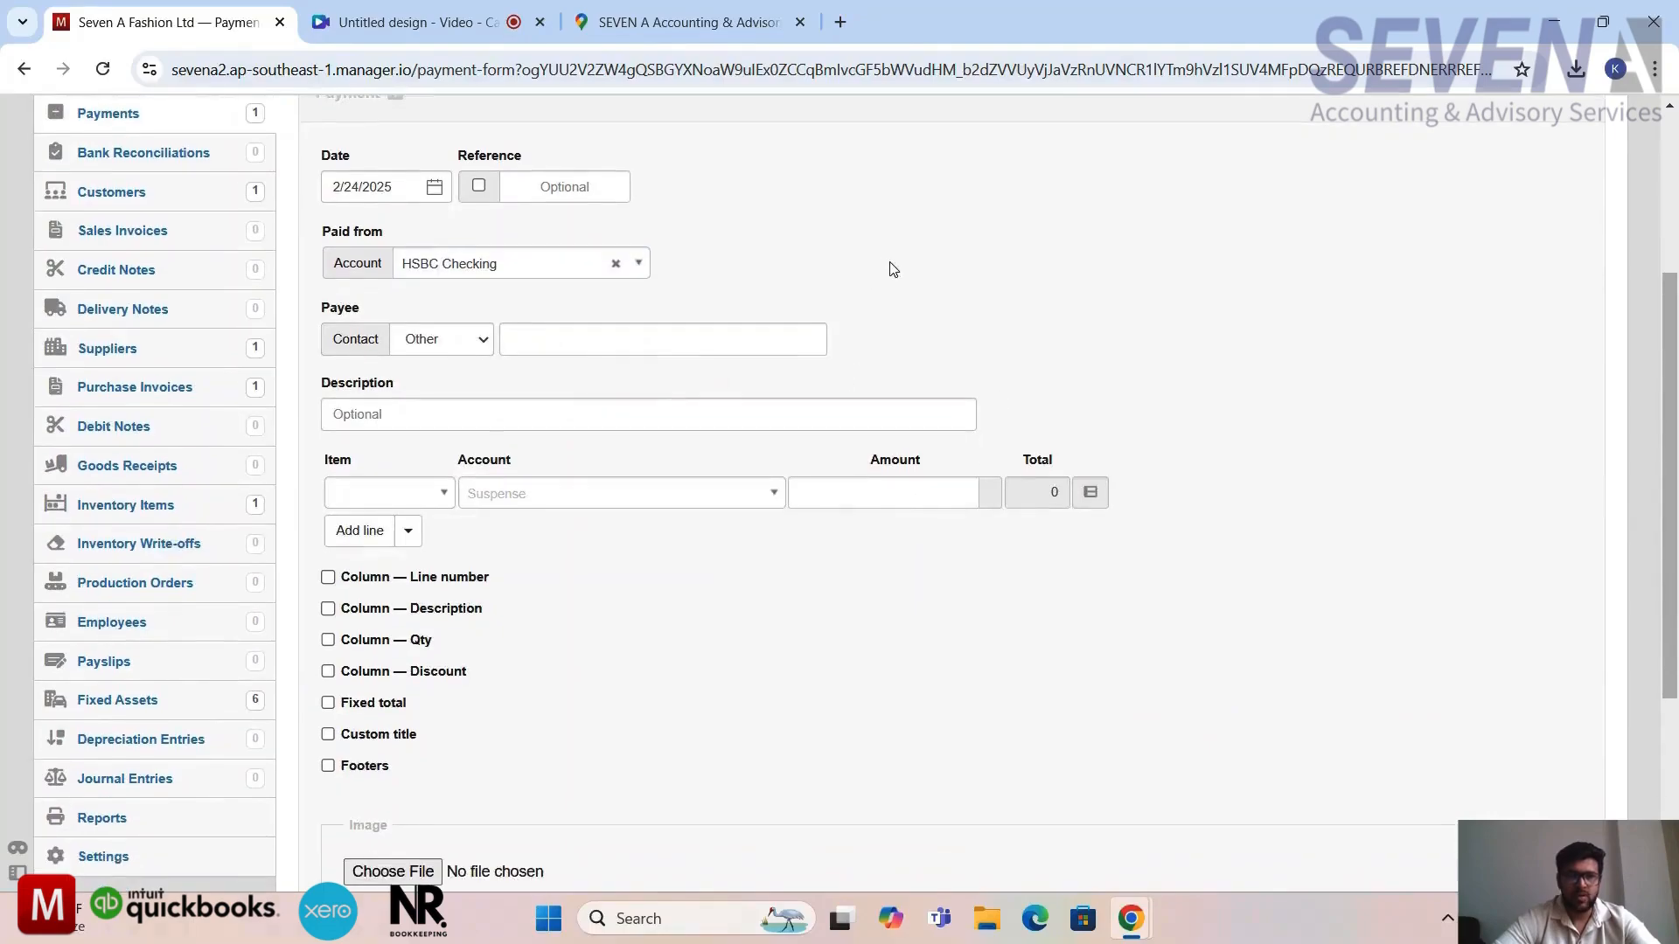
left_click(651, 413)
type("xy")
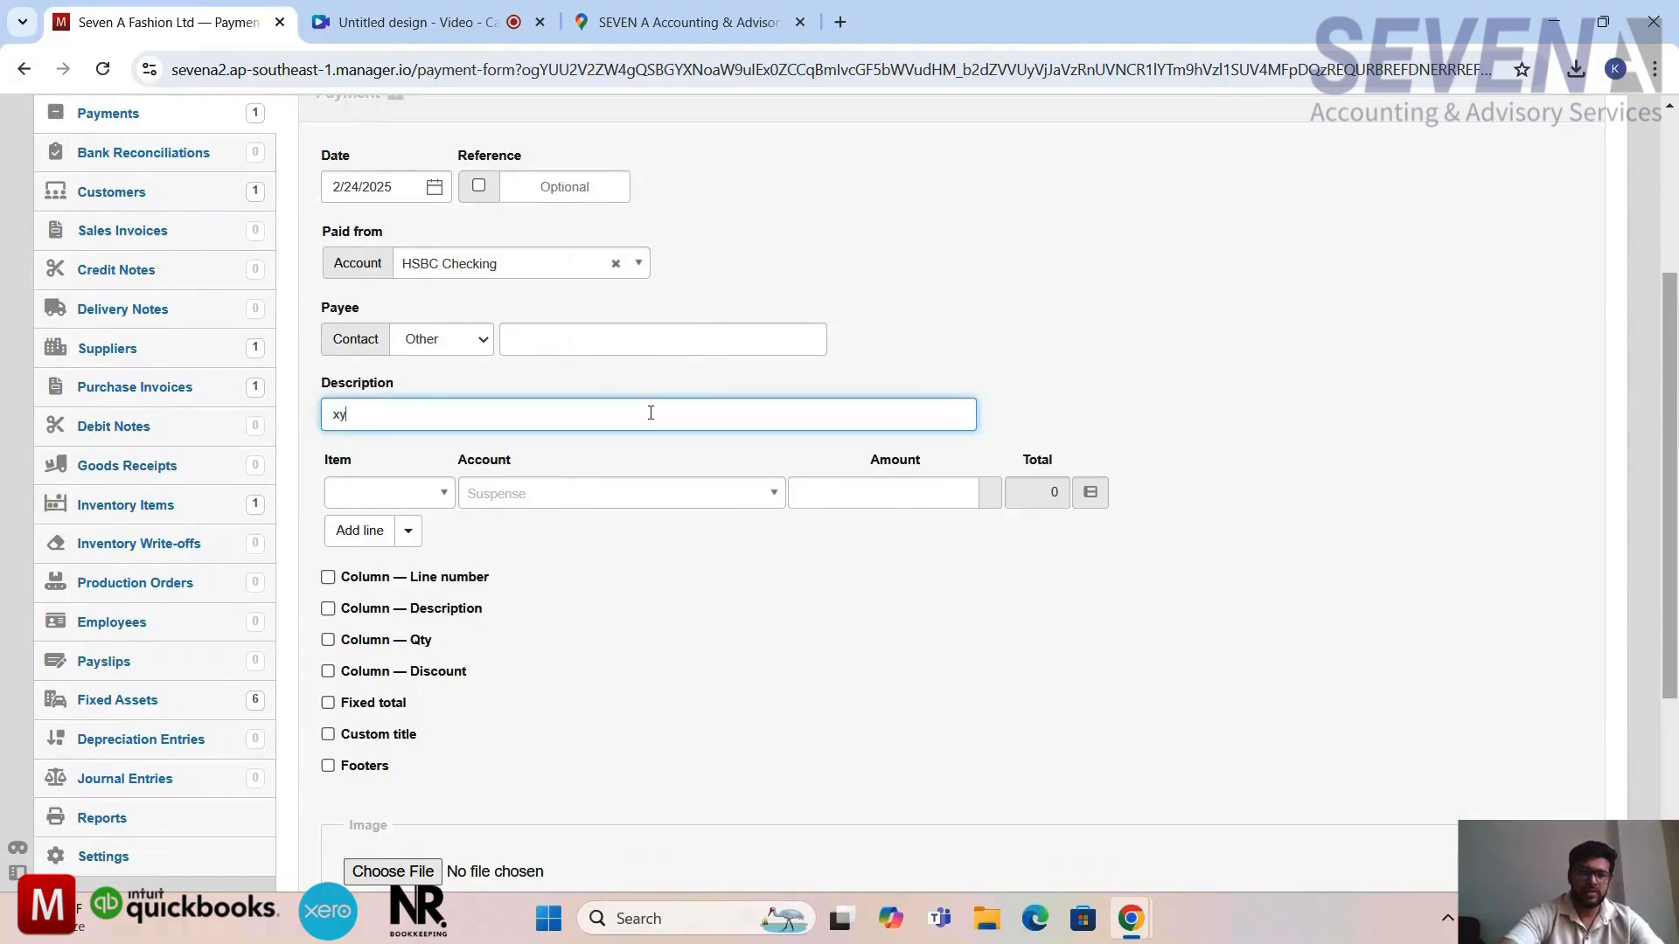
type("z................")
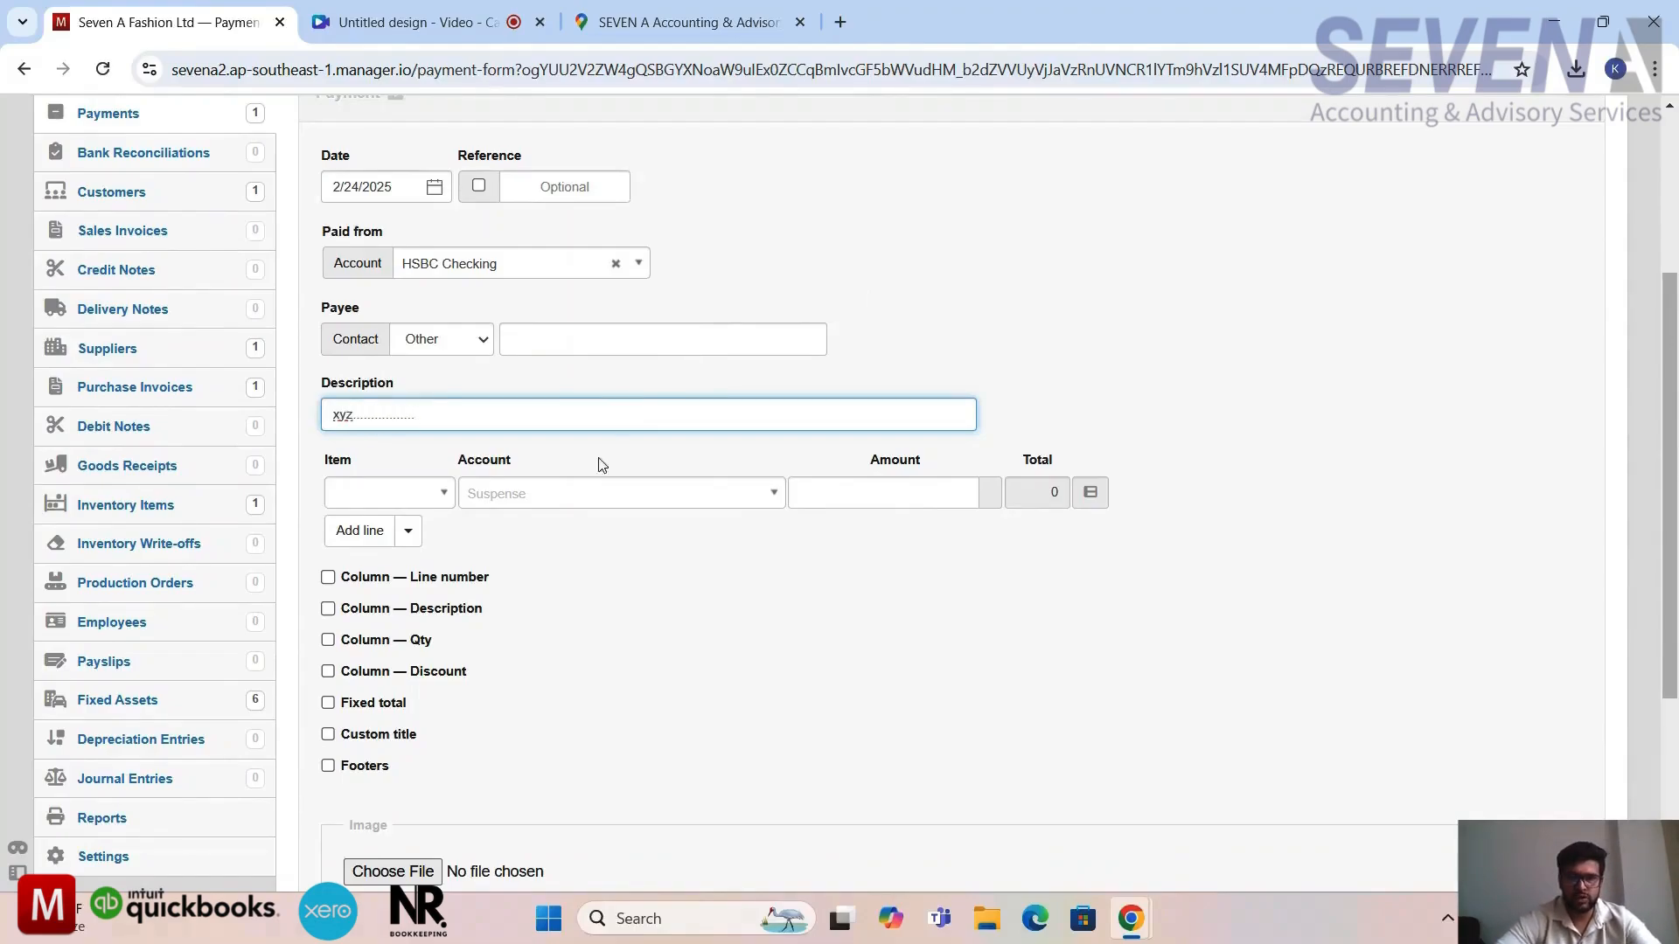
Allocate the payment line to Fixed assets, at cost for Machine 3 with an amount of 300000.
left_click(759, 493)
type("fix")
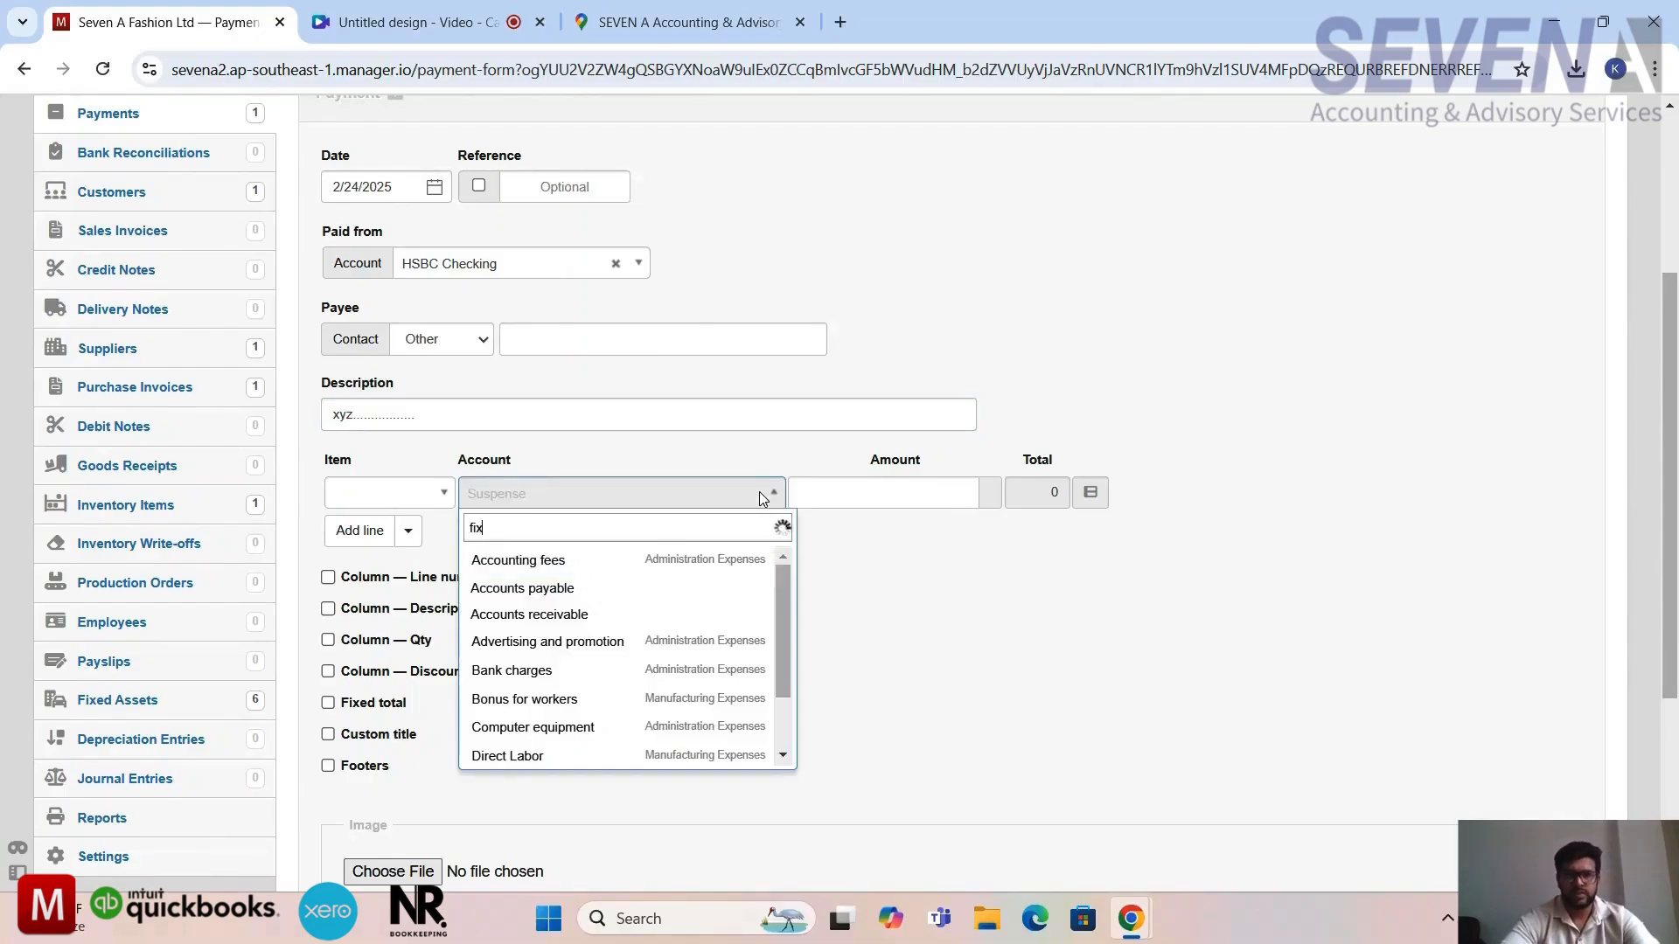
left_click(693, 586)
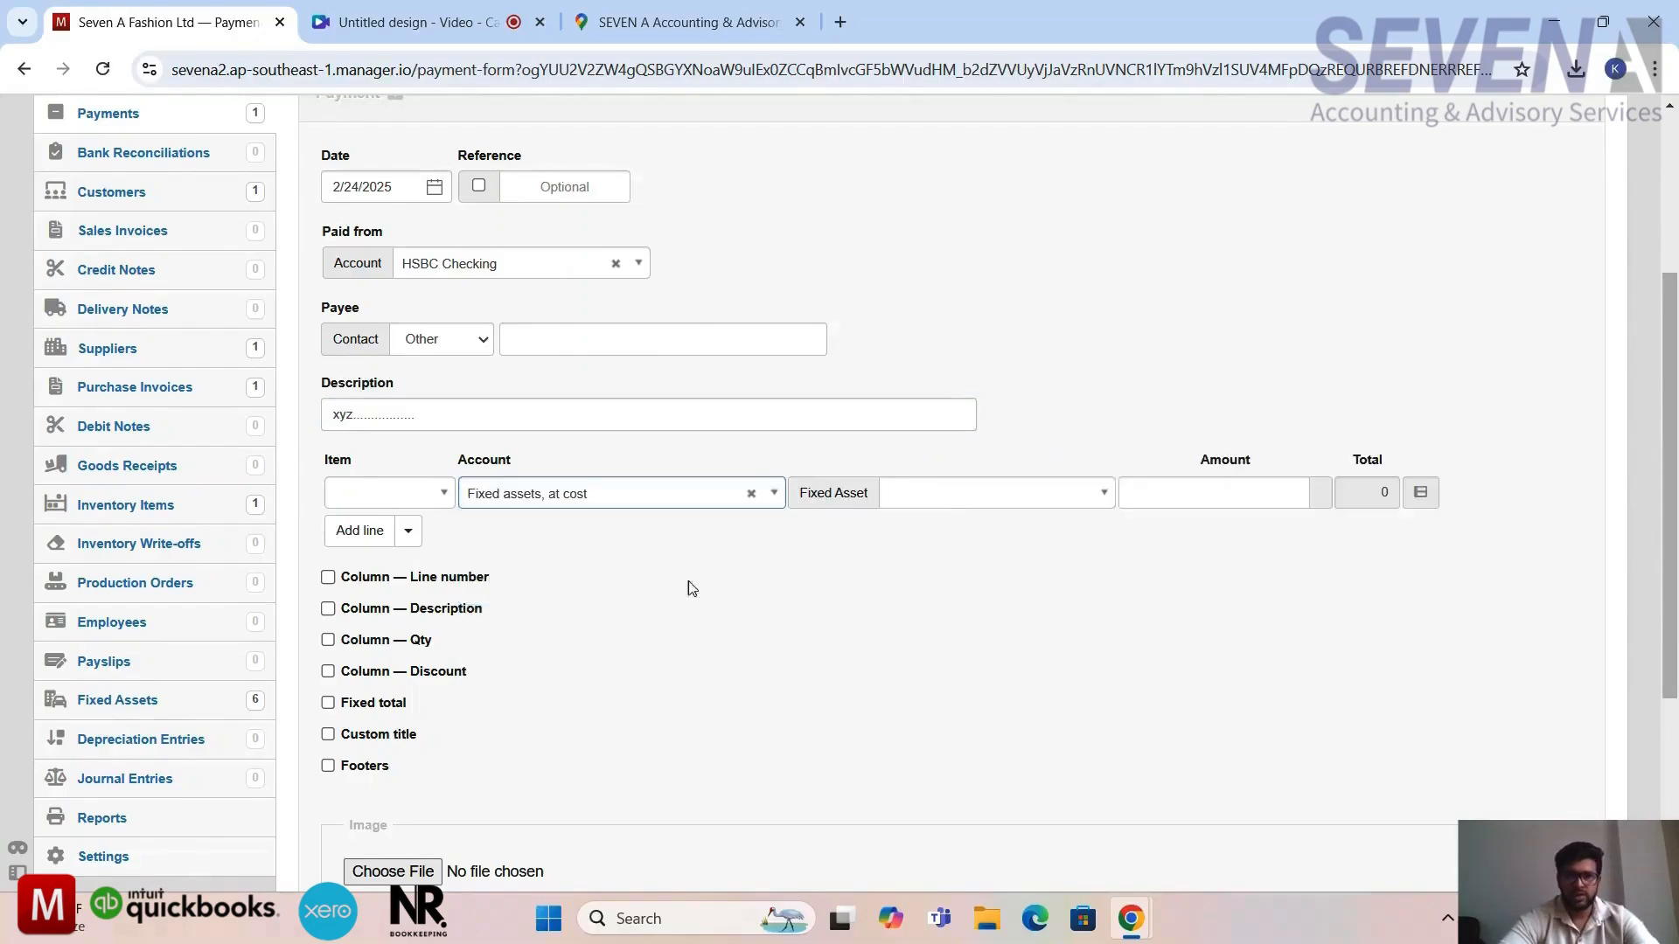
left_click(1026, 495)
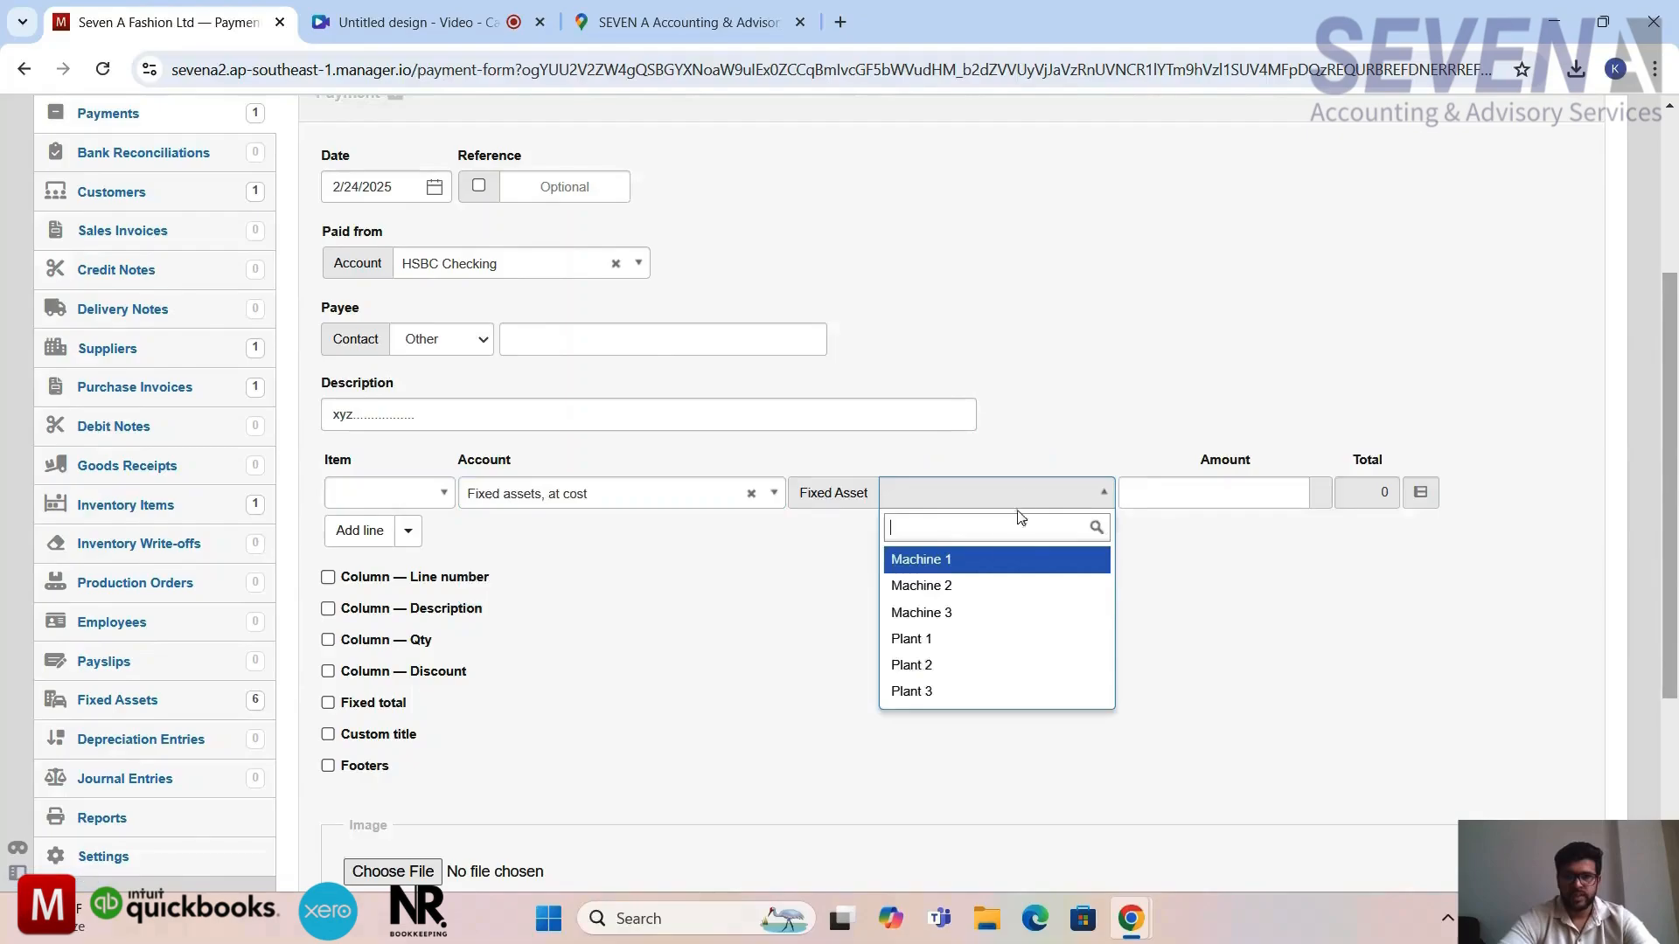
left_click(976, 625)
left_click(1233, 492)
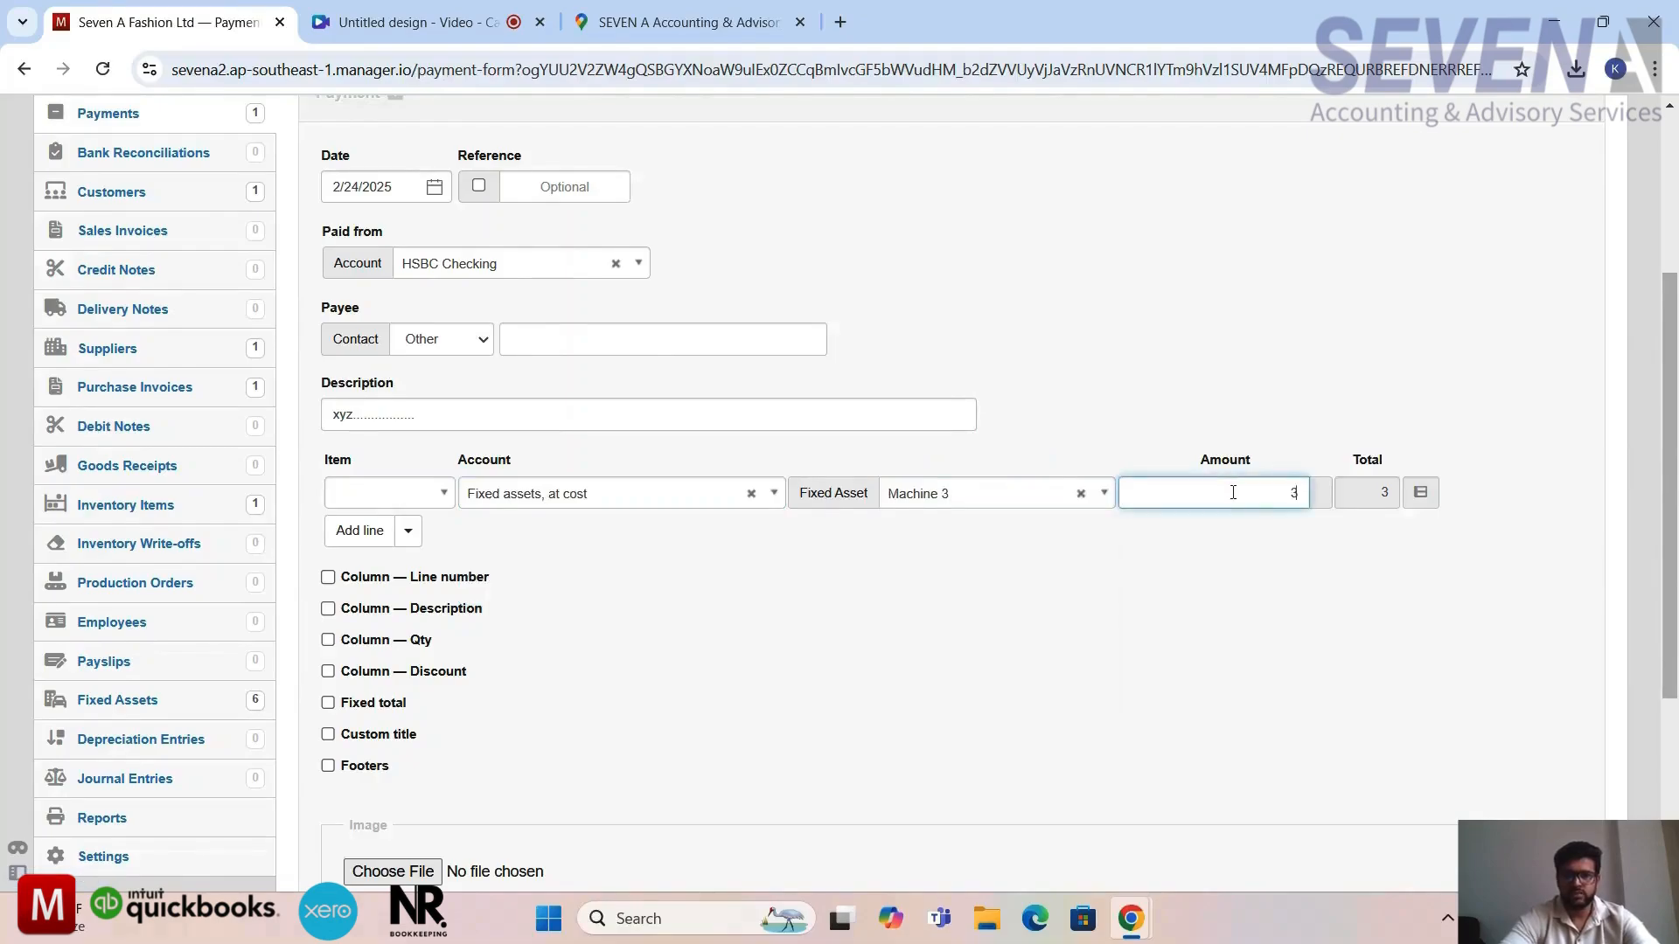
type("300000")
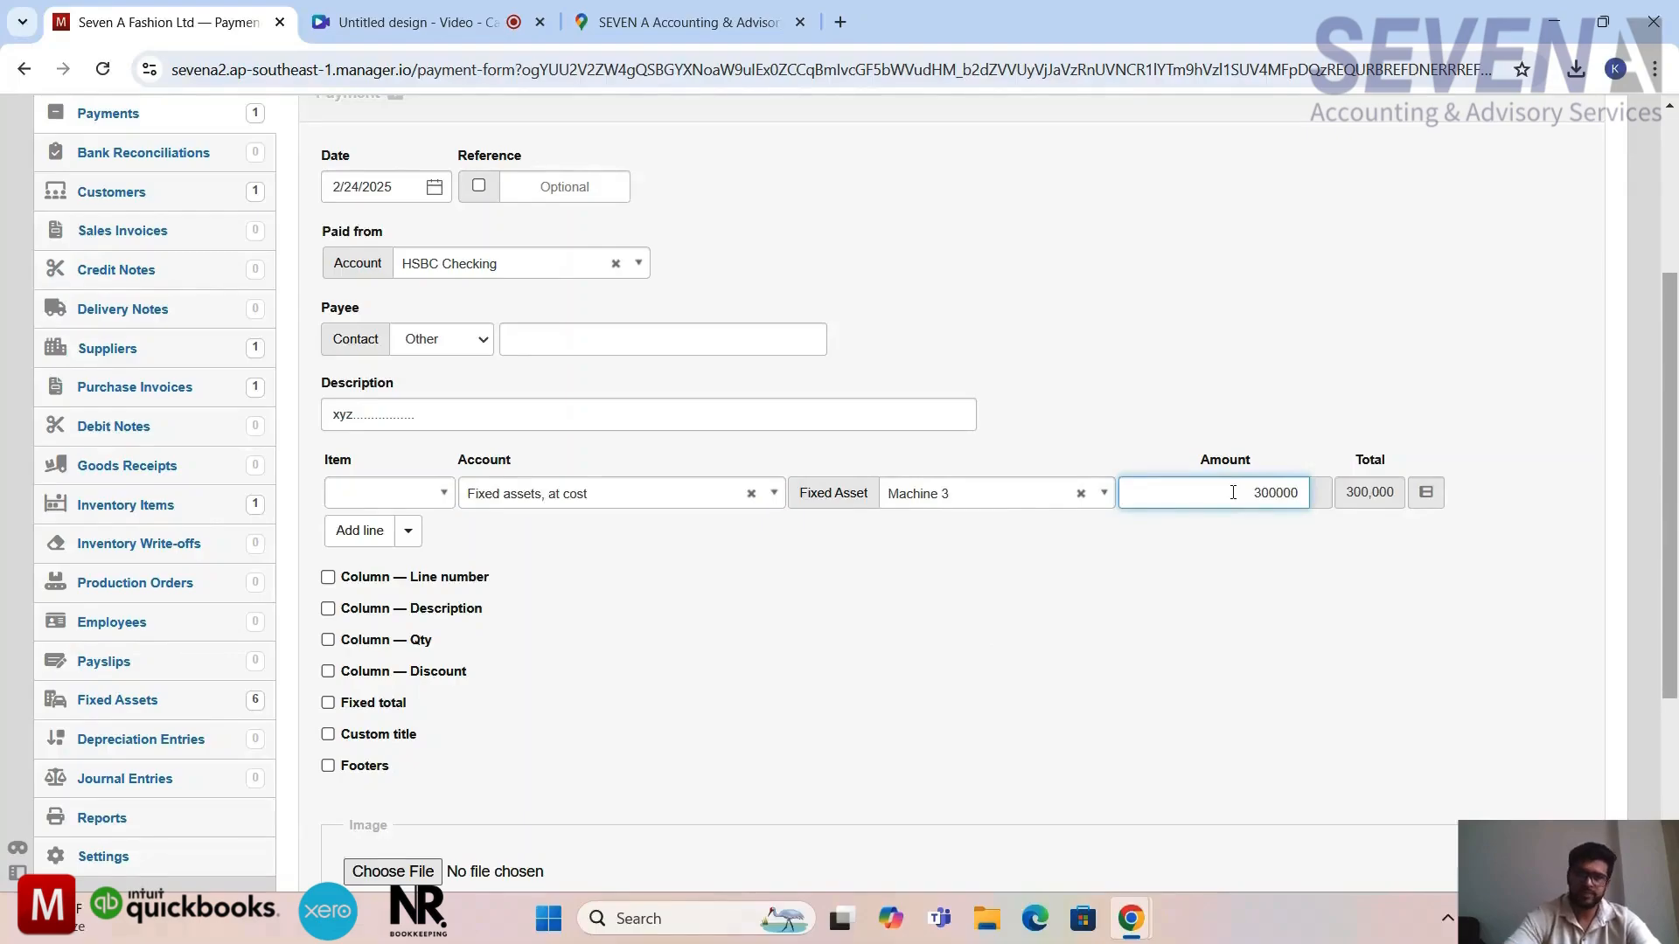
Create the payment and look over the resulting payment document.
left_click(1012, 631)
scroll(1012, 632, "down", 3)
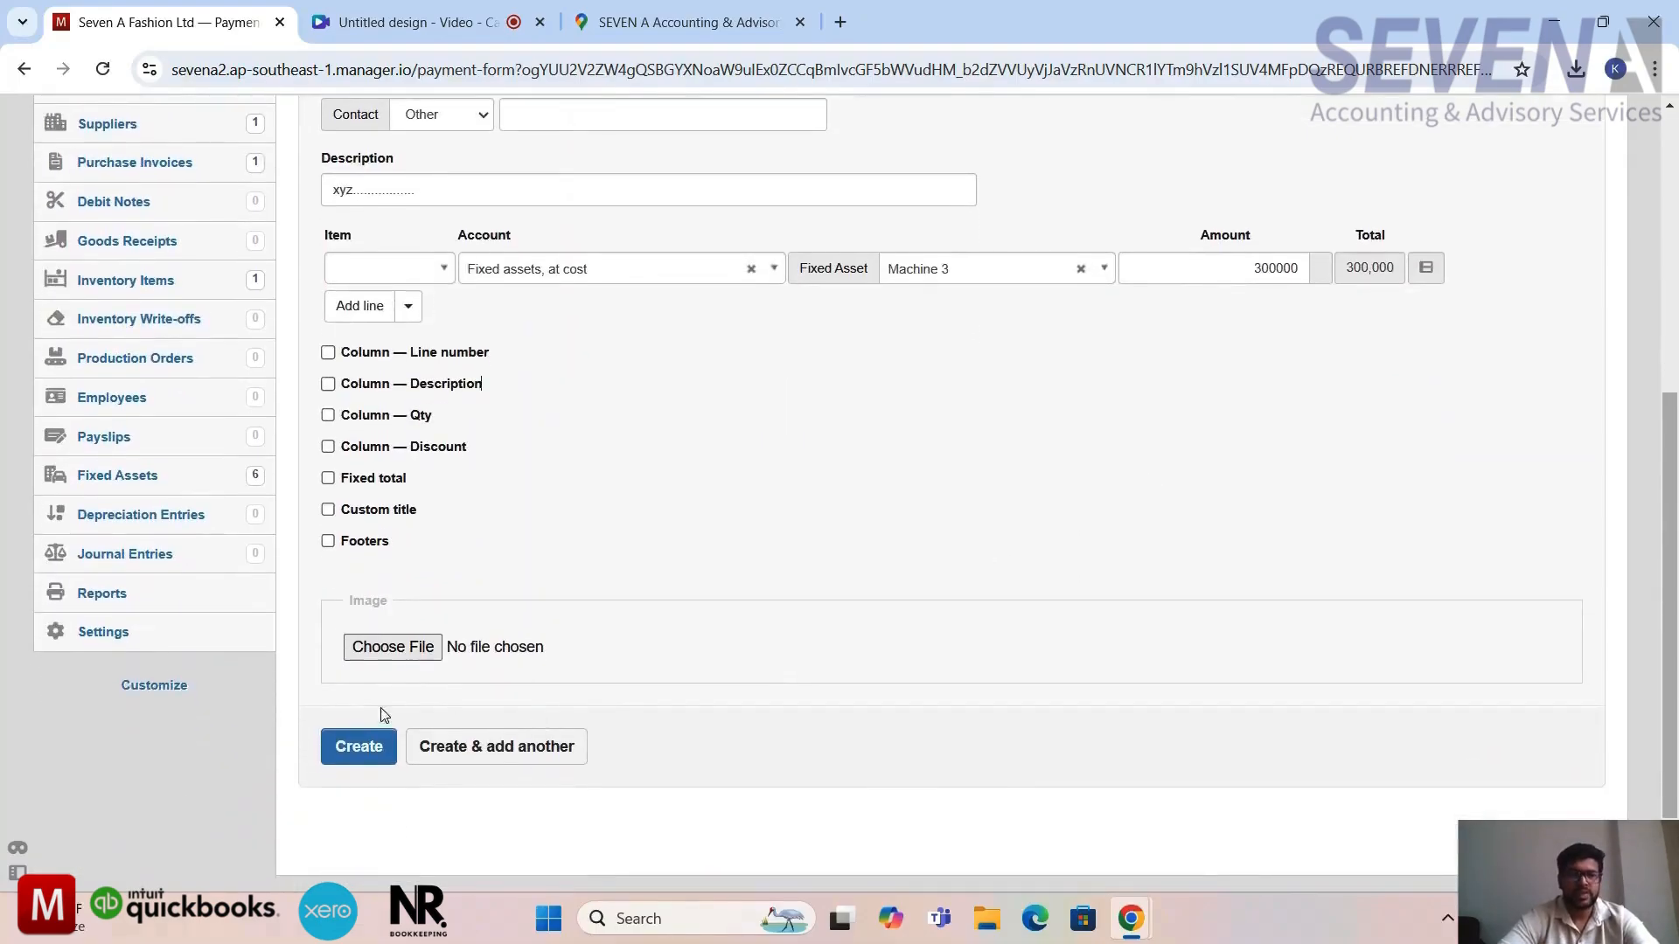
left_click(358, 746)
scroll(630, 743, "down", 6)
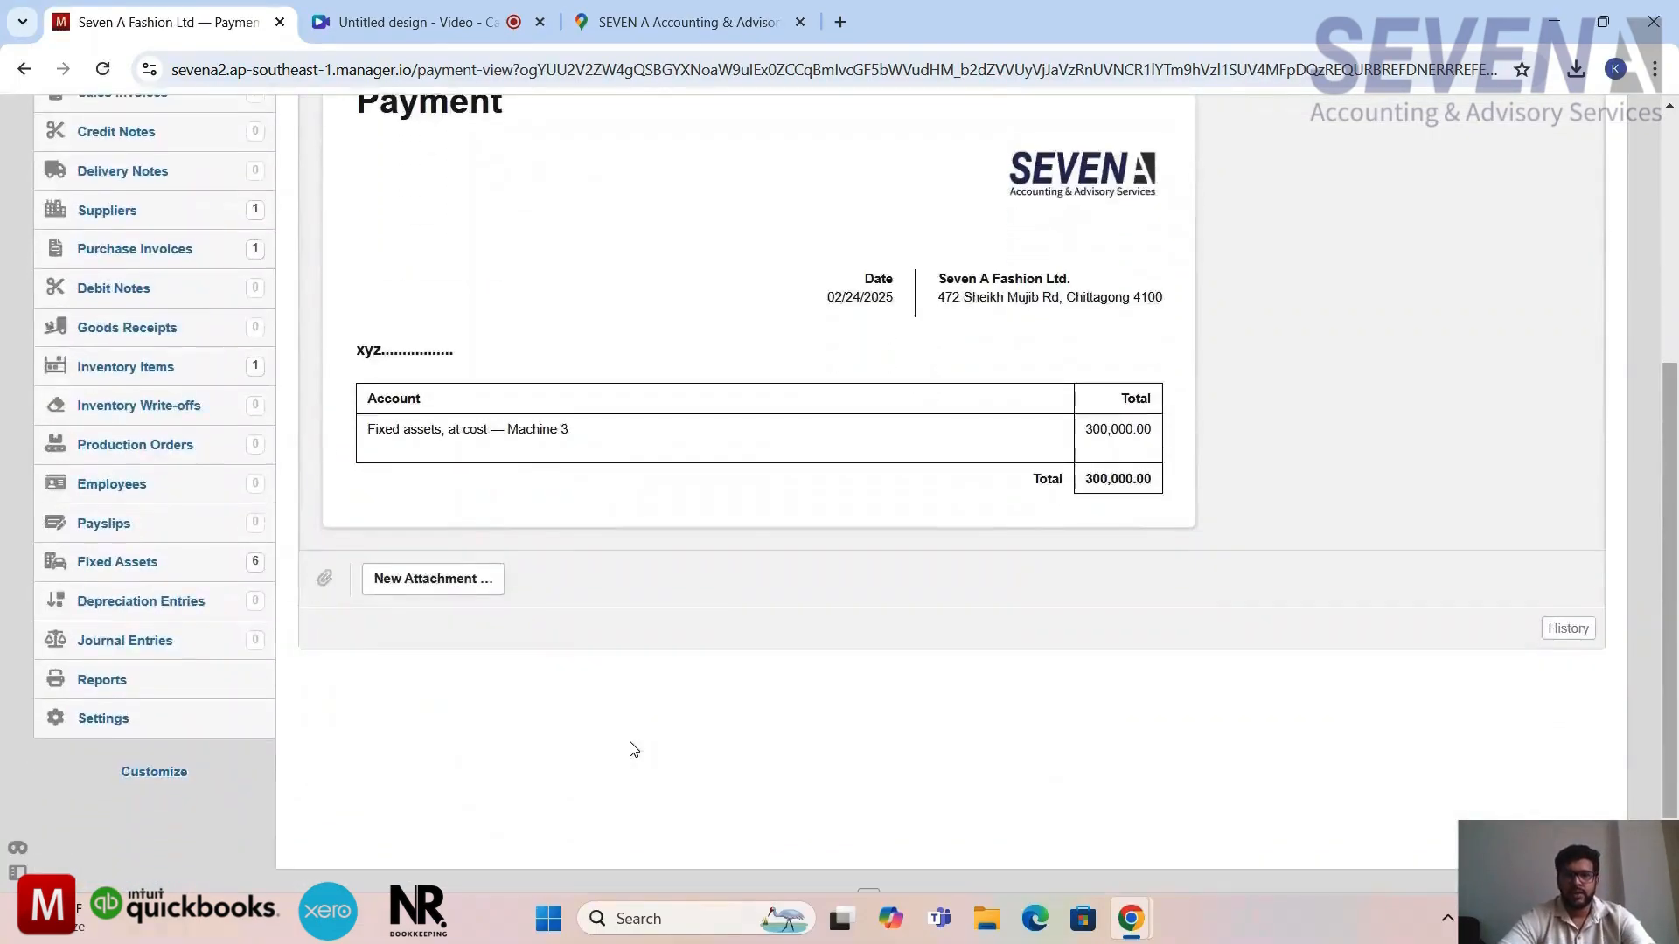
scroll(630, 750, "up", 6)
From the business summary, drill down into the Fixed assets, at cost balance to the transactions of Machine 1.
left_click(84, 289)
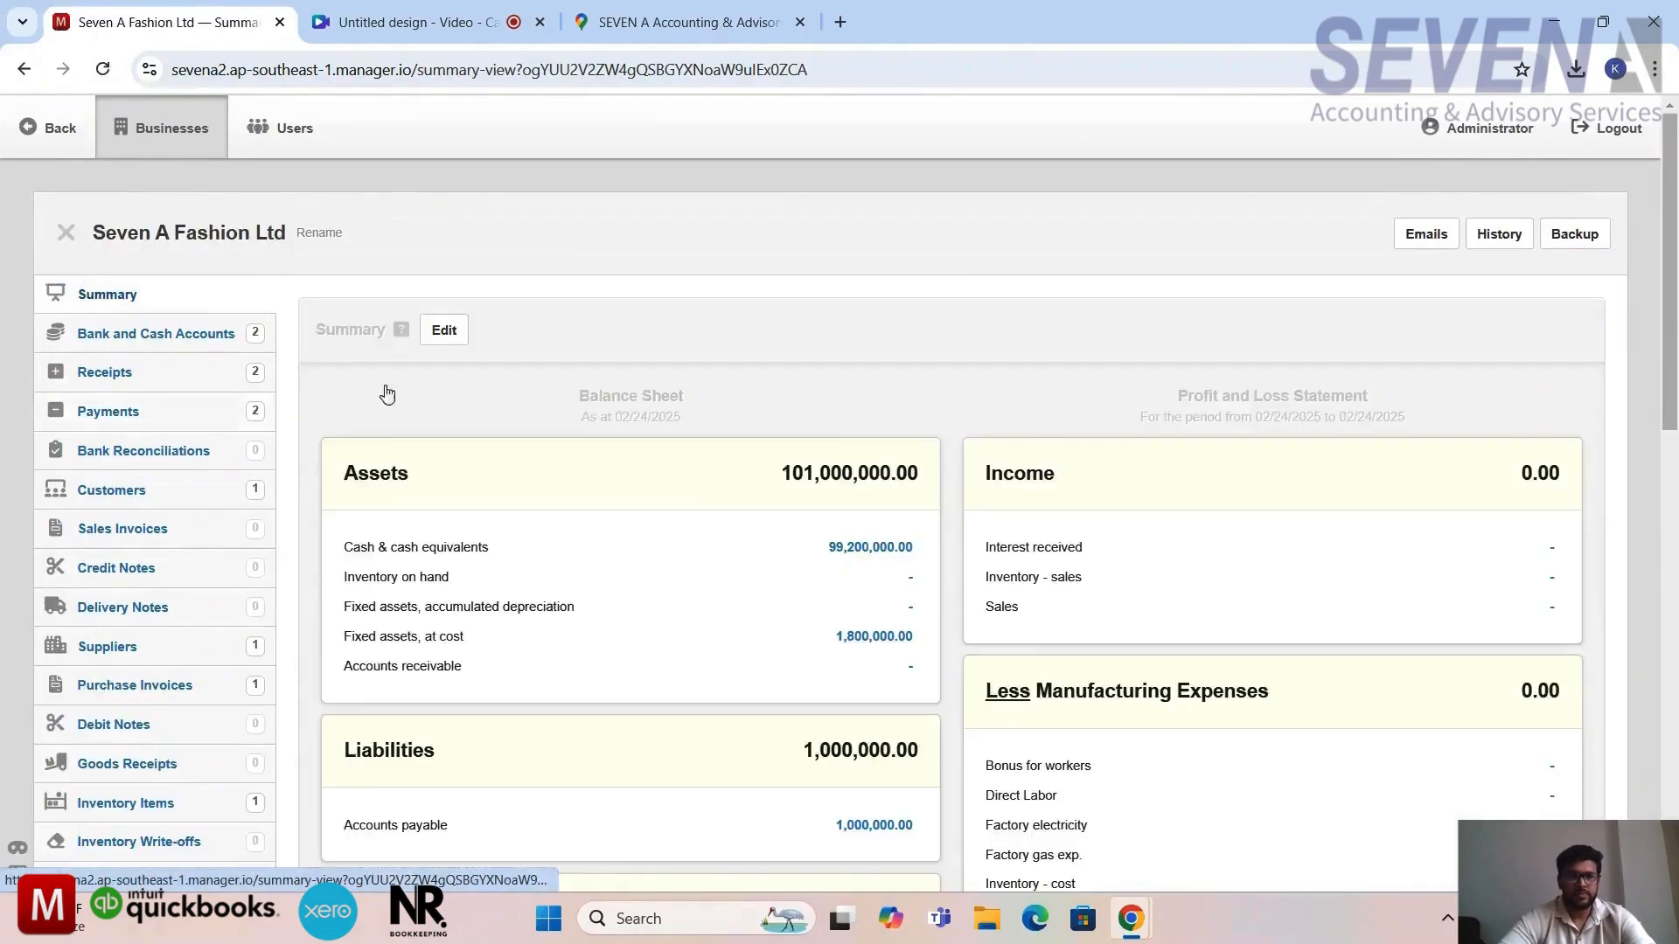
scroll(710, 475, "down", 3)
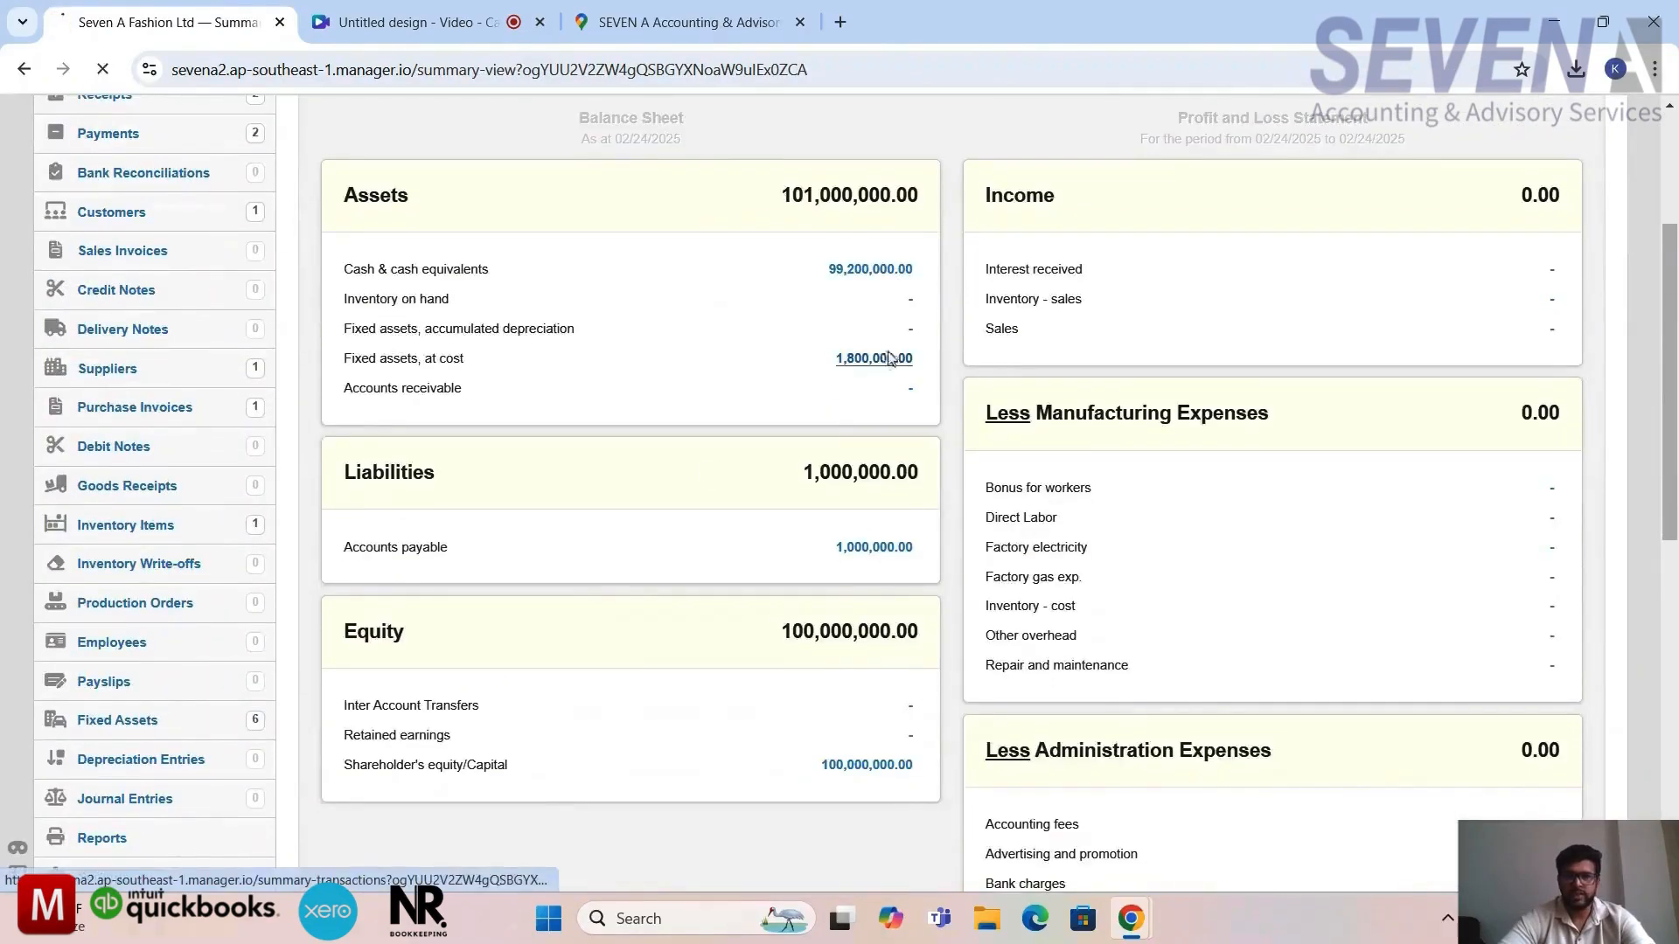
left_click(891, 359)
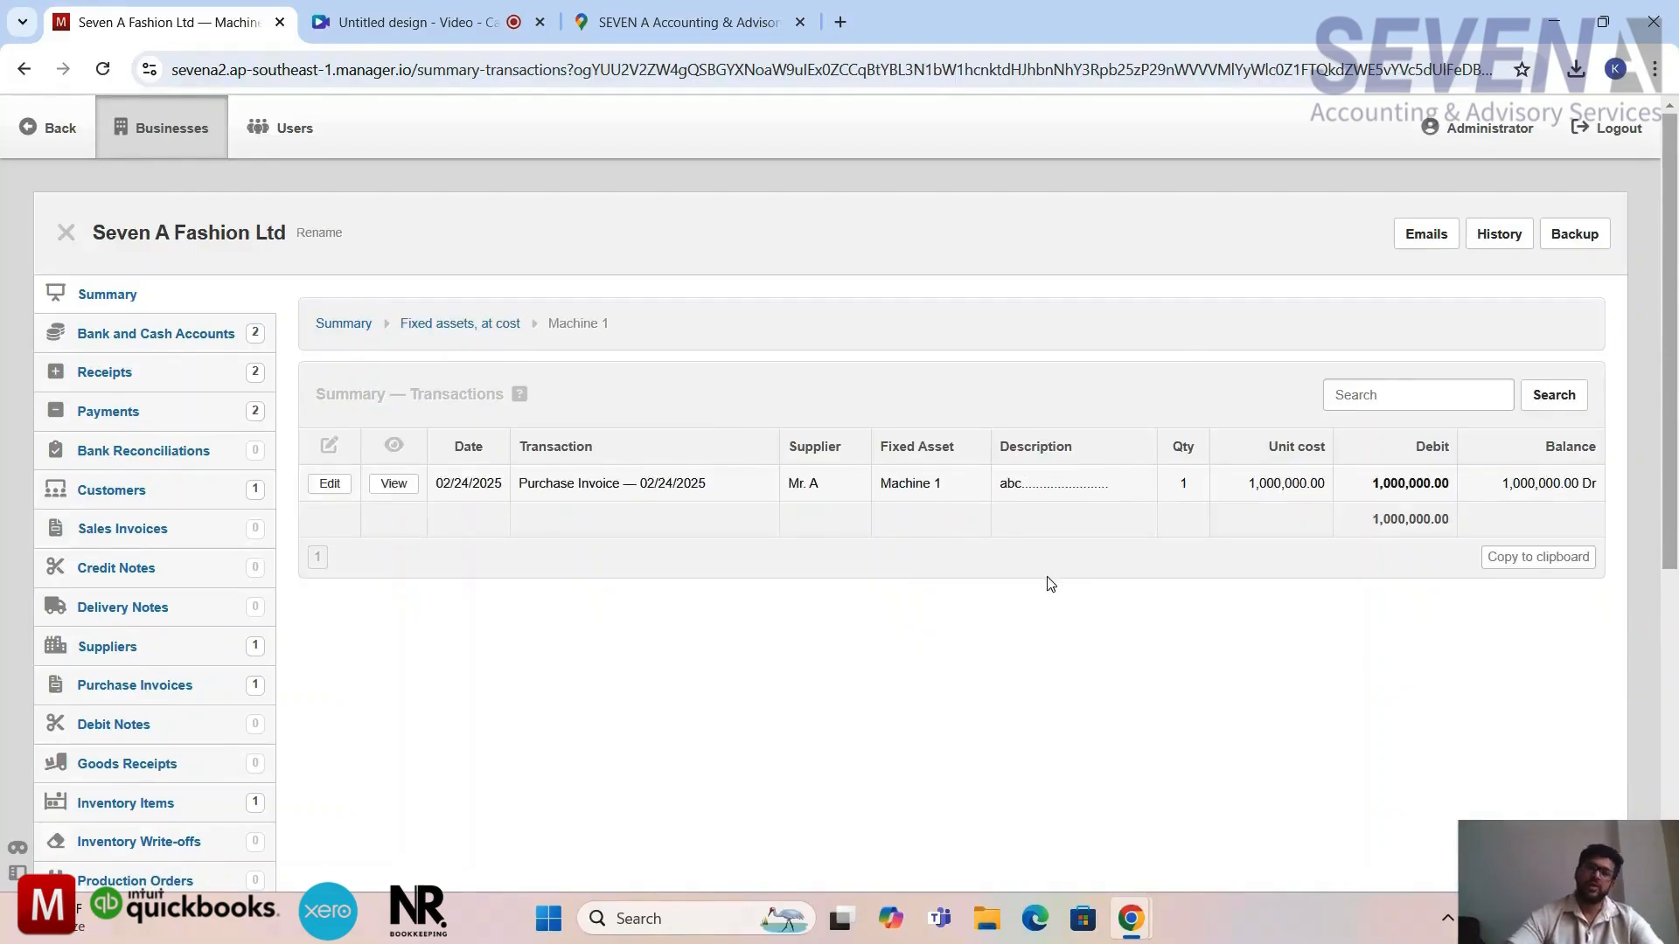
Copy the Machine 1 transaction table and paste it into a new sheet of the Ask my accountant workbook in Excel.
left_click(1540, 568)
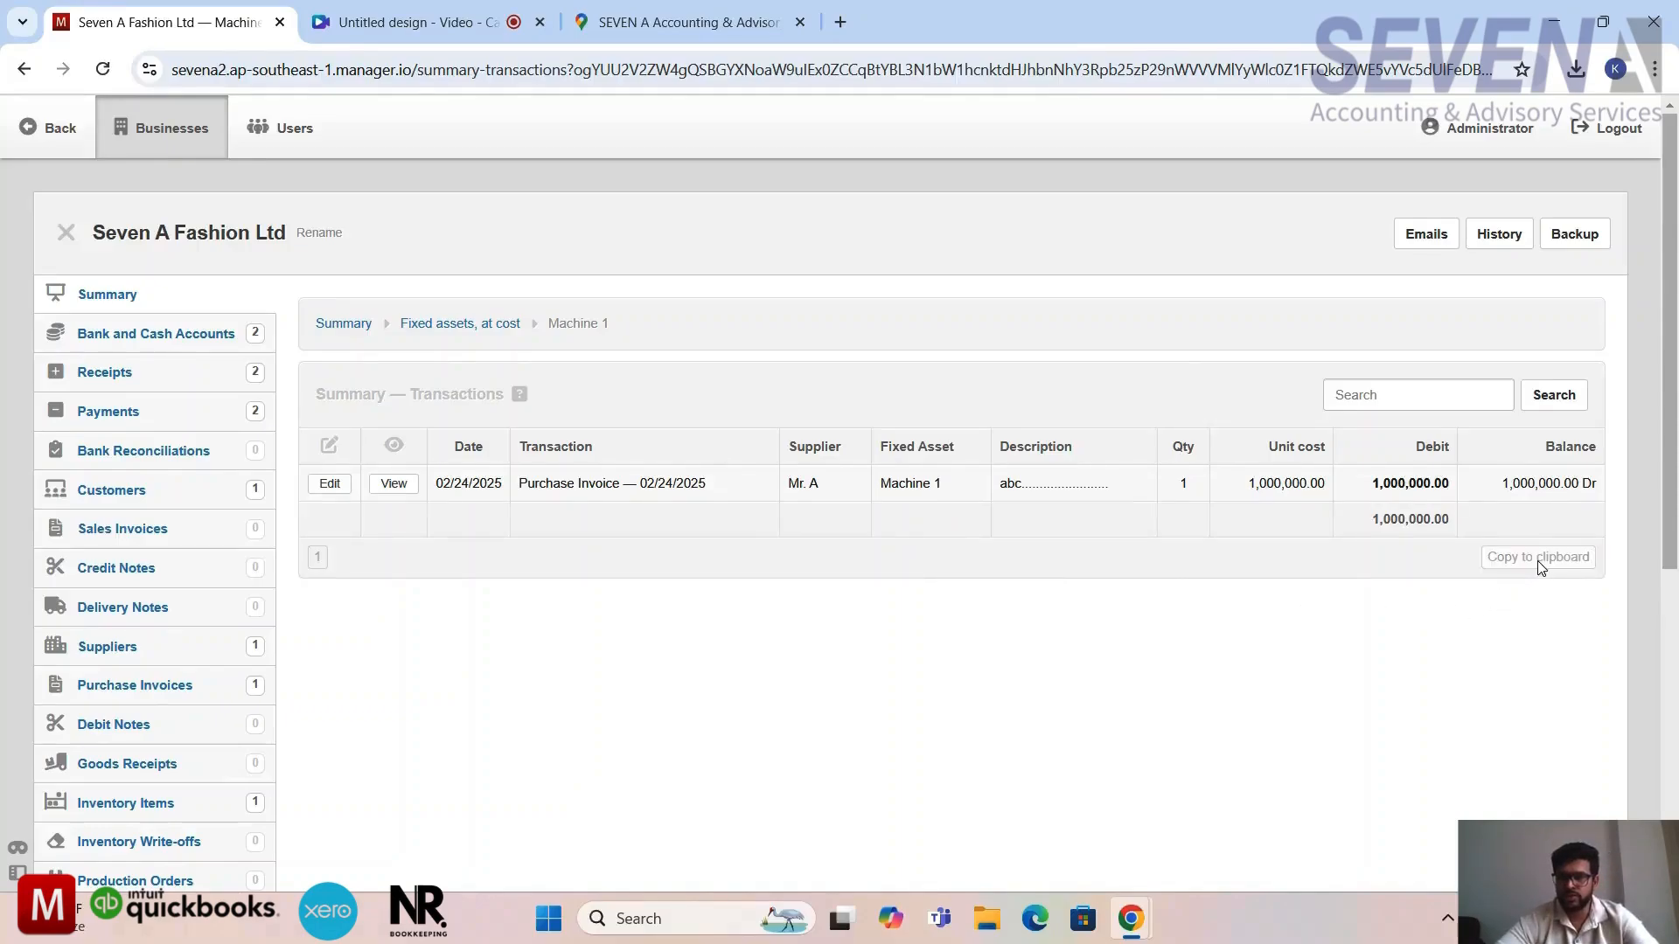
key("super+d")
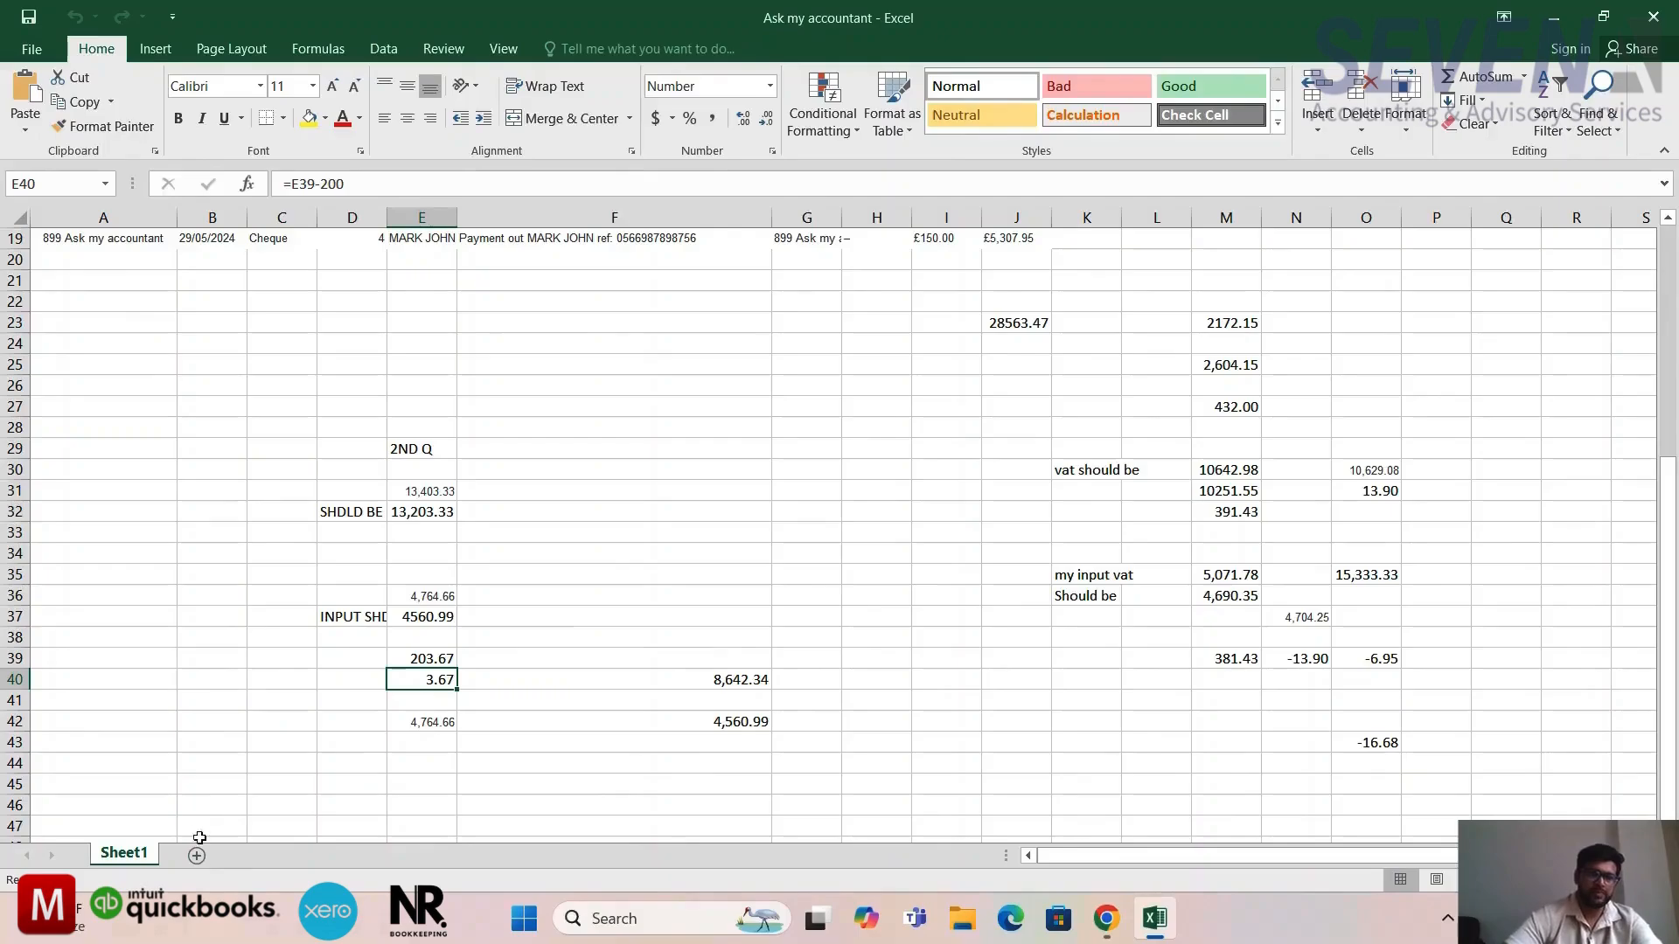
left_click(196, 855)
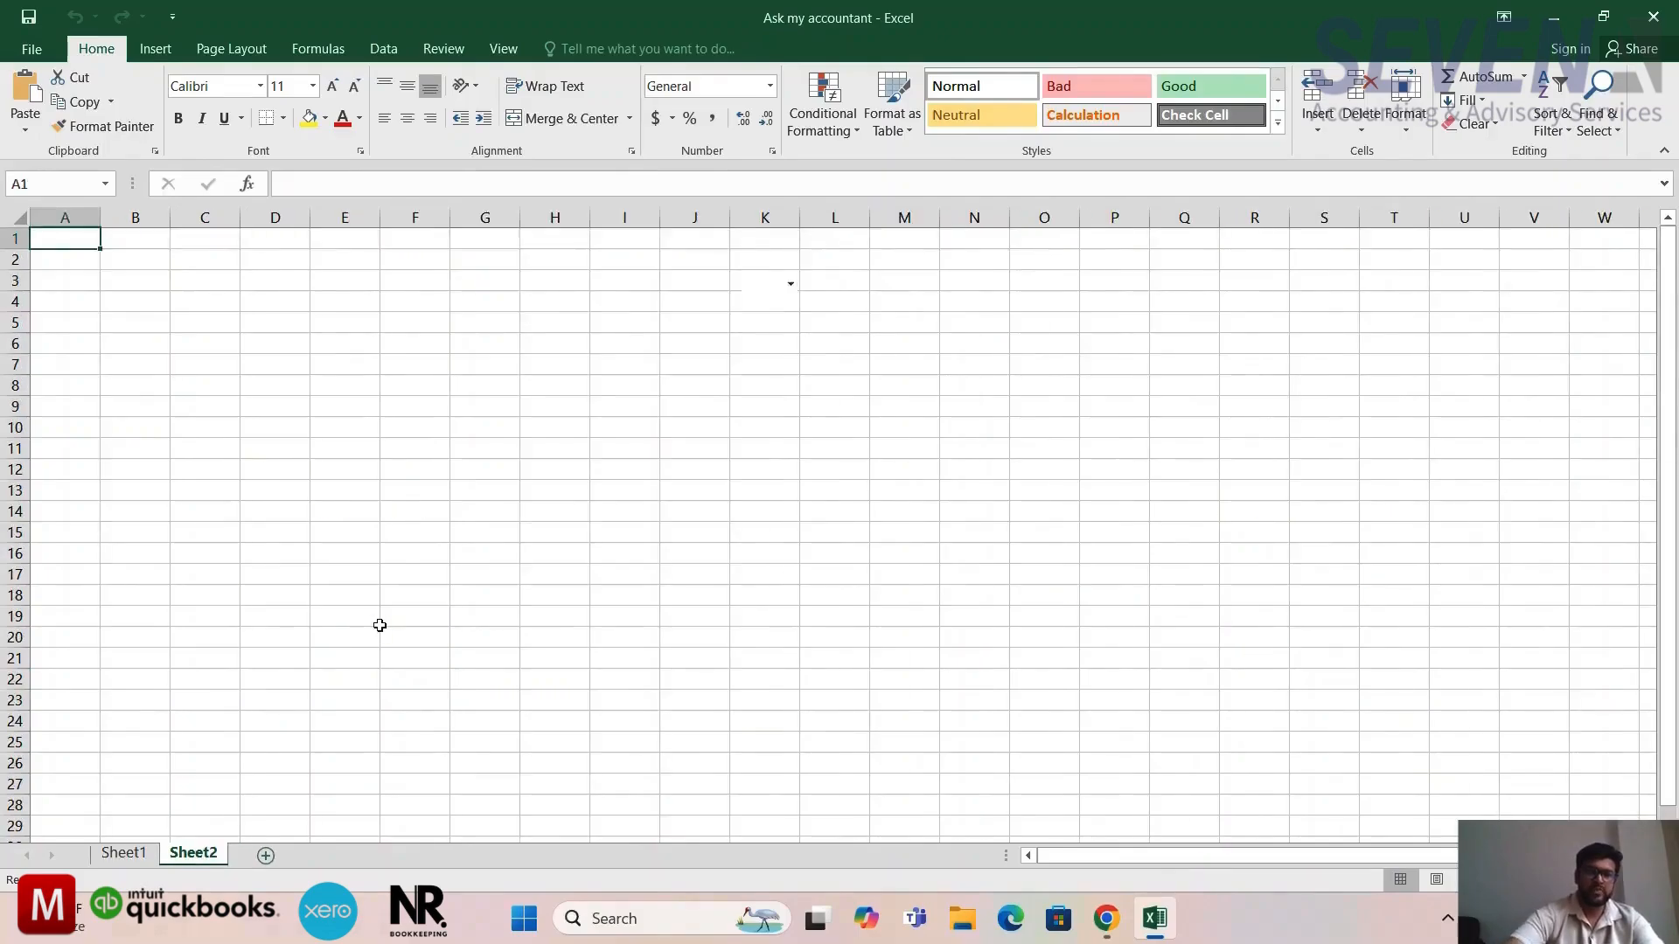
key("ctrl+v")
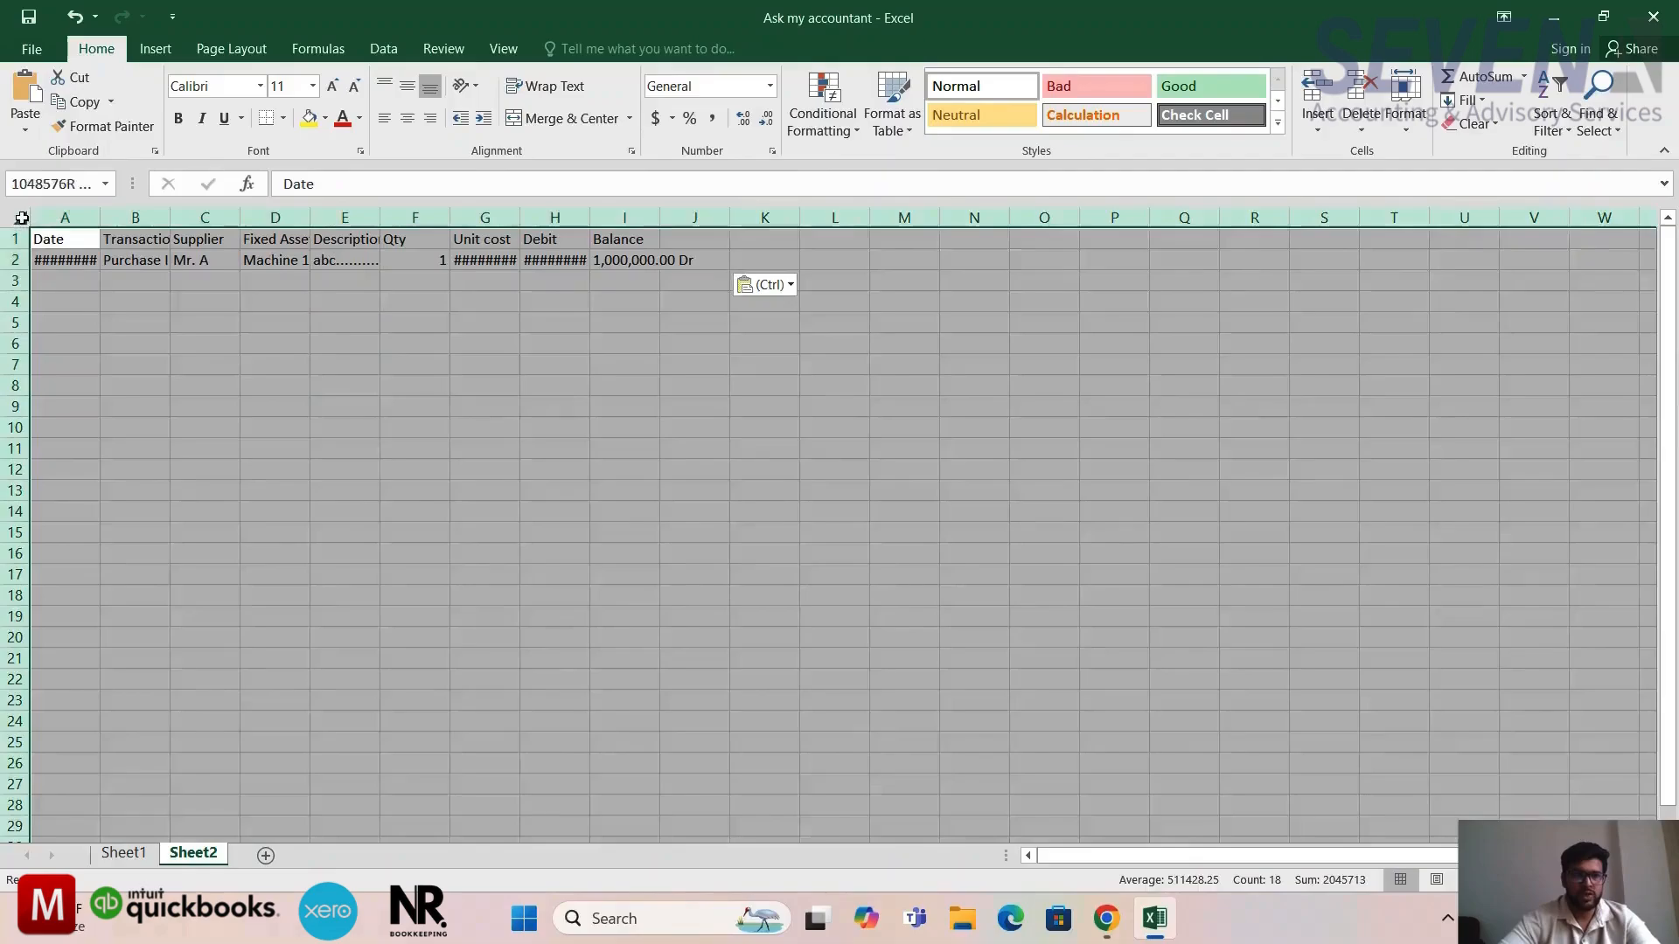
Autofit all column widths on the new sheet to their contents.
left_click(19, 217)
double_click(100, 217)
left_click(631, 450)
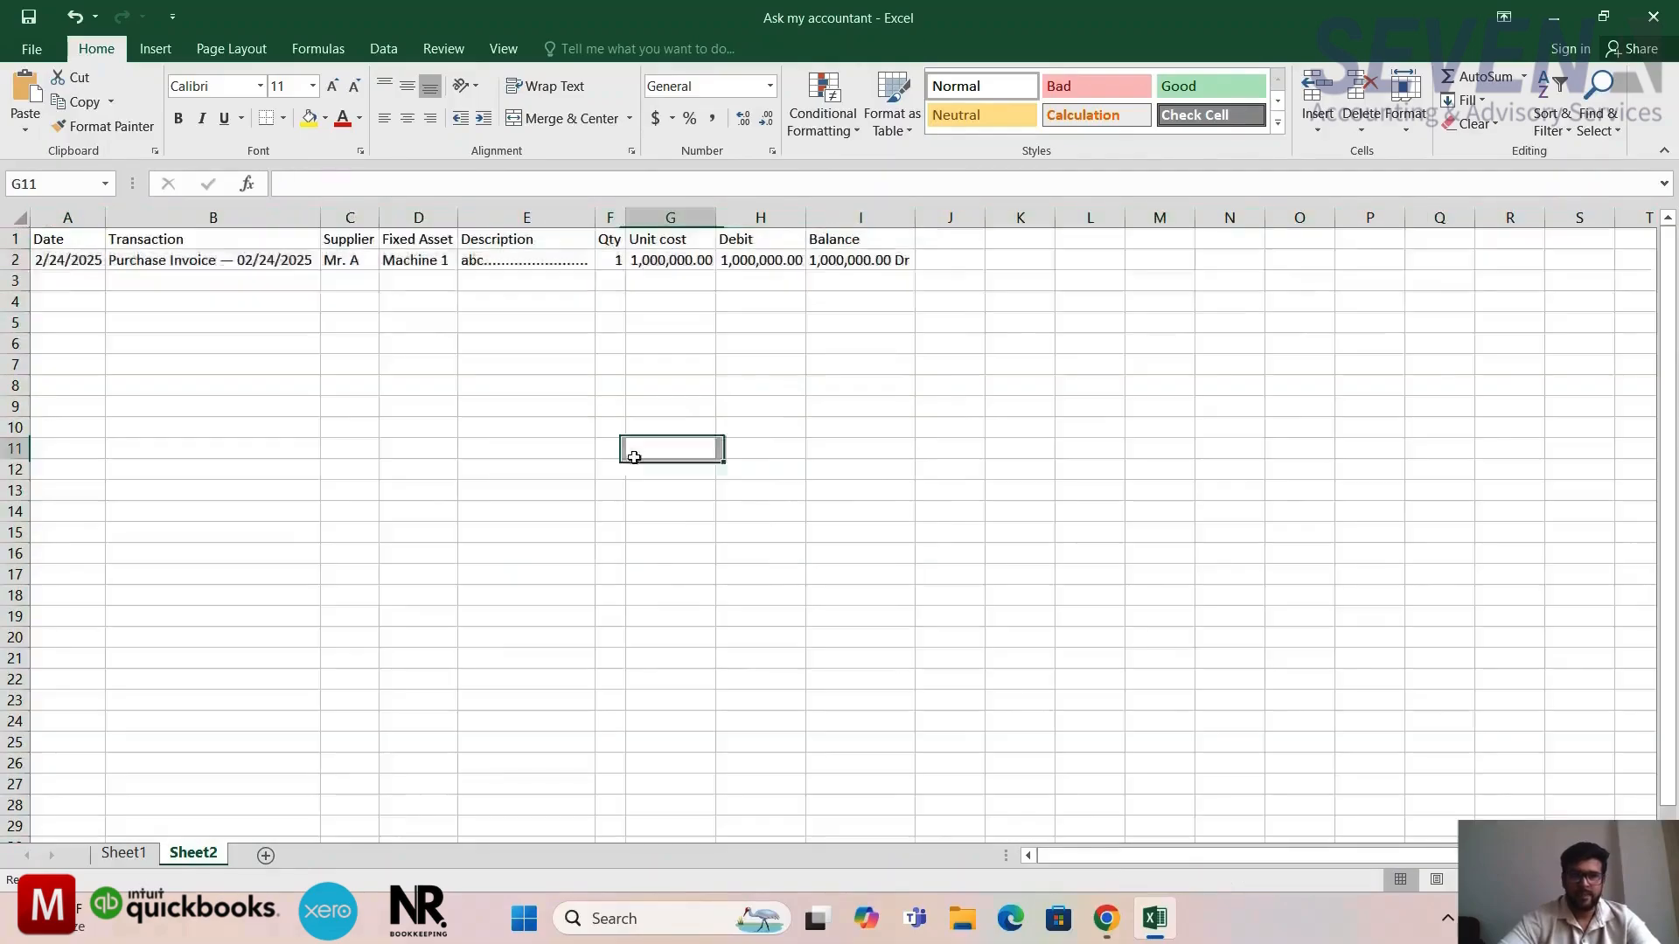
Examine the pasted purchase invoice row cell by cell, from the description across to the balance.
left_click(519, 254)
key("Right")
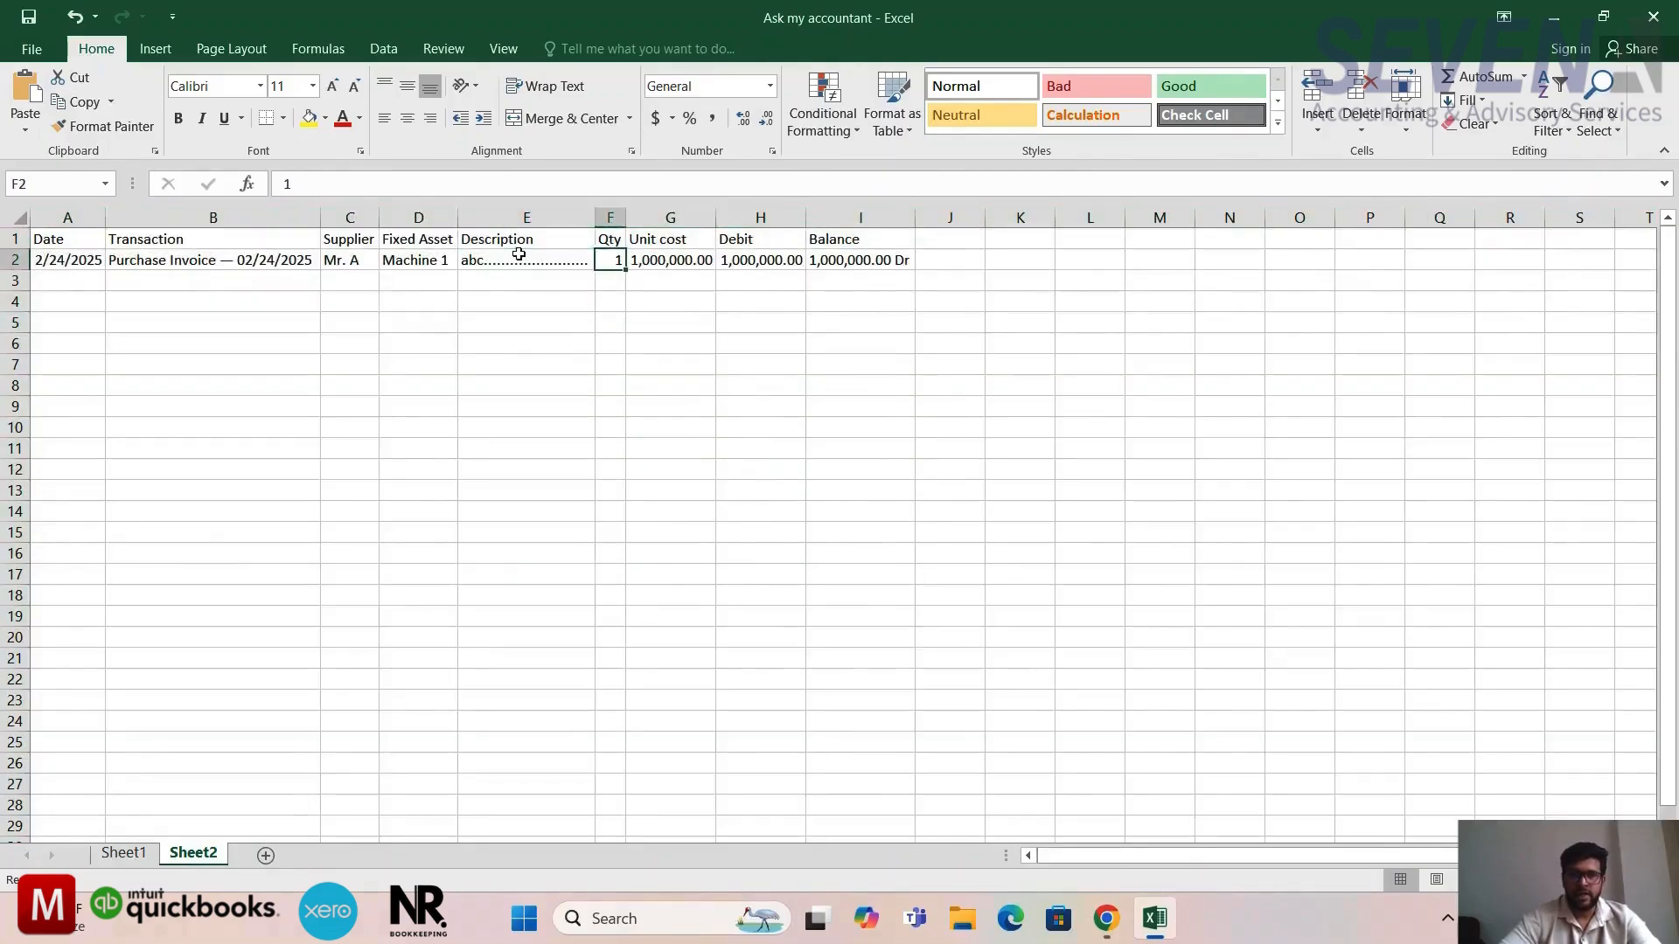
key("ctrl+Right")
key("ctrl+Left")
key("ctrl+Right")
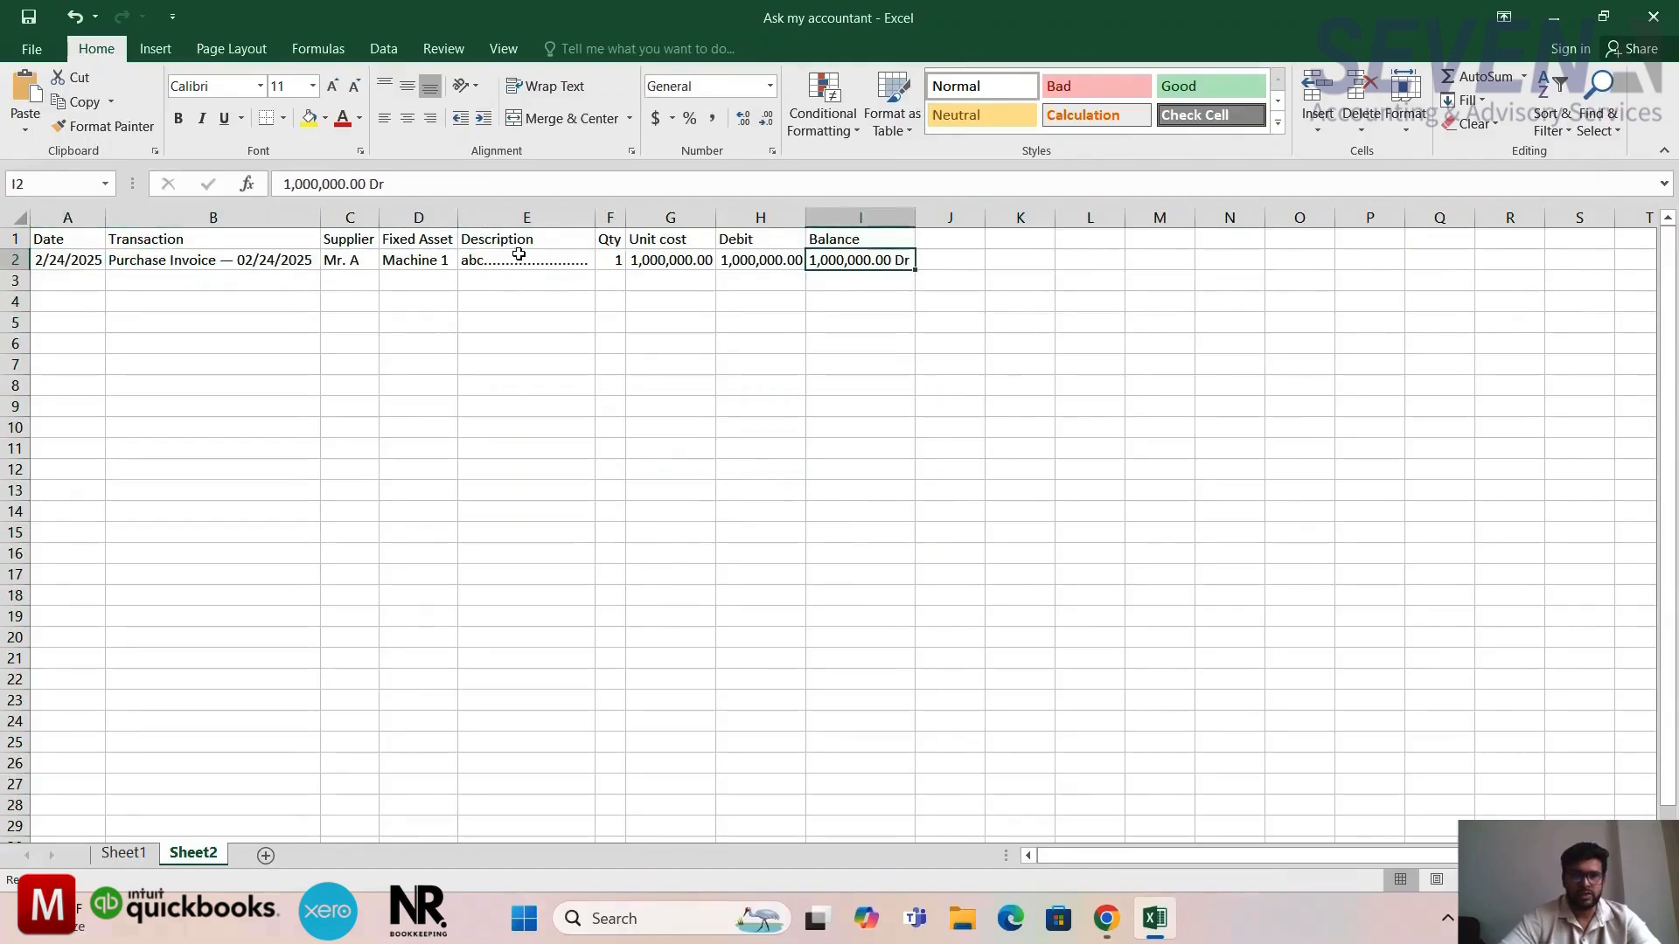
key("ctrl+Left")
key("Right")
key("Right")
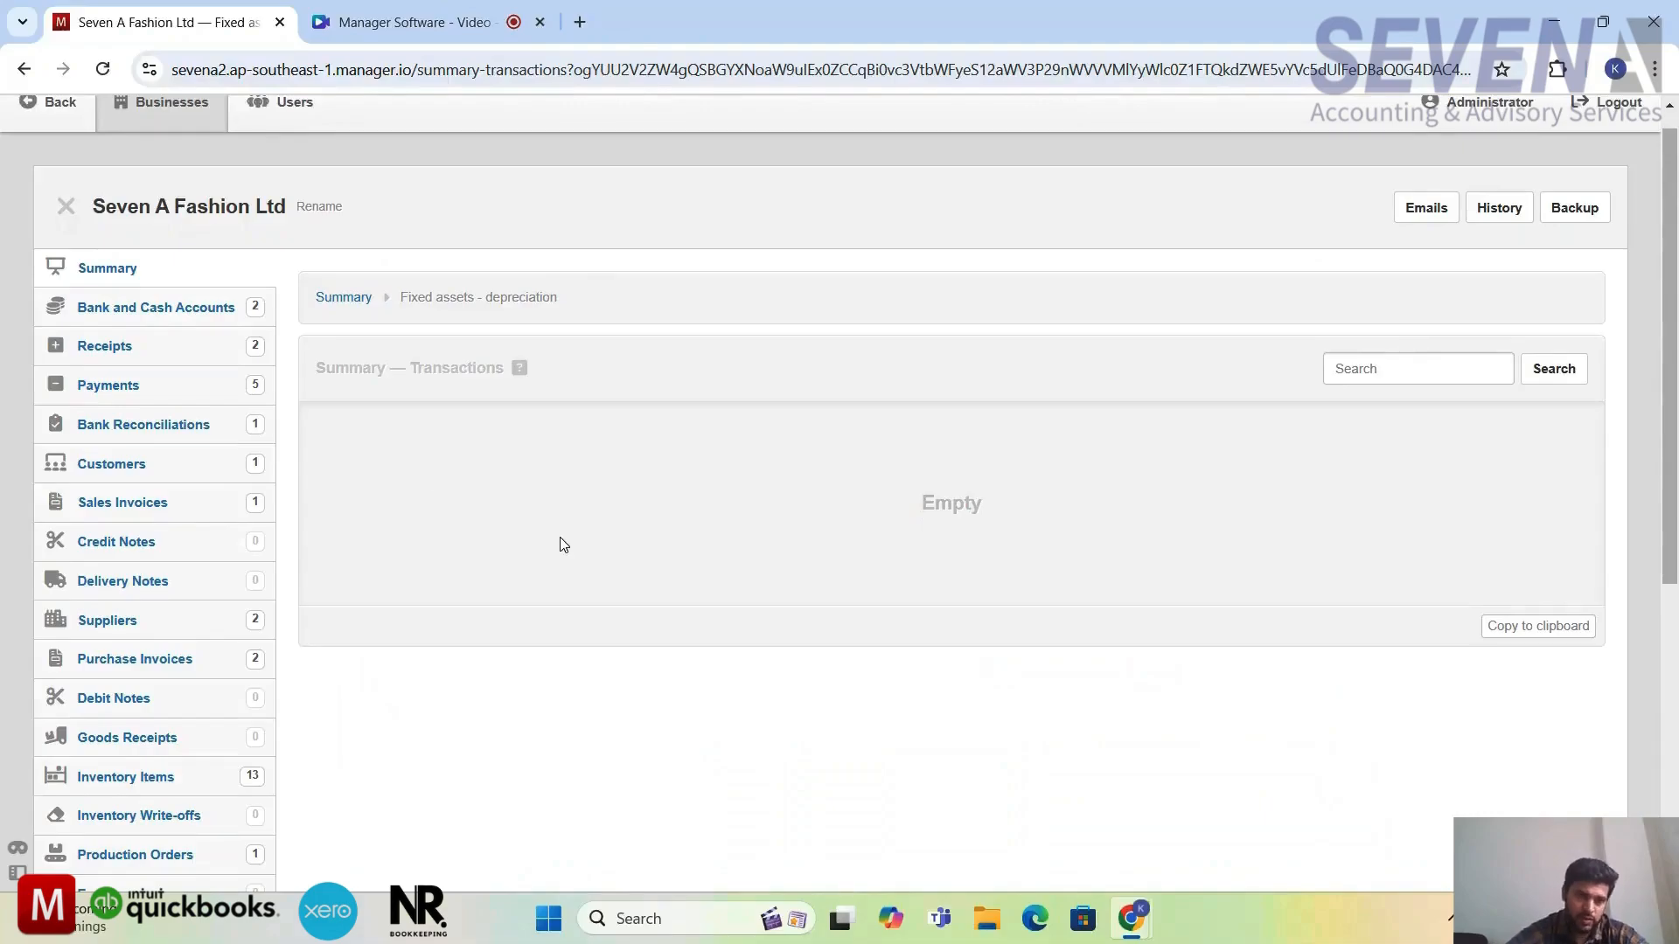
Return to the accounting system in the browser and review the fixed assets list with its acquisition costs, depreciation and book values.
scroll(183, 575, "down", 3)
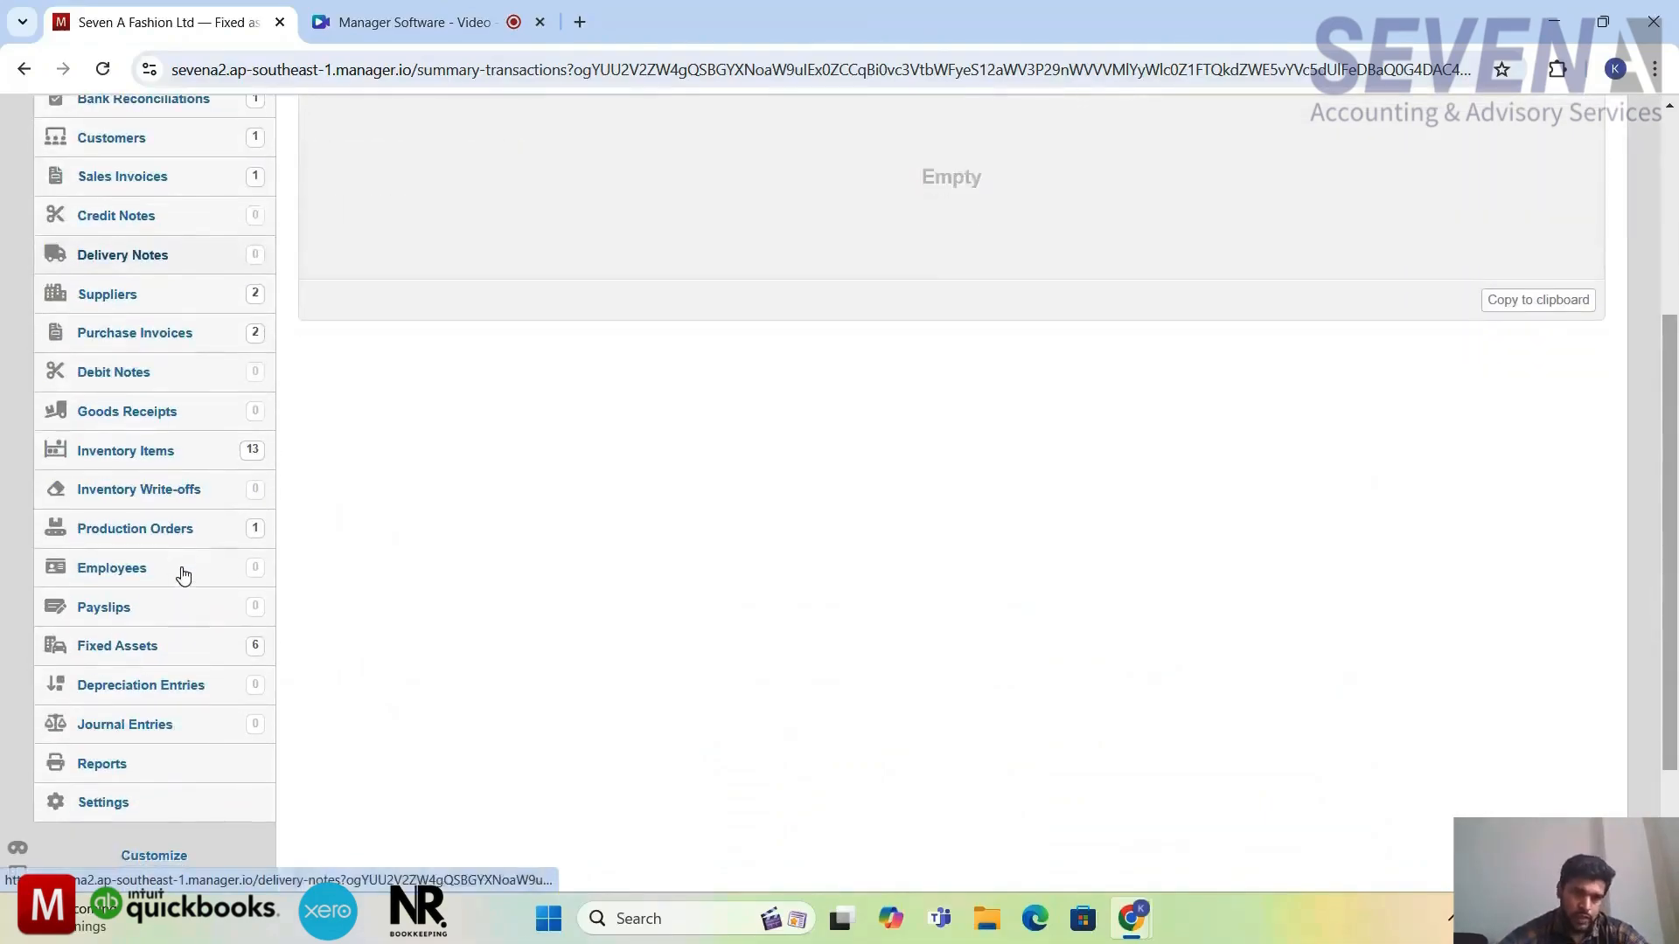
left_click(155, 663)
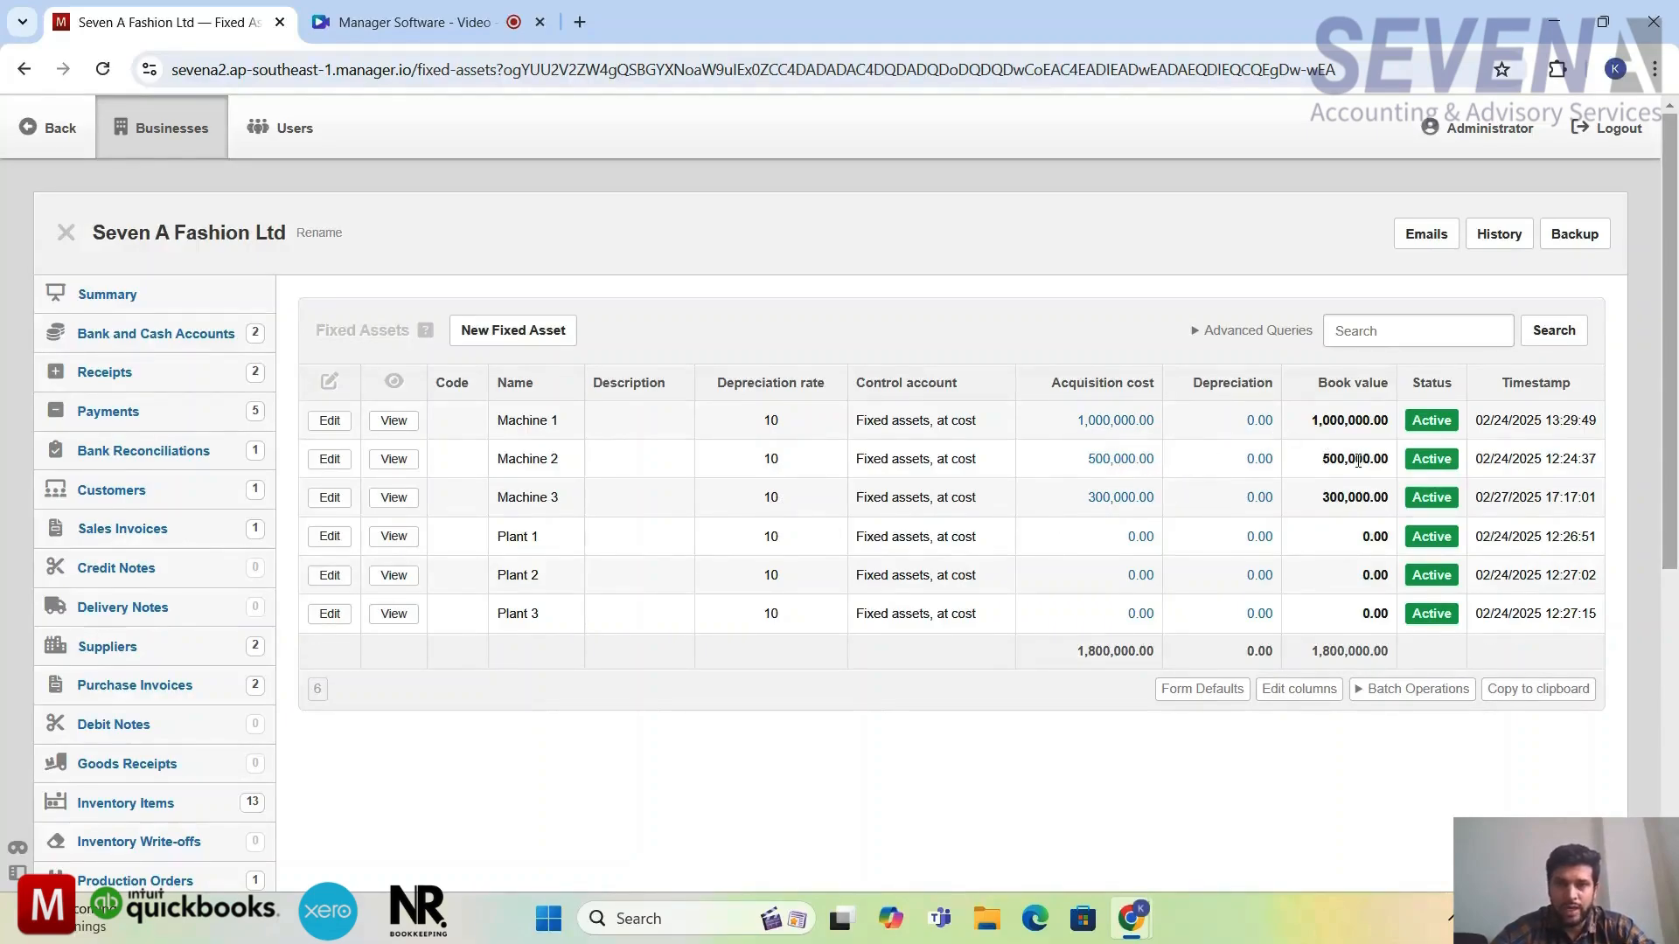
scroll(802, 749, "down", 1)
scroll(805, 752, "up", 1)
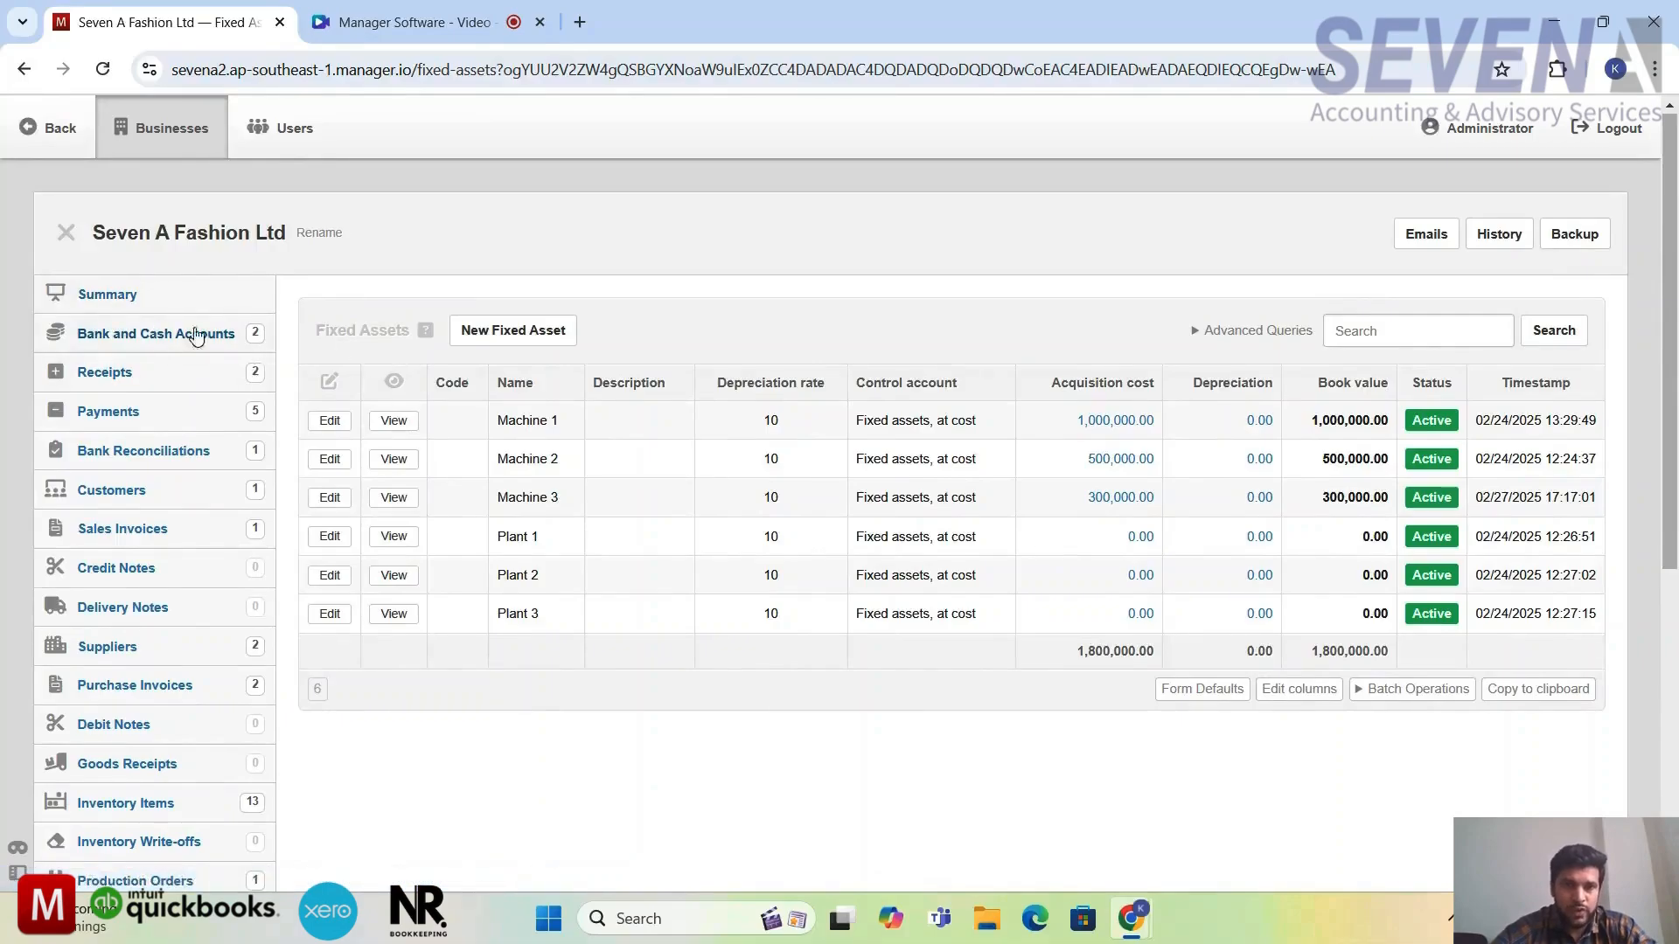
Open the business summary and examine the asset, liability and equity balances alongside the profit and loss figures.
left_click(131, 304)
scroll(768, 574, "down", 5)
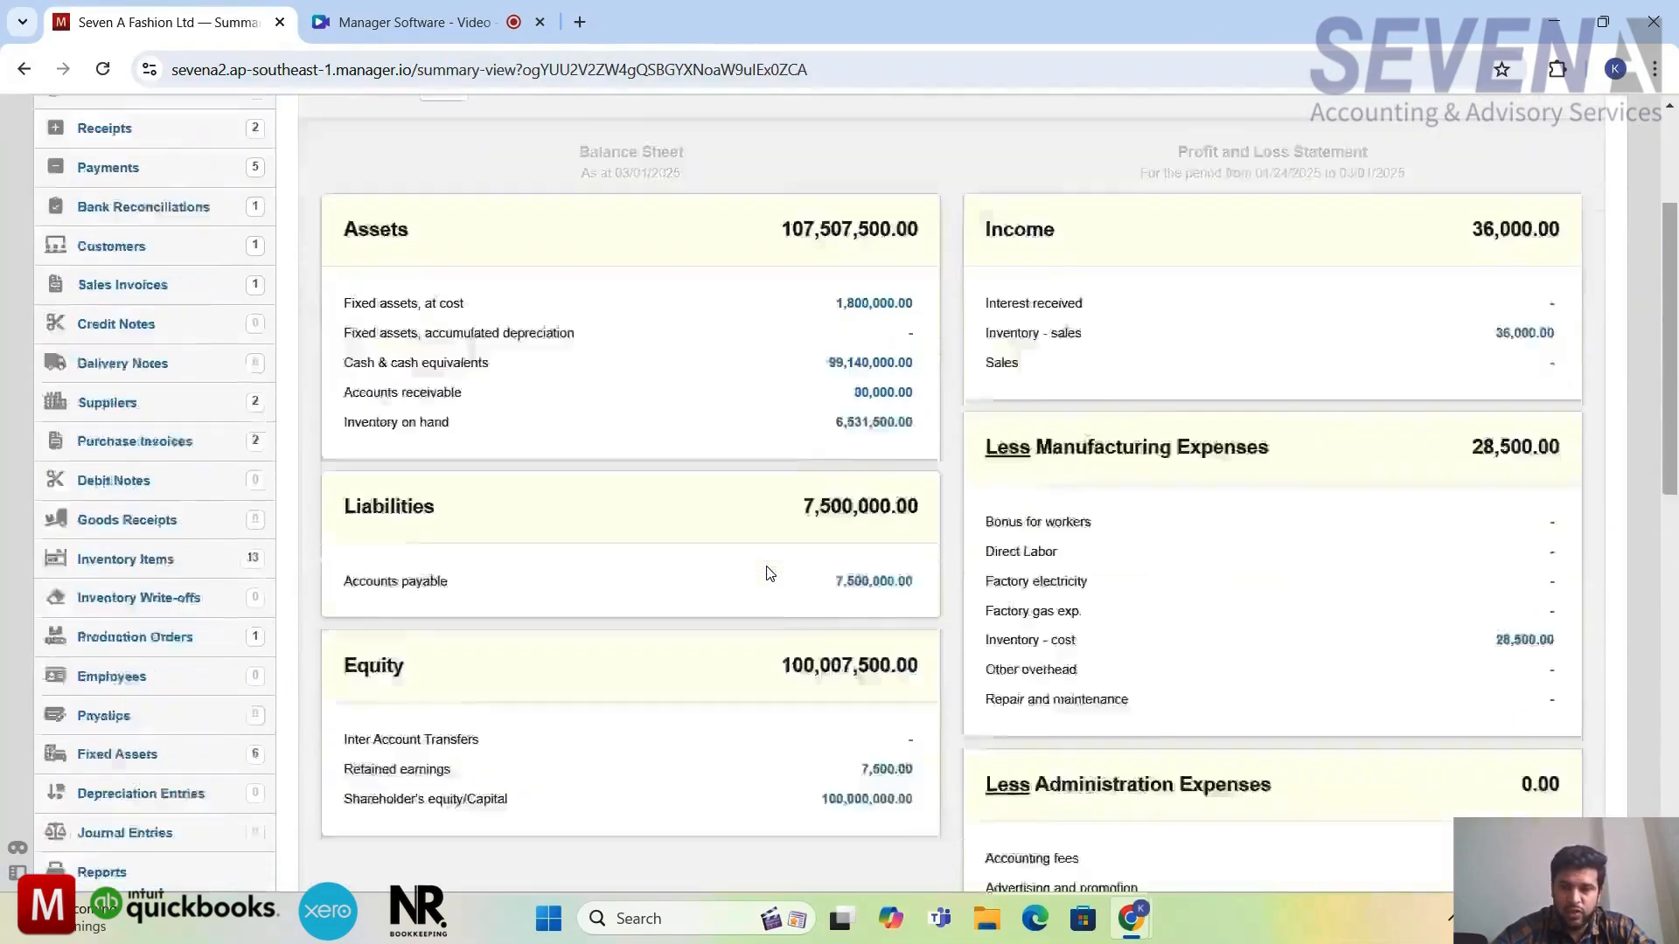
scroll(768, 573, "up", 3)
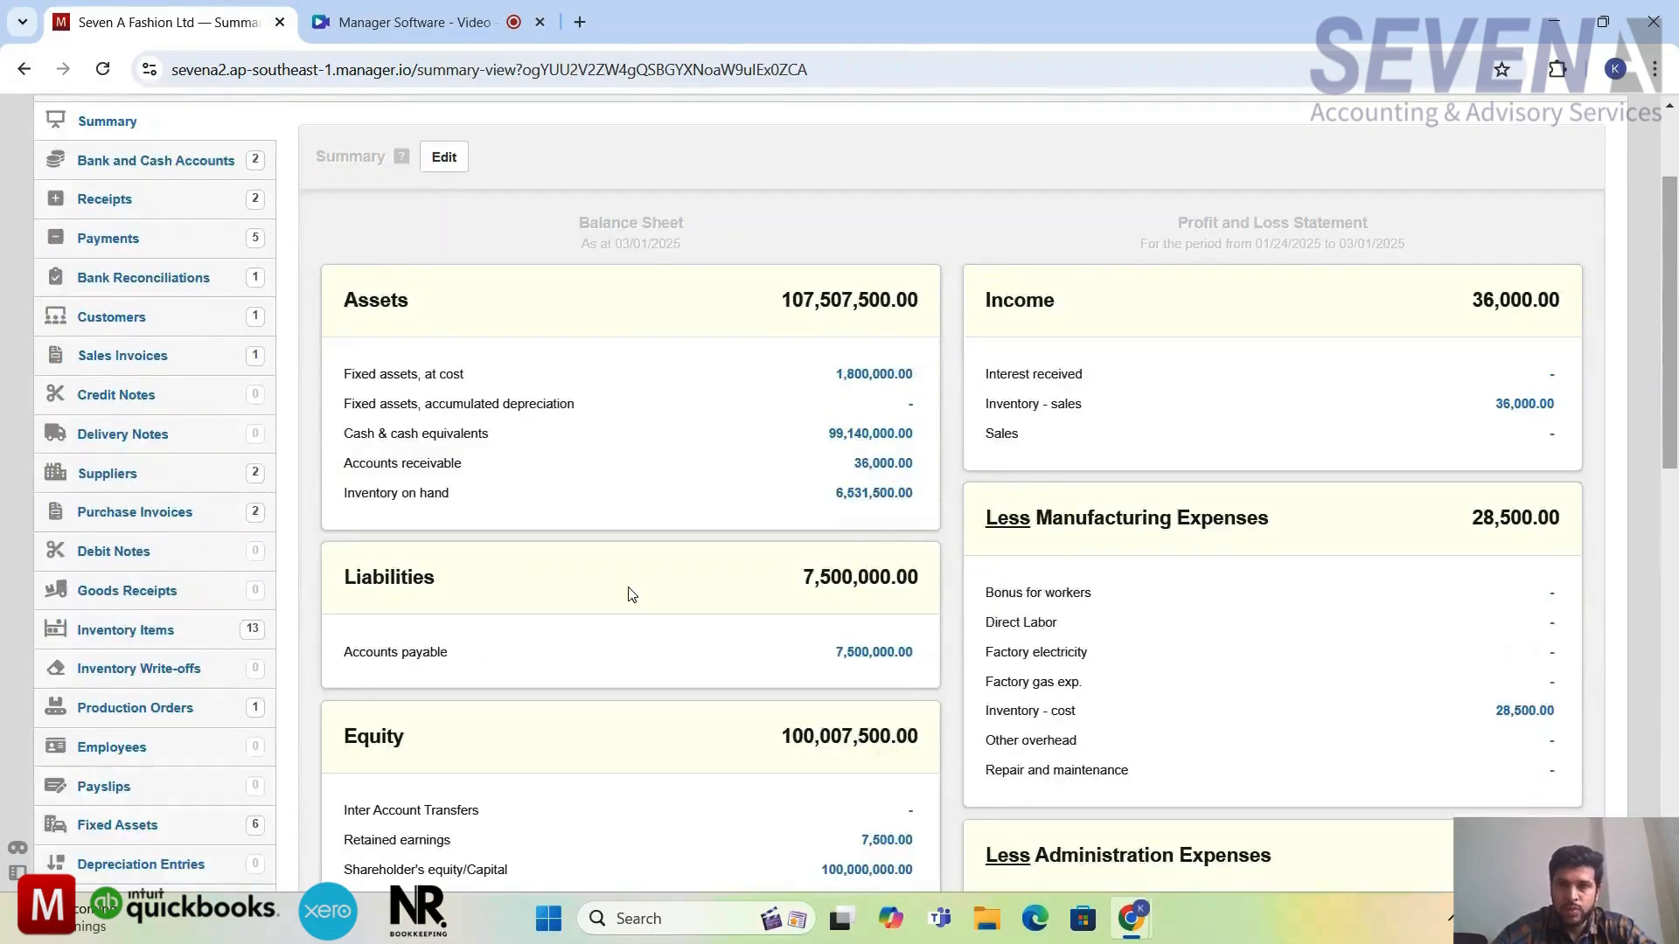
scroll(632, 594, "down", 2)
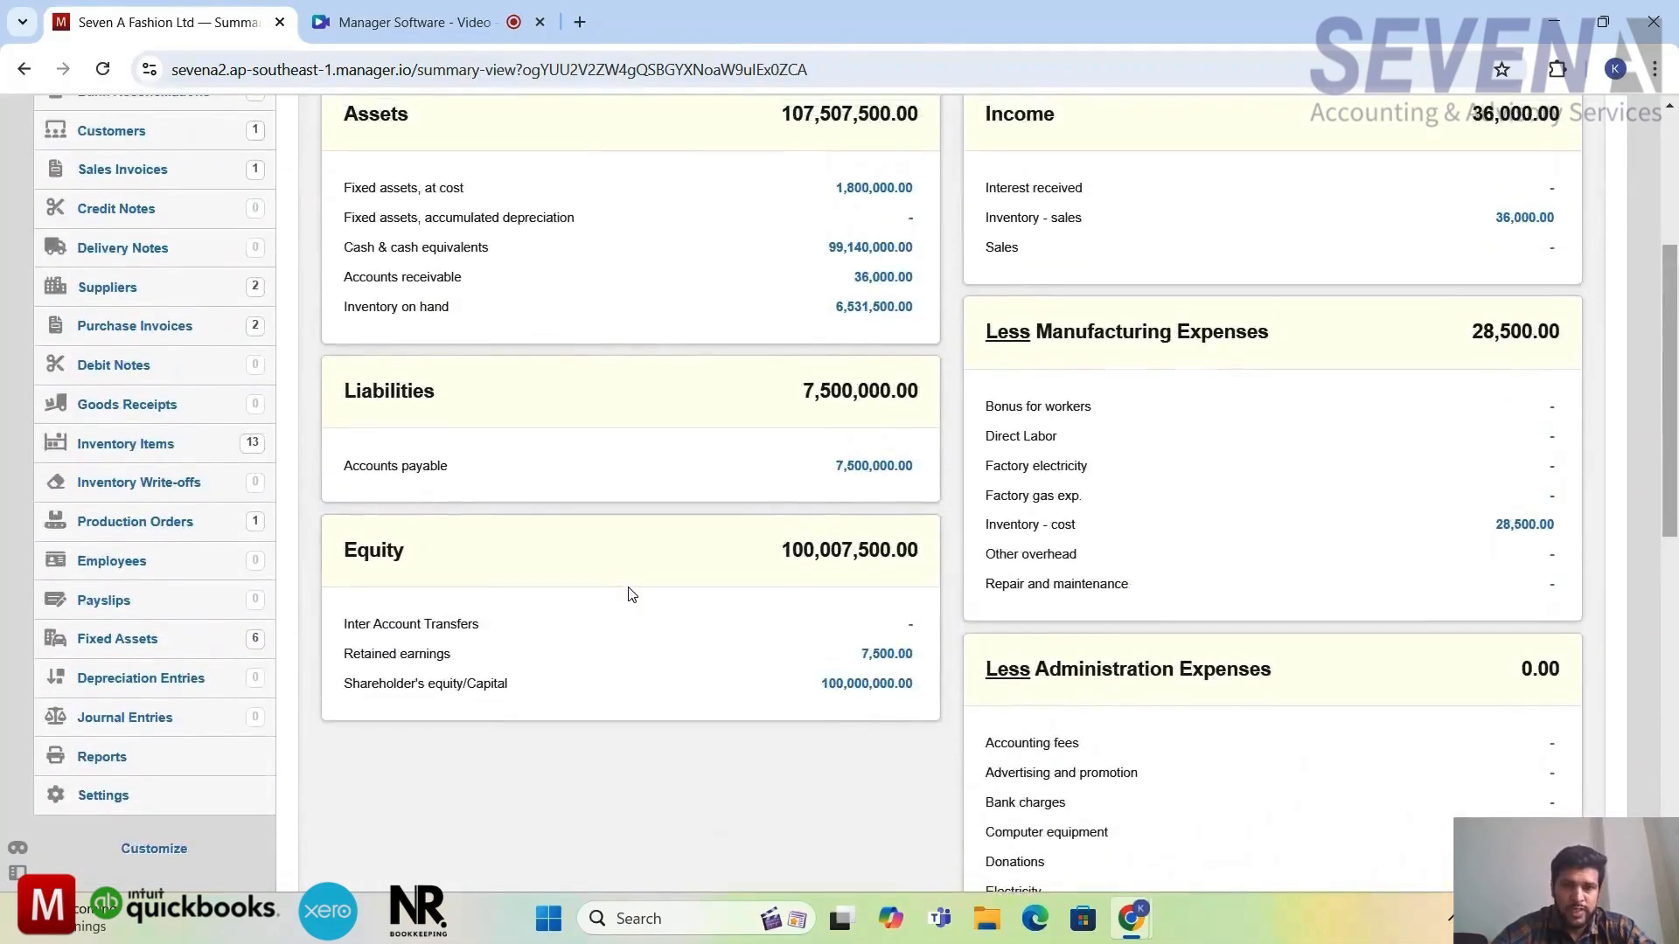
scroll(631, 595, "up", 3)
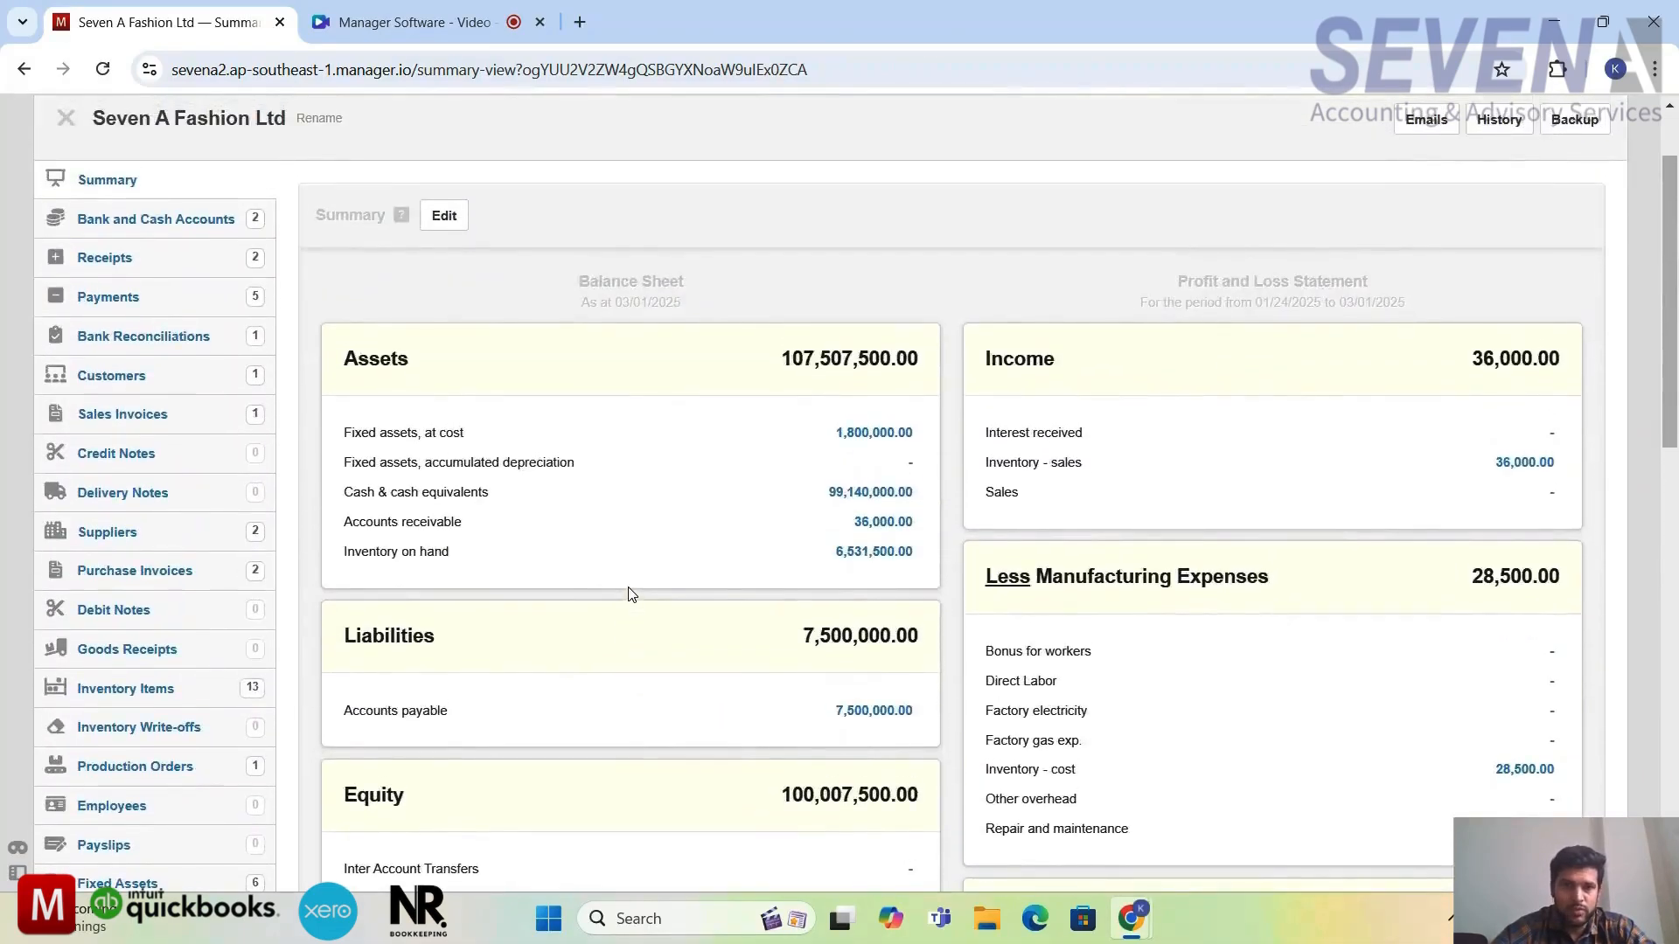
scroll(631, 595, "up", 1)
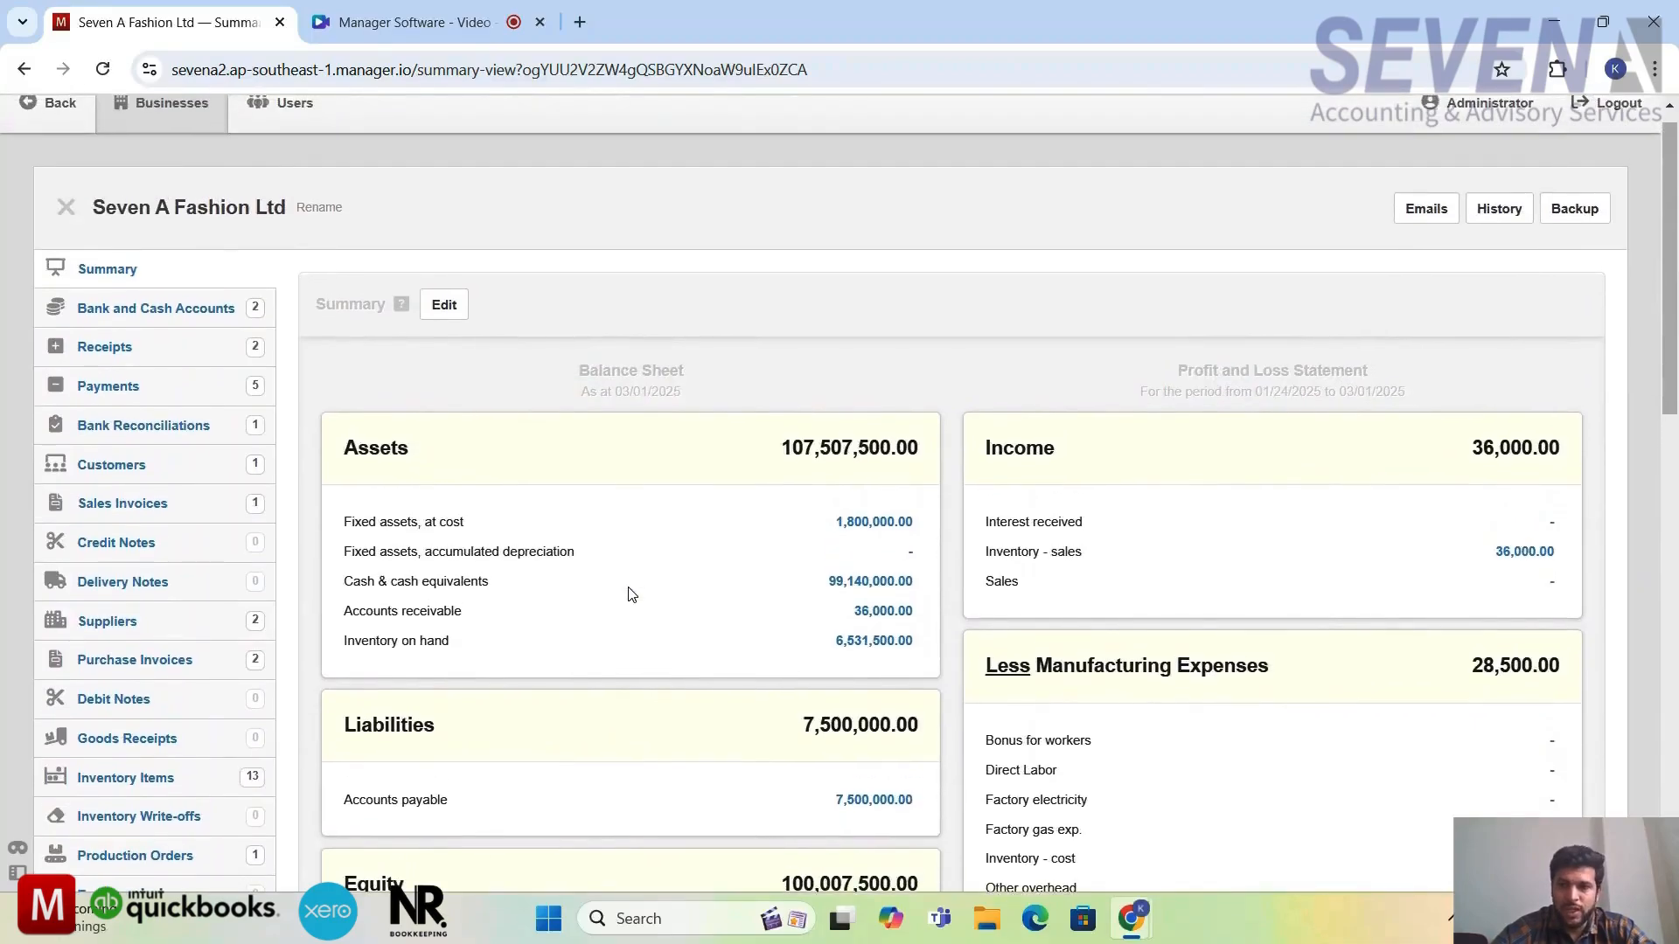
scroll(632, 595, "down", 1)
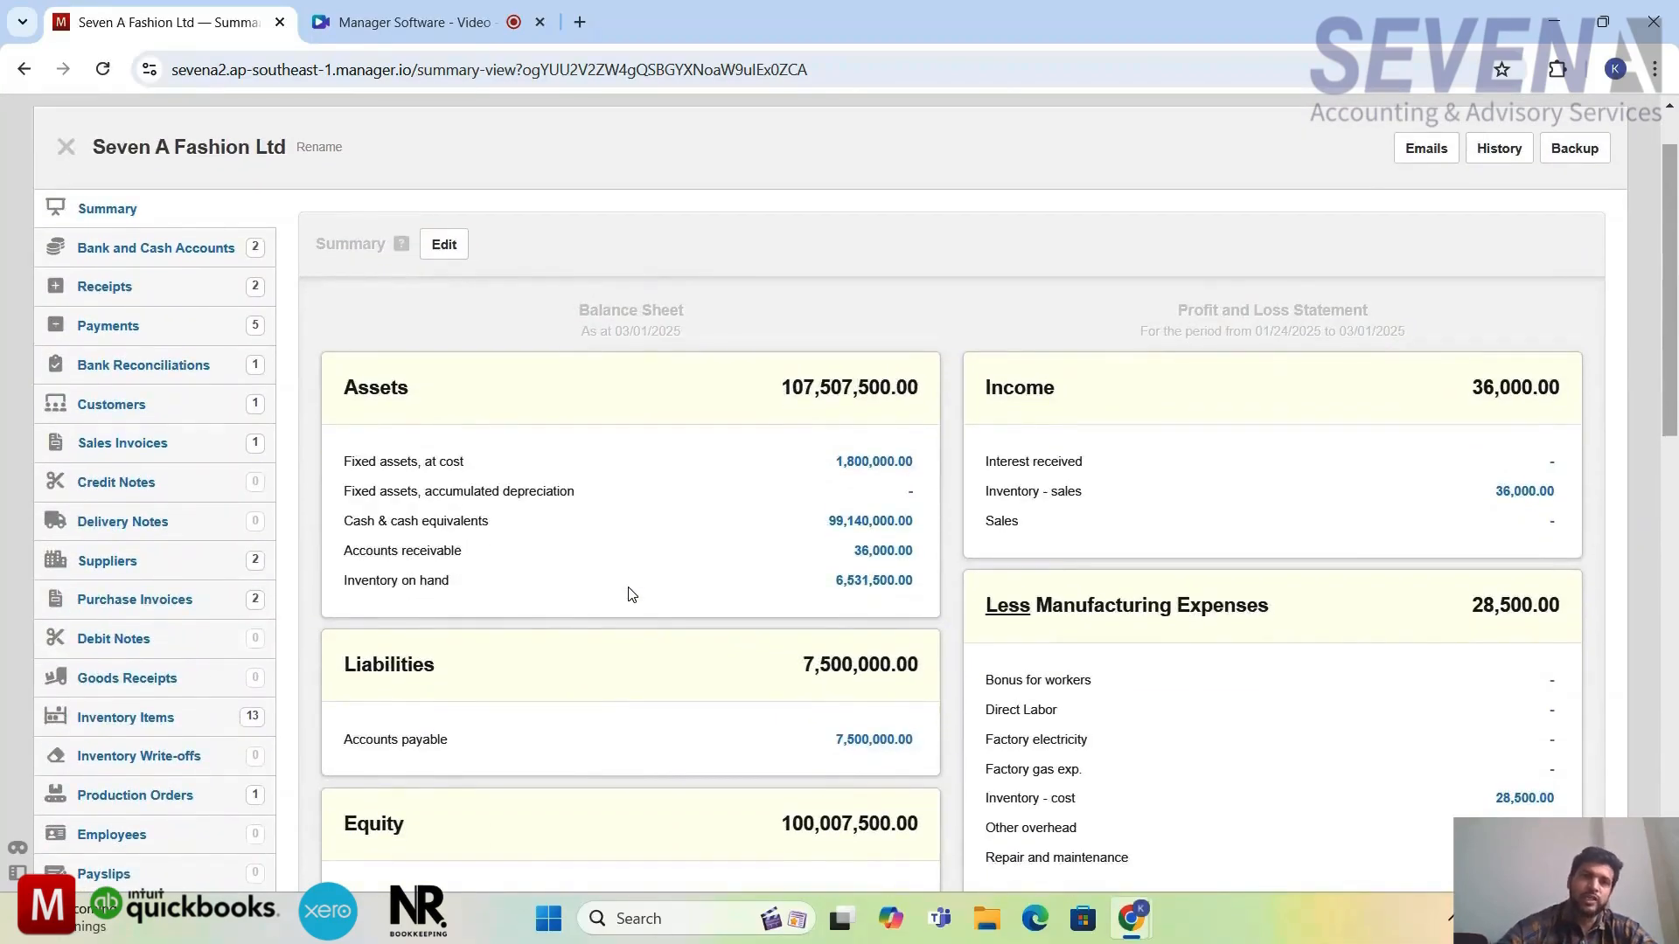
scroll(632, 595, "down", 1)
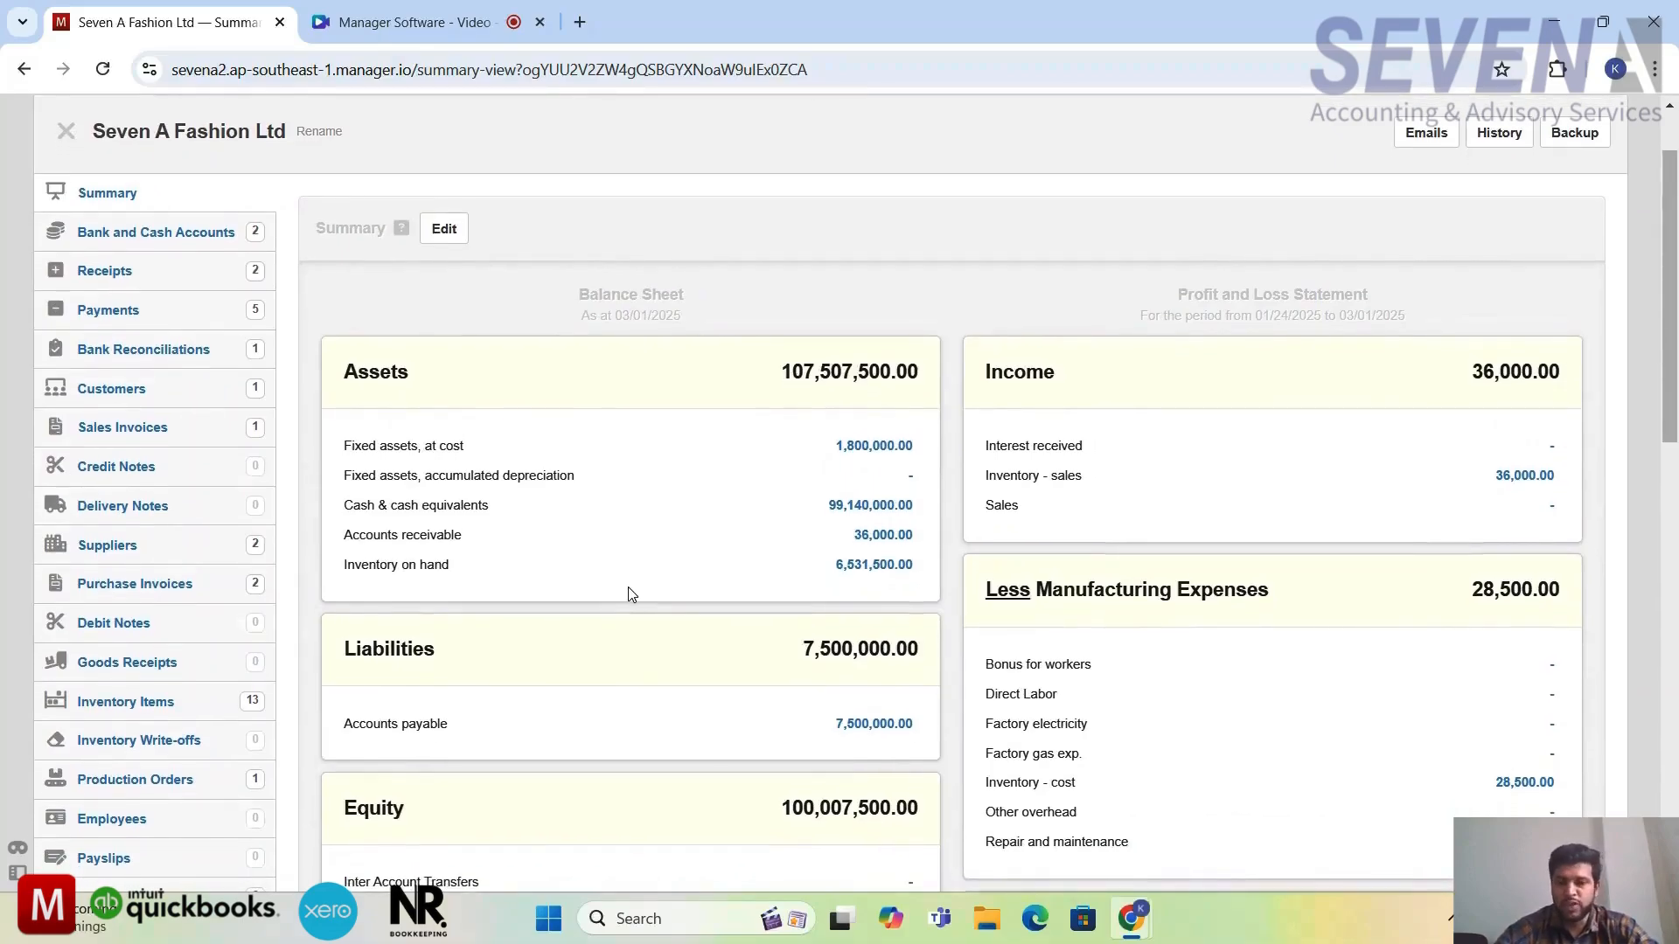
scroll(628, 586, "down", 2)
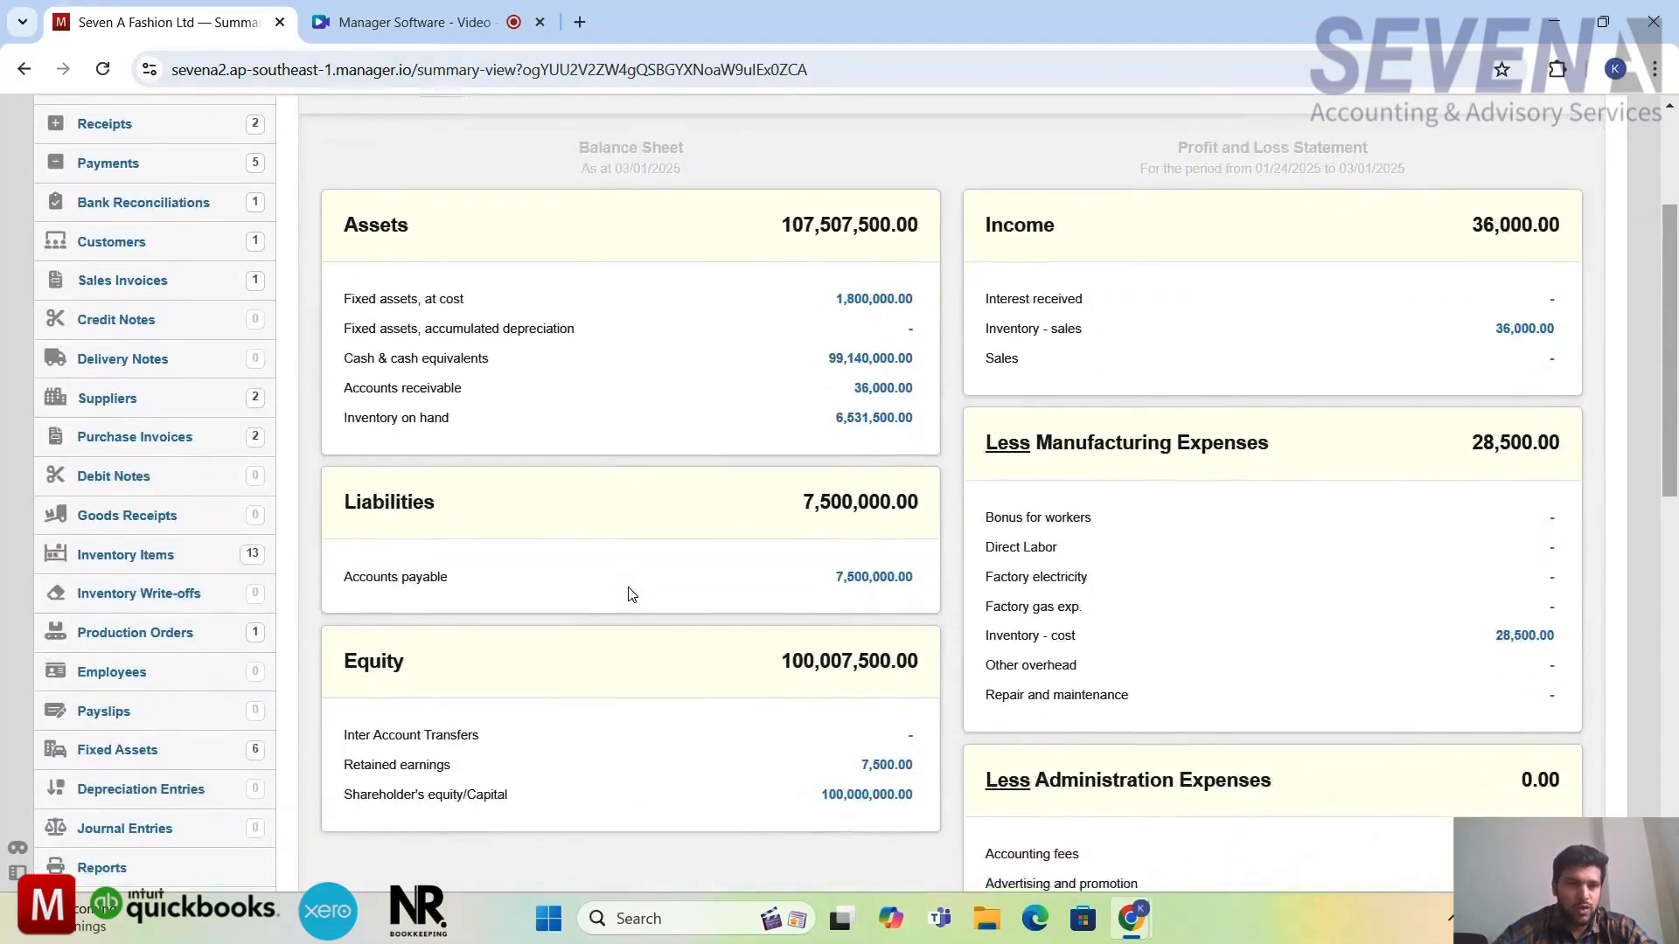
scroll(632, 594, "down", 1)
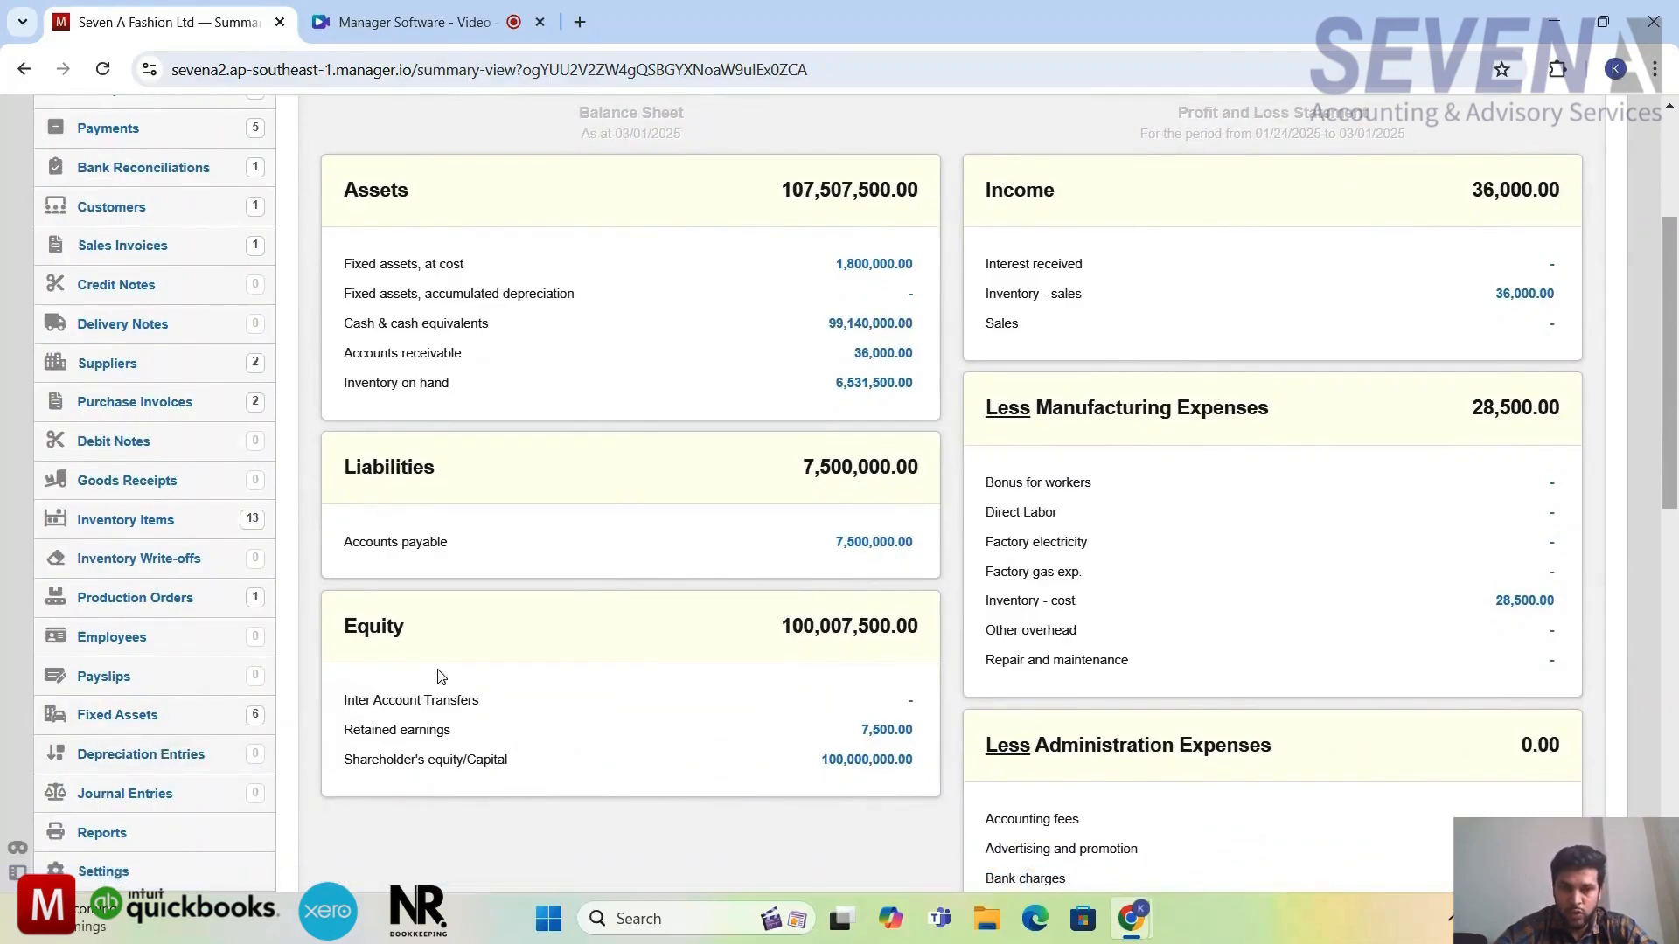
scroll(440, 675, "down", 1)
scroll(440, 675, "up", 1)
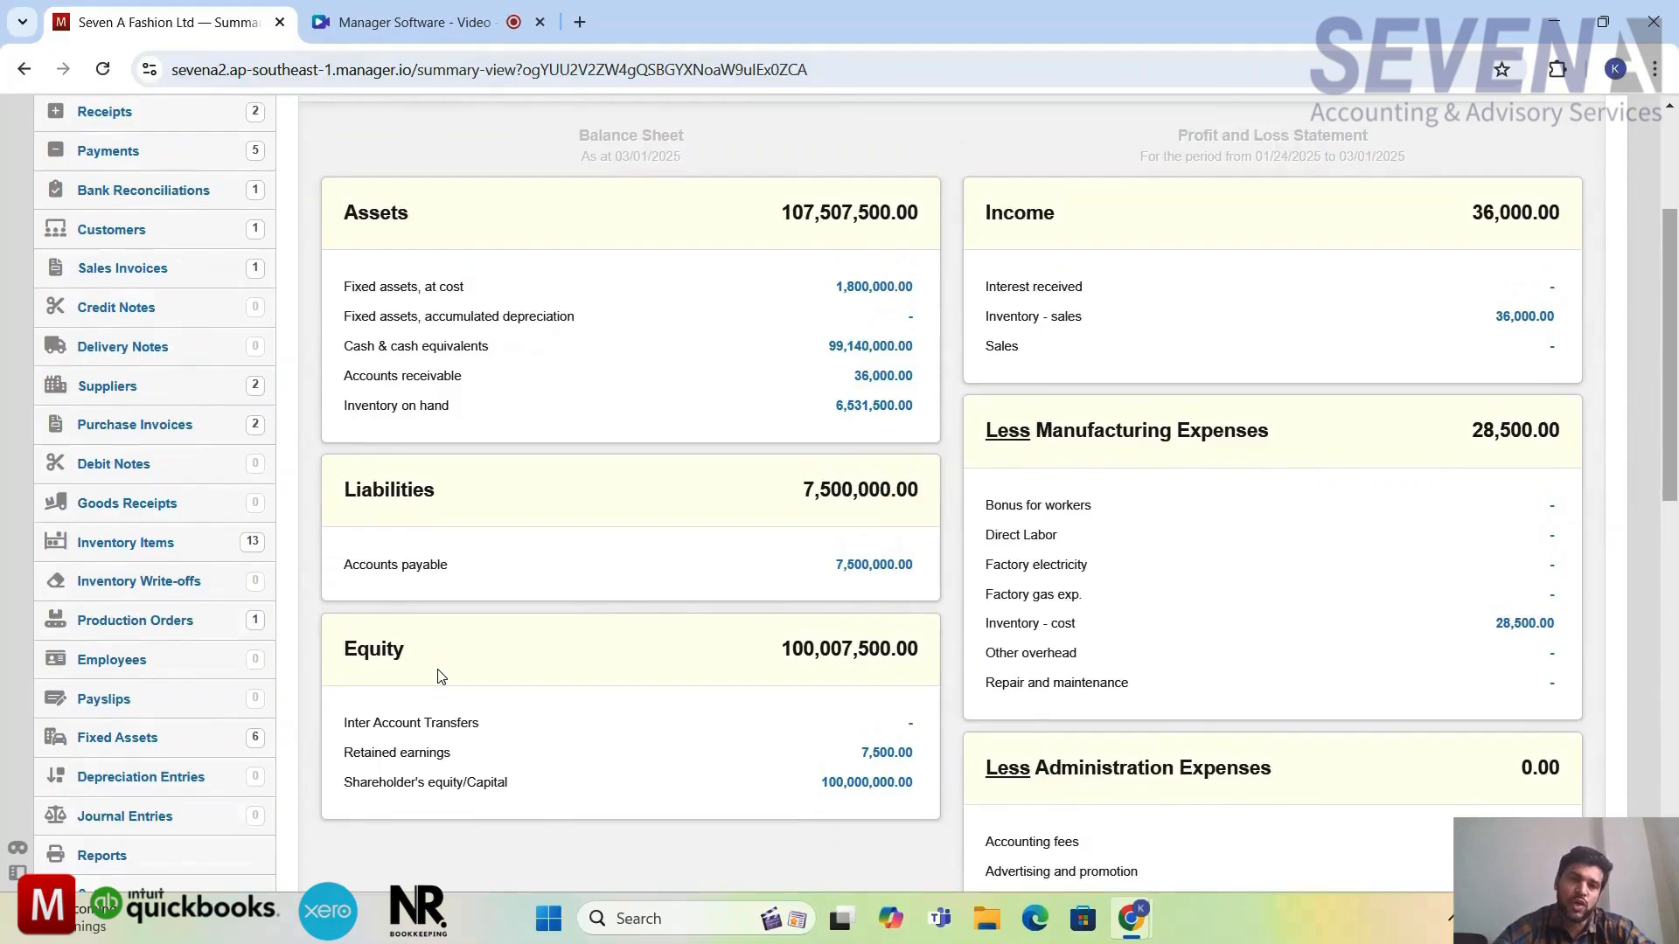
scroll(440, 675, "up", 1)
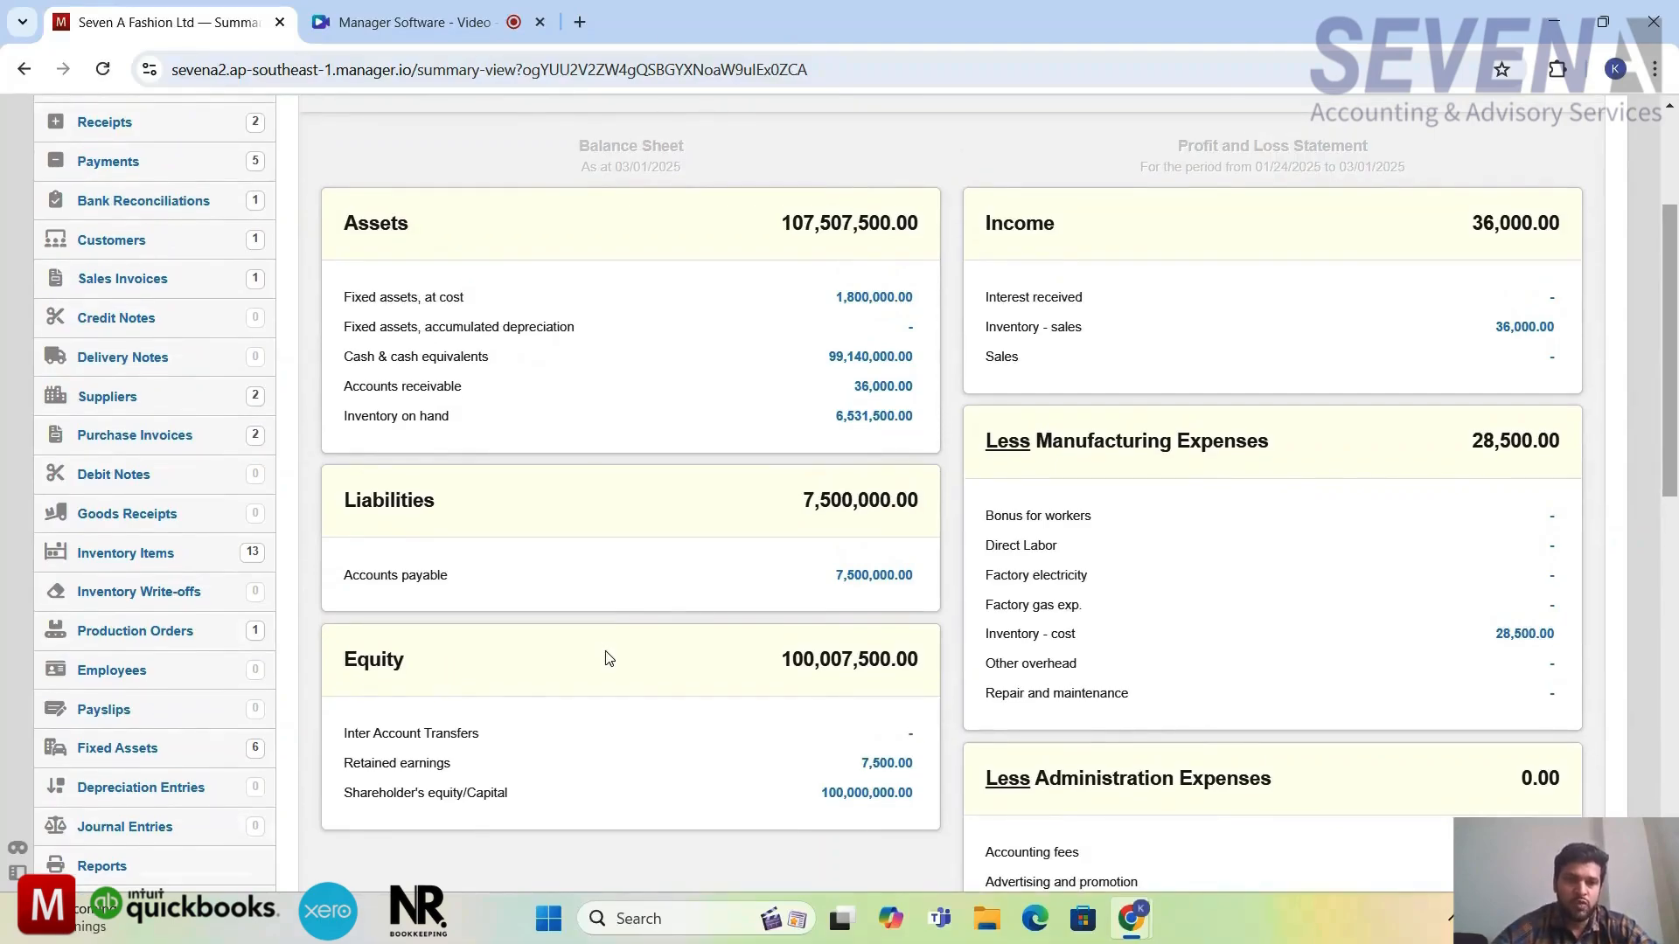
scroll(609, 658, "down", 1)
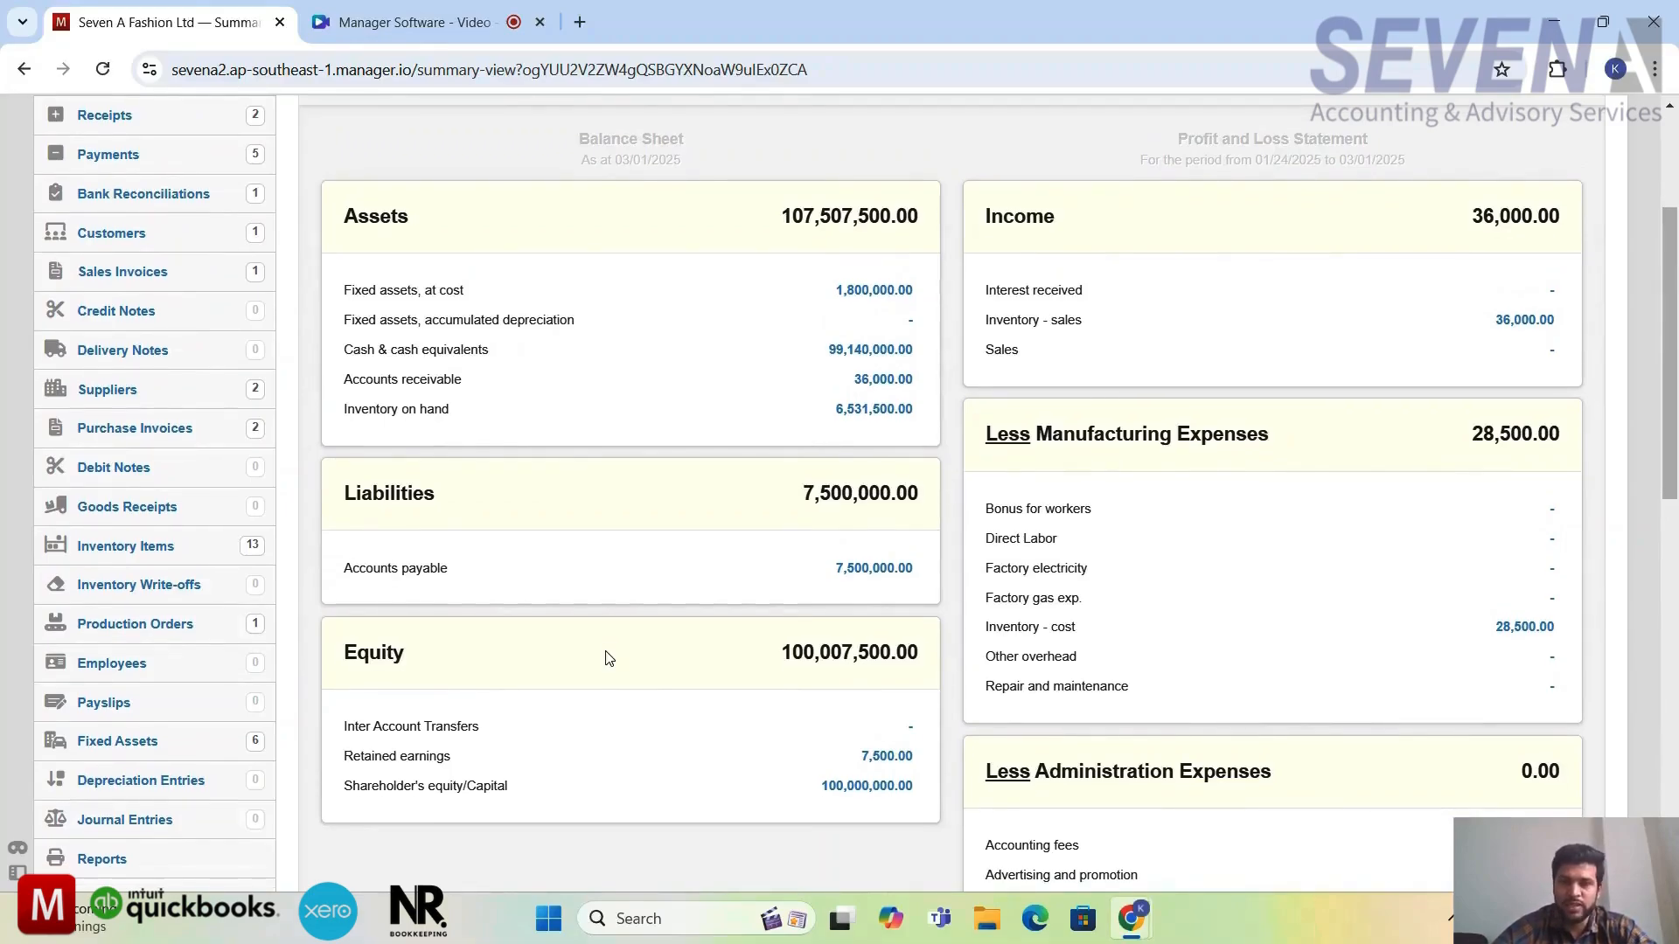
Open the Depreciation Calculation Worksheet list from the fixed asset reports.
scroll(609, 659, "down", 1)
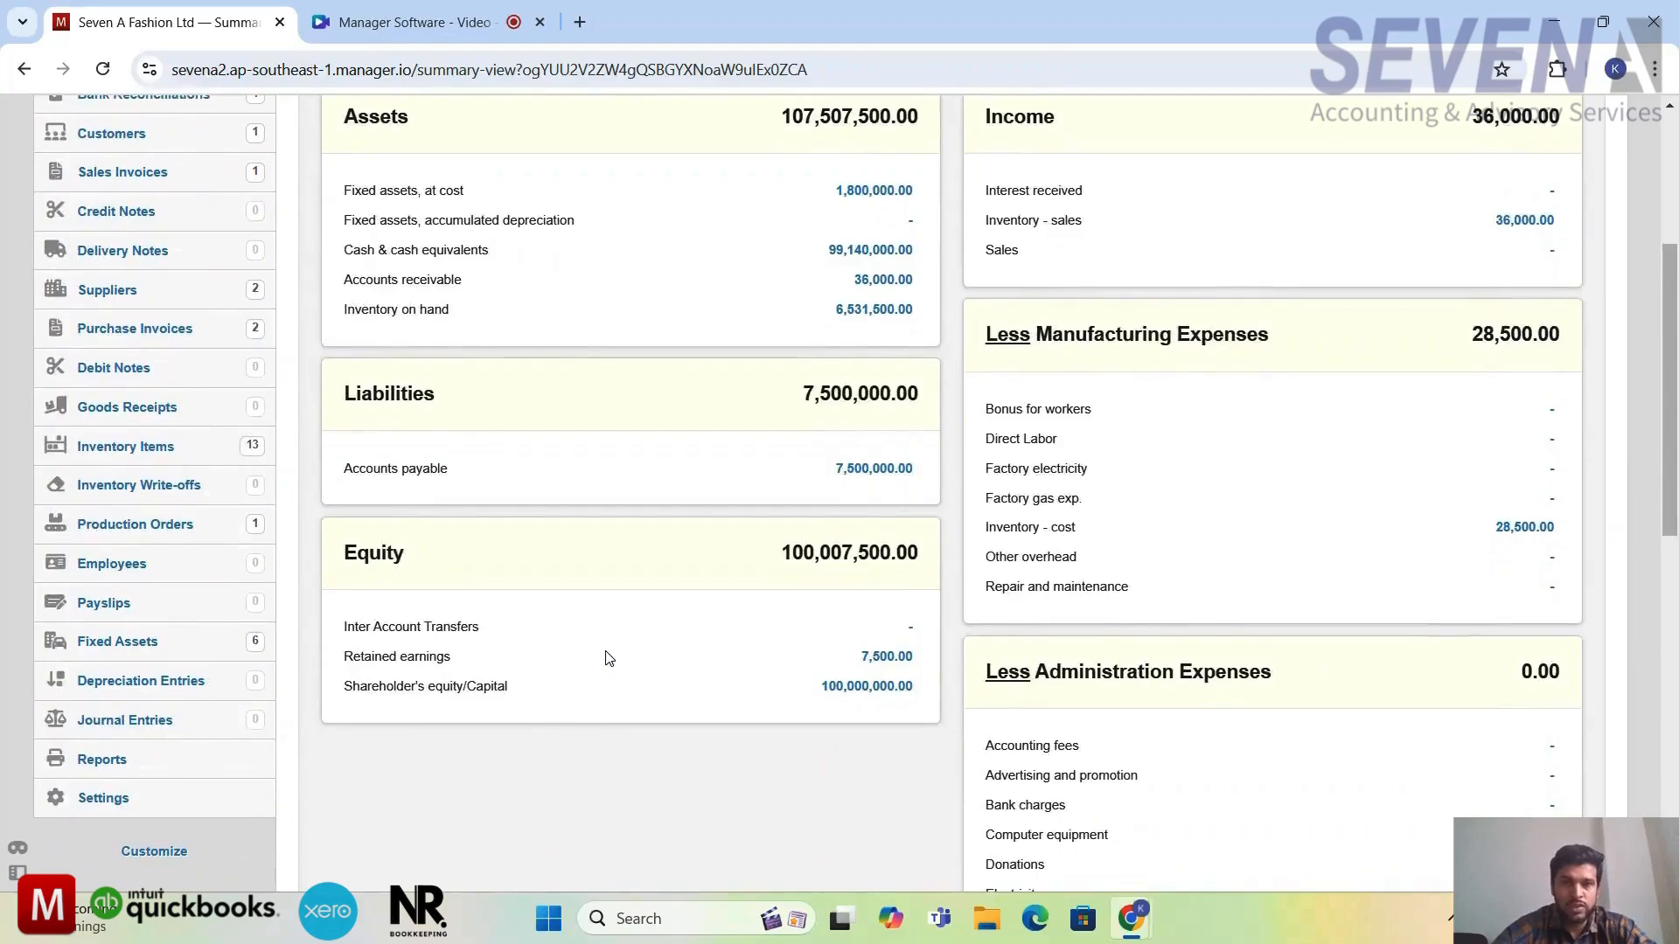
scroll(610, 658, "down", 1)
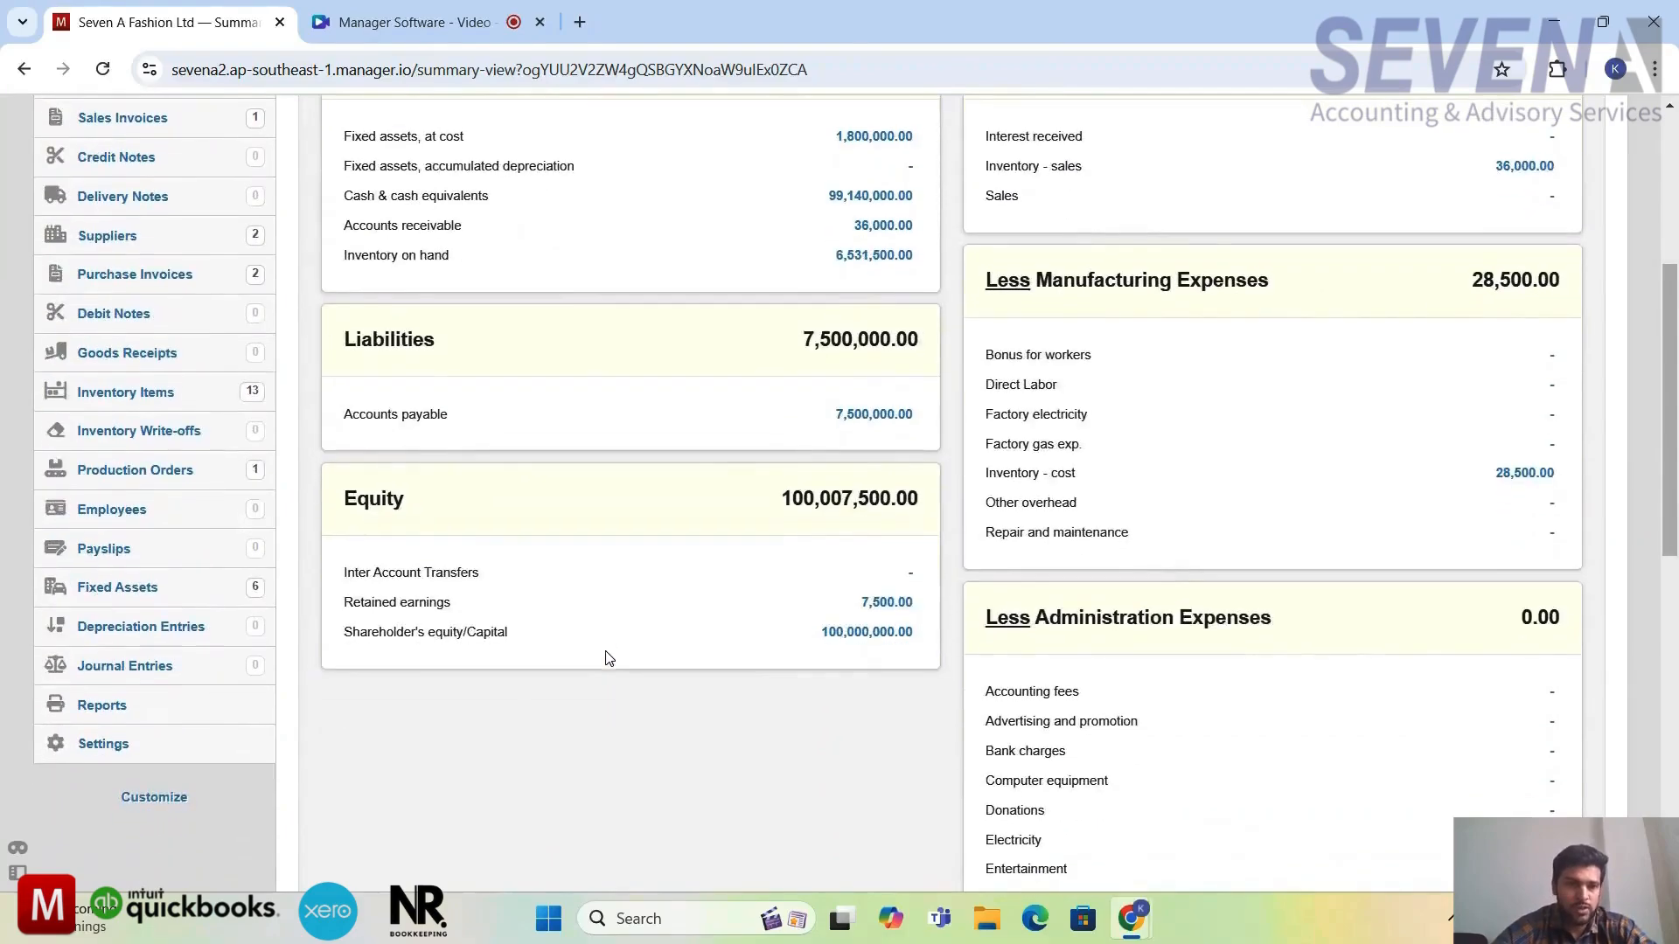
left_click(116, 717)
scroll(1305, 657, "down", 2)
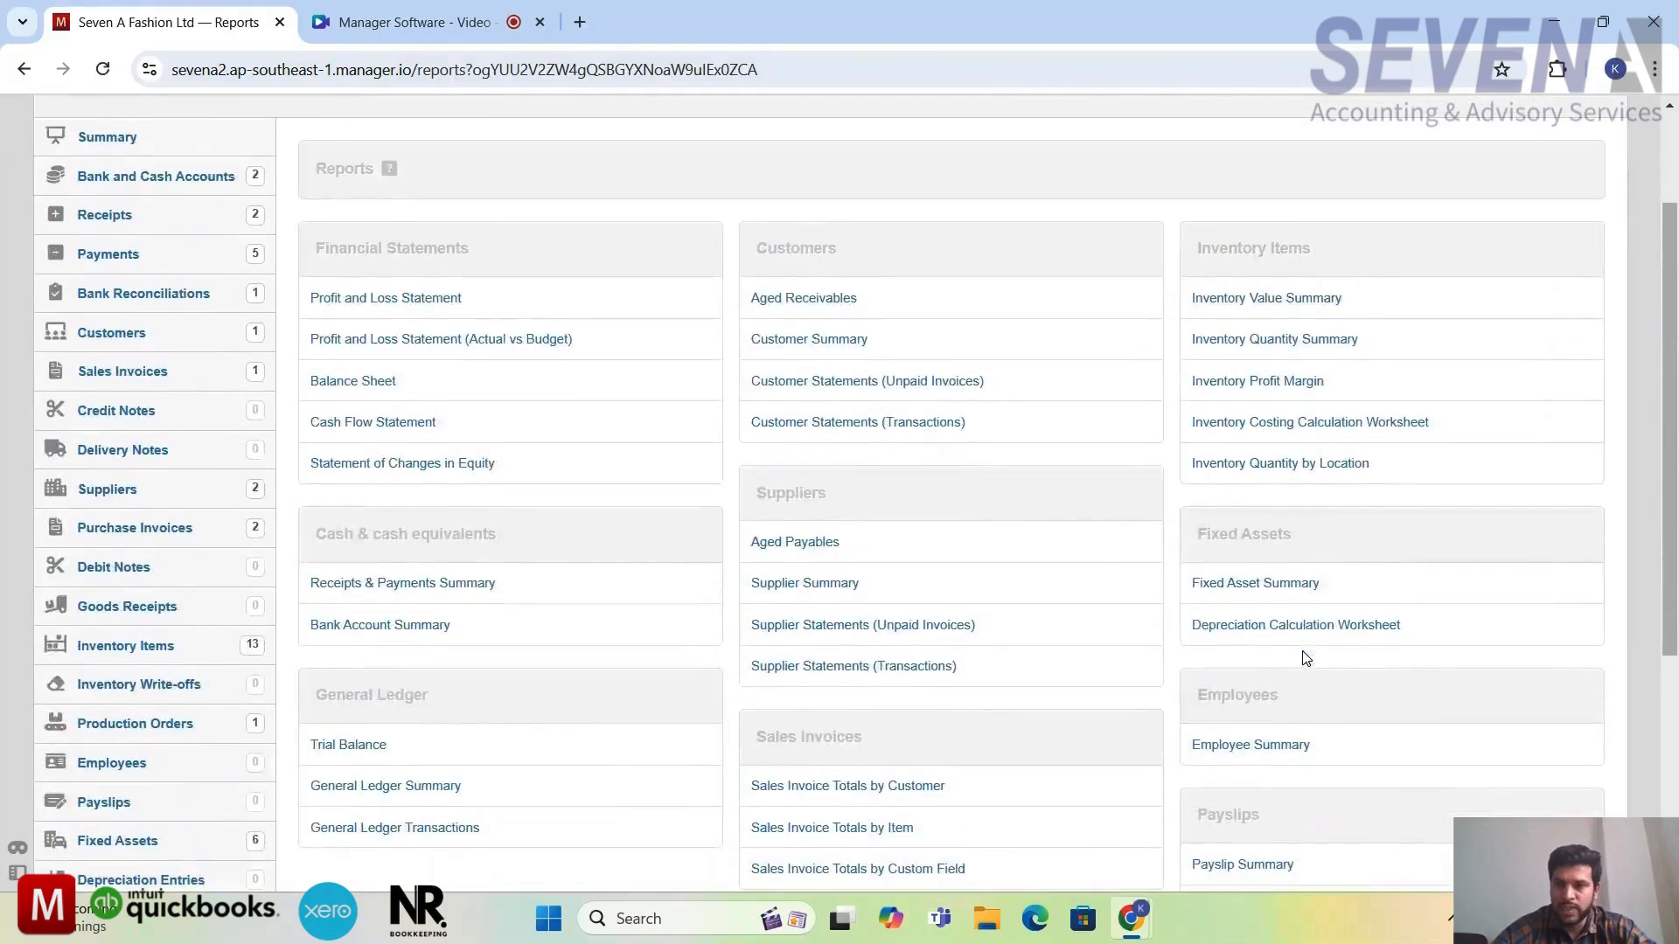
scroll(1330, 662, "down", 1)
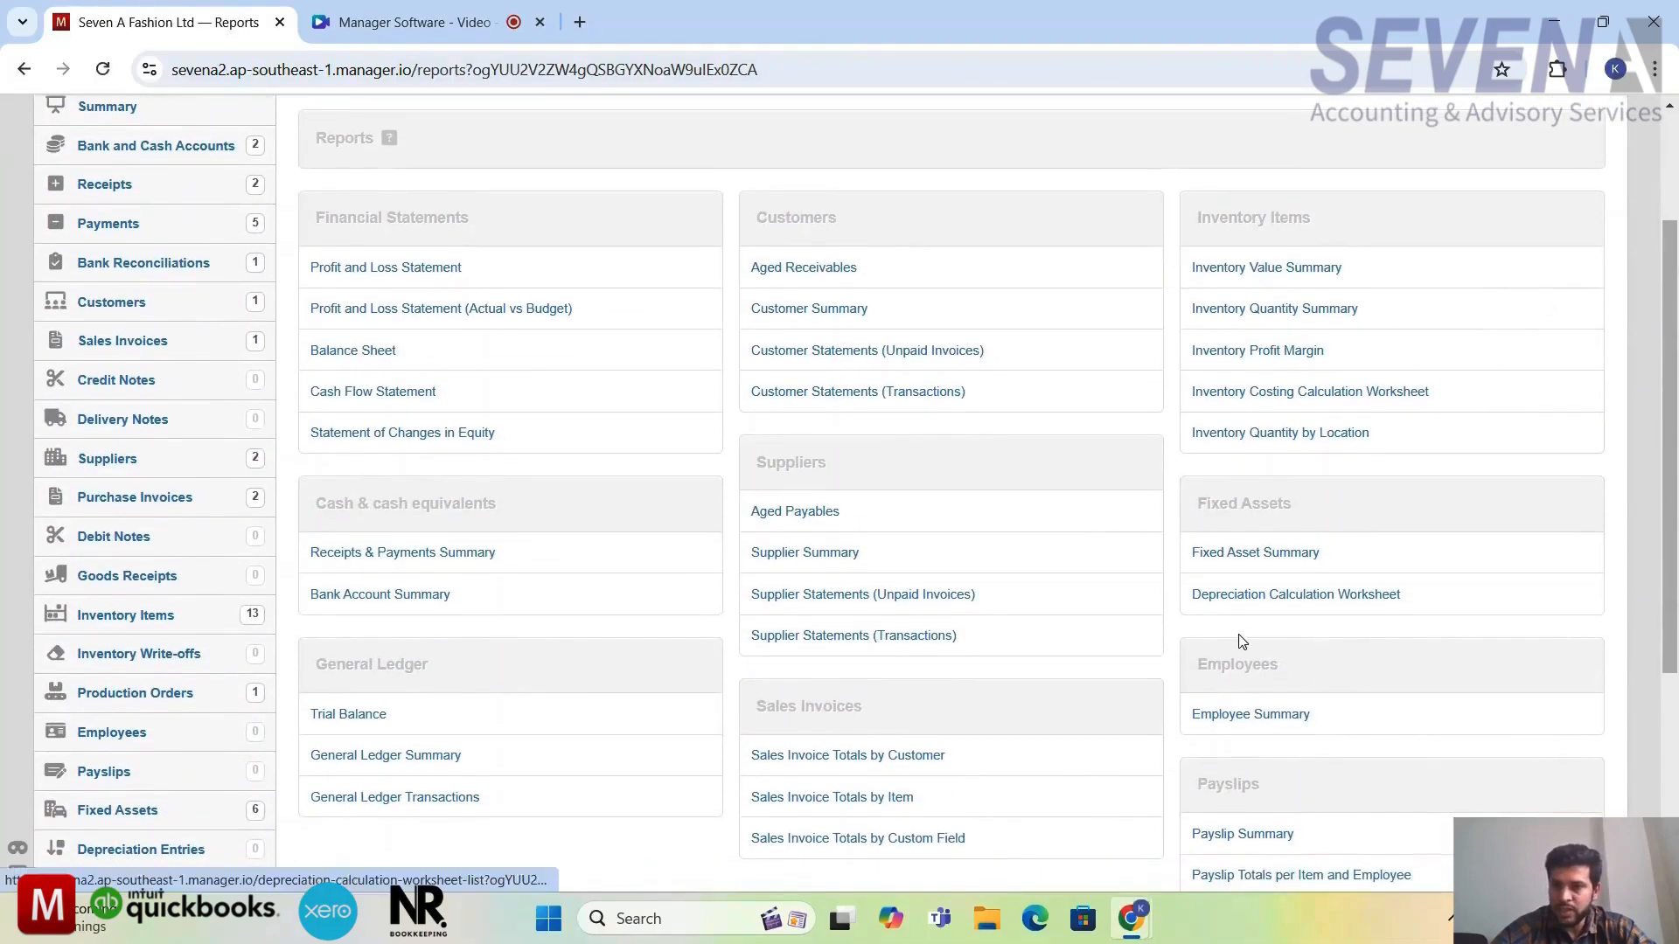
left_click(1340, 611)
scroll(749, 758, "down", 2)
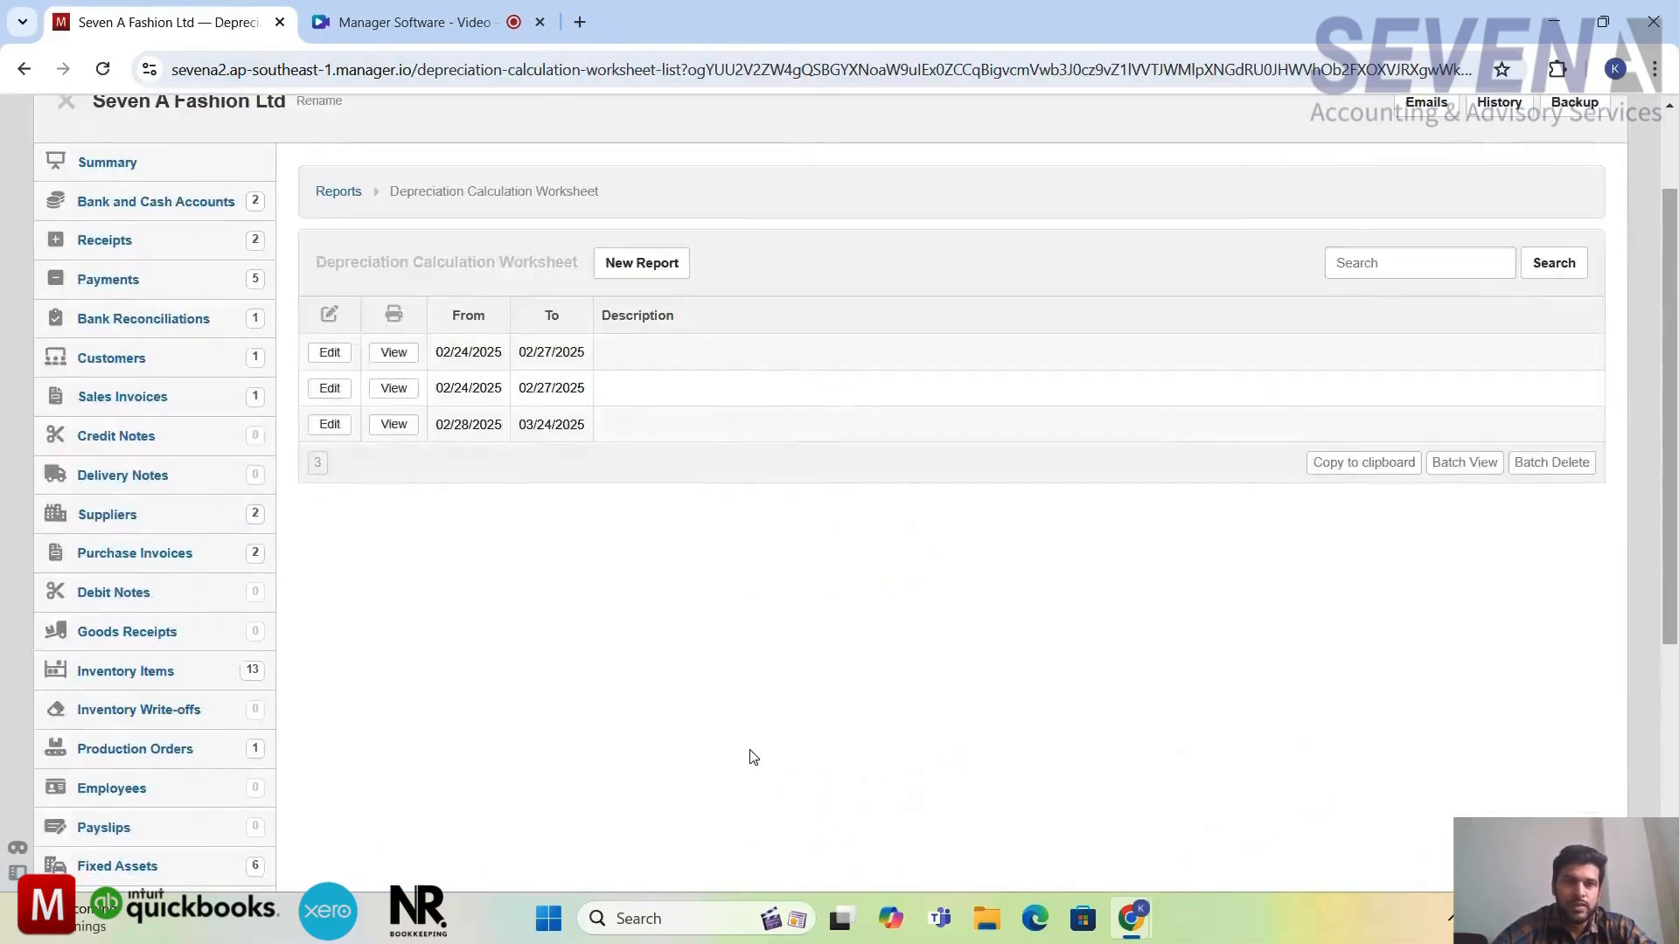
Create a new depreciation calculation worksheet for the period from 2/24/2025 to 3/1/2025.
left_click(660, 285)
scroll(760, 464, "down", 1)
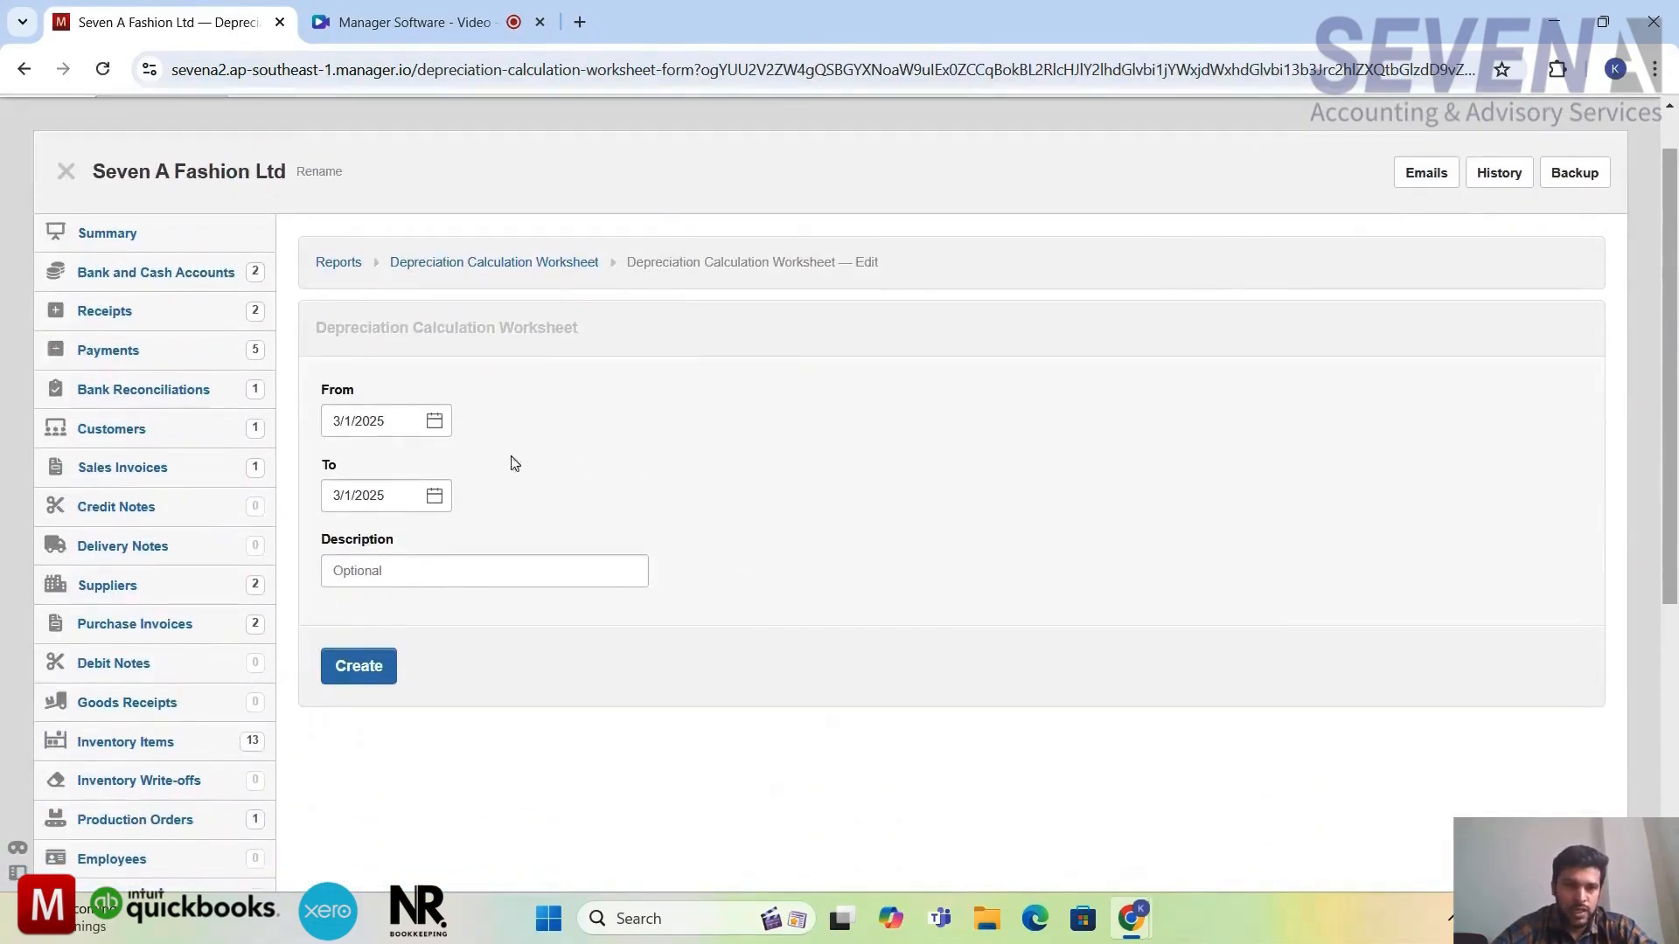
left_click(387, 425)
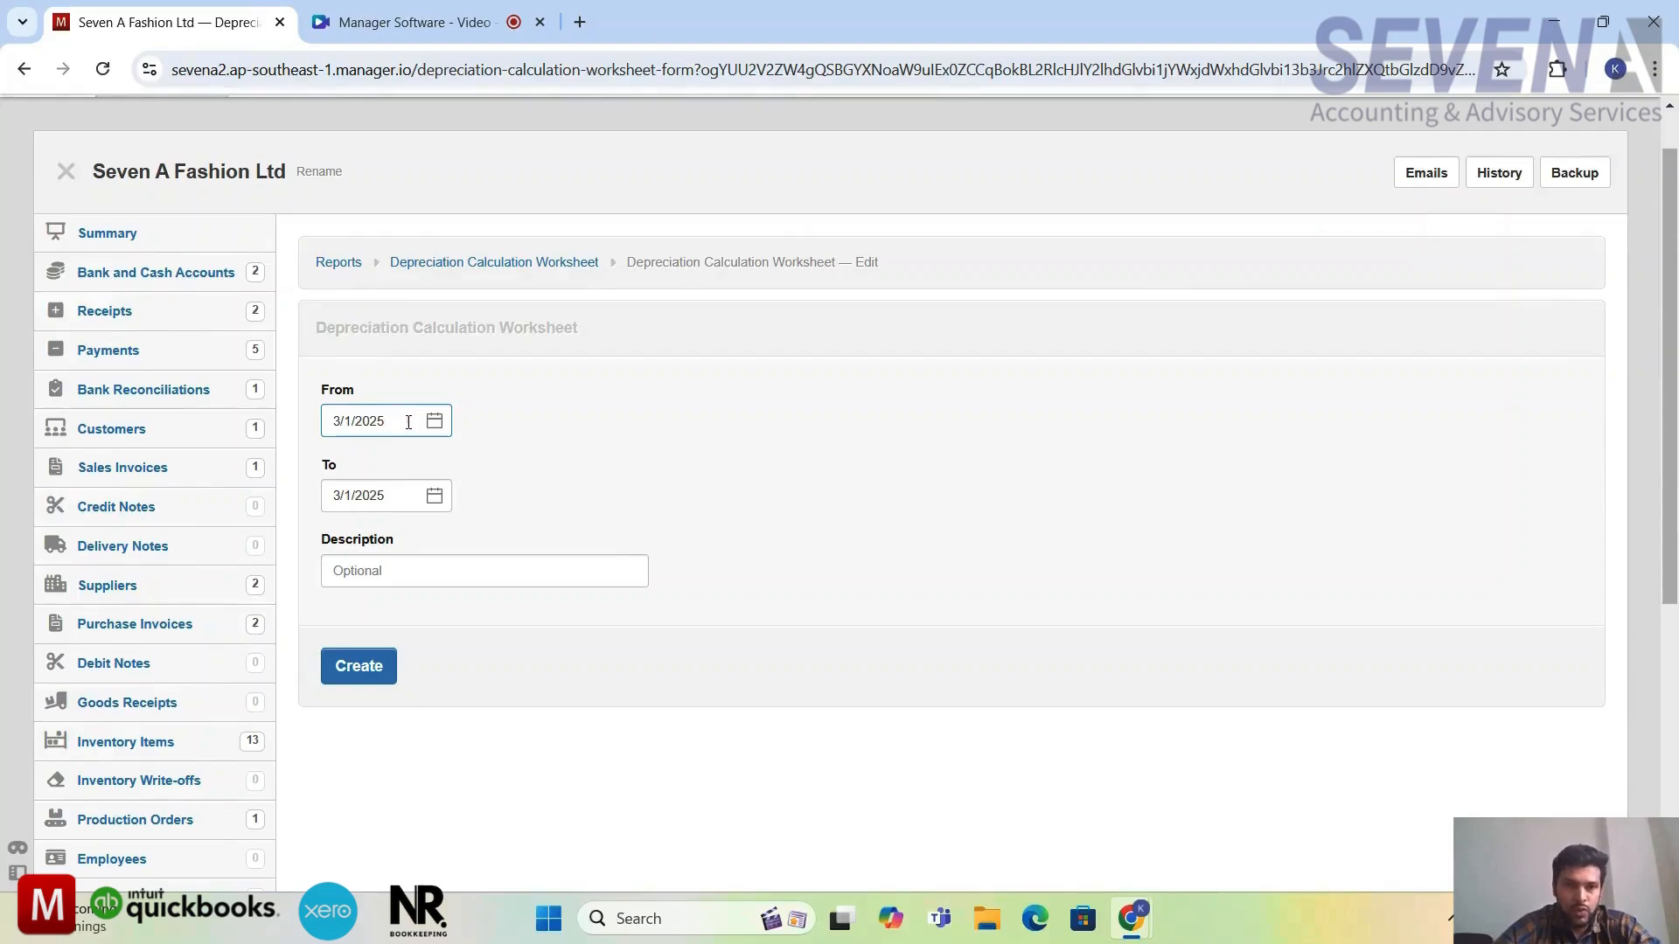
left_click(385, 687)
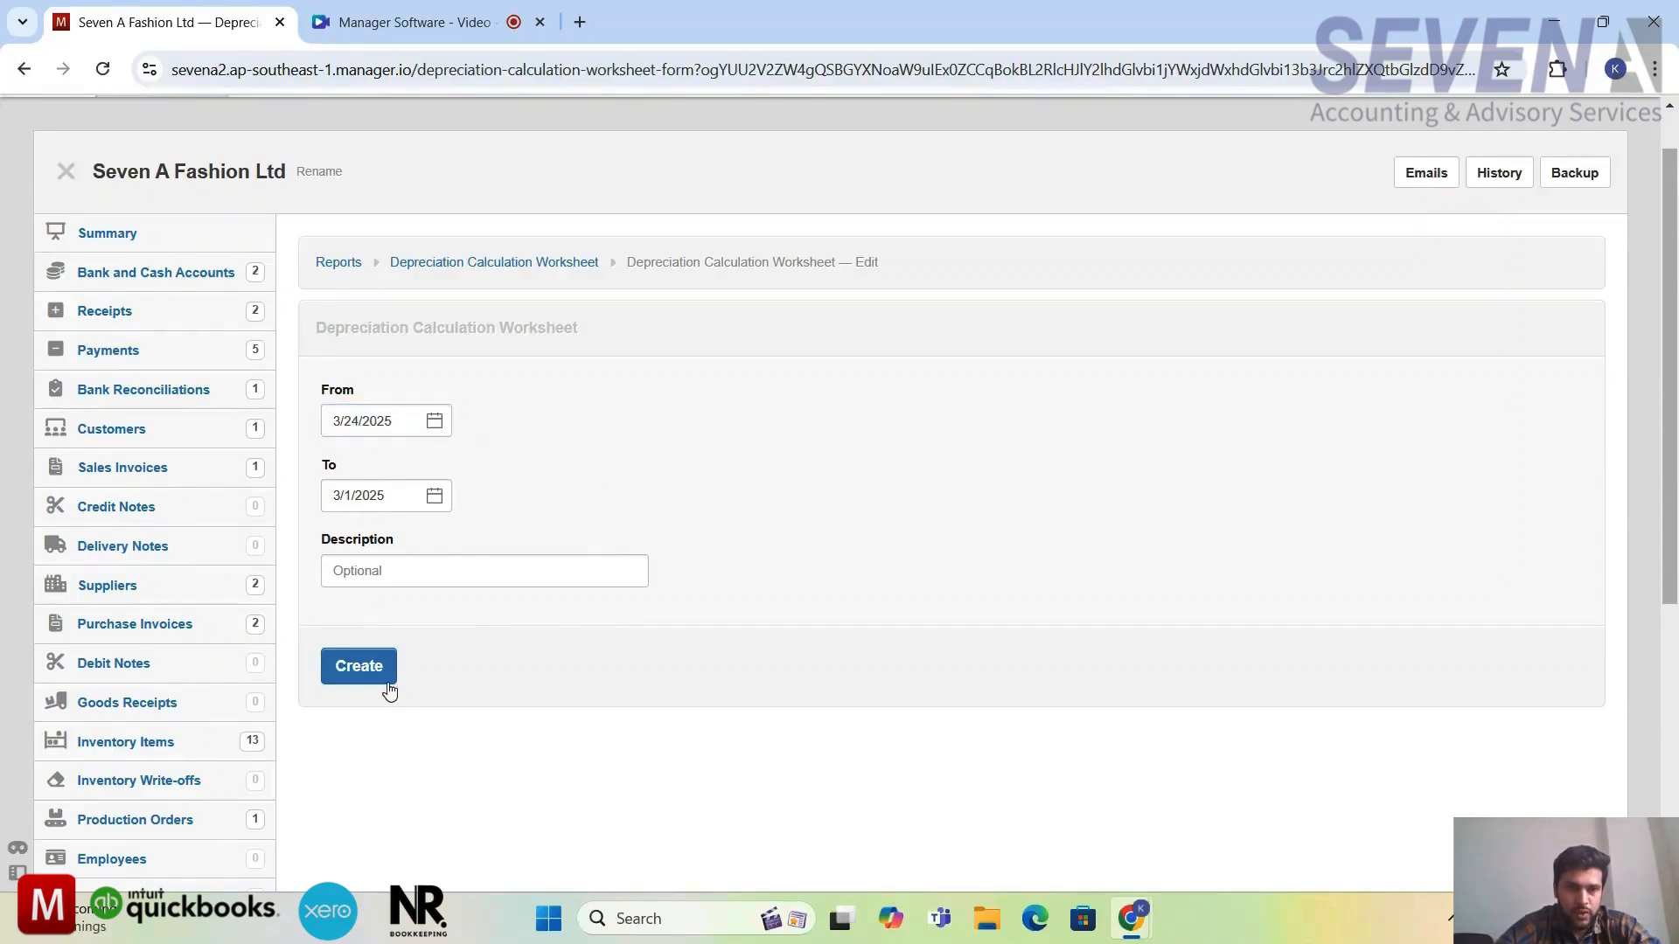
left_click(340, 424)
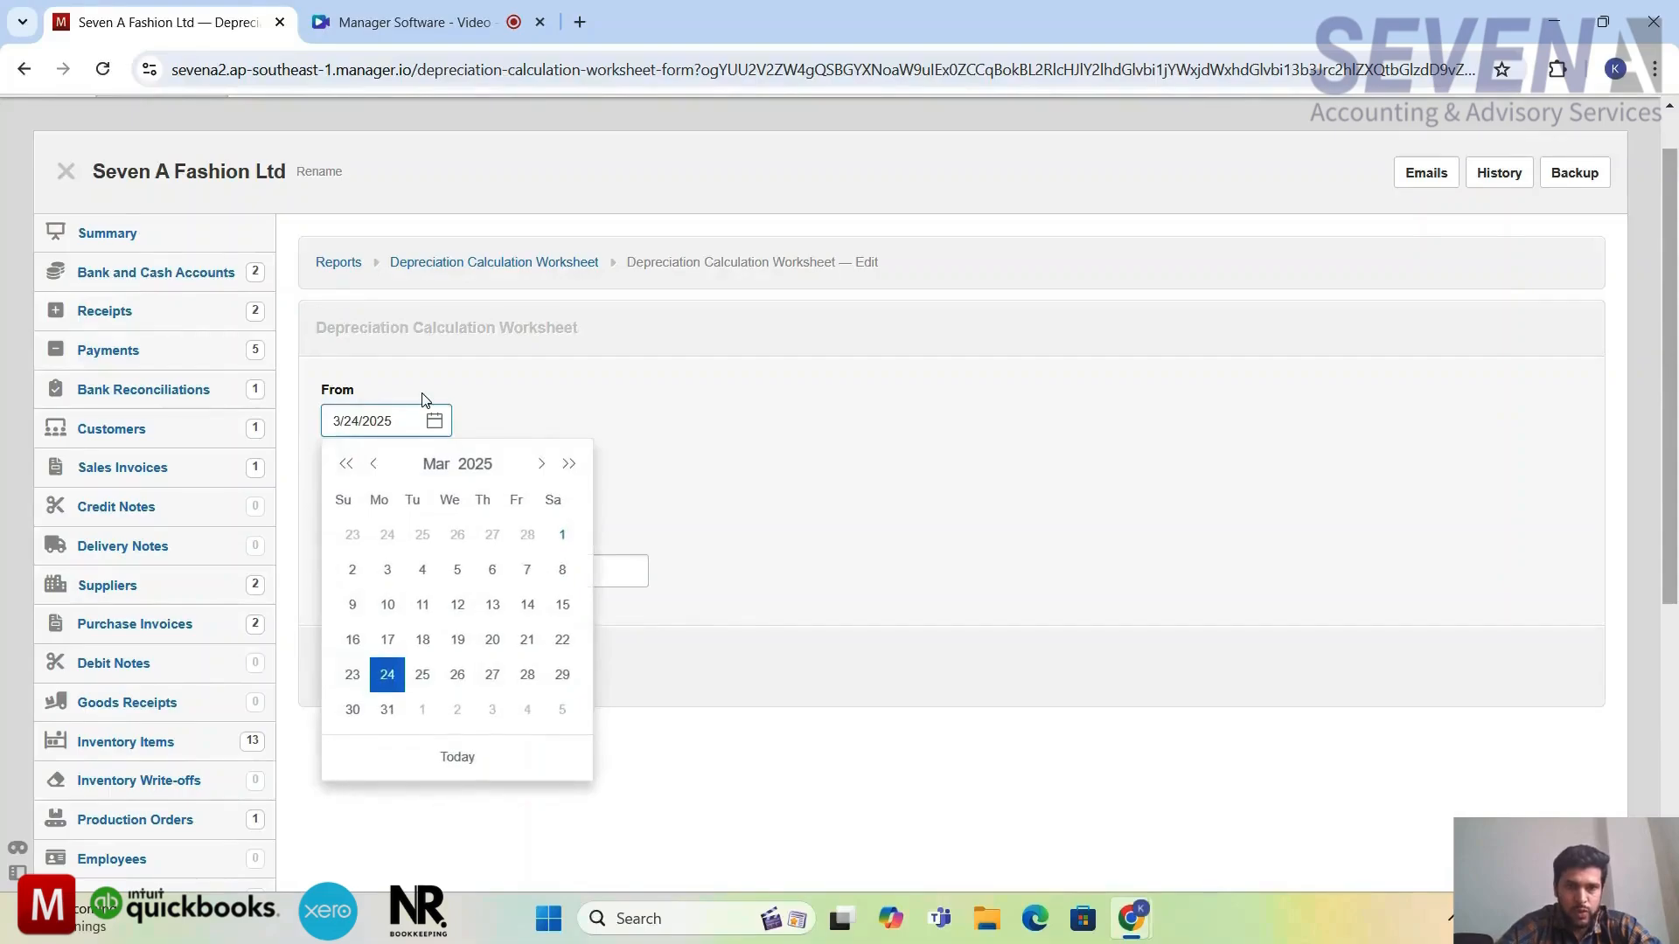
key("BackSpace")
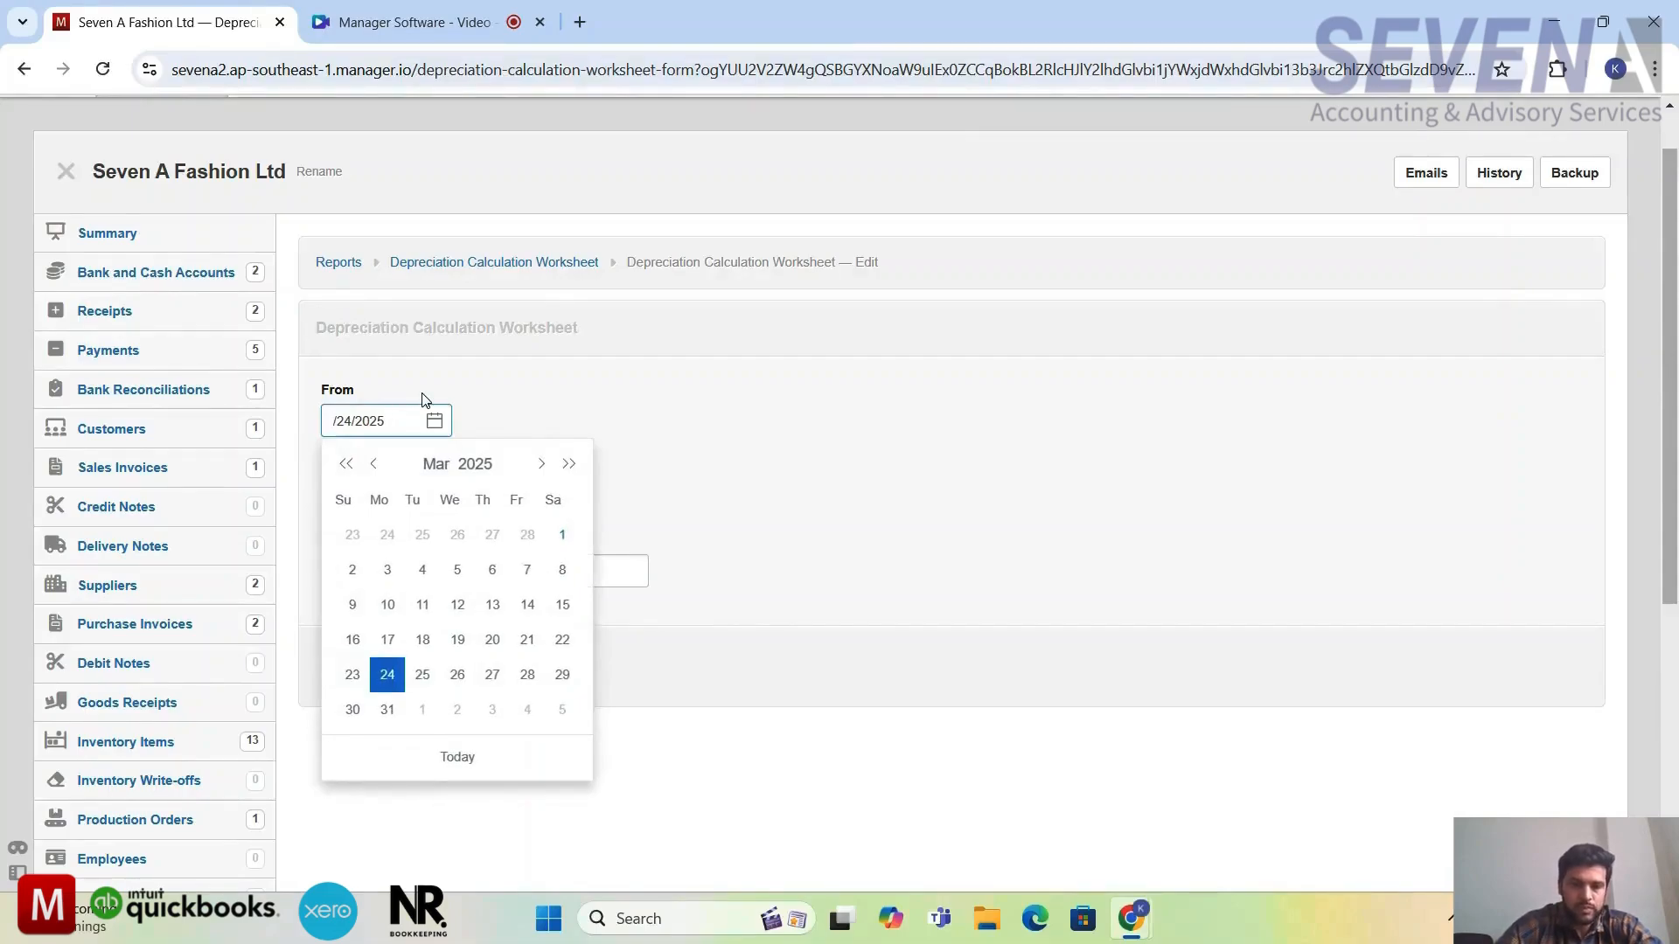
type("2")
left_click(401, 508)
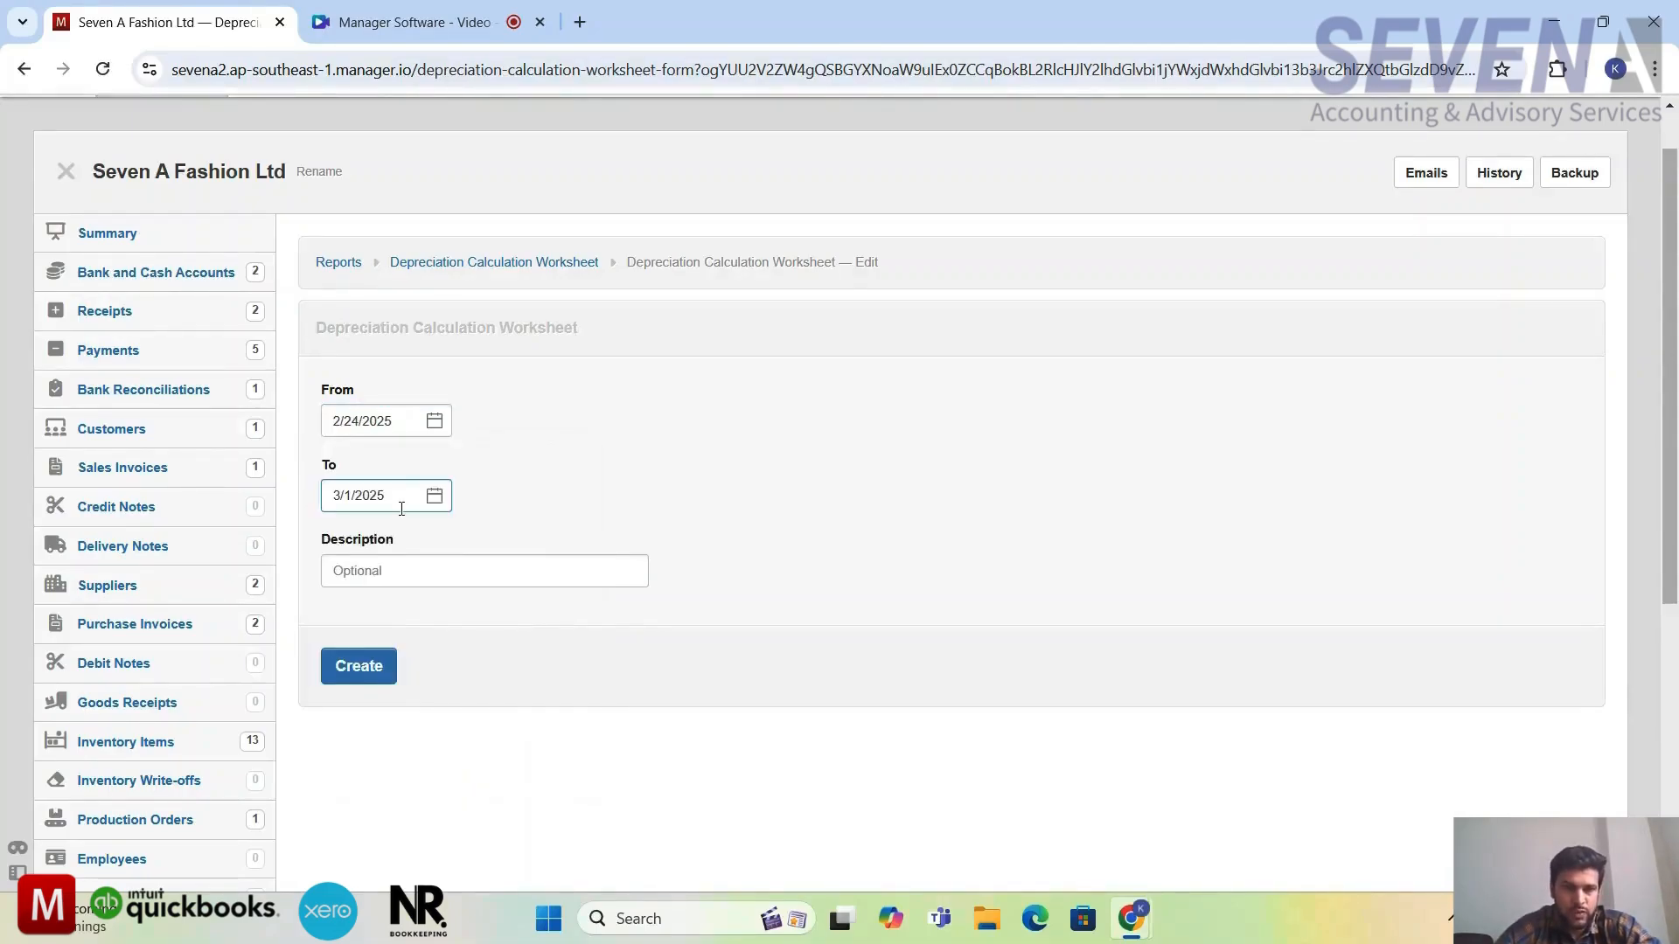
scroll(551, 514, "down", 1)
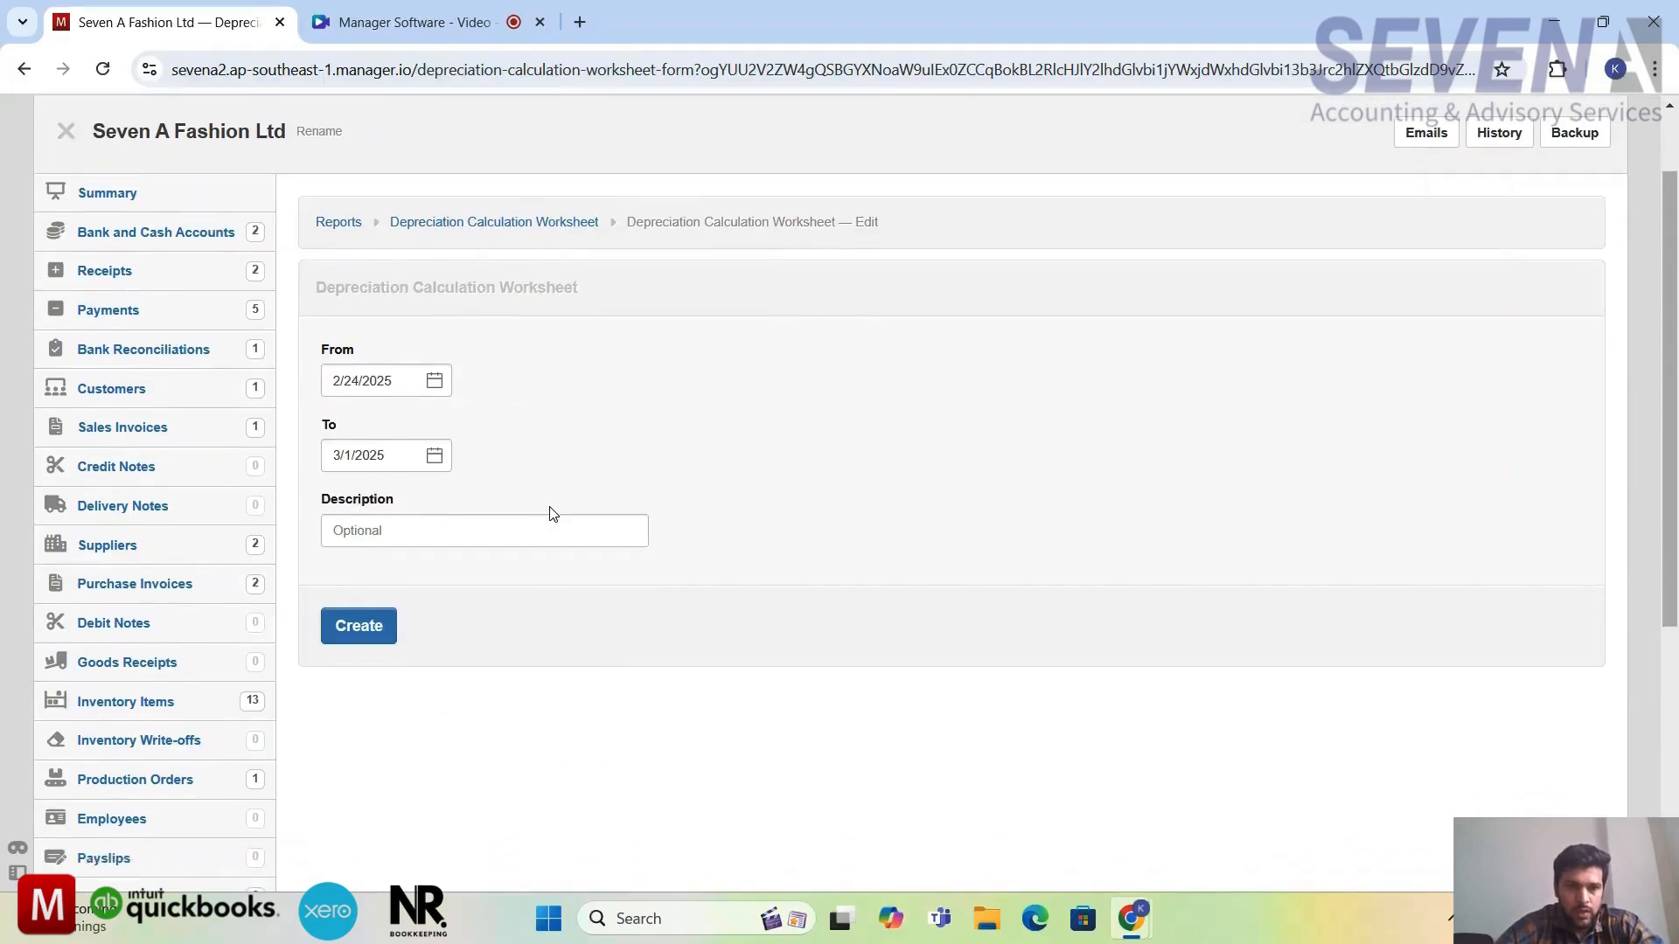
left_click(374, 645)
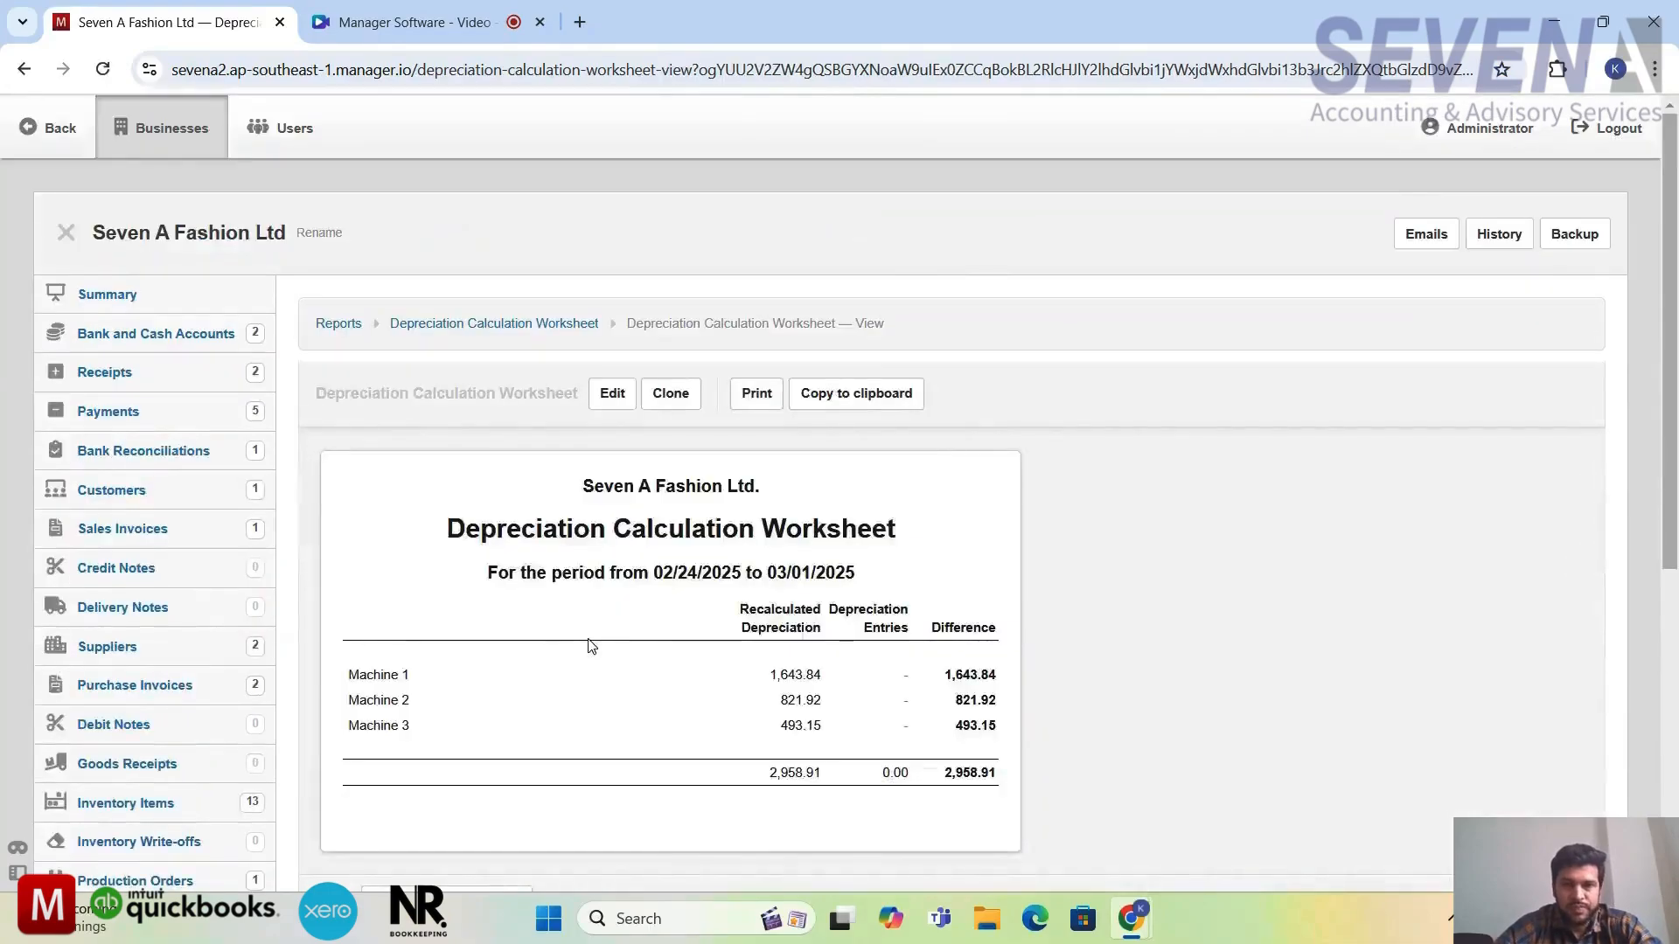
Examine the worksheet's period and the recalculated depreciation, existing entries and difference for each machine.
scroll(588, 645, "down", 1)
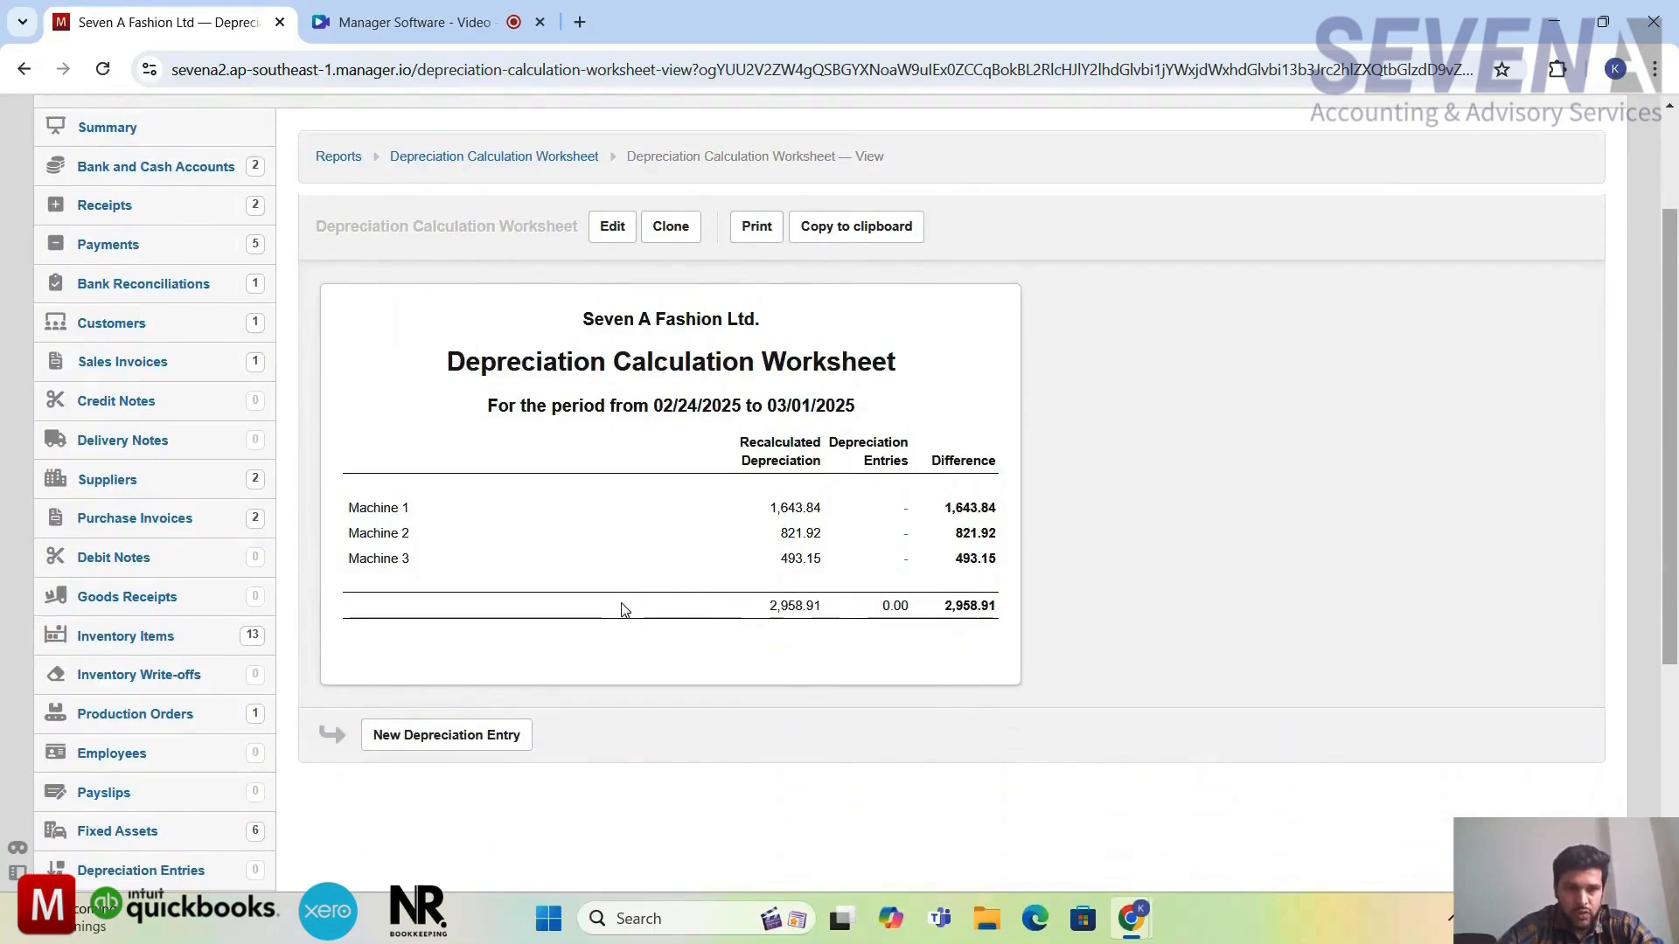
scroll(657, 609, "down", 1)
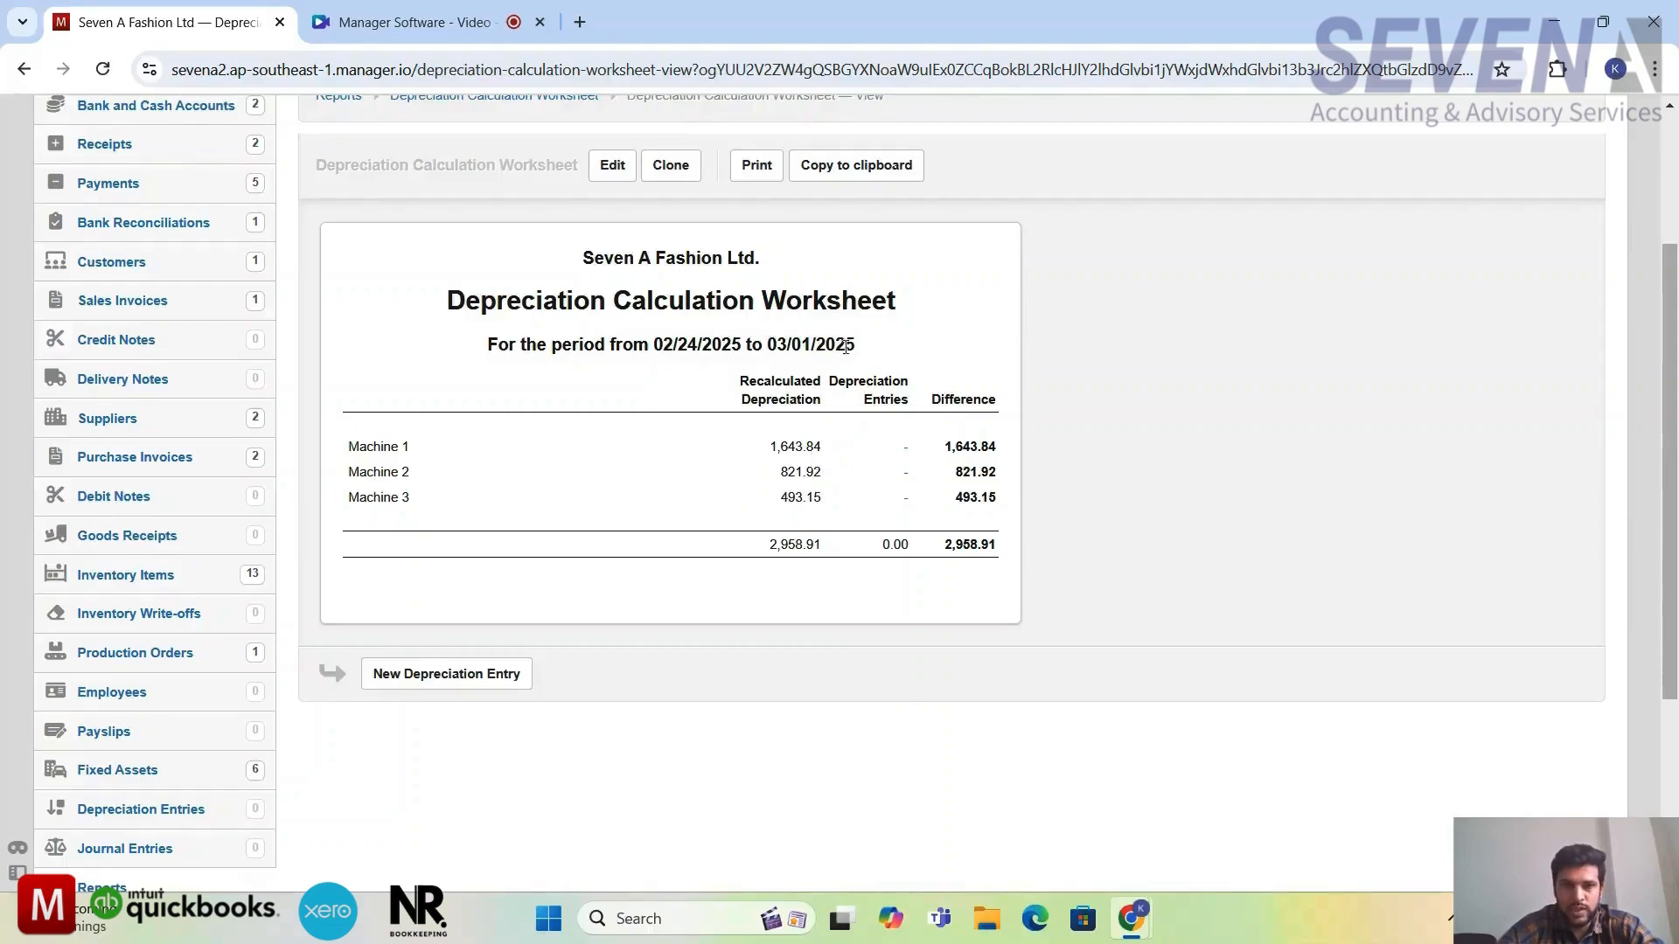
left_click_drag(863, 343, 680, 342)
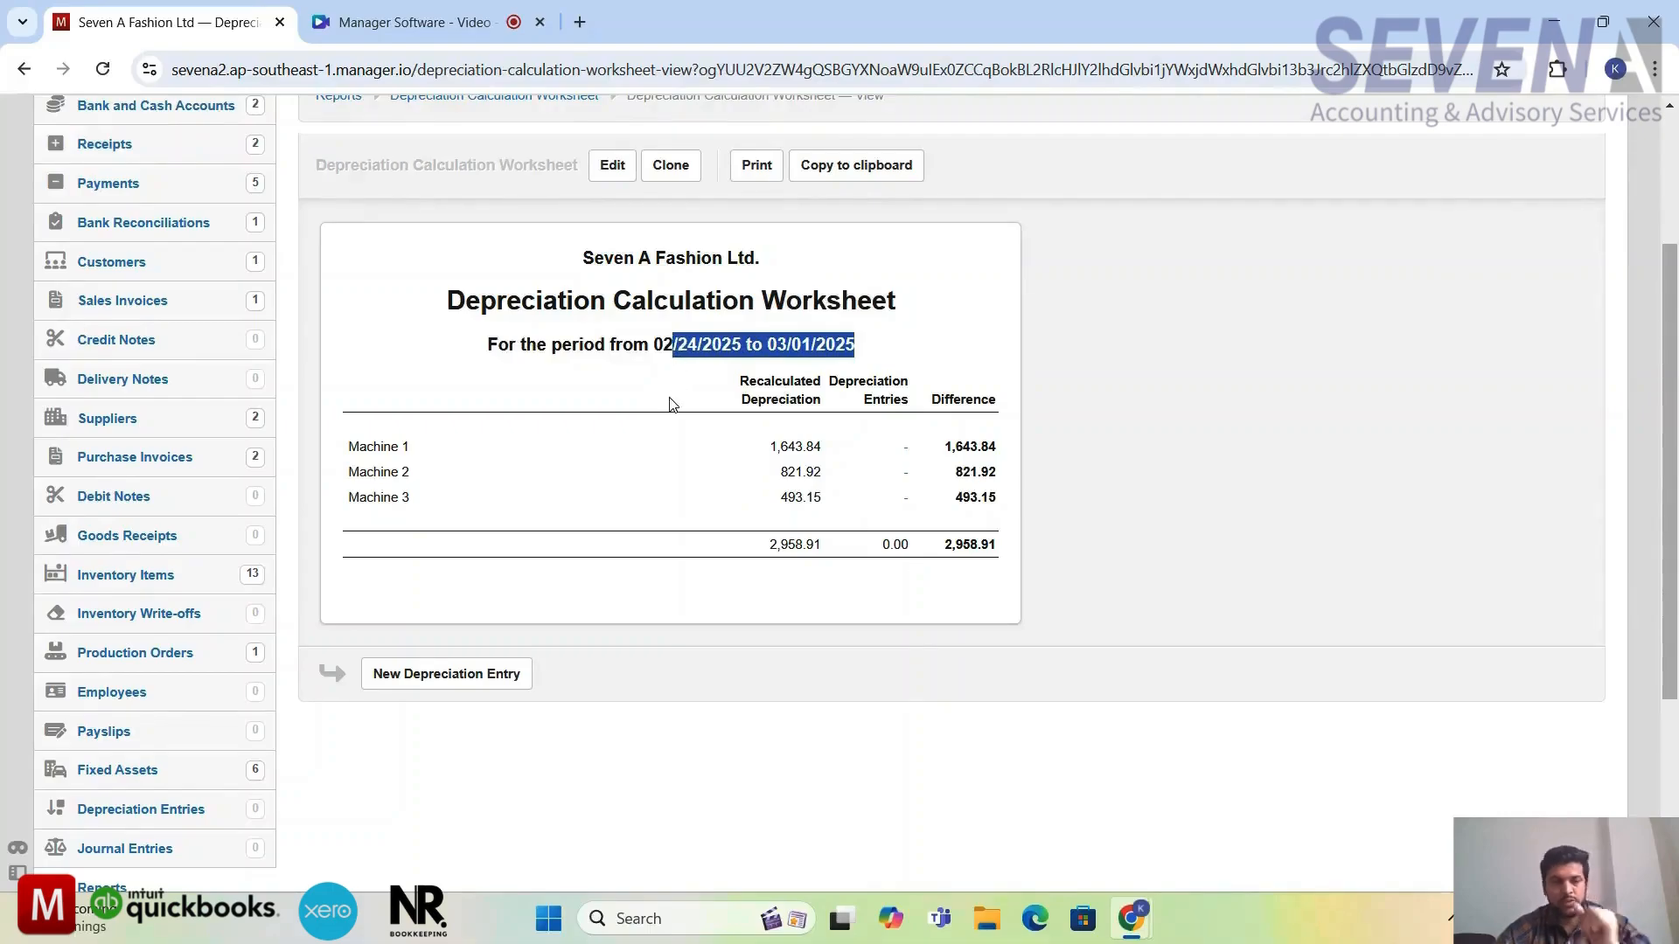
left_click(673, 403)
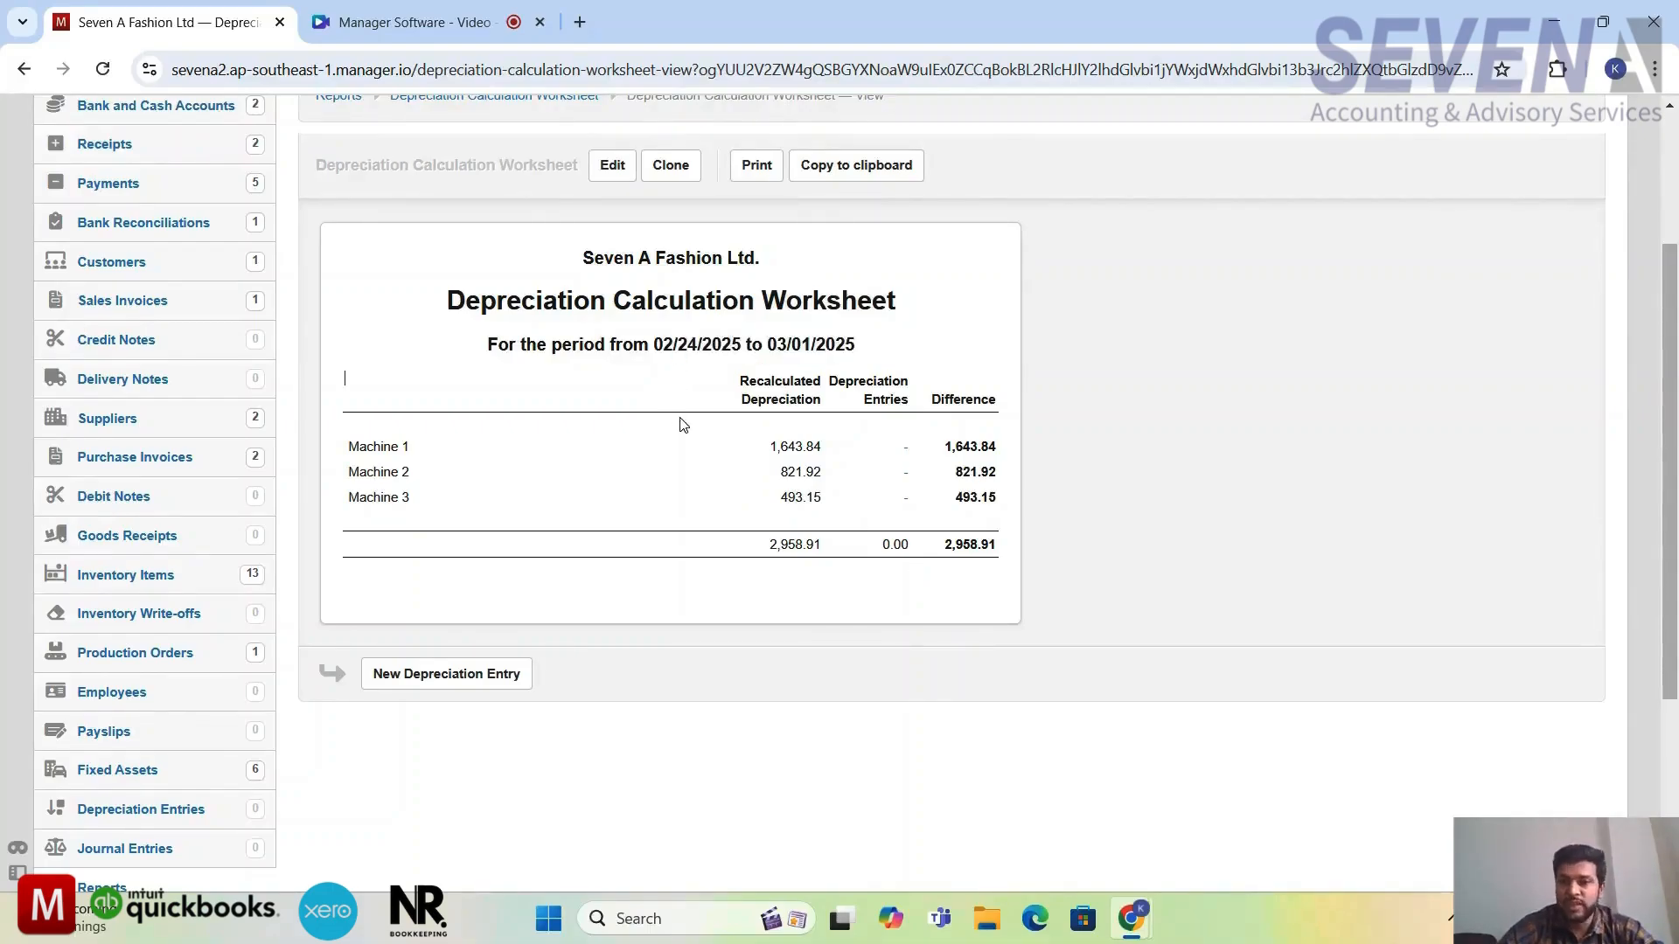
scroll(683, 425, "down", 1)
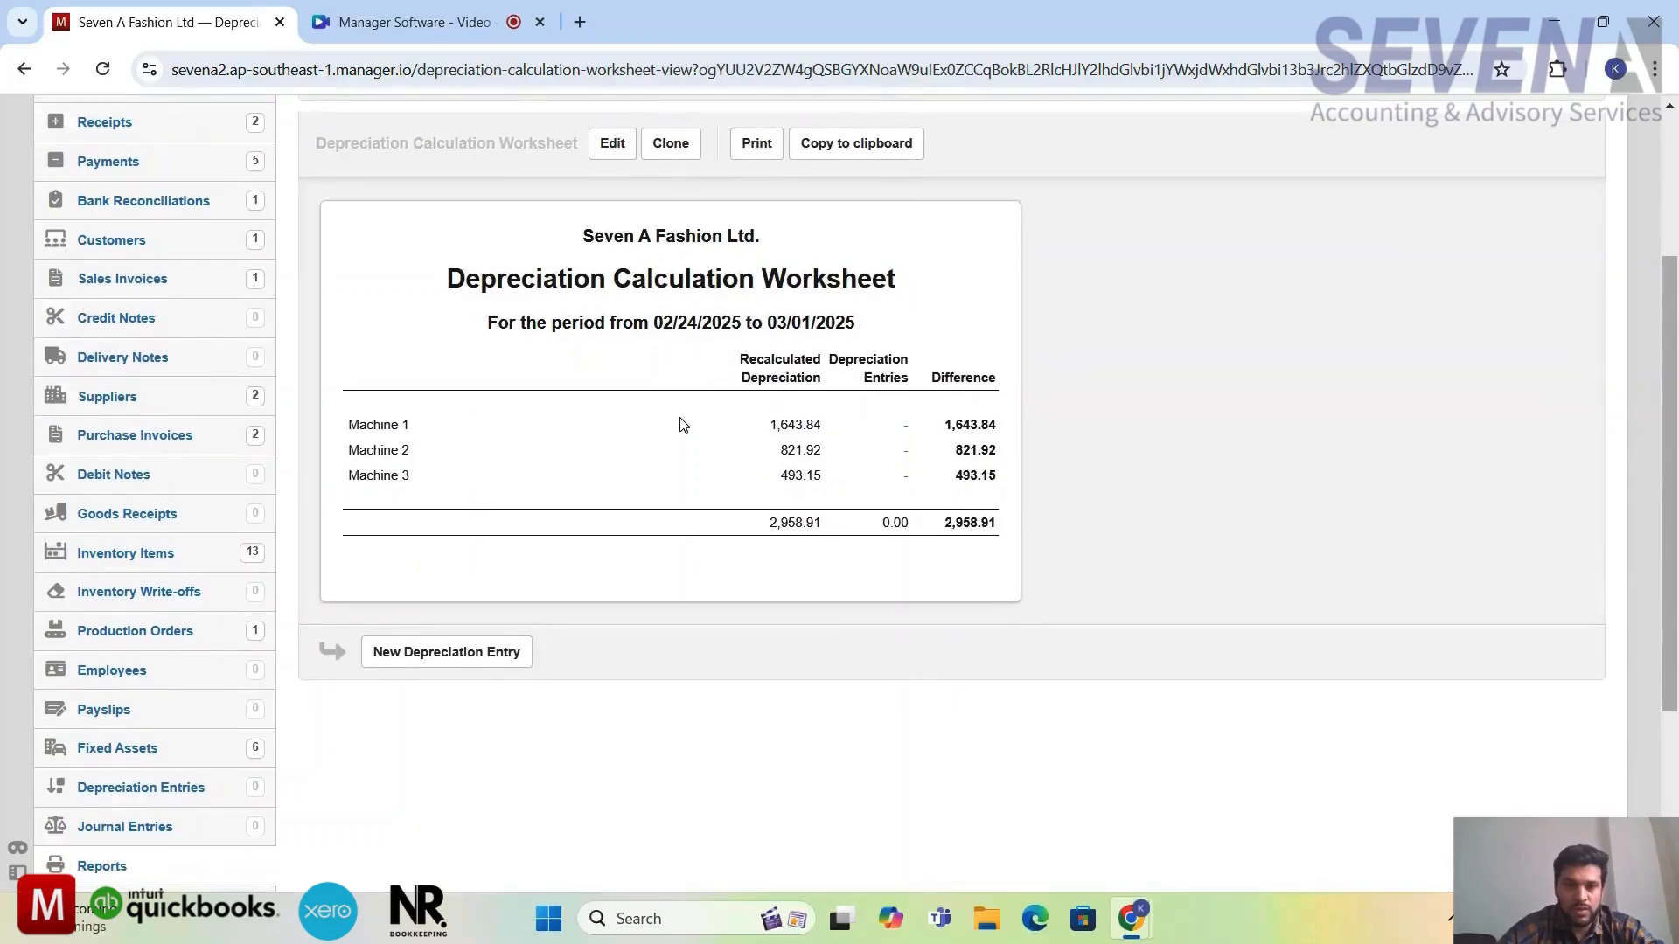
scroll(683, 425, "down", 1)
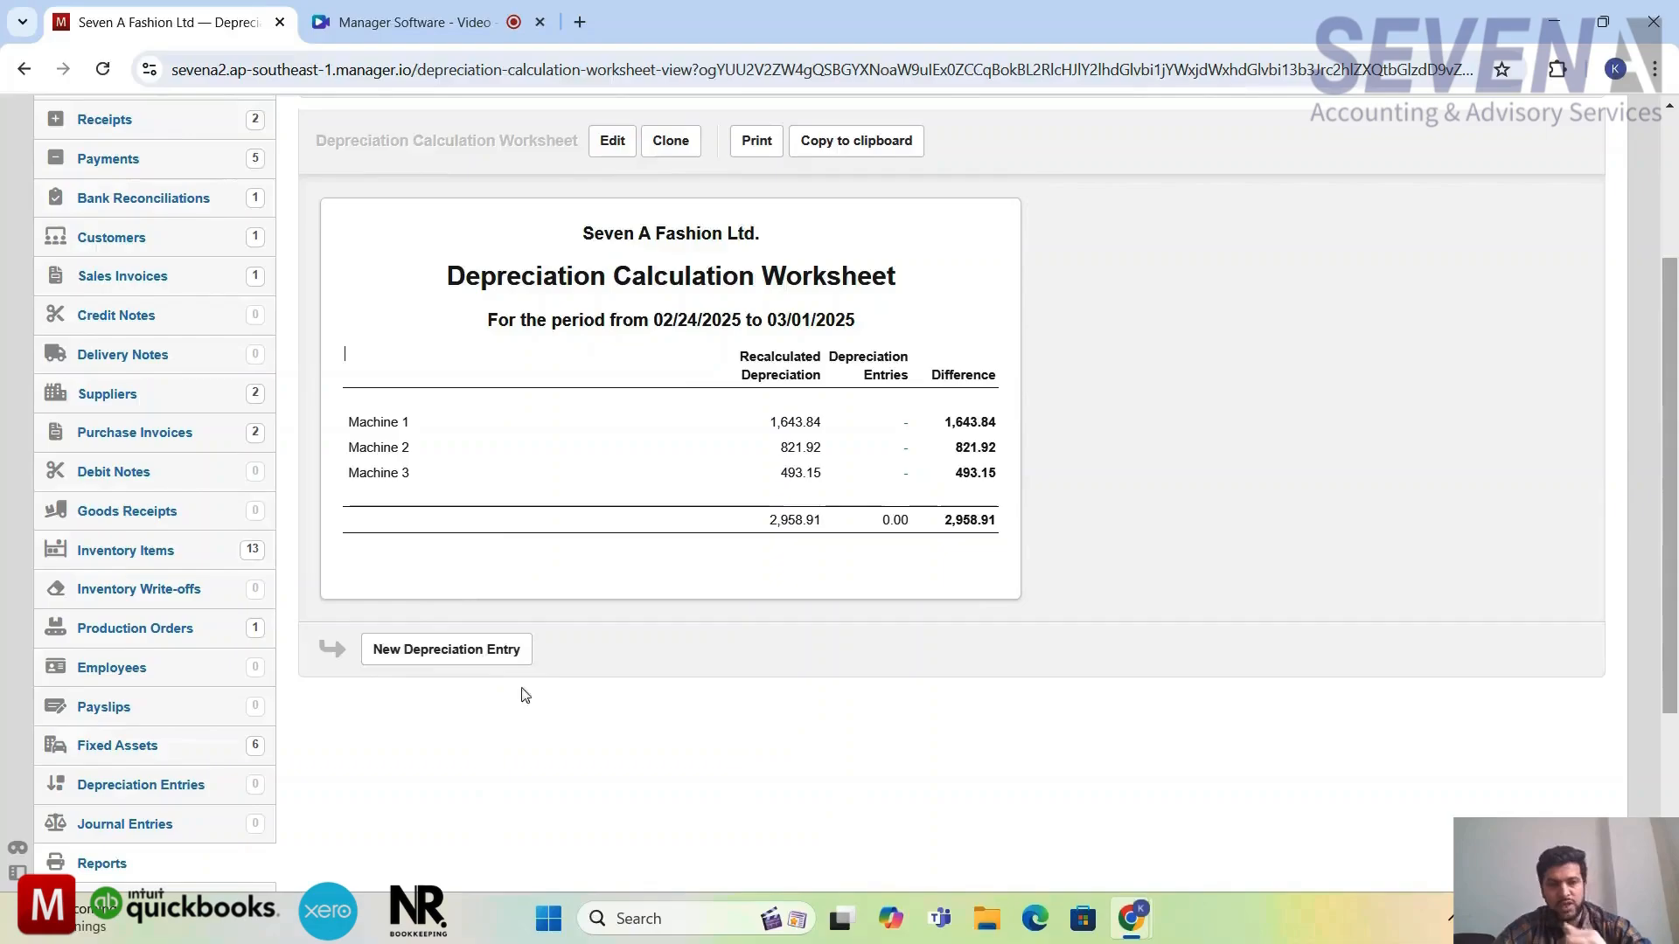
left_click_drag(347, 494, 811, 408)
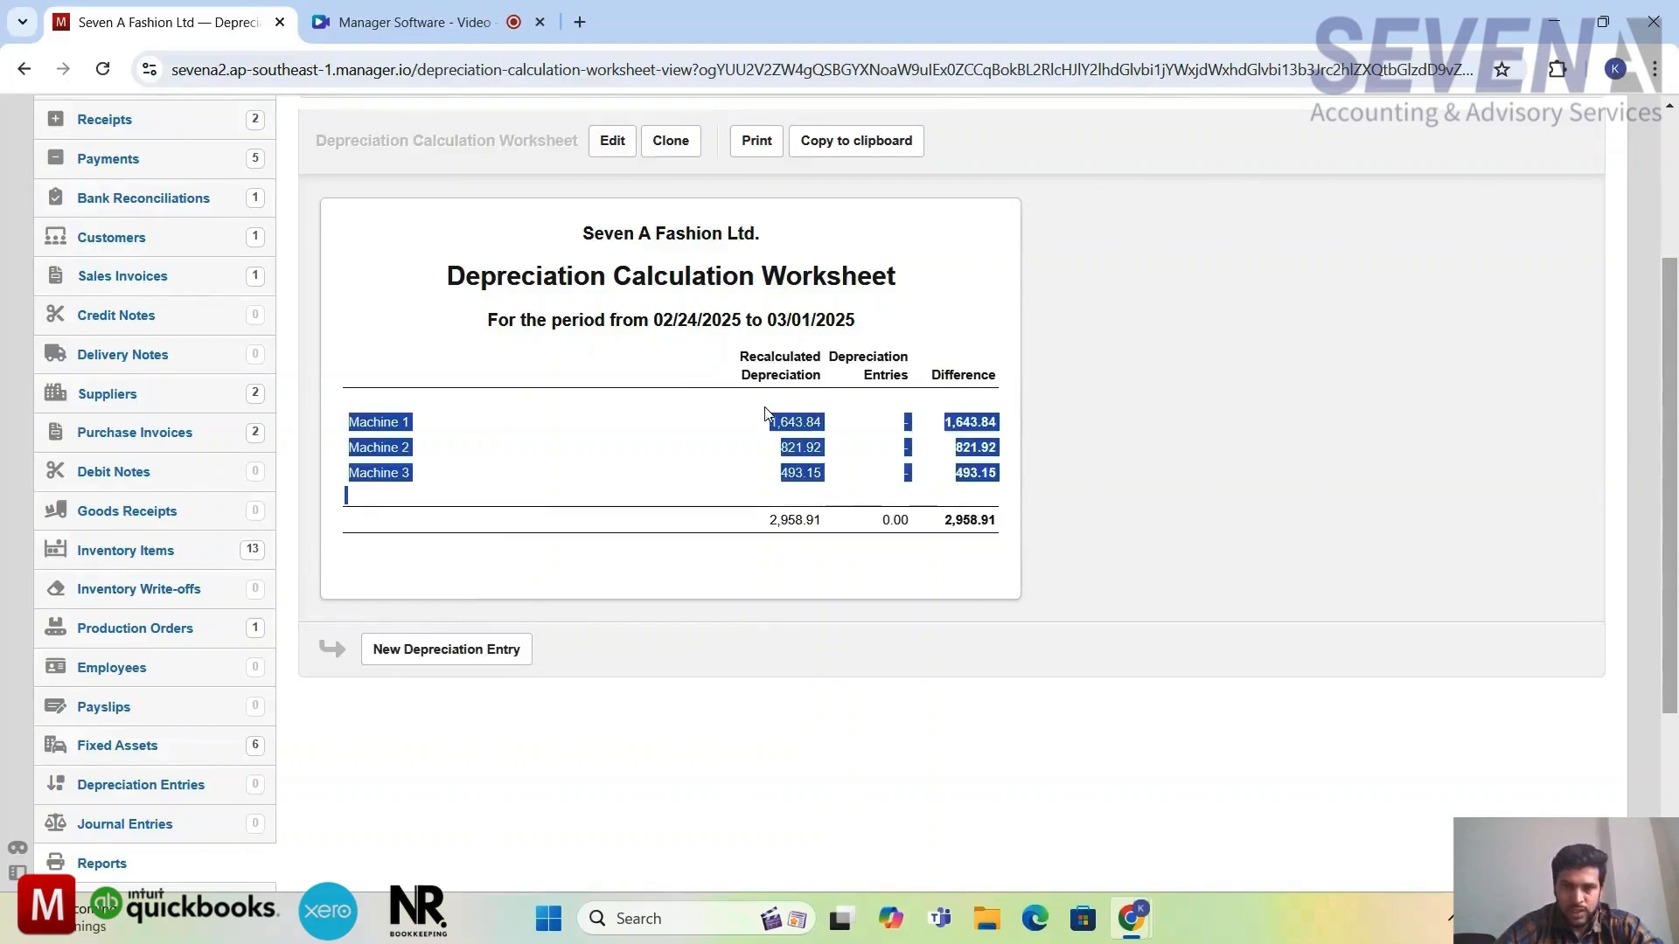
left_click(719, 480)
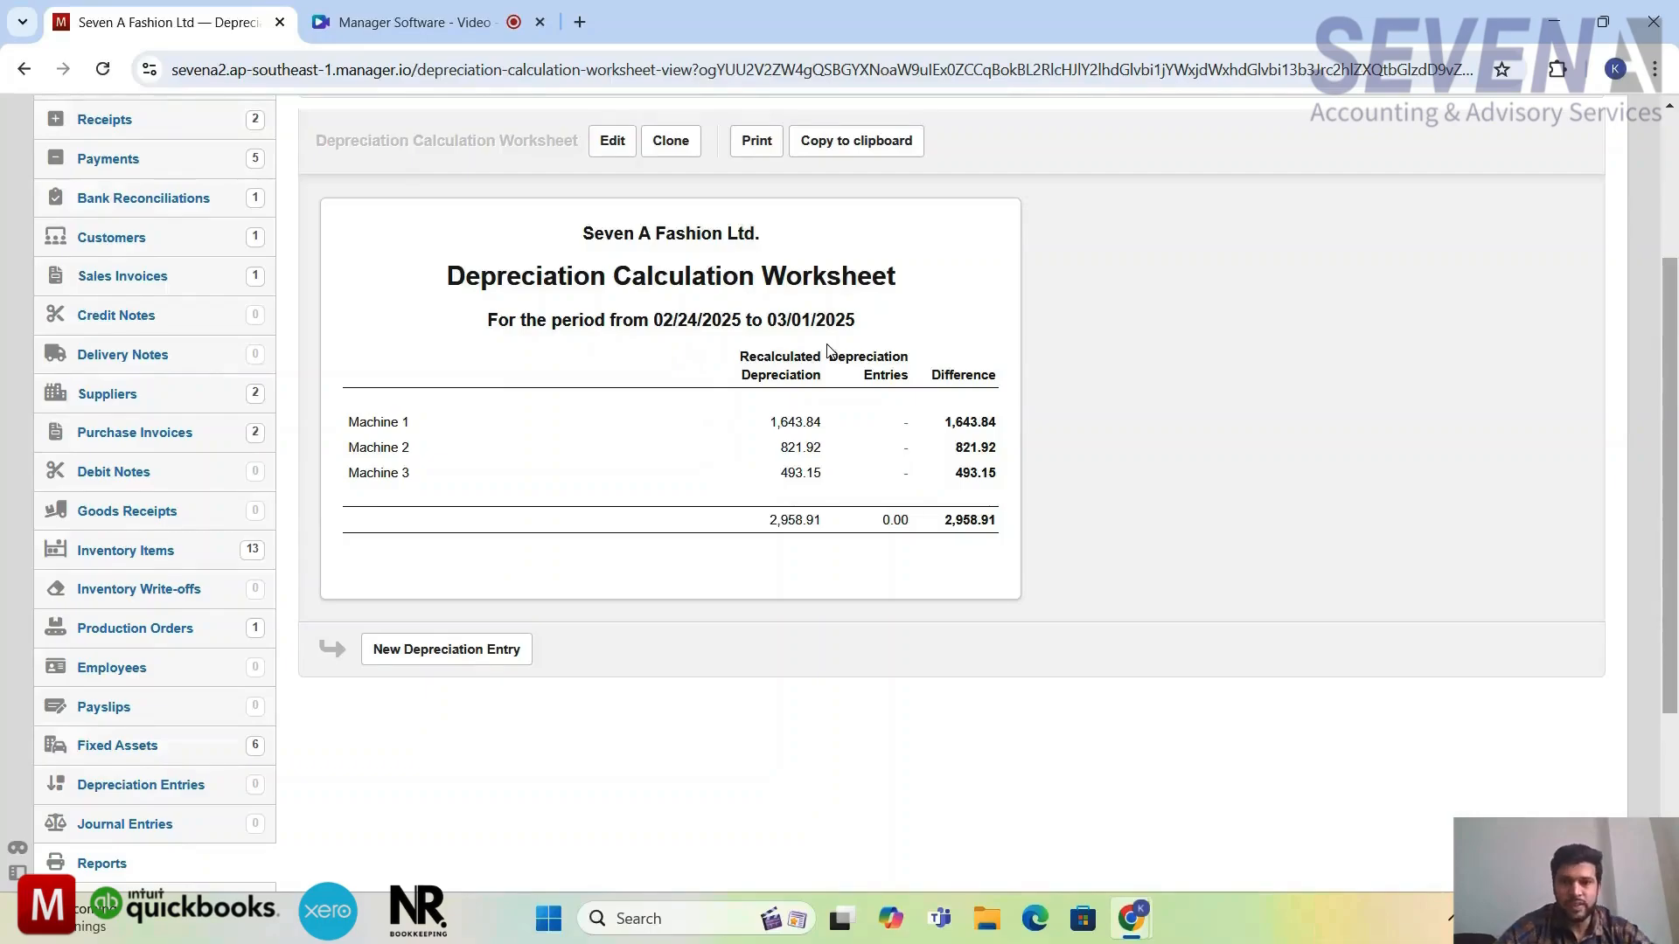
Create a depreciation entry from the worksheet for Machine 1, Machine 2 and Machine 3, keeping the prefilled date, description and amounts.
scroll(827, 349, "down", 1)
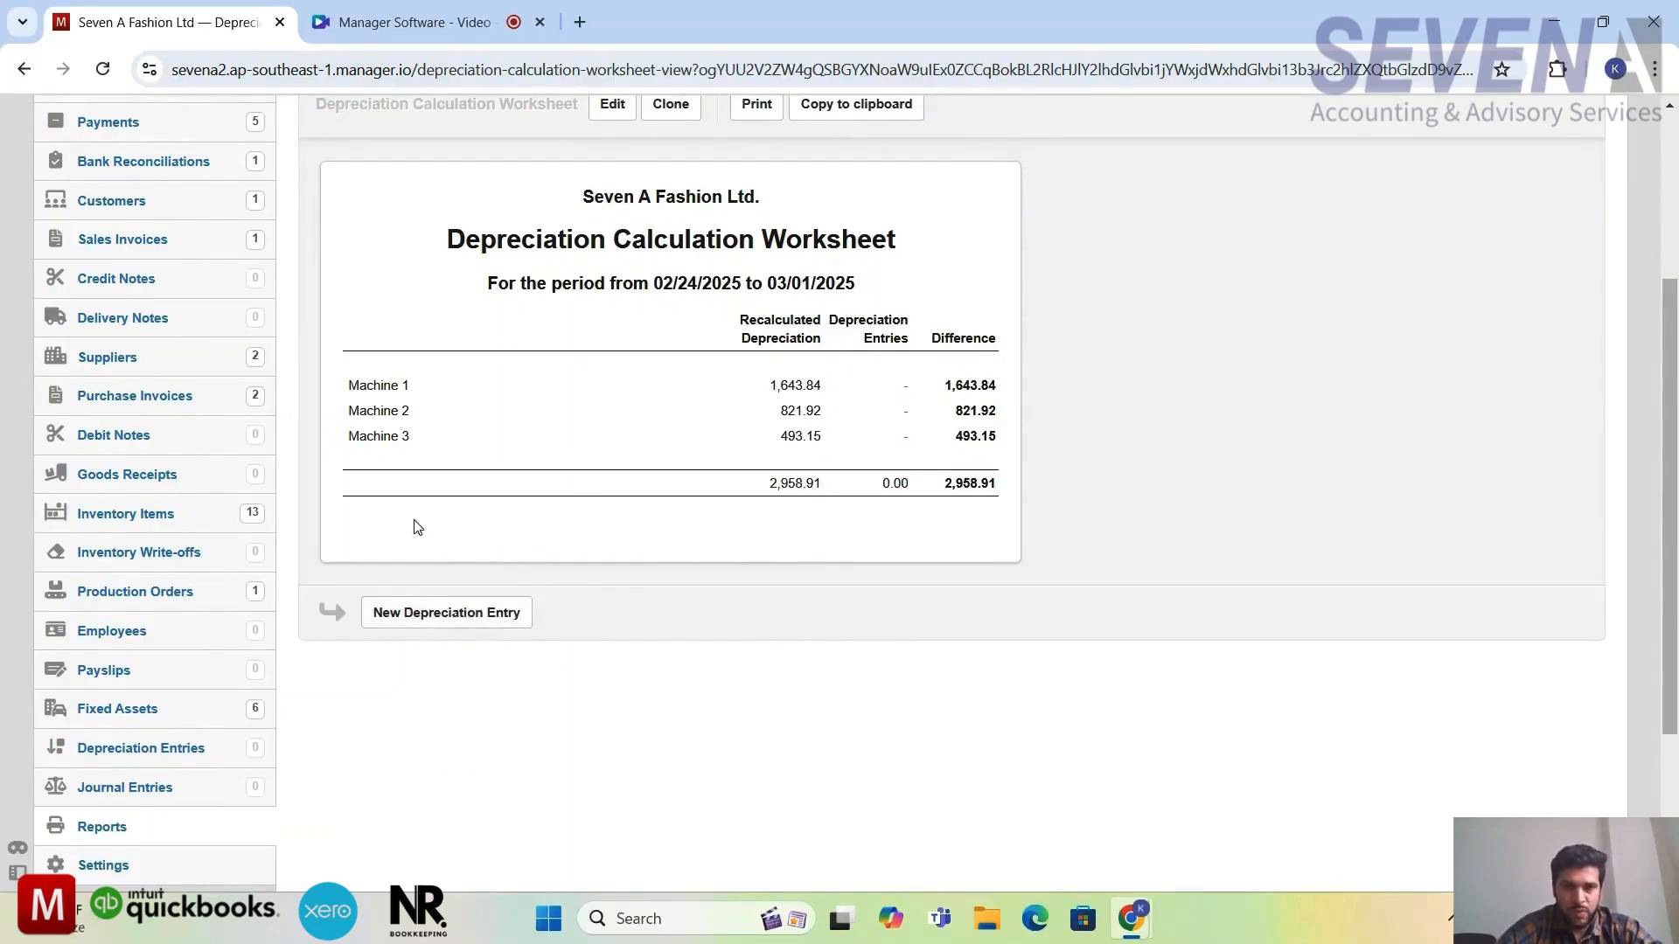
left_click(418, 628)
scroll(894, 678, "down", 2)
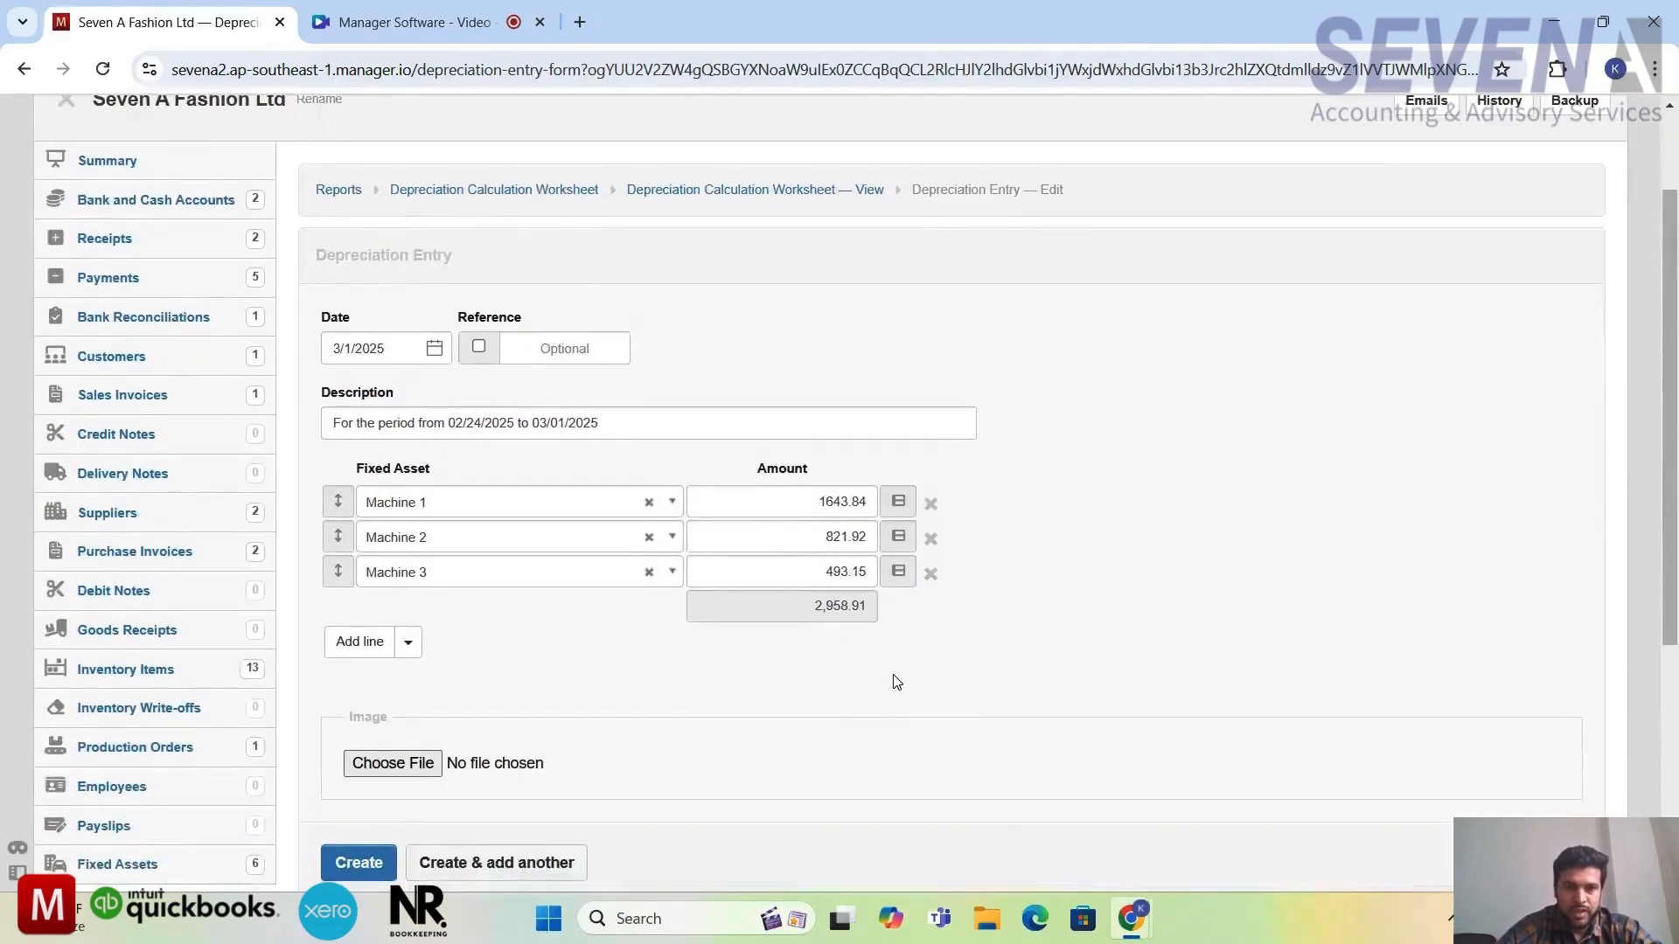
scroll(896, 682, "down", 1)
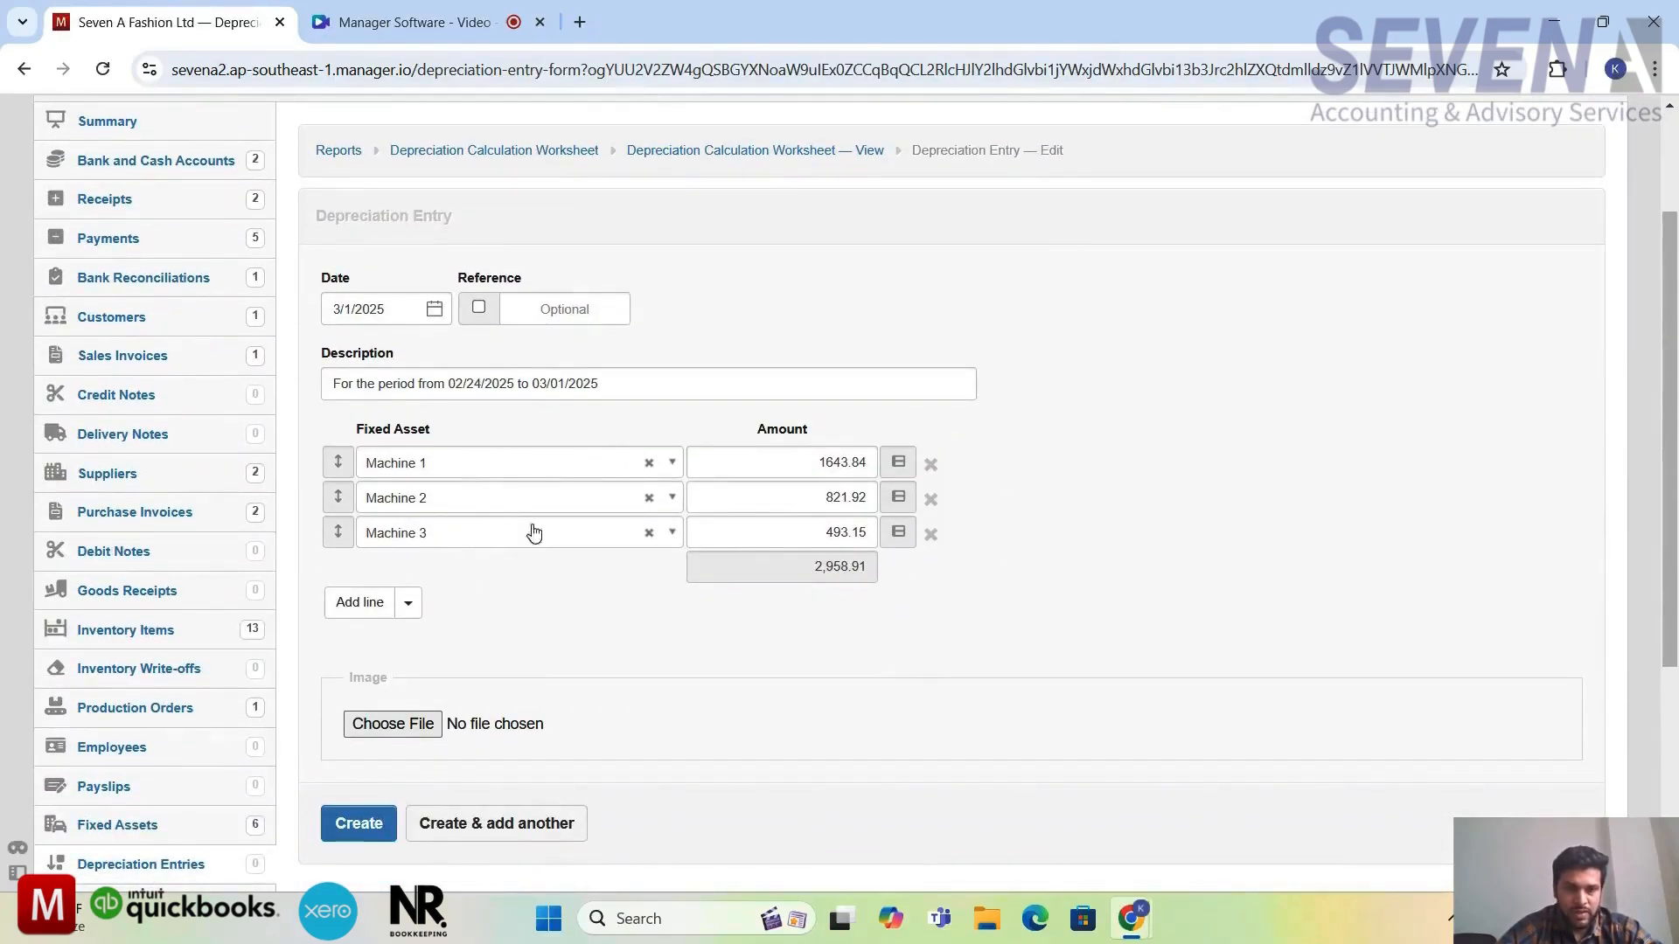
scroll(594, 710, "down", 1)
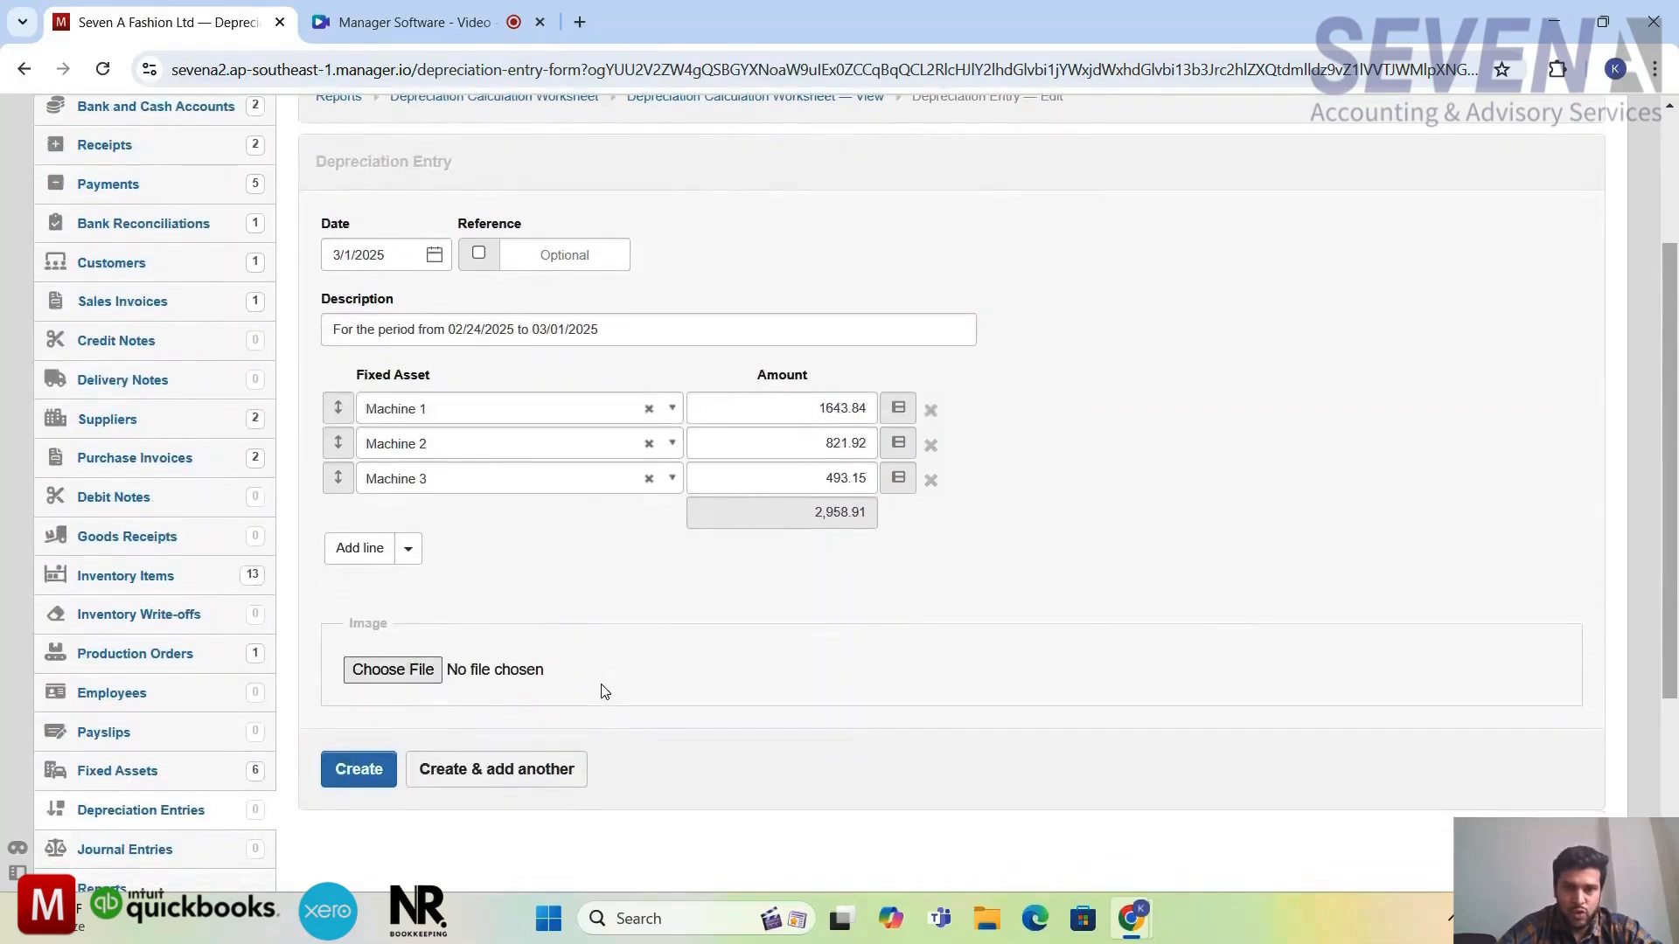
scroll(602, 691, "down", 1)
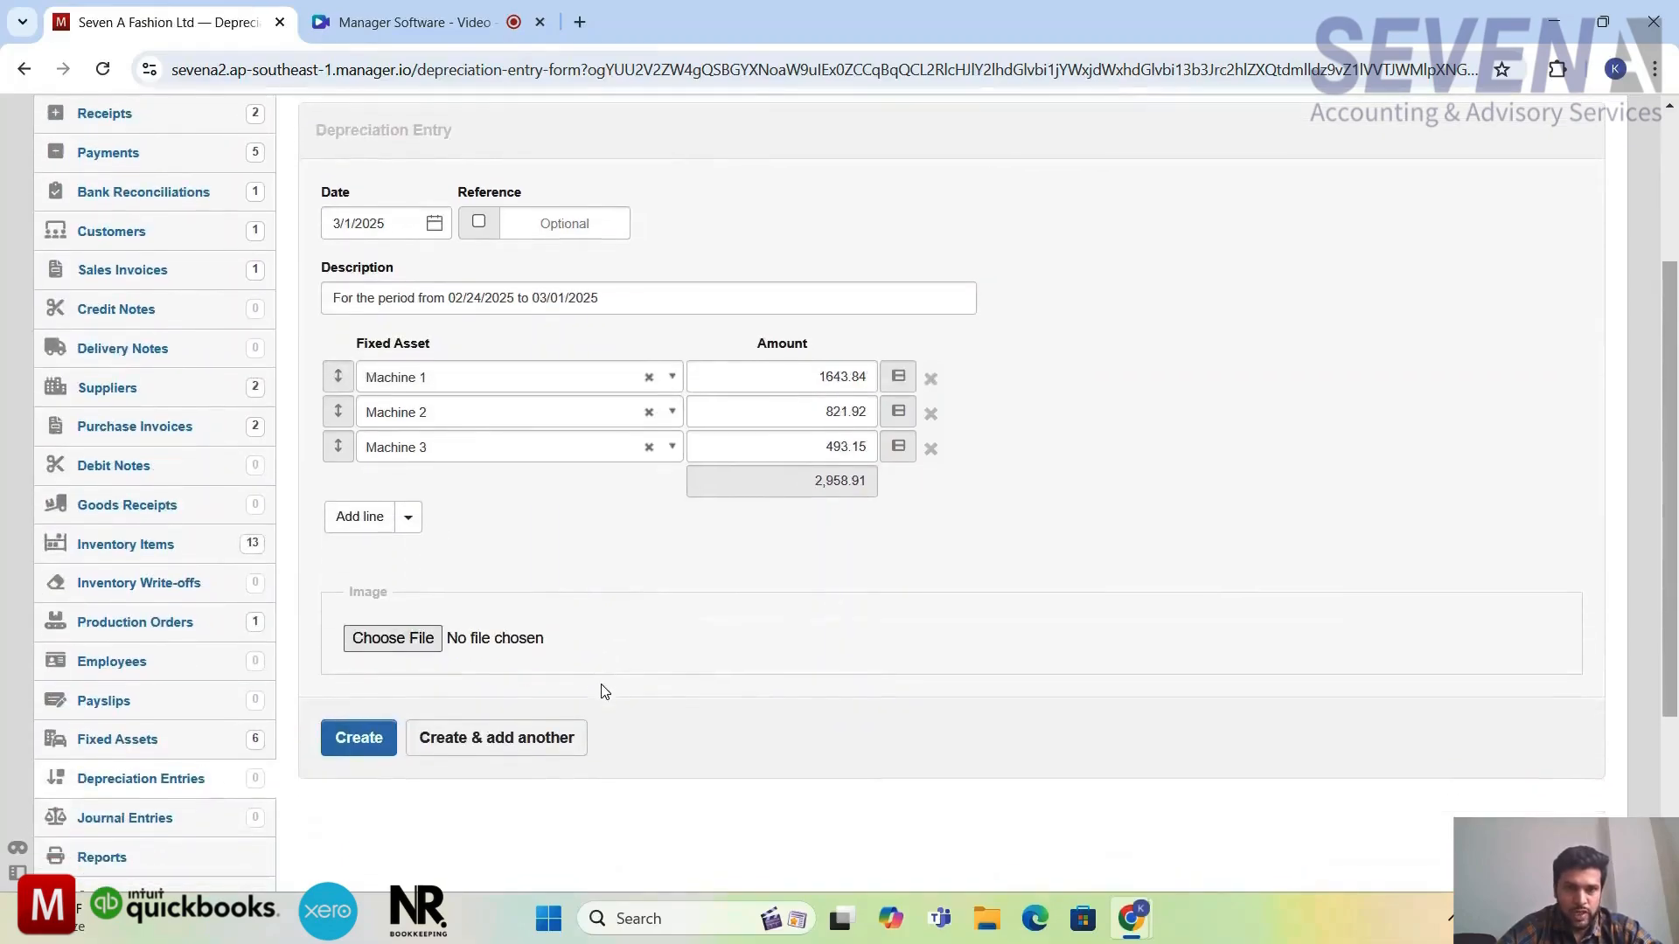
left_click(372, 750)
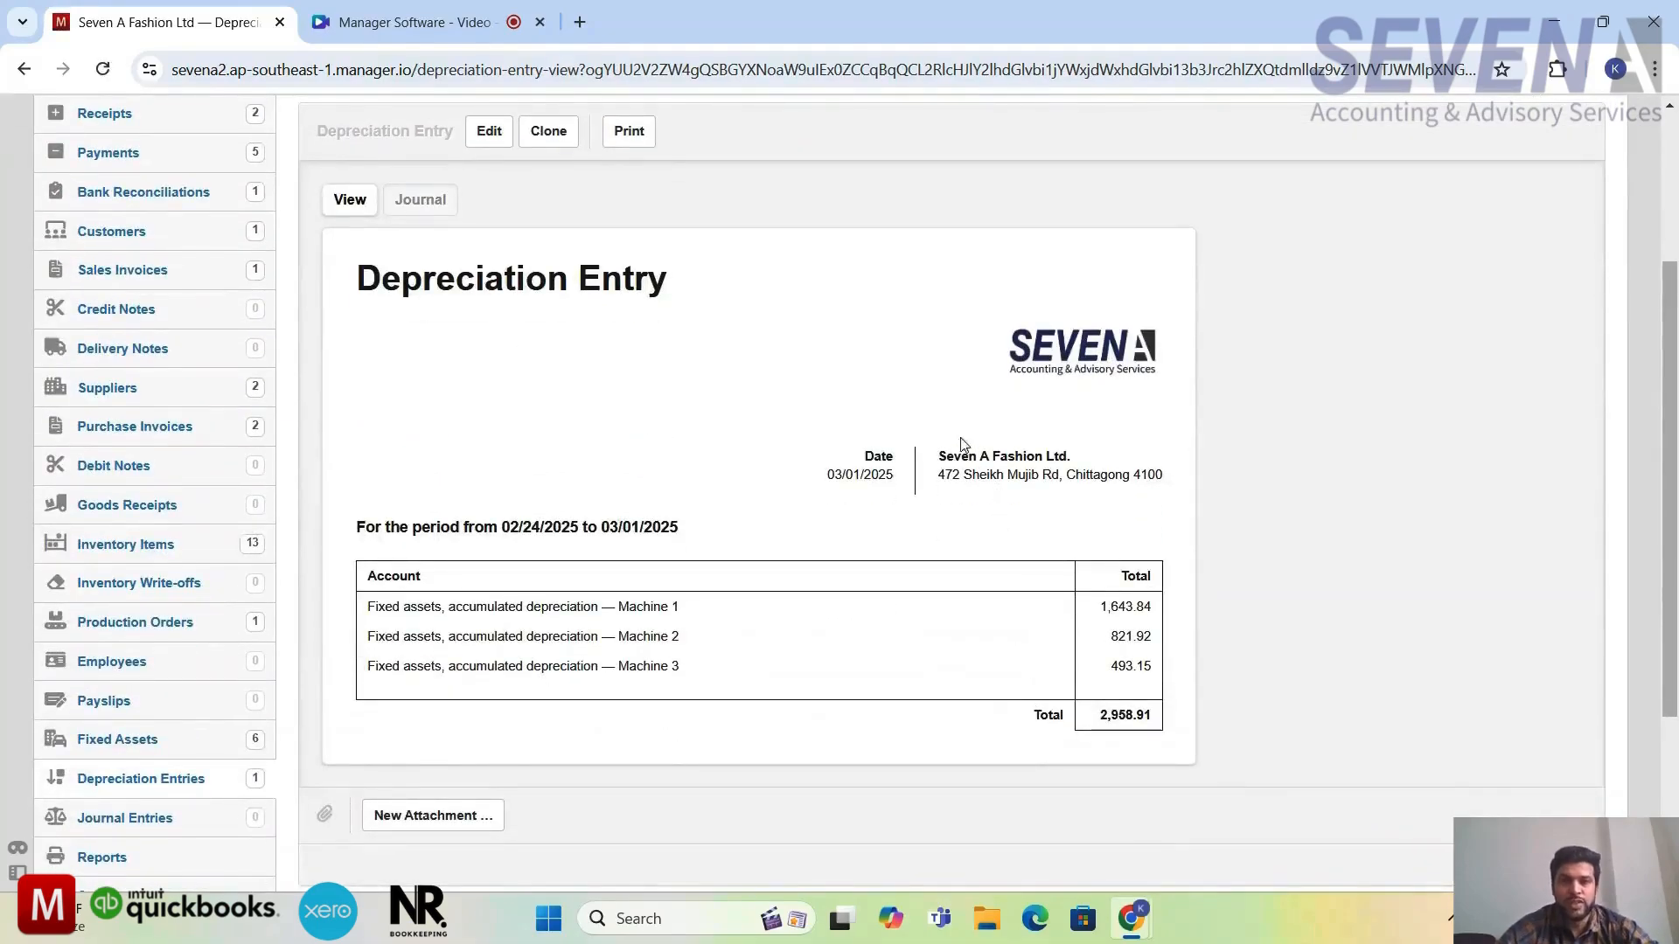
left_click_drag(680, 302, 354, 287)
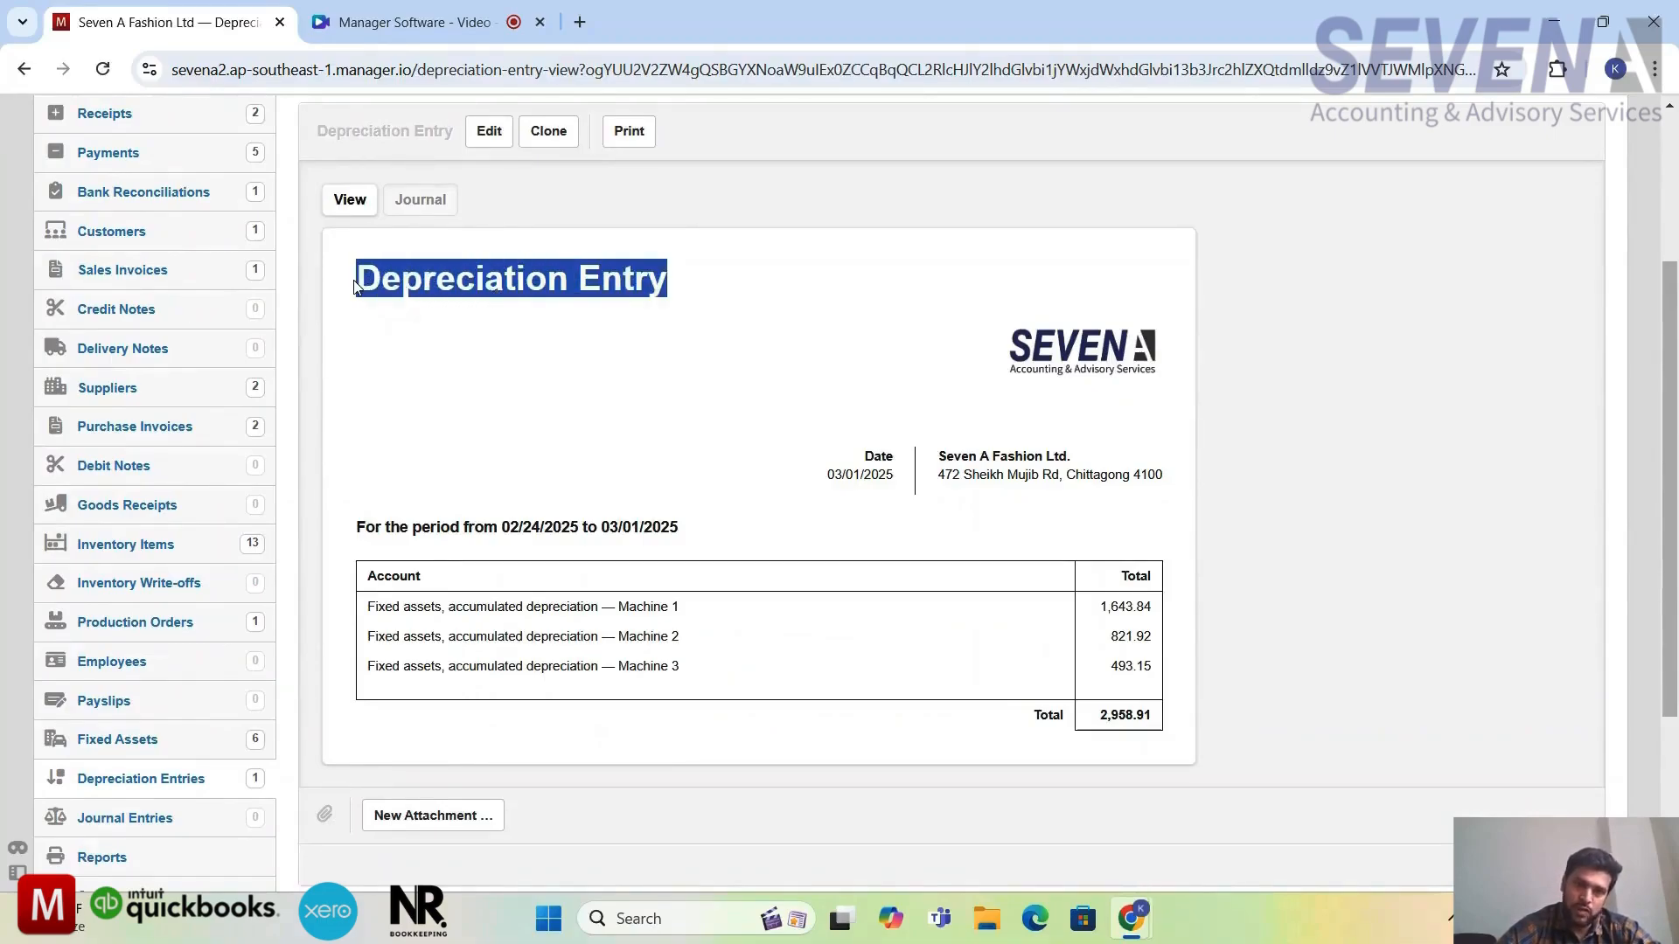
left_click(776, 426)
Return to the business summary and check accumulated depreciation, retained earnings and the fixed asset depreciation under administration expenses.
scroll(776, 426, "up", 2)
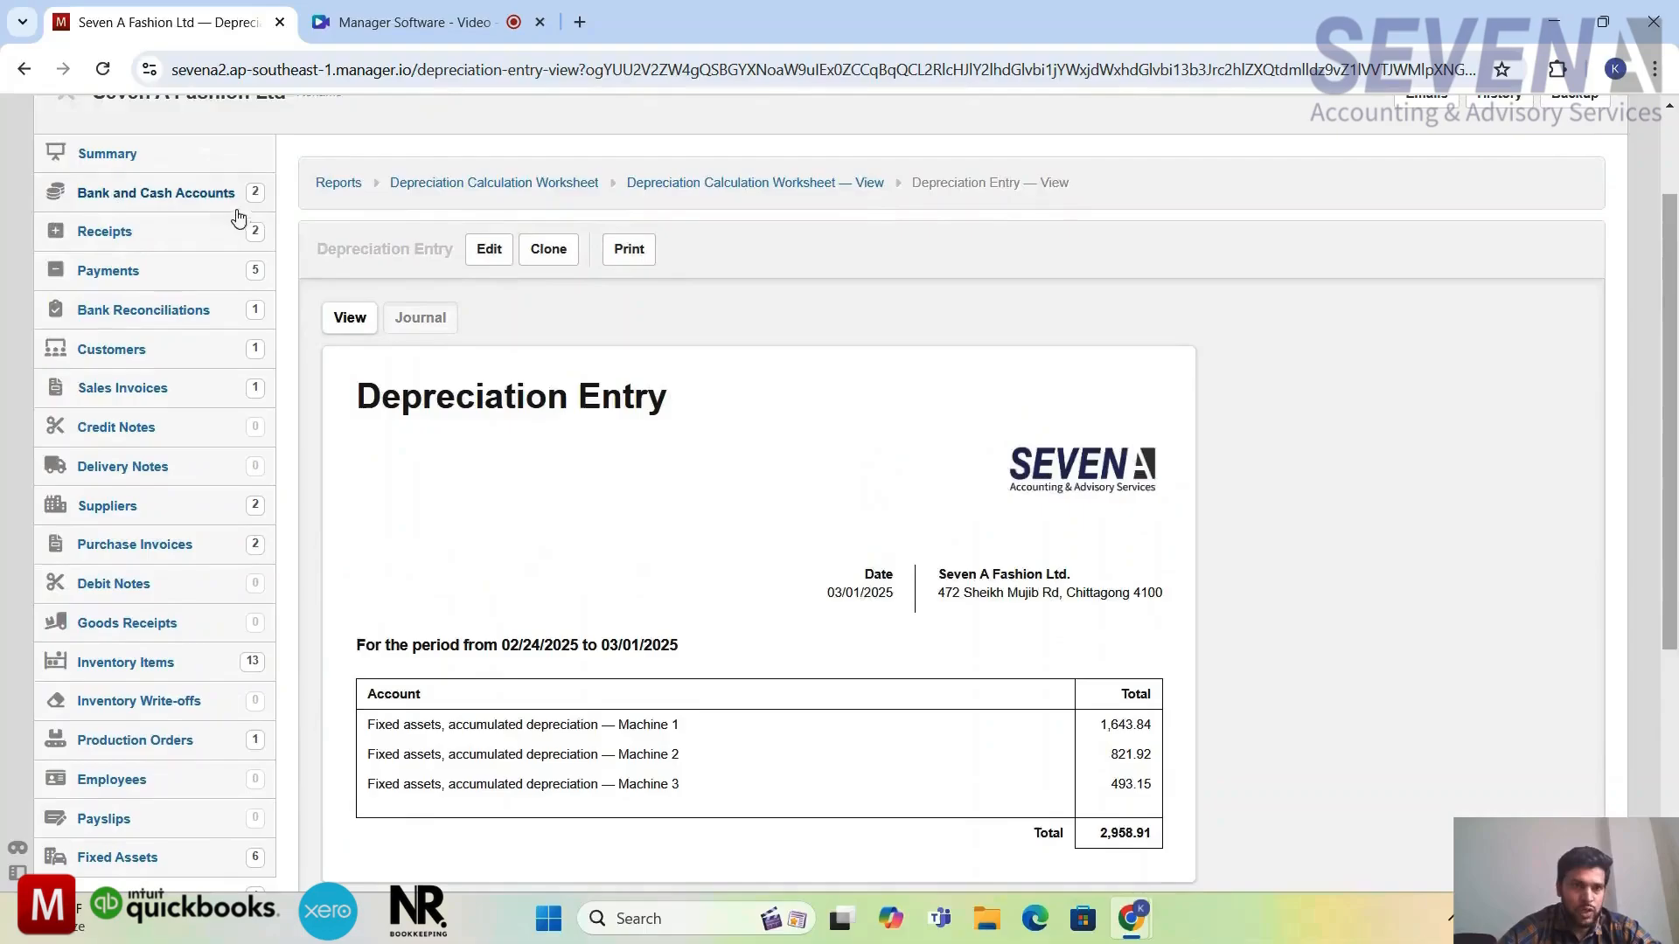
left_click(132, 155)
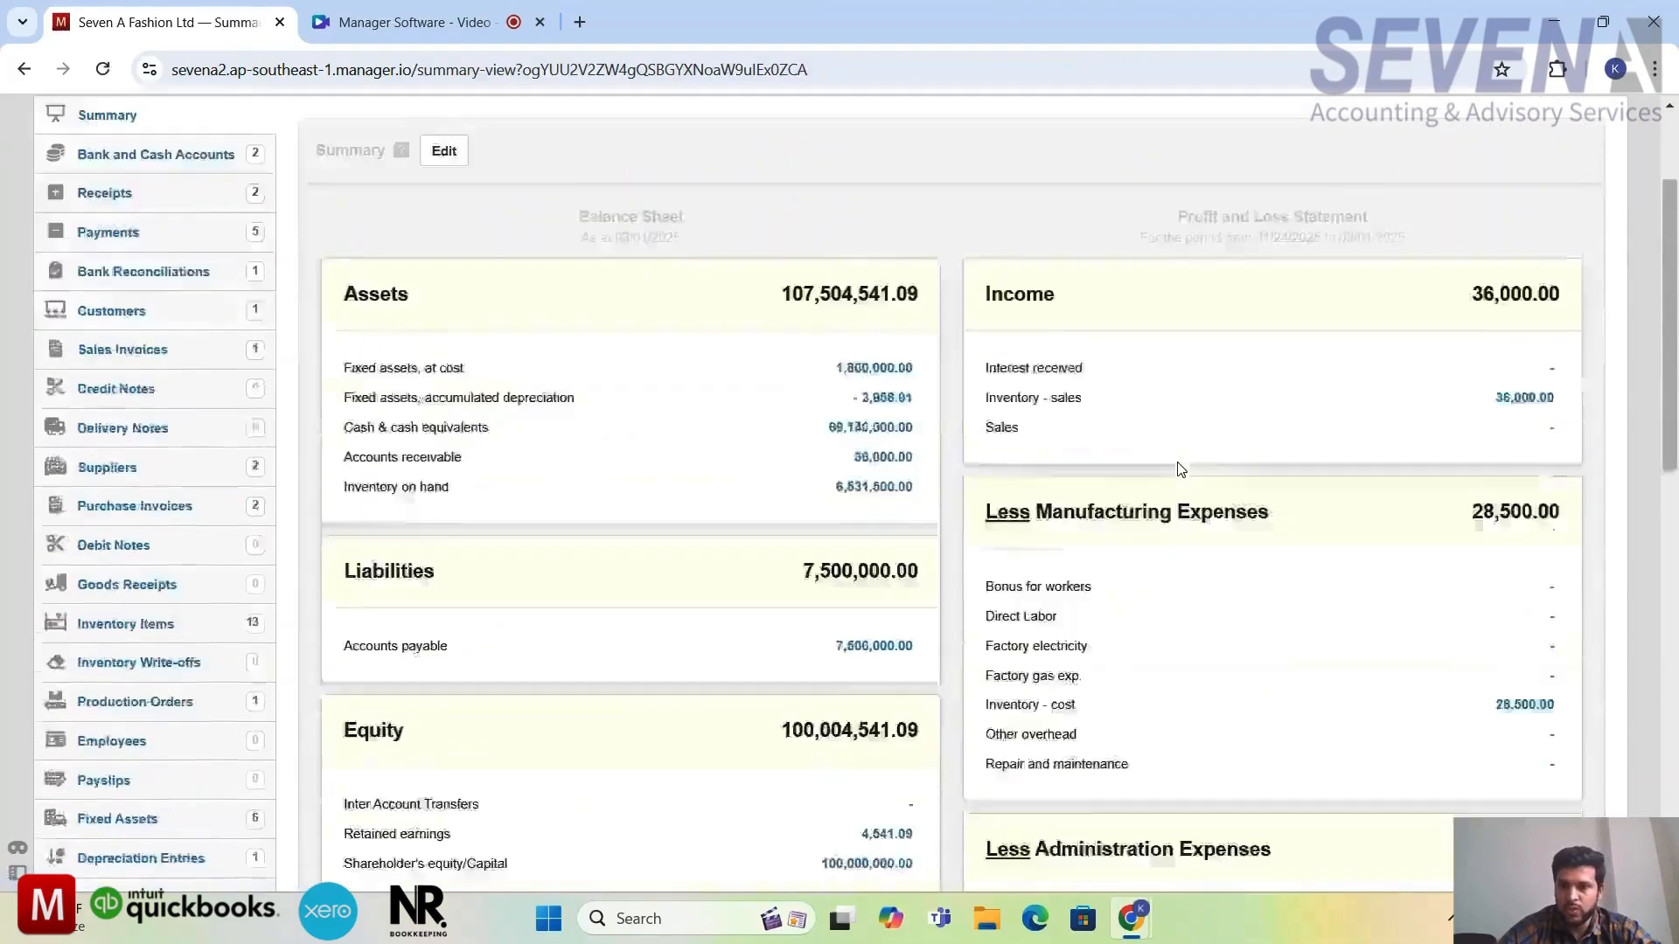
scroll(1181, 455, "down", 7)
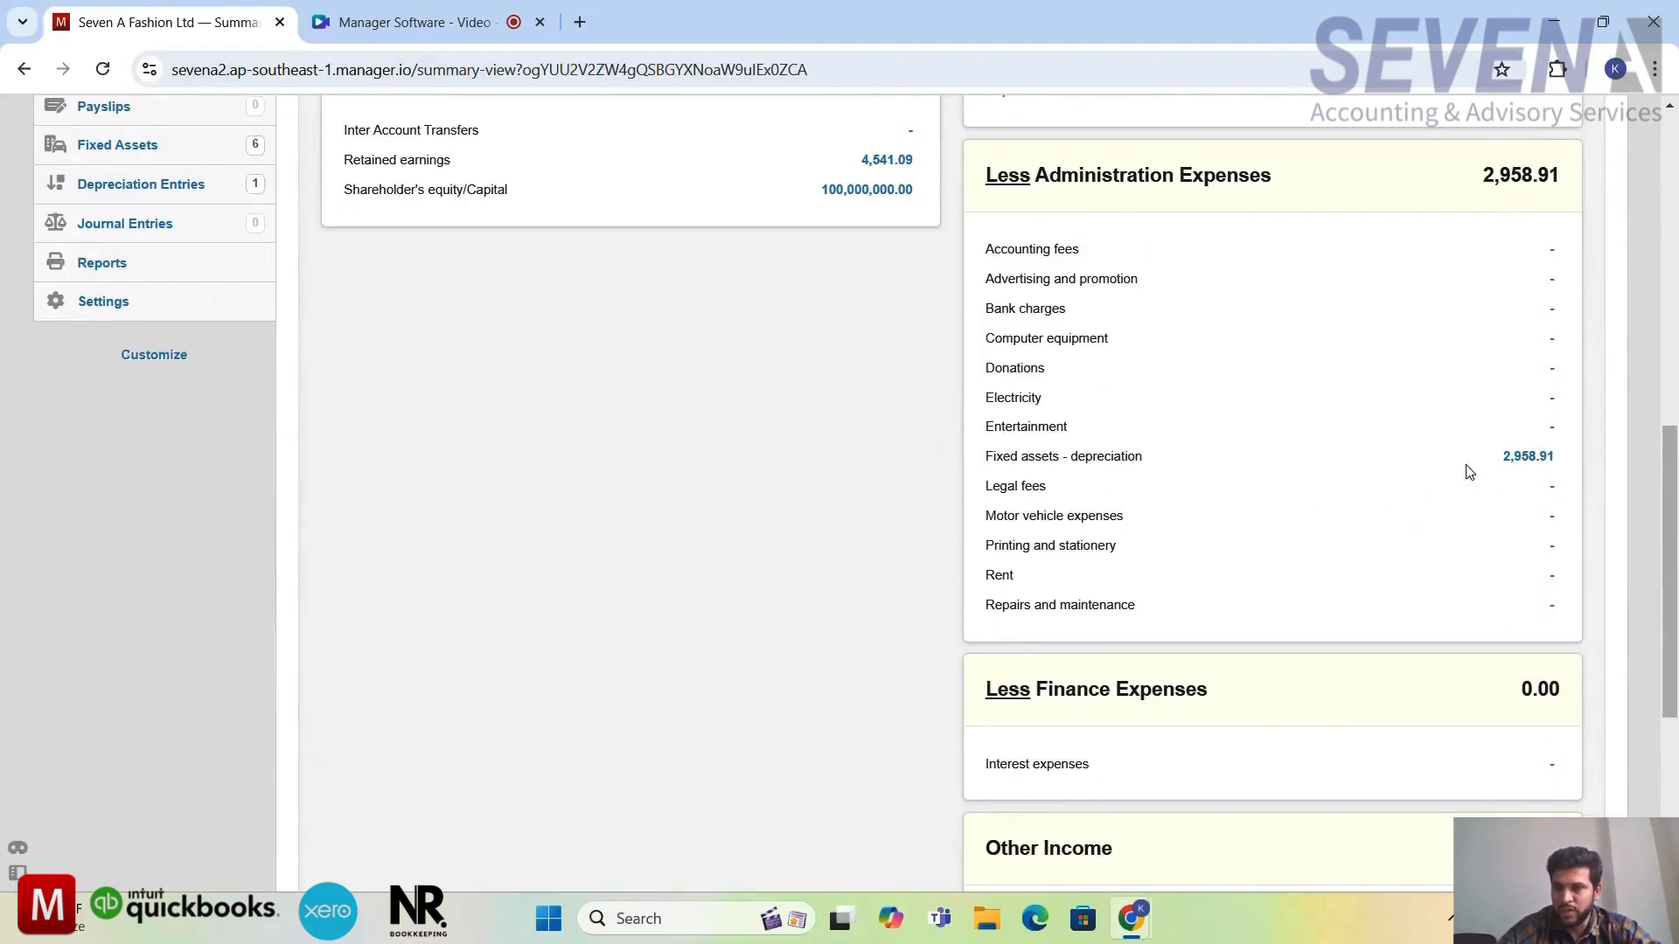
scroll(1229, 429, "up", 7)
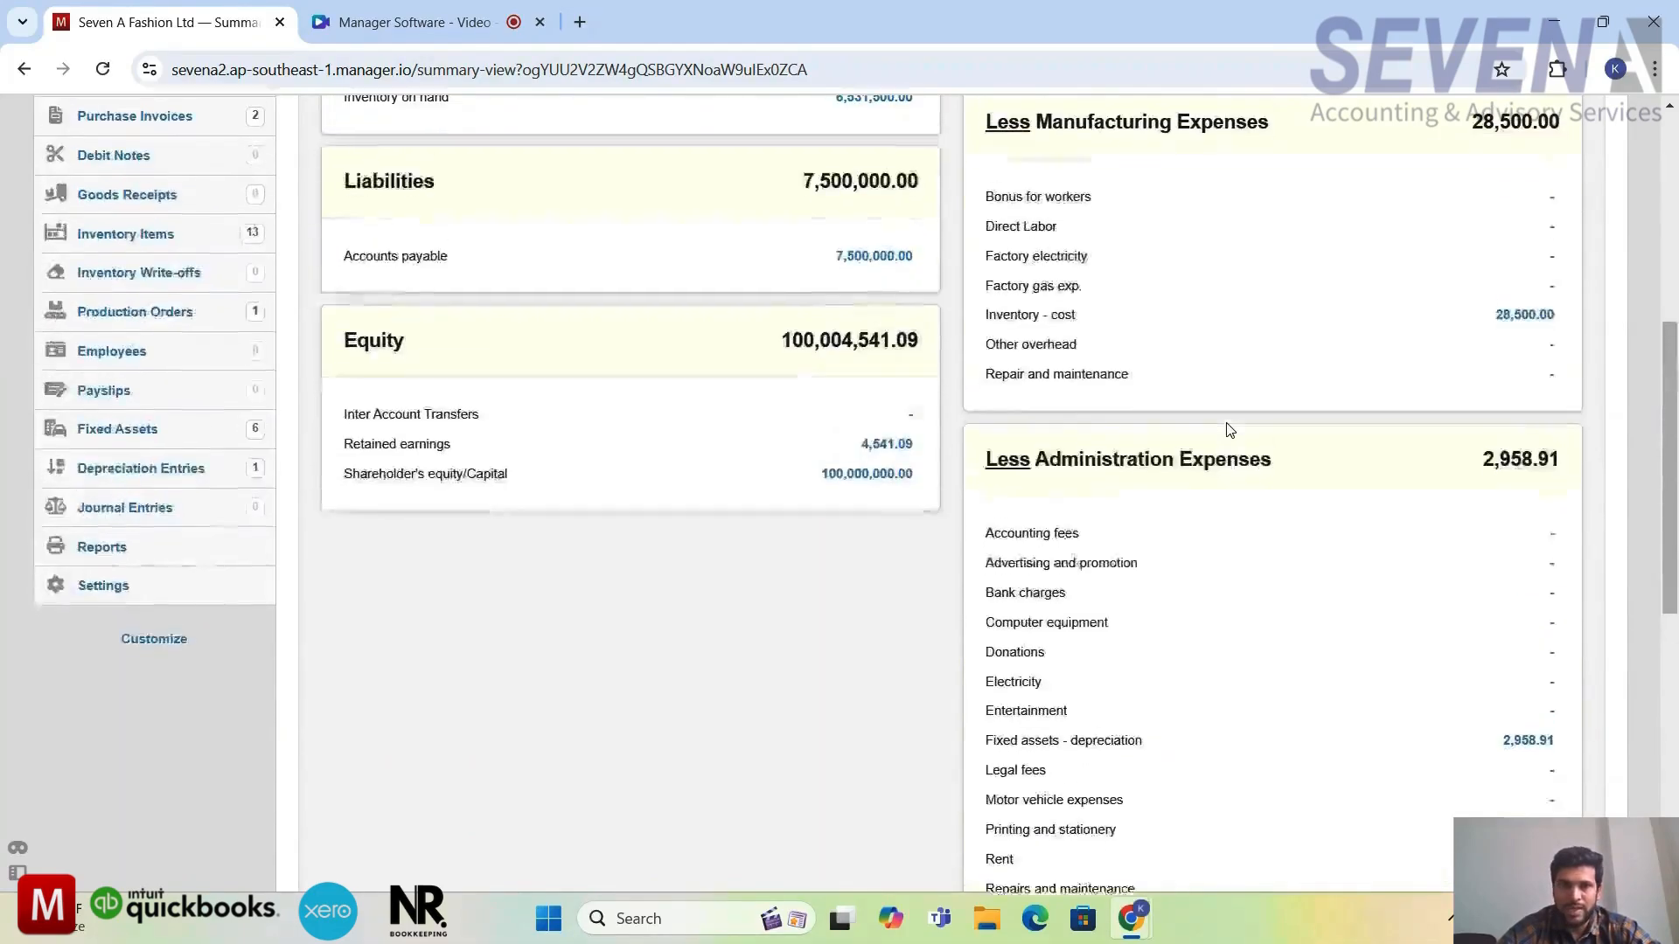
Examine the business summary's accumulated depreciation, administration expenses including fixed asset depreciation, finance expenses and other income.
scroll(1229, 428, "up", 1)
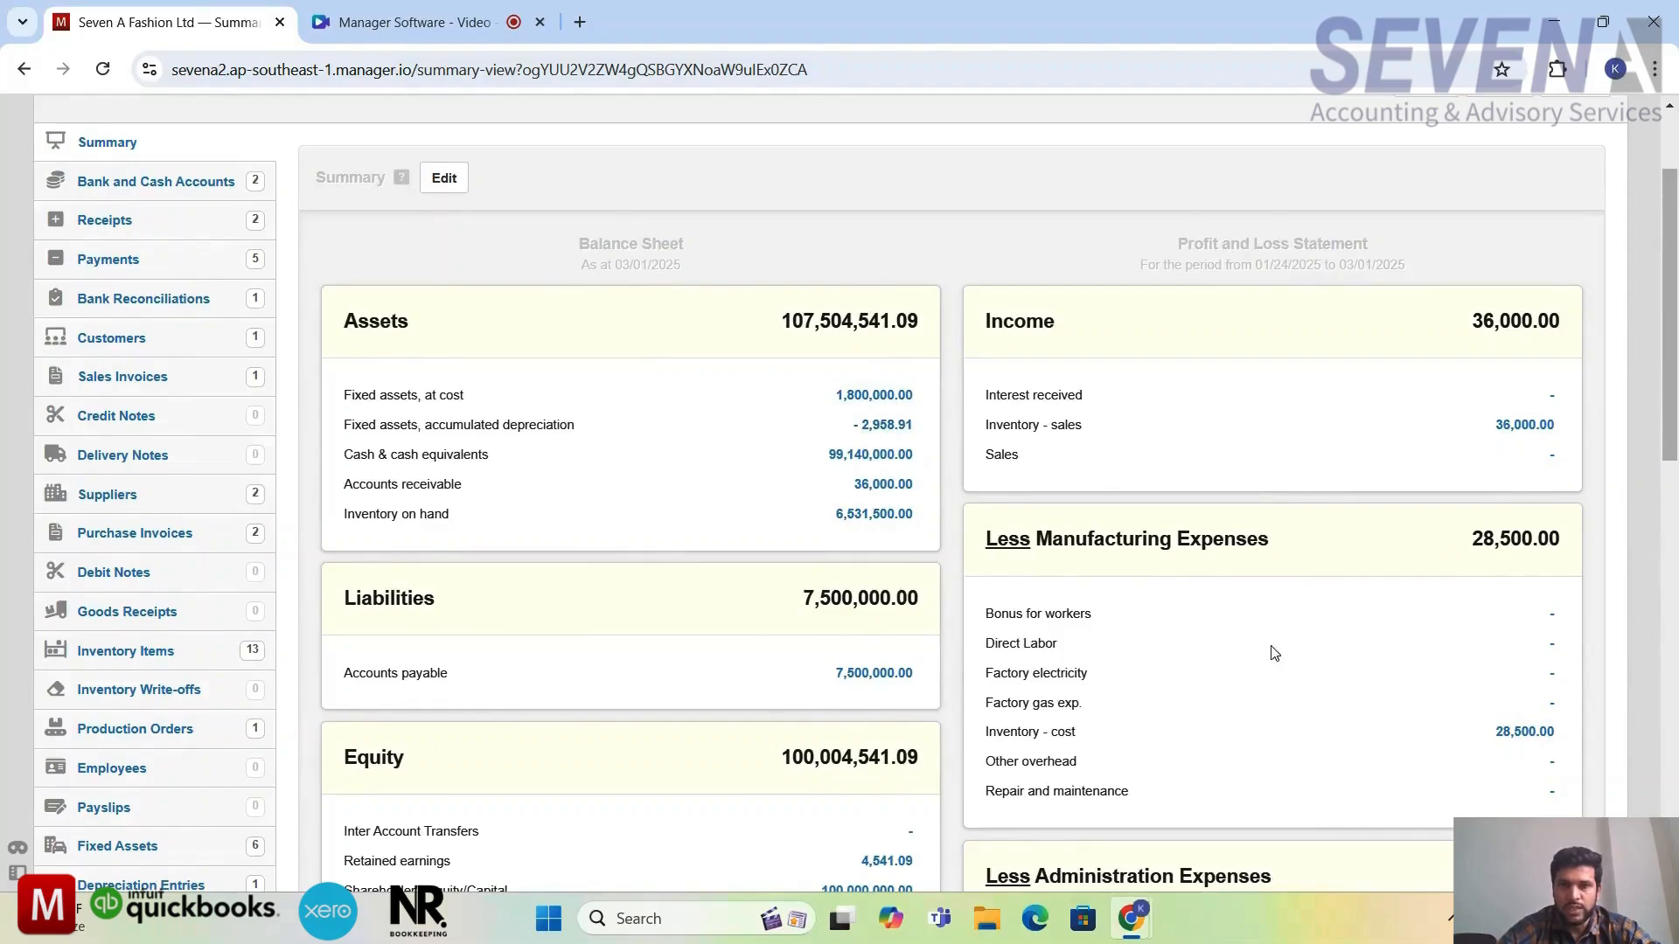
scroll(1270, 653, "down", 1)
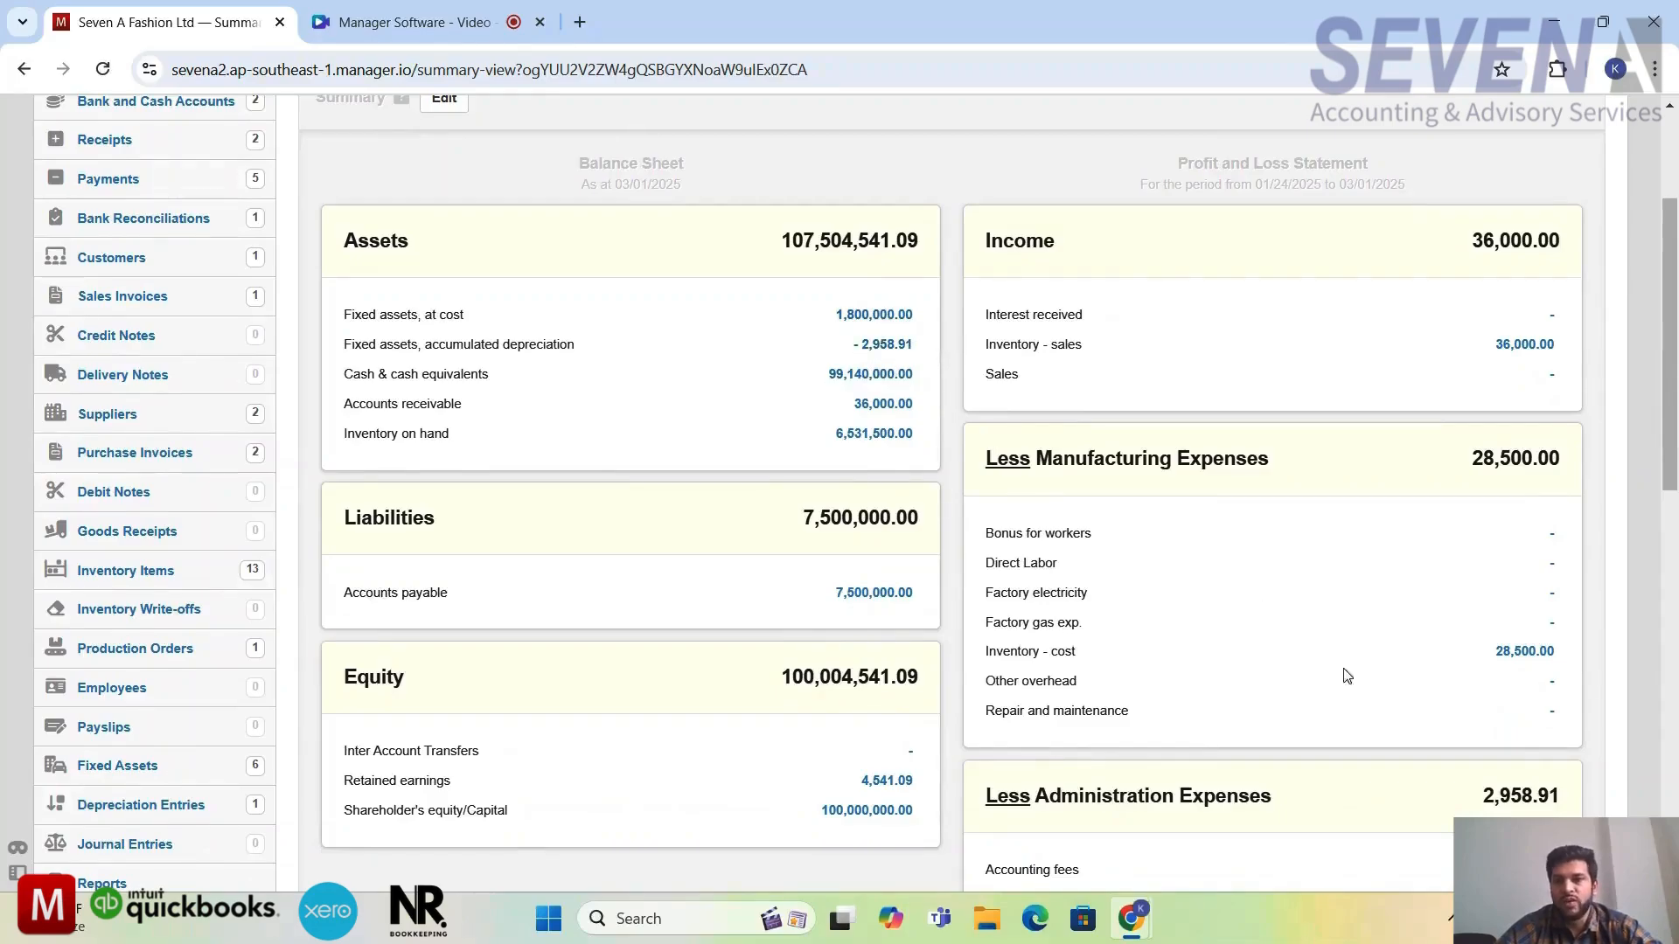
scroll(1351, 673, "down", 5)
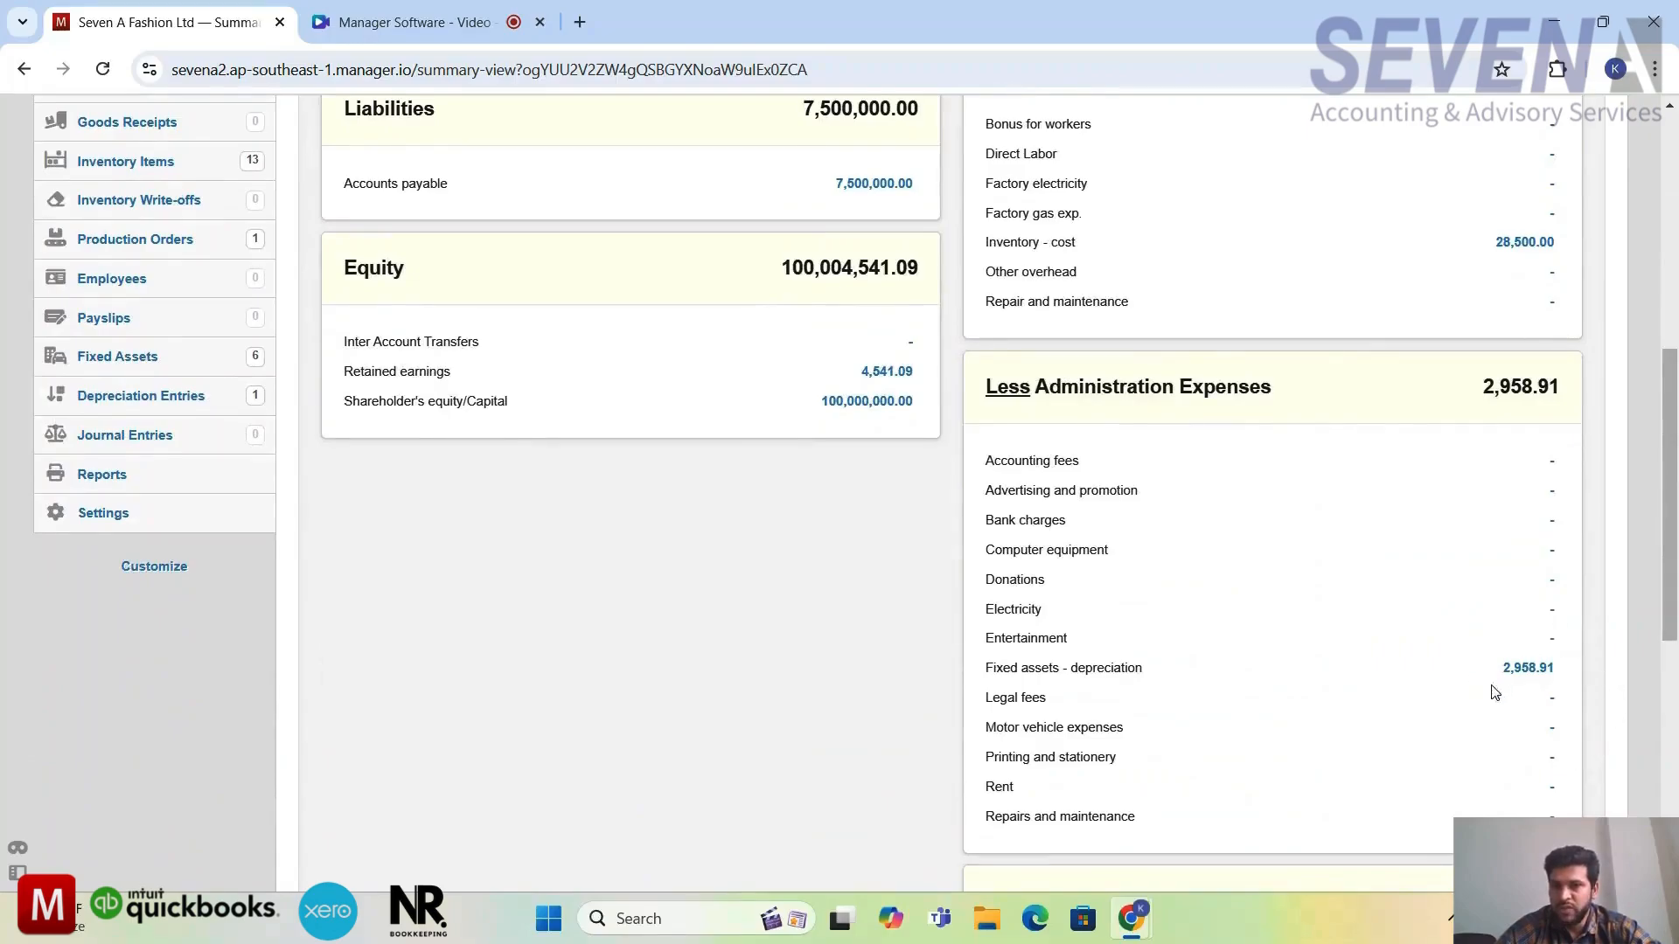
scroll(1236, 506, "up", 4)
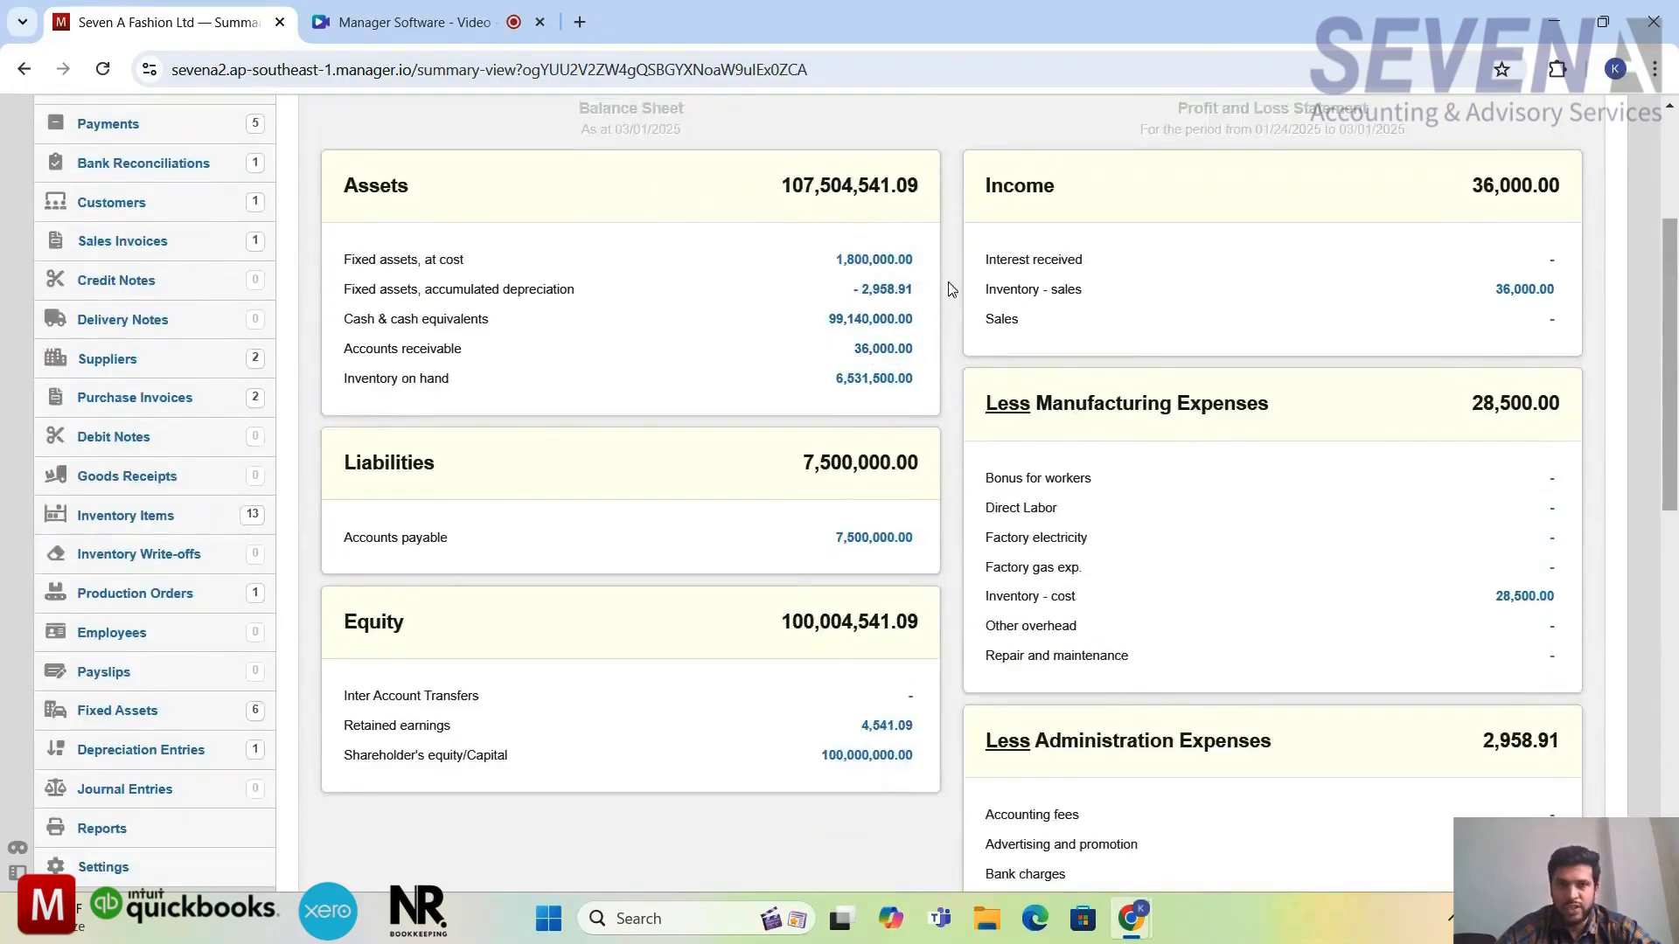
scroll(1526, 641, "down", 5)
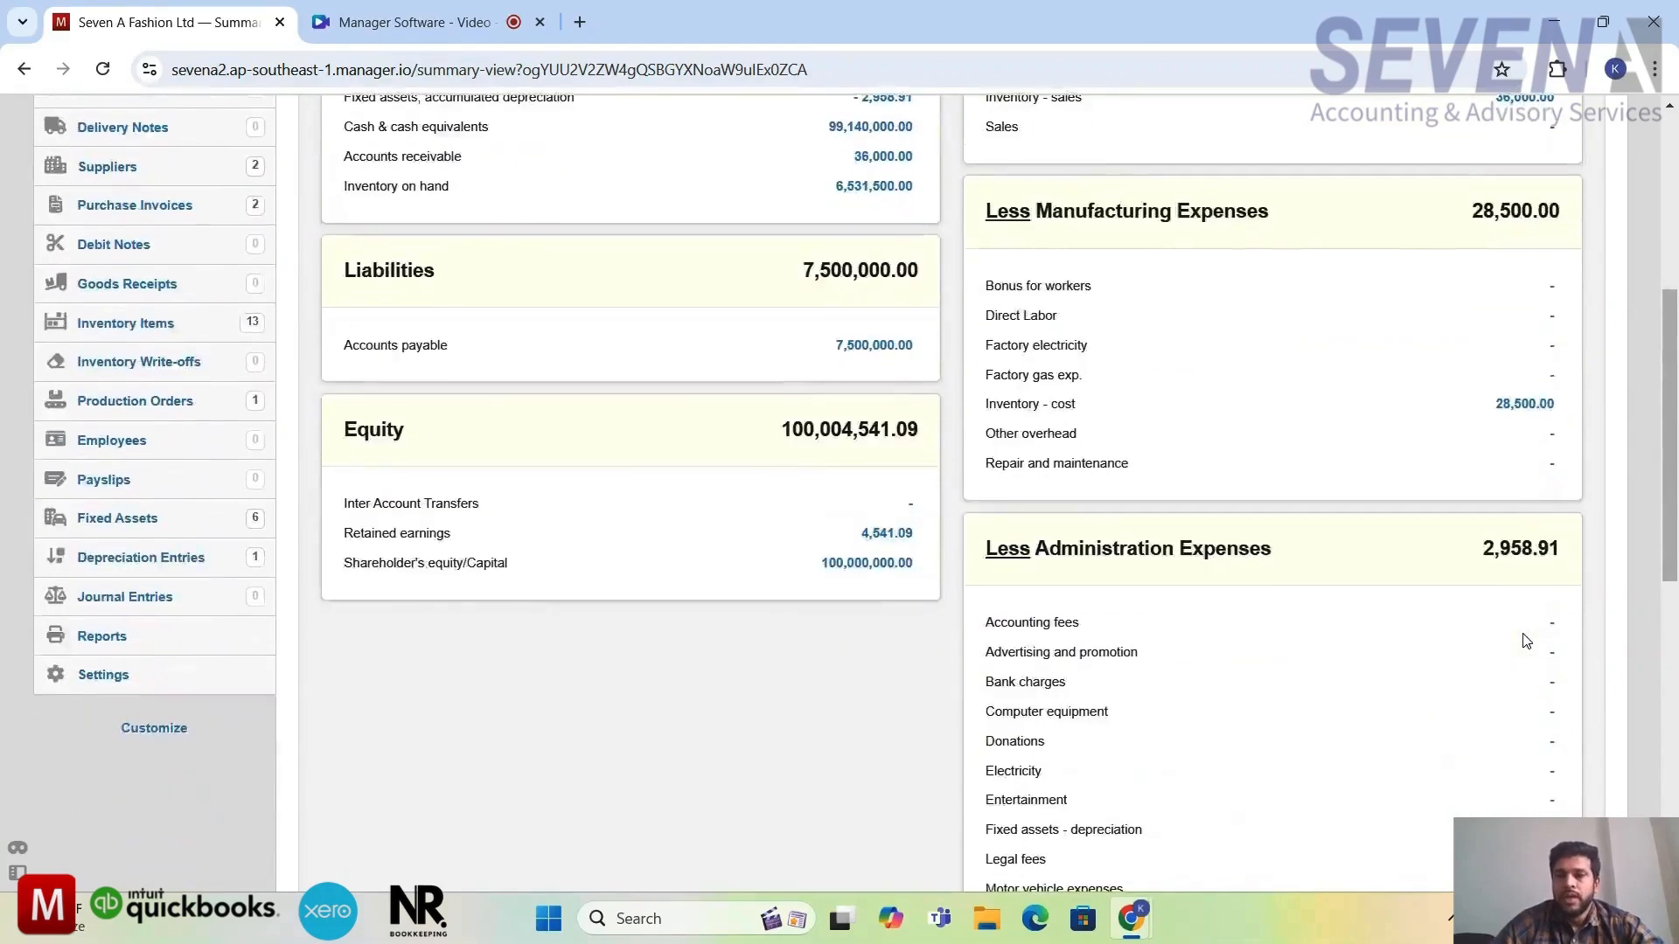
scroll(1526, 641, "down", 2)
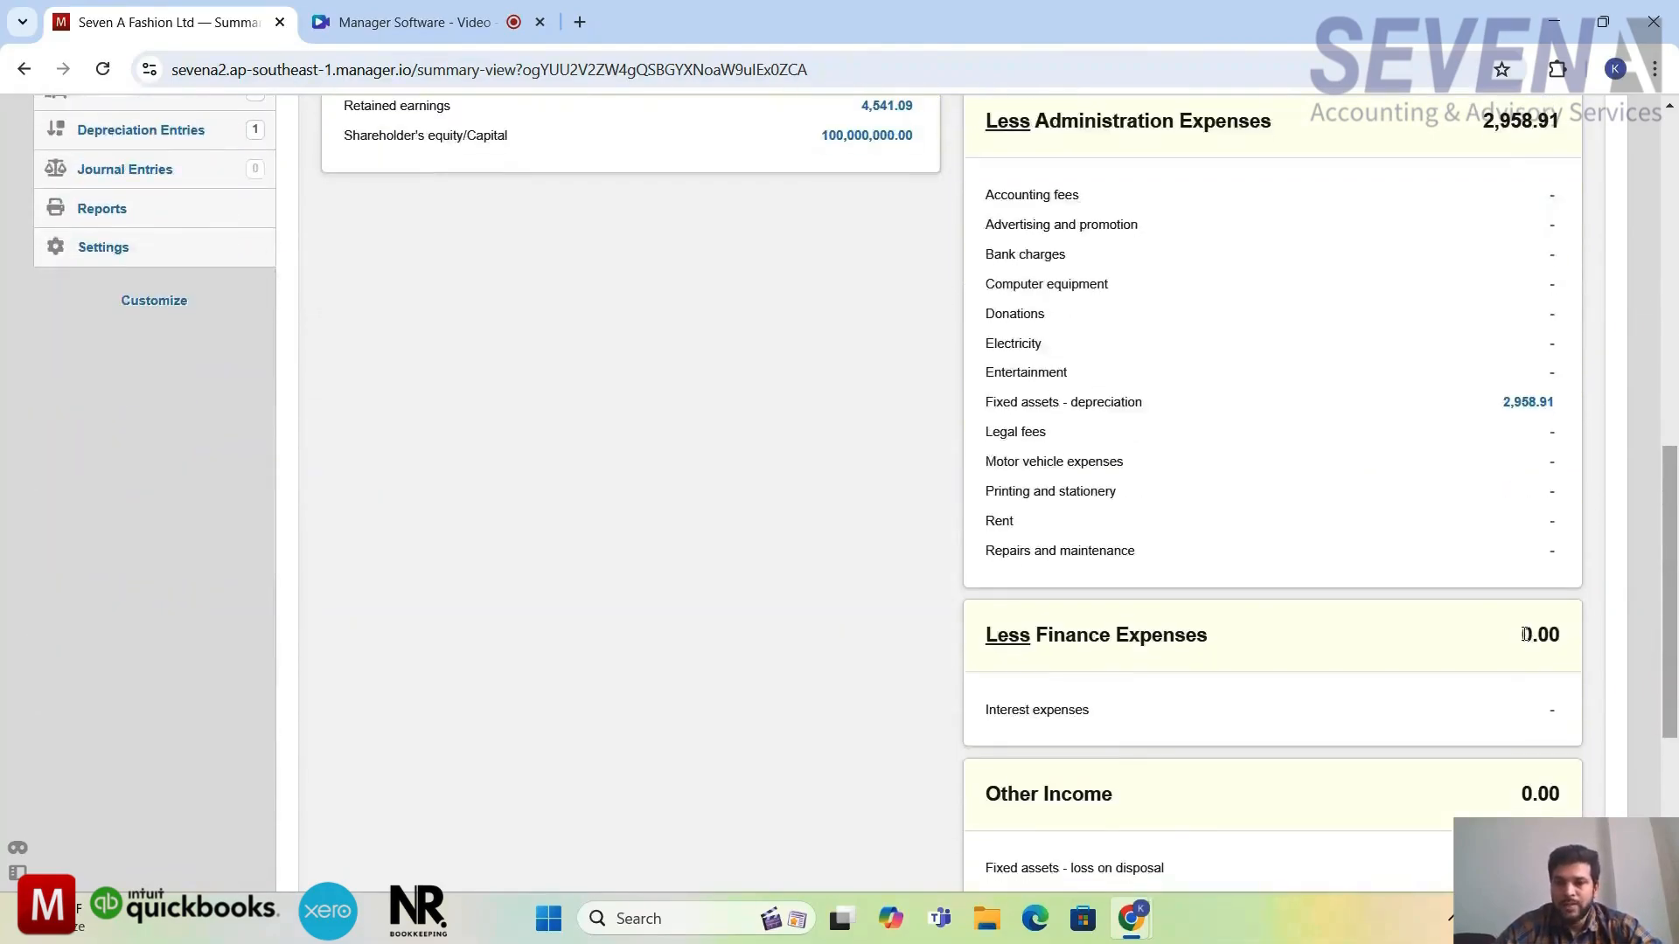
scroll(1526, 641, "down", 3)
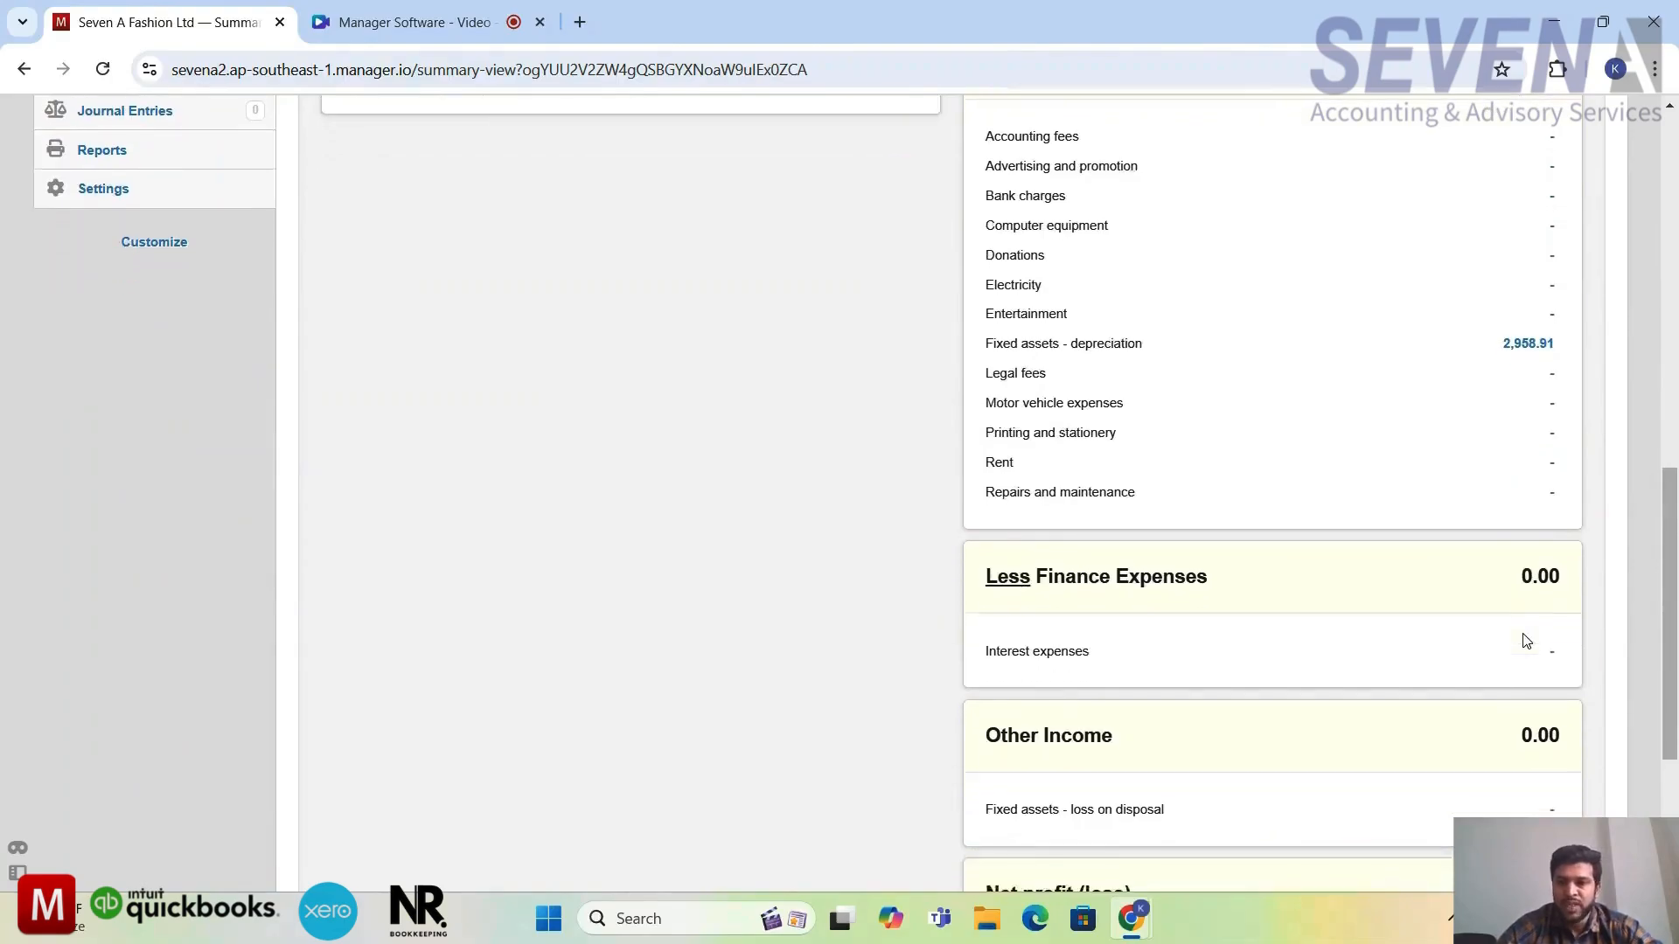
scroll(1526, 641, "up", 1)
scroll(1526, 641, "up", 8)
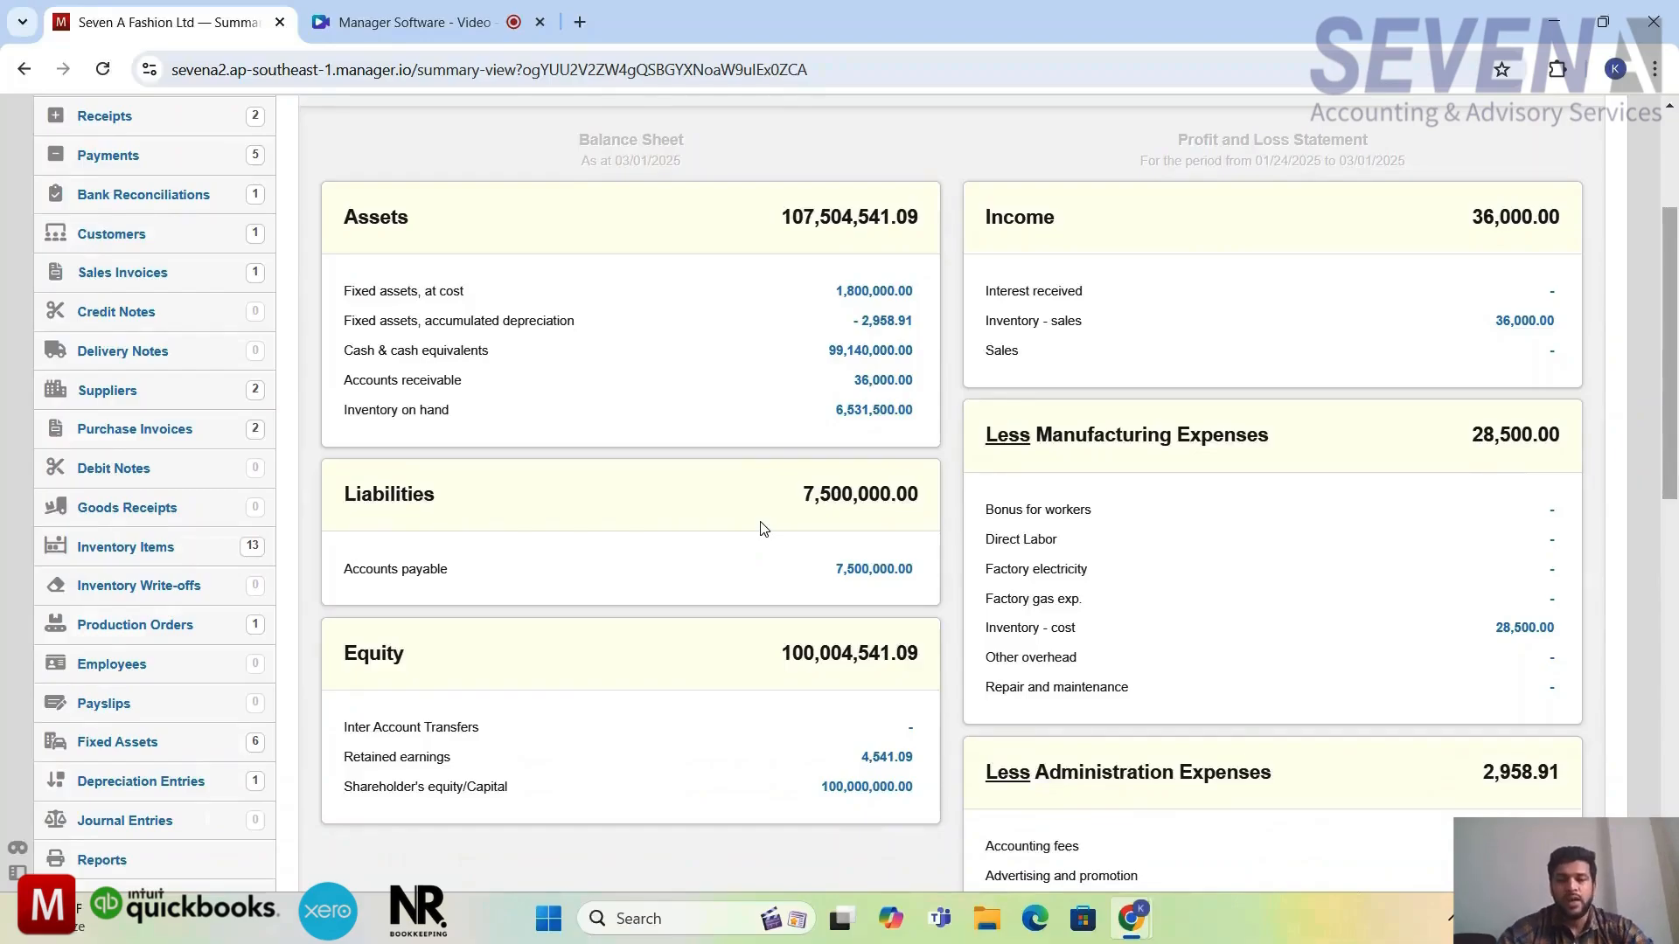
scroll(760, 510, "down", 2)
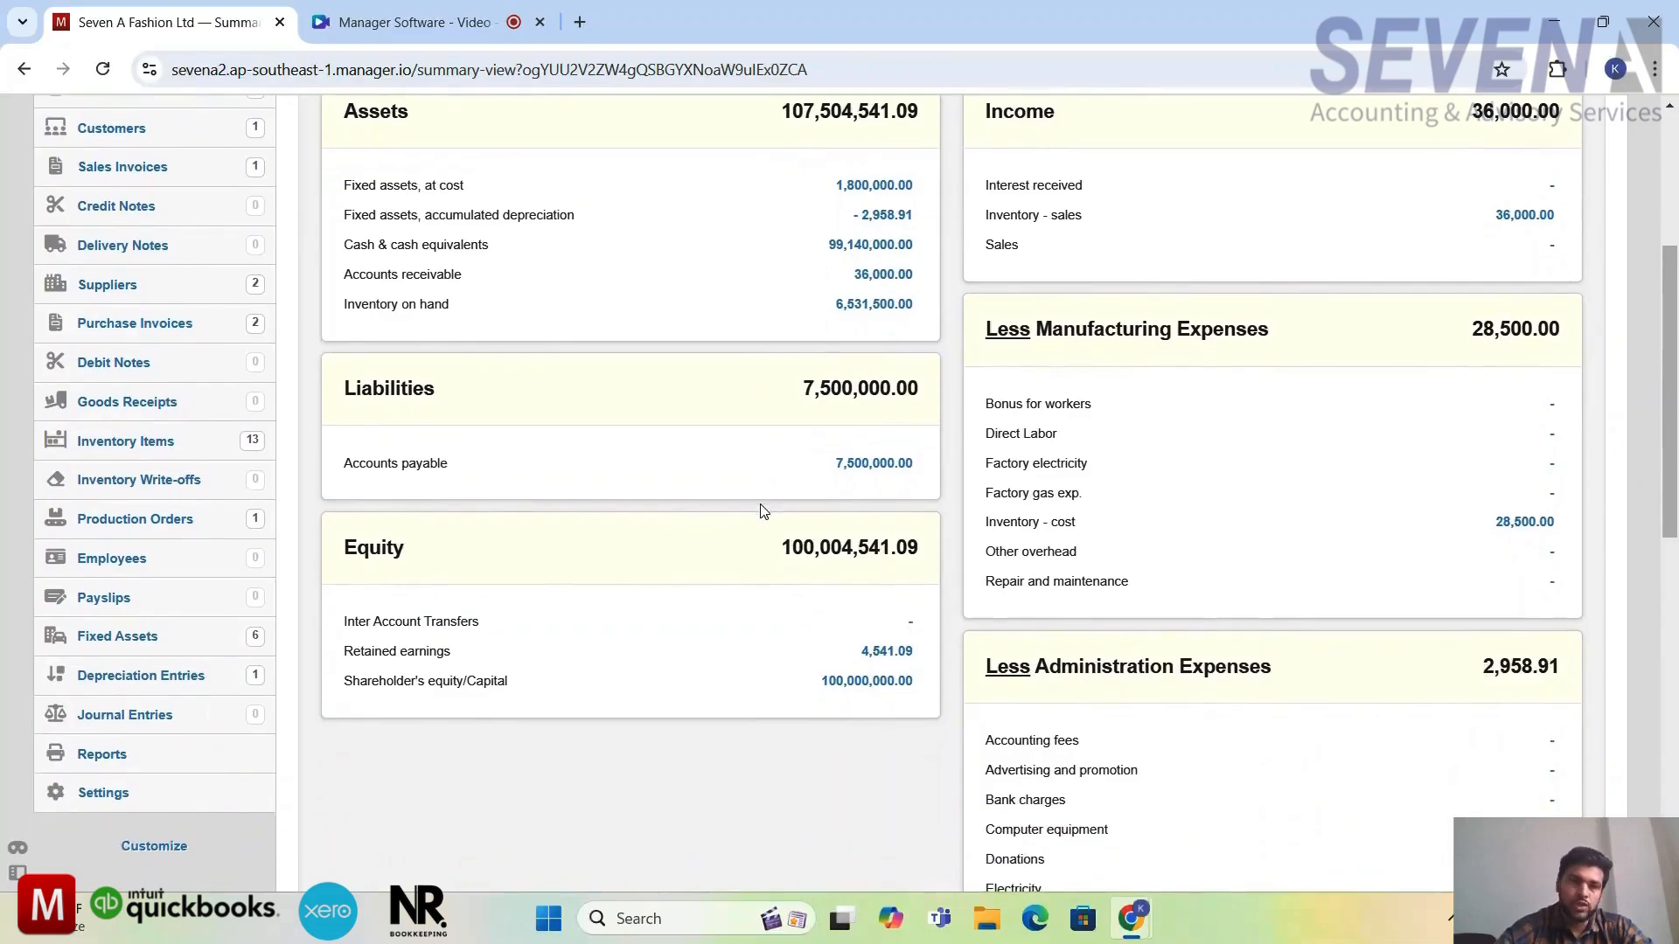
scroll(761, 510, "up", 2)
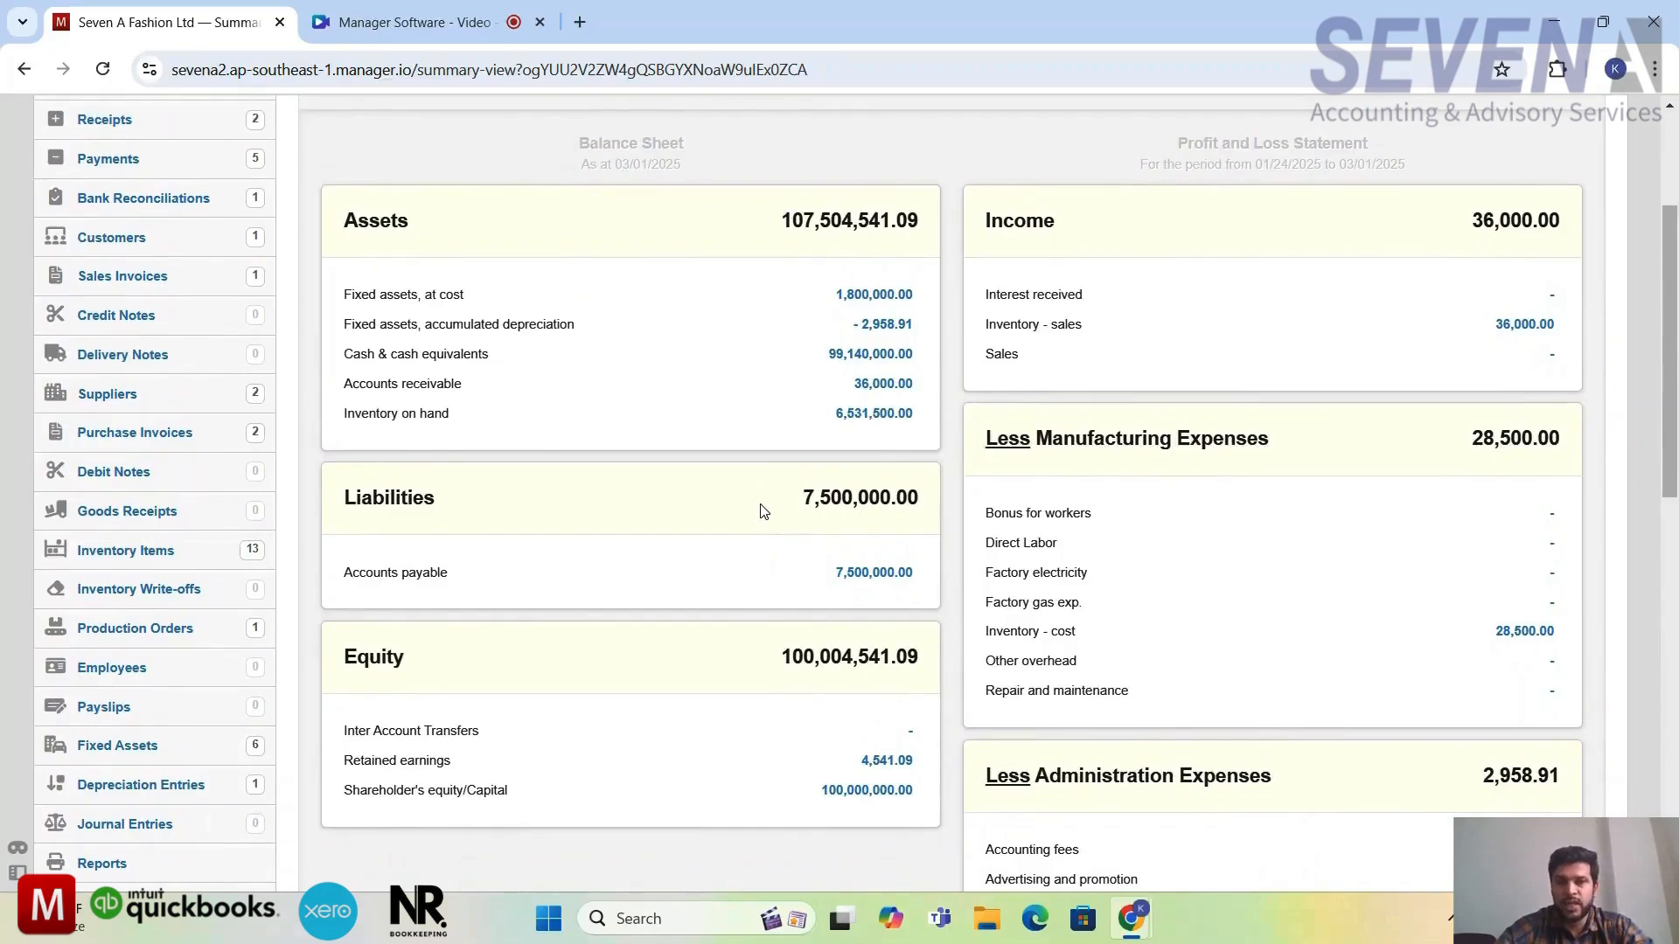
scroll(761, 511, "down", 1)
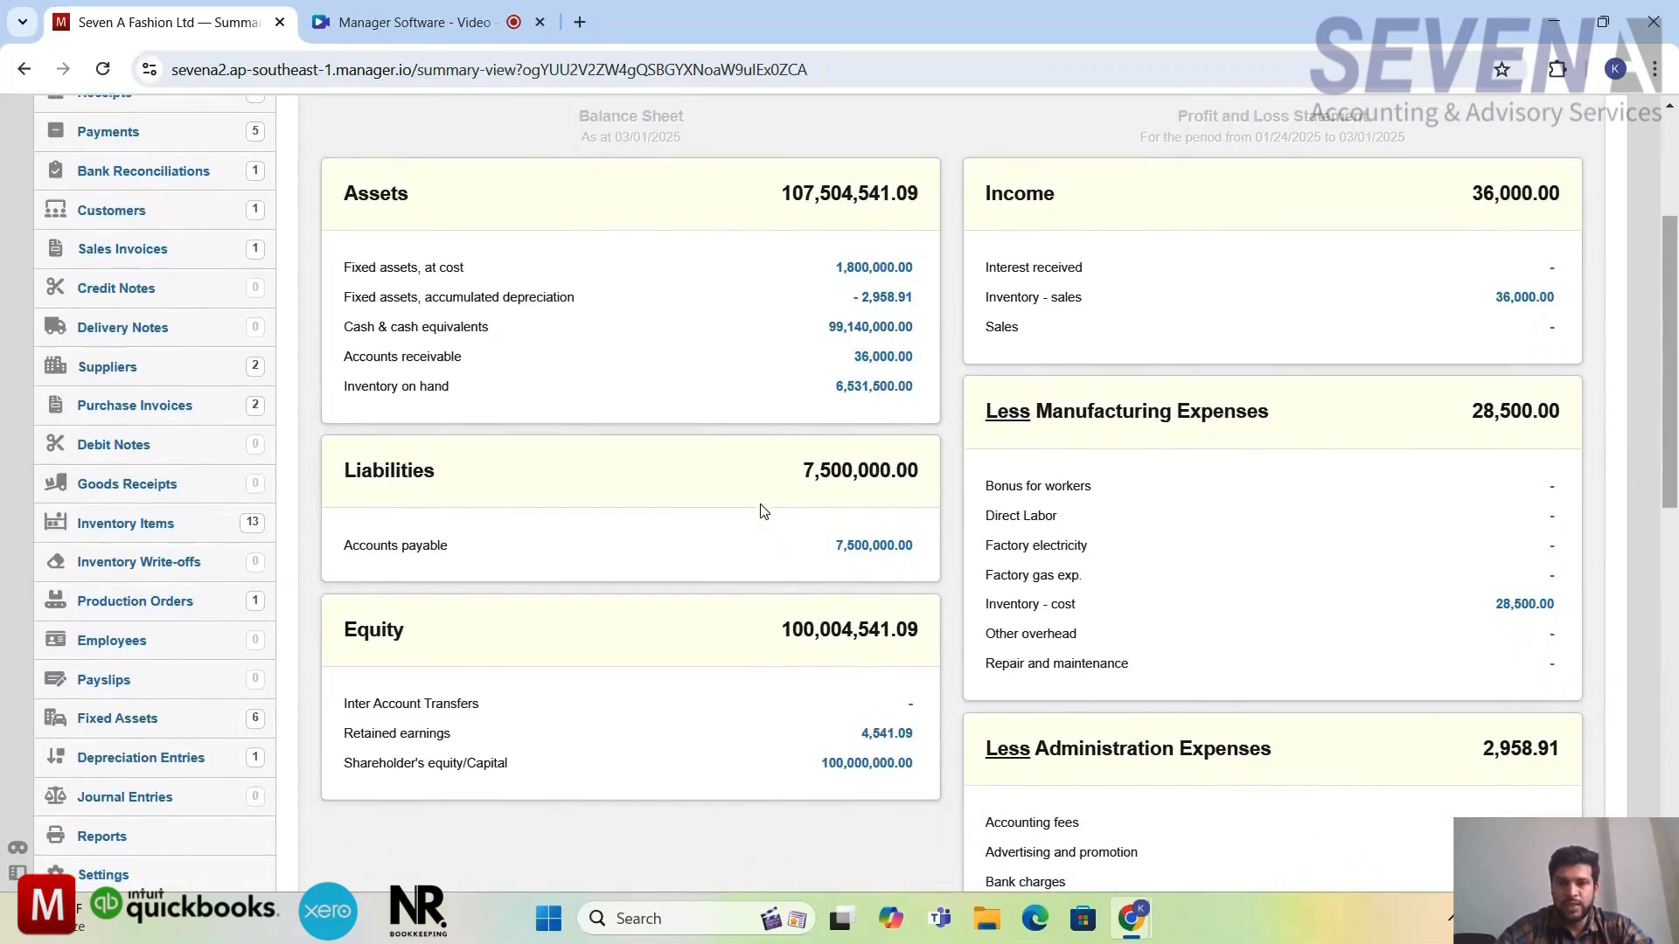
scroll(761, 511, "down", 1)
scroll(761, 511, "down", 3)
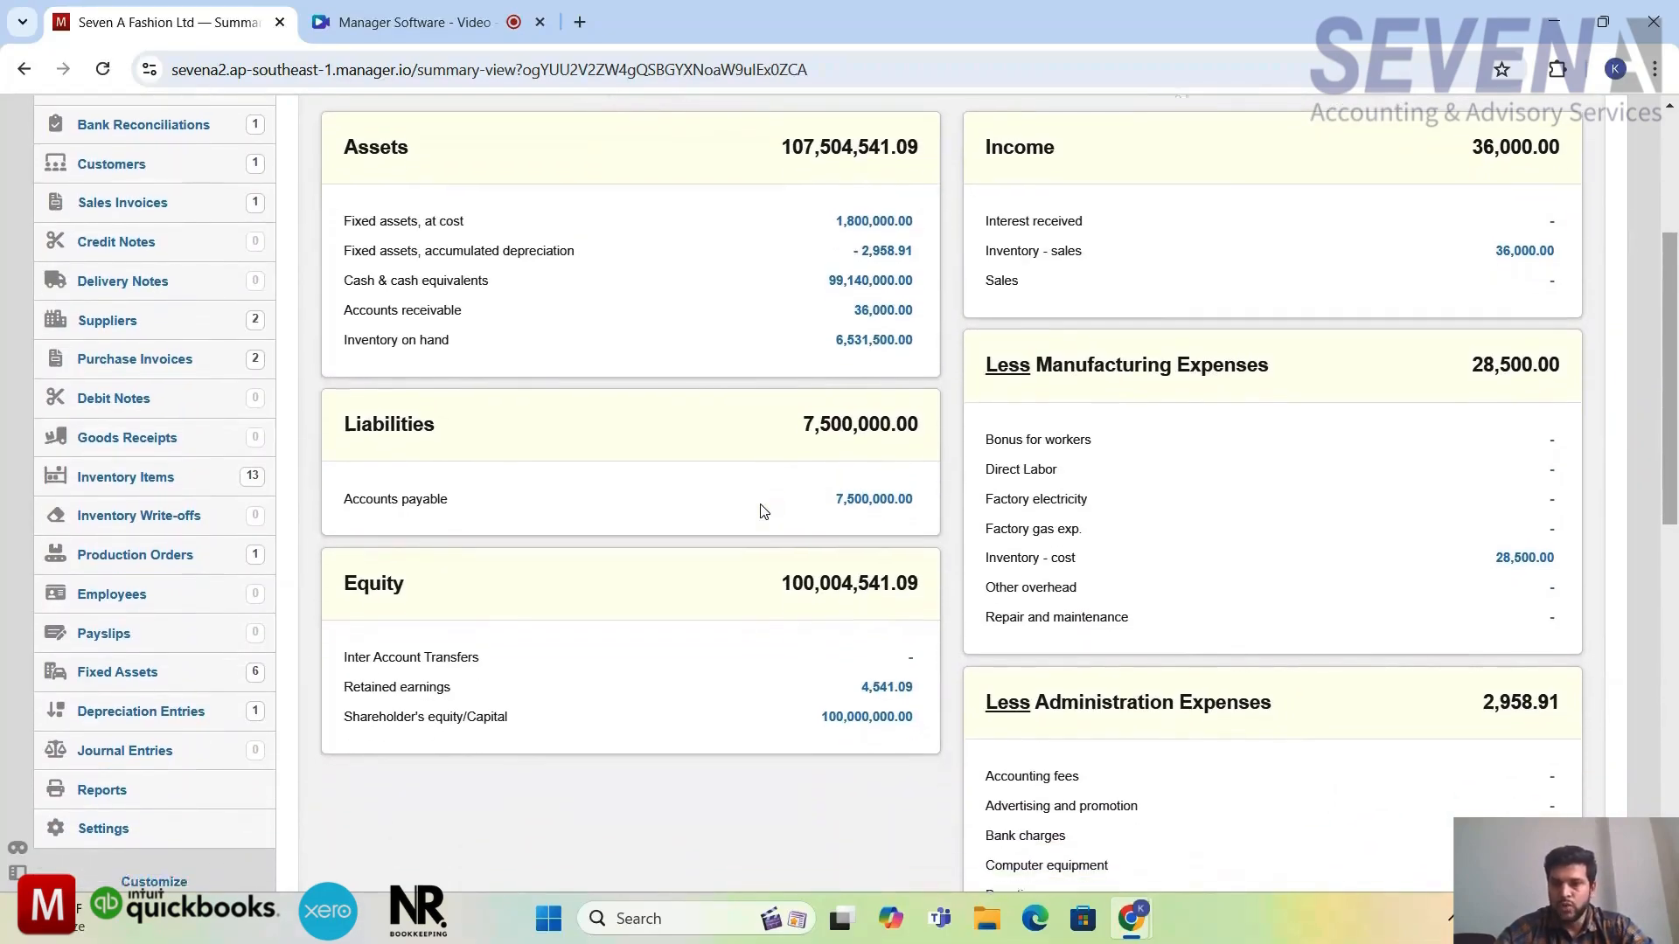
scroll(761, 511, "up", 3)
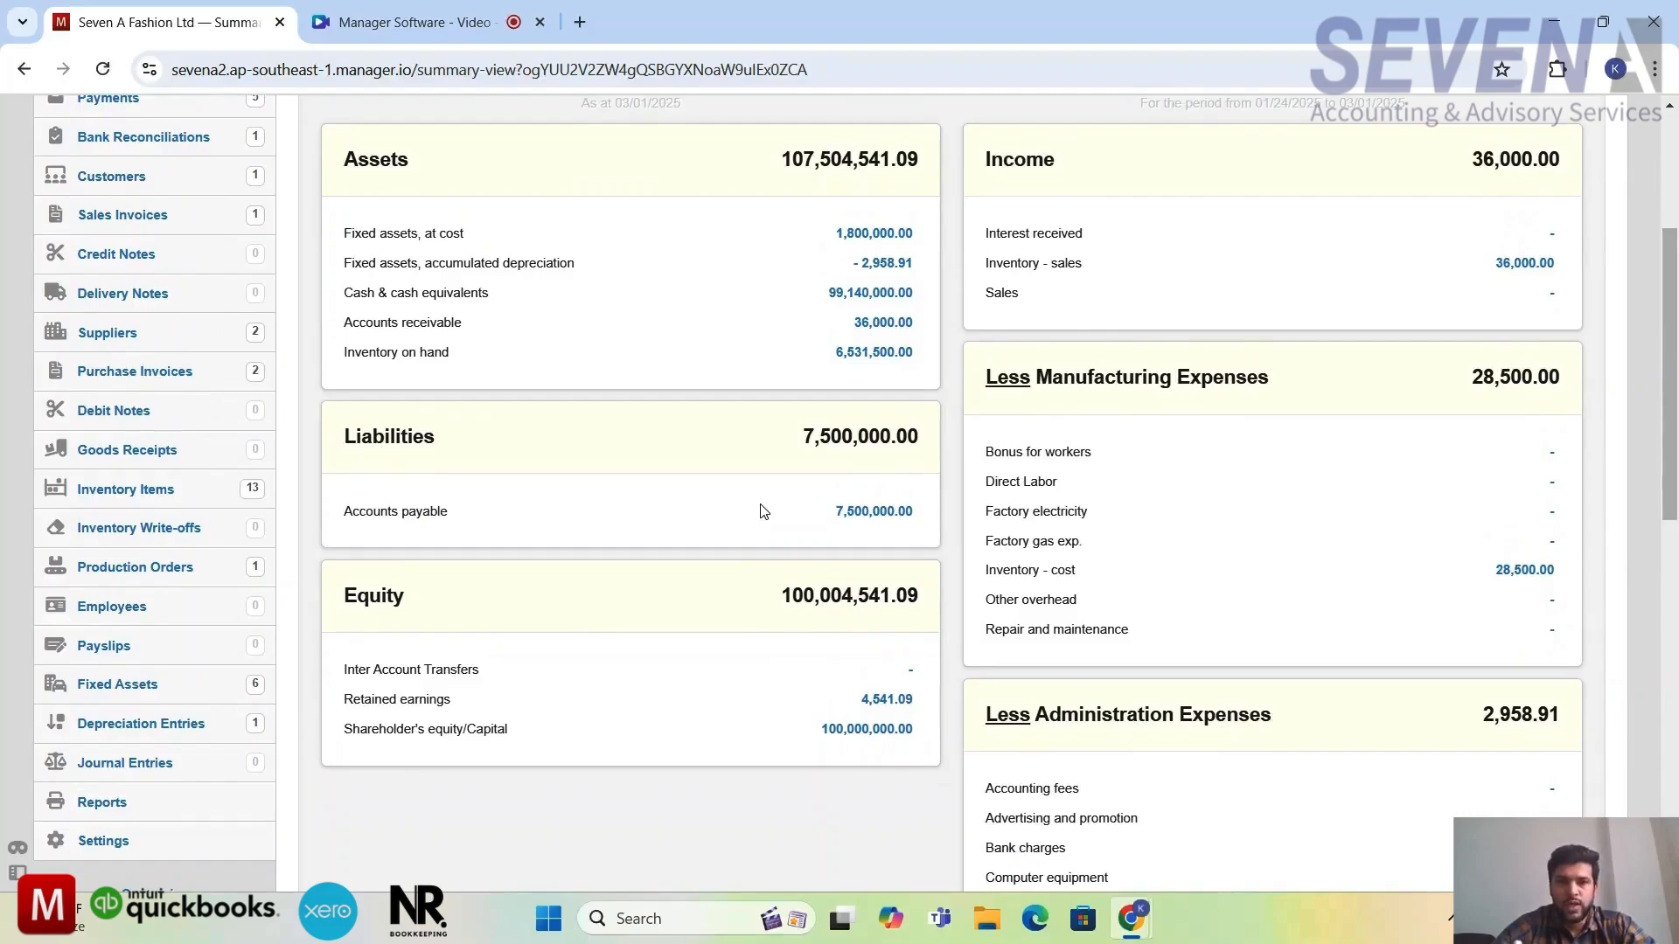
scroll(761, 510, "down", 3)
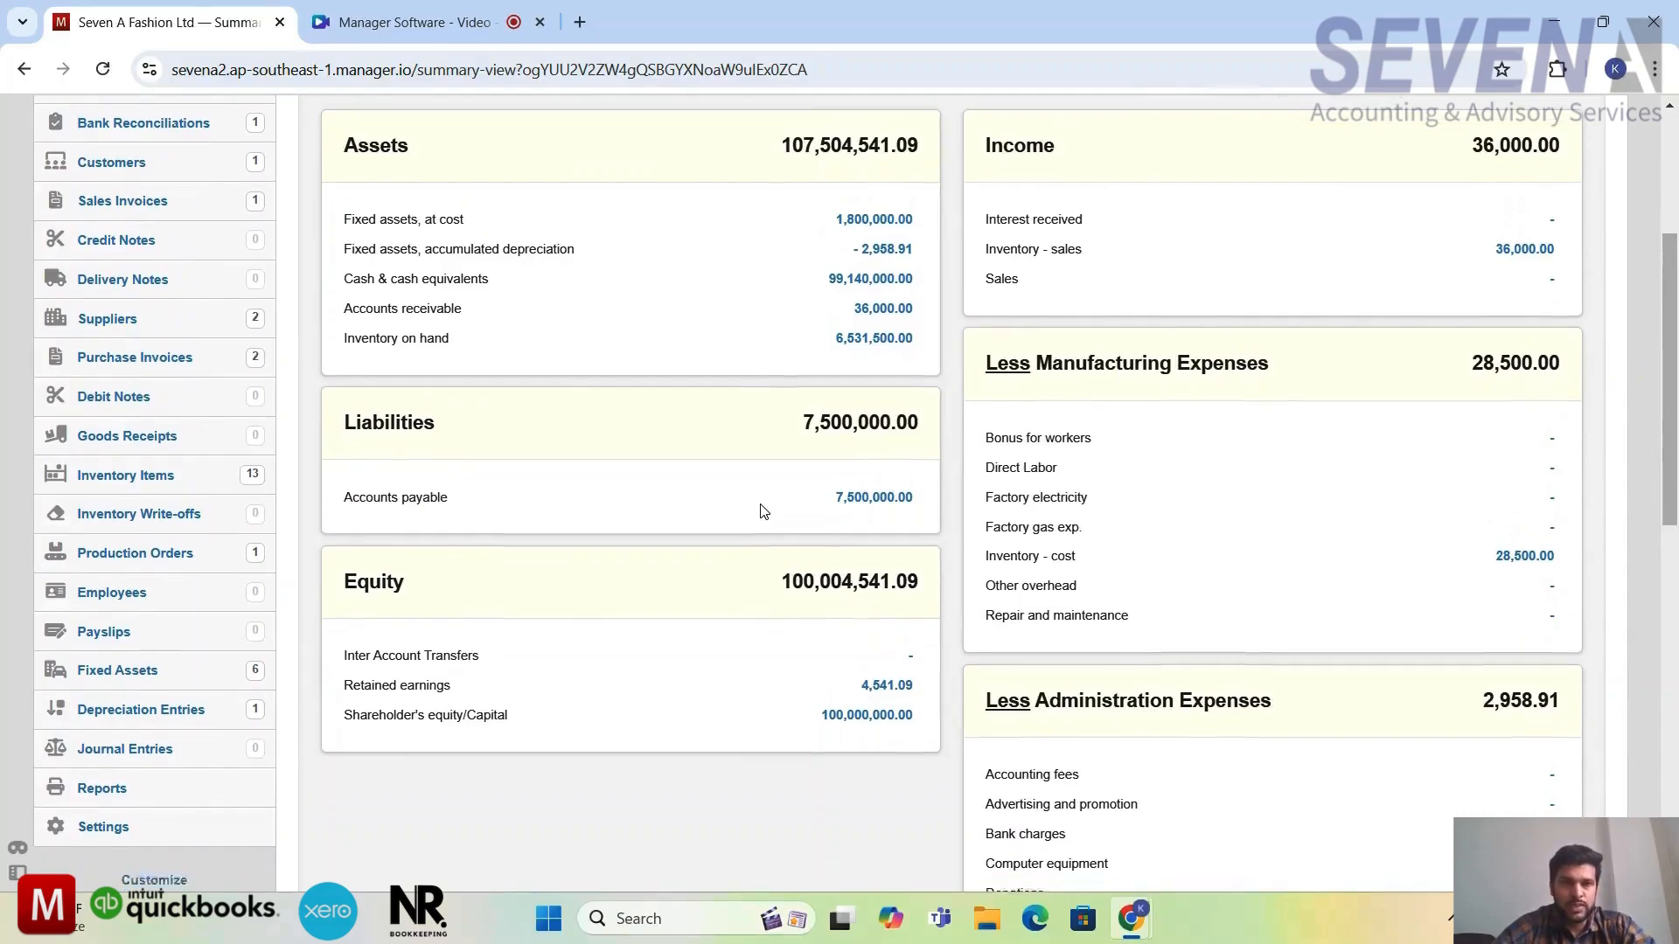
scroll(761, 510, "up", 3)
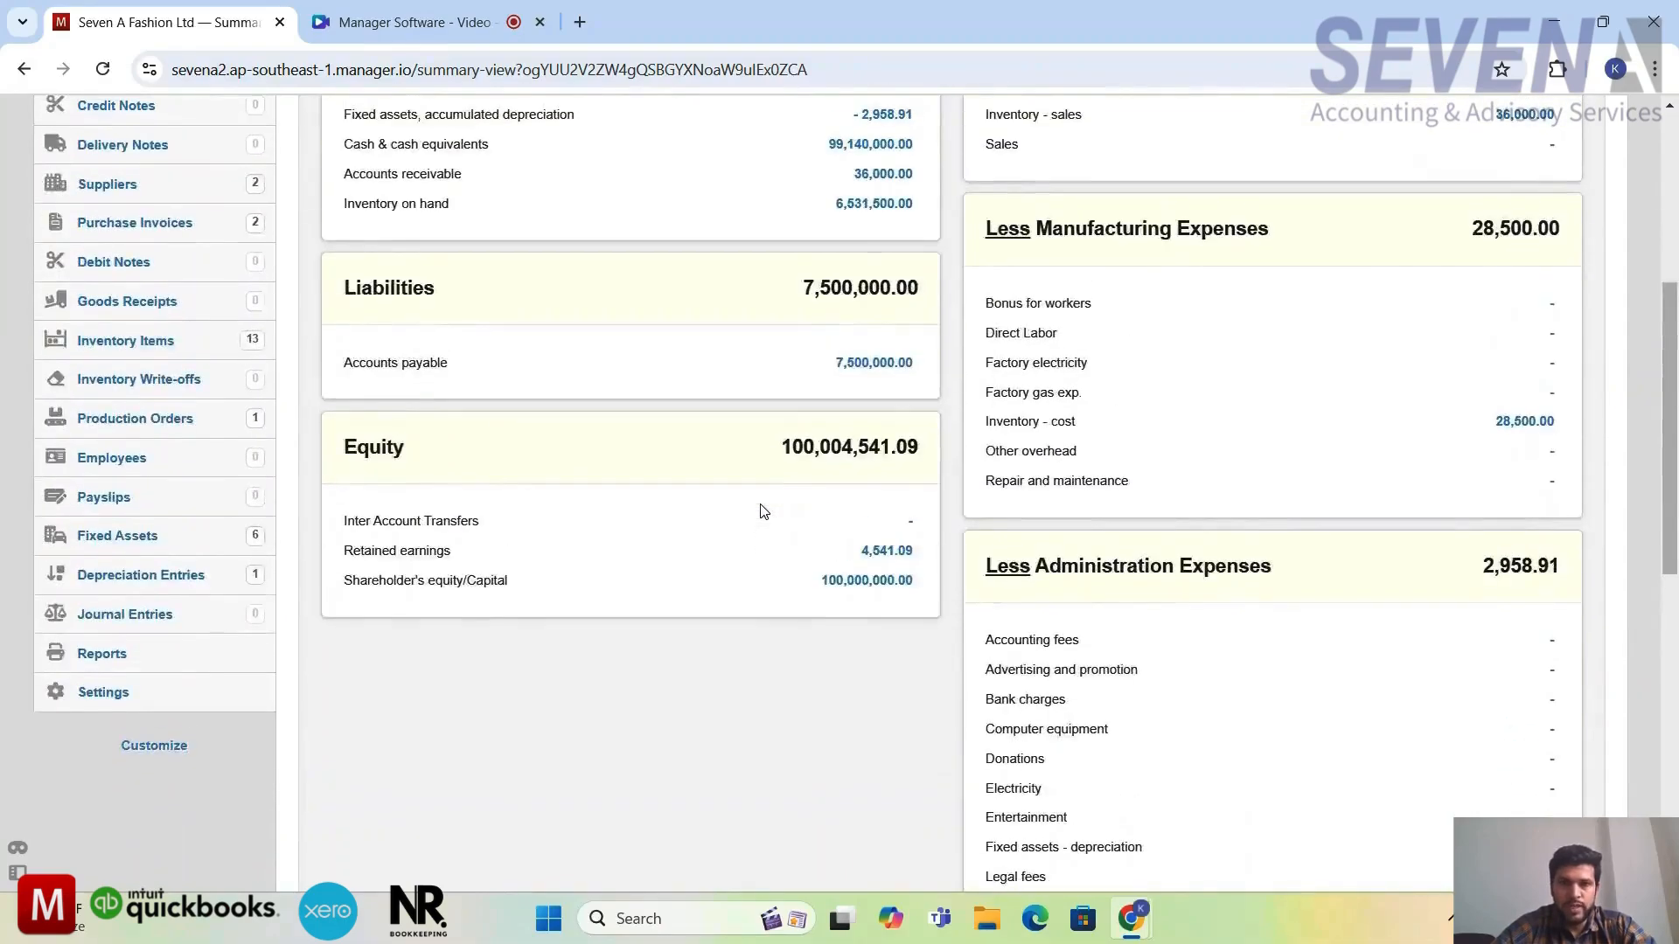
scroll(761, 511, "down", 3)
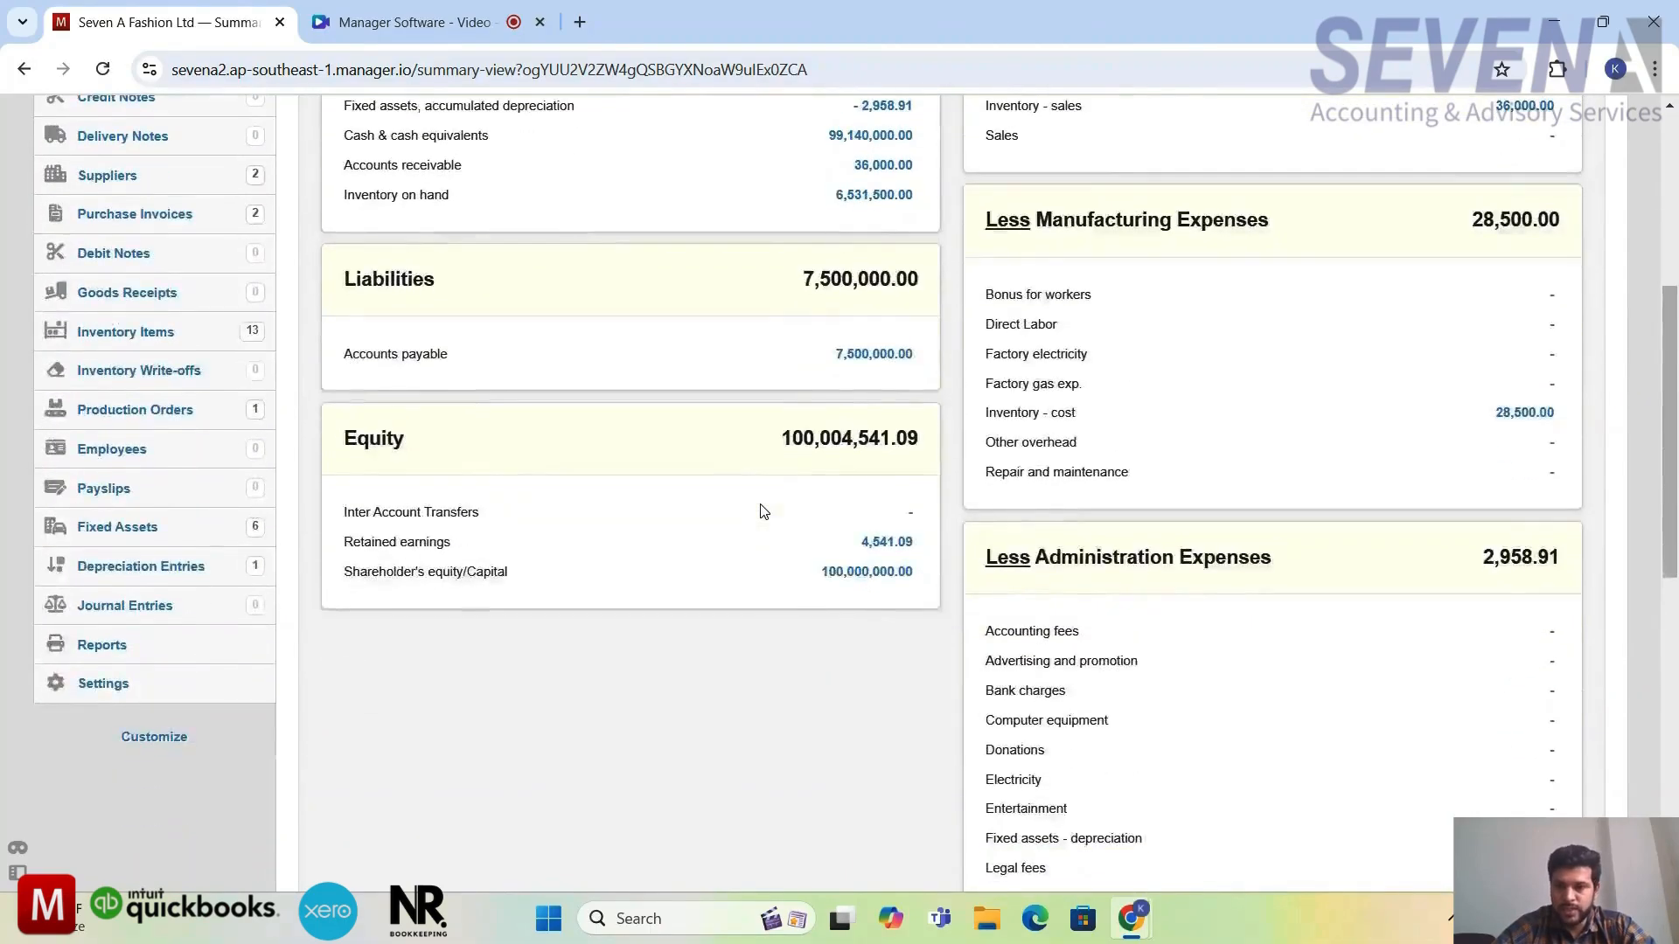
scroll(760, 510, "up", 5)
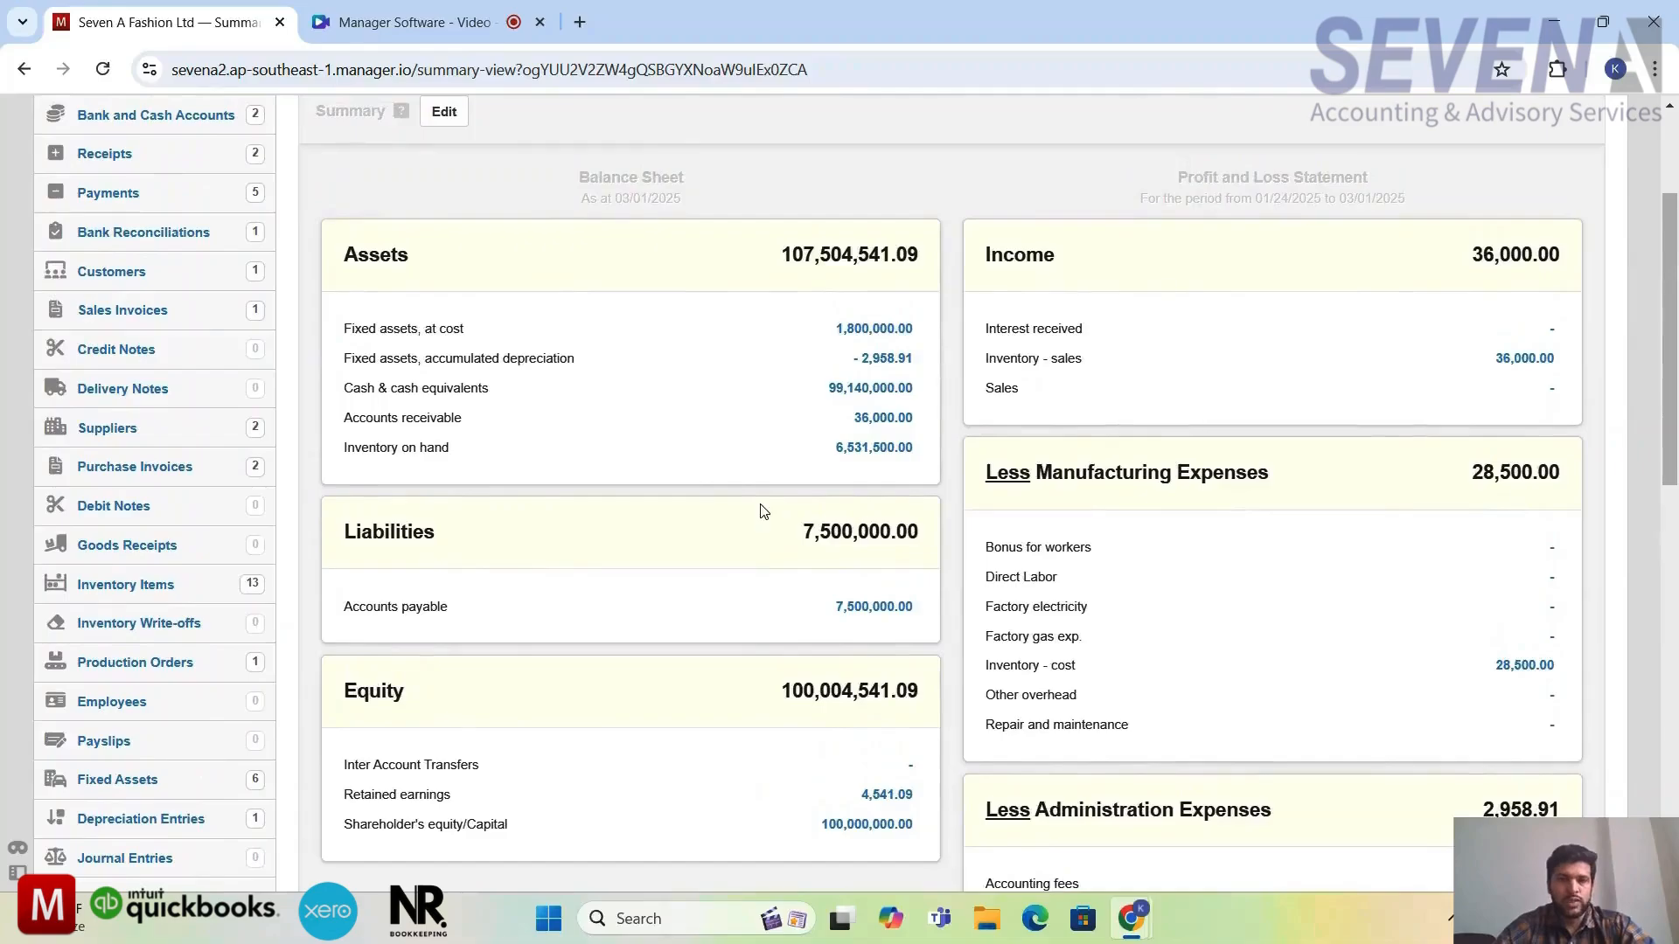
scroll(760, 511, "up", 2)
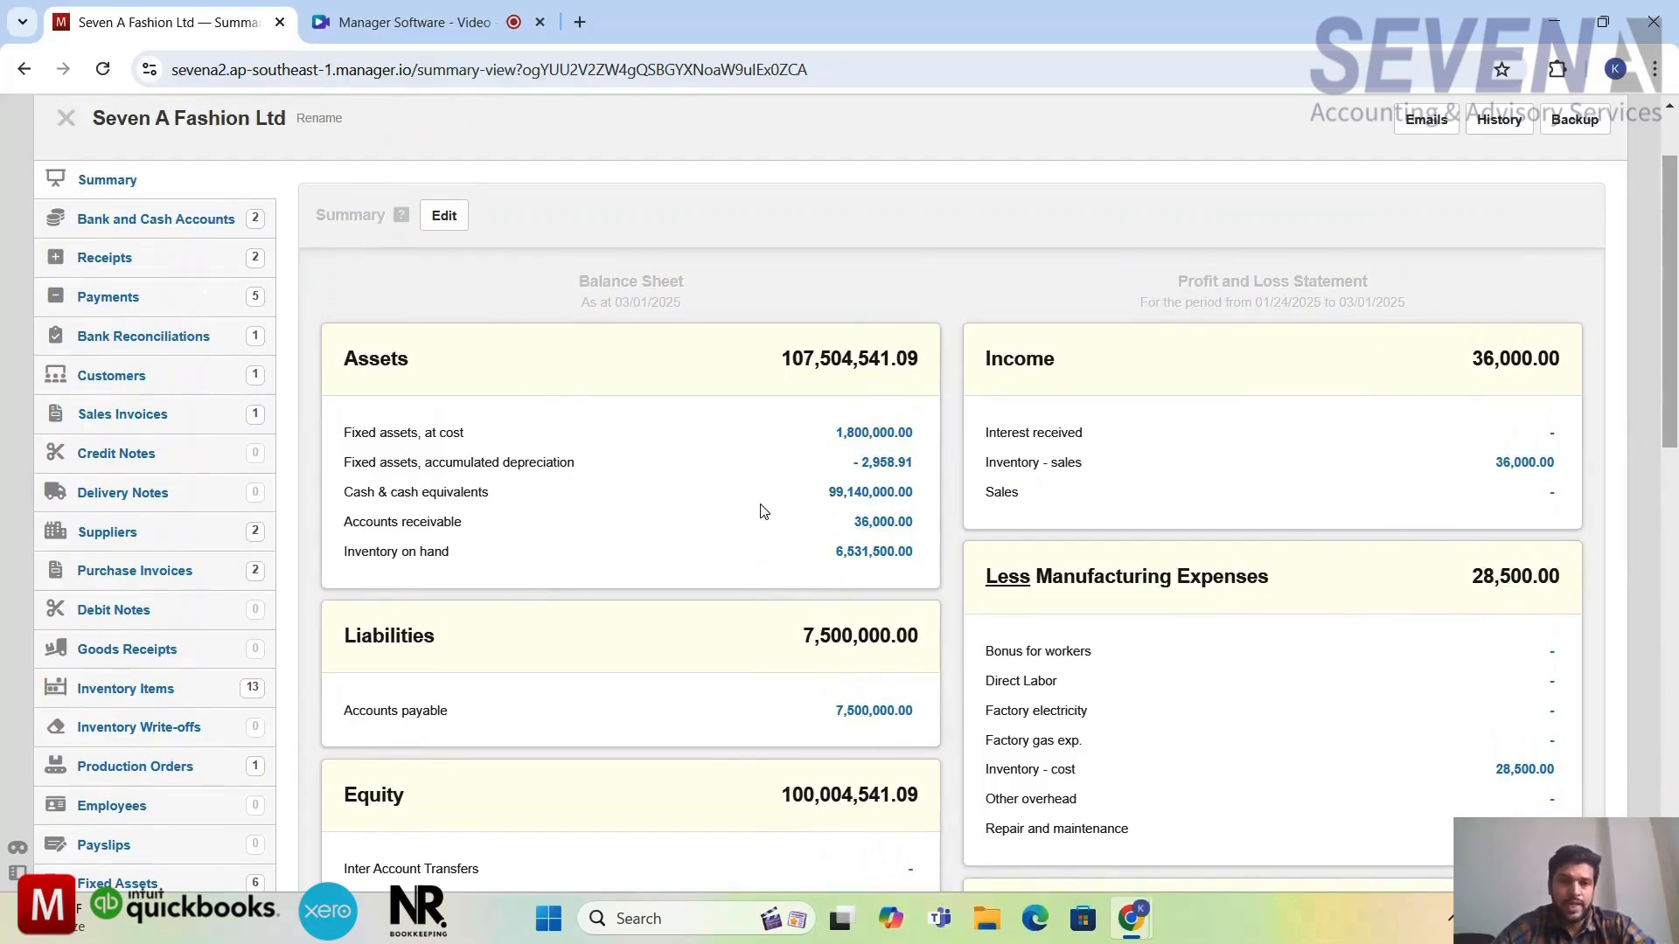
Start a new receipt and set Cash in hand as the account the money is received in.
scroll(761, 511, "up", 1)
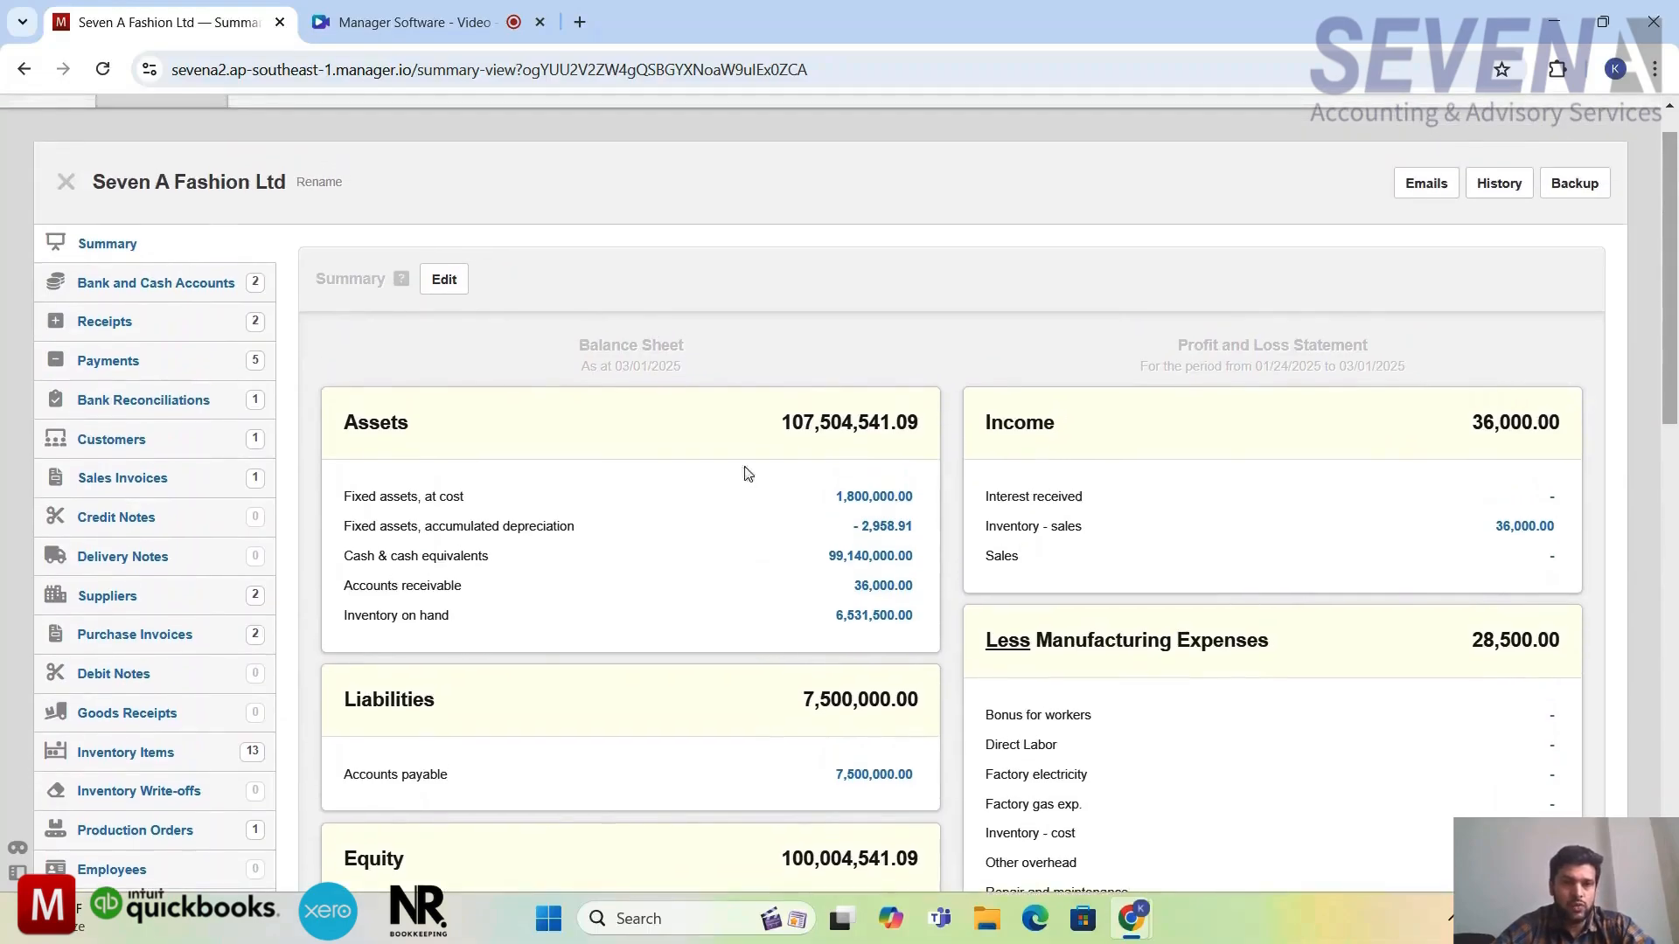
left_click(107, 330)
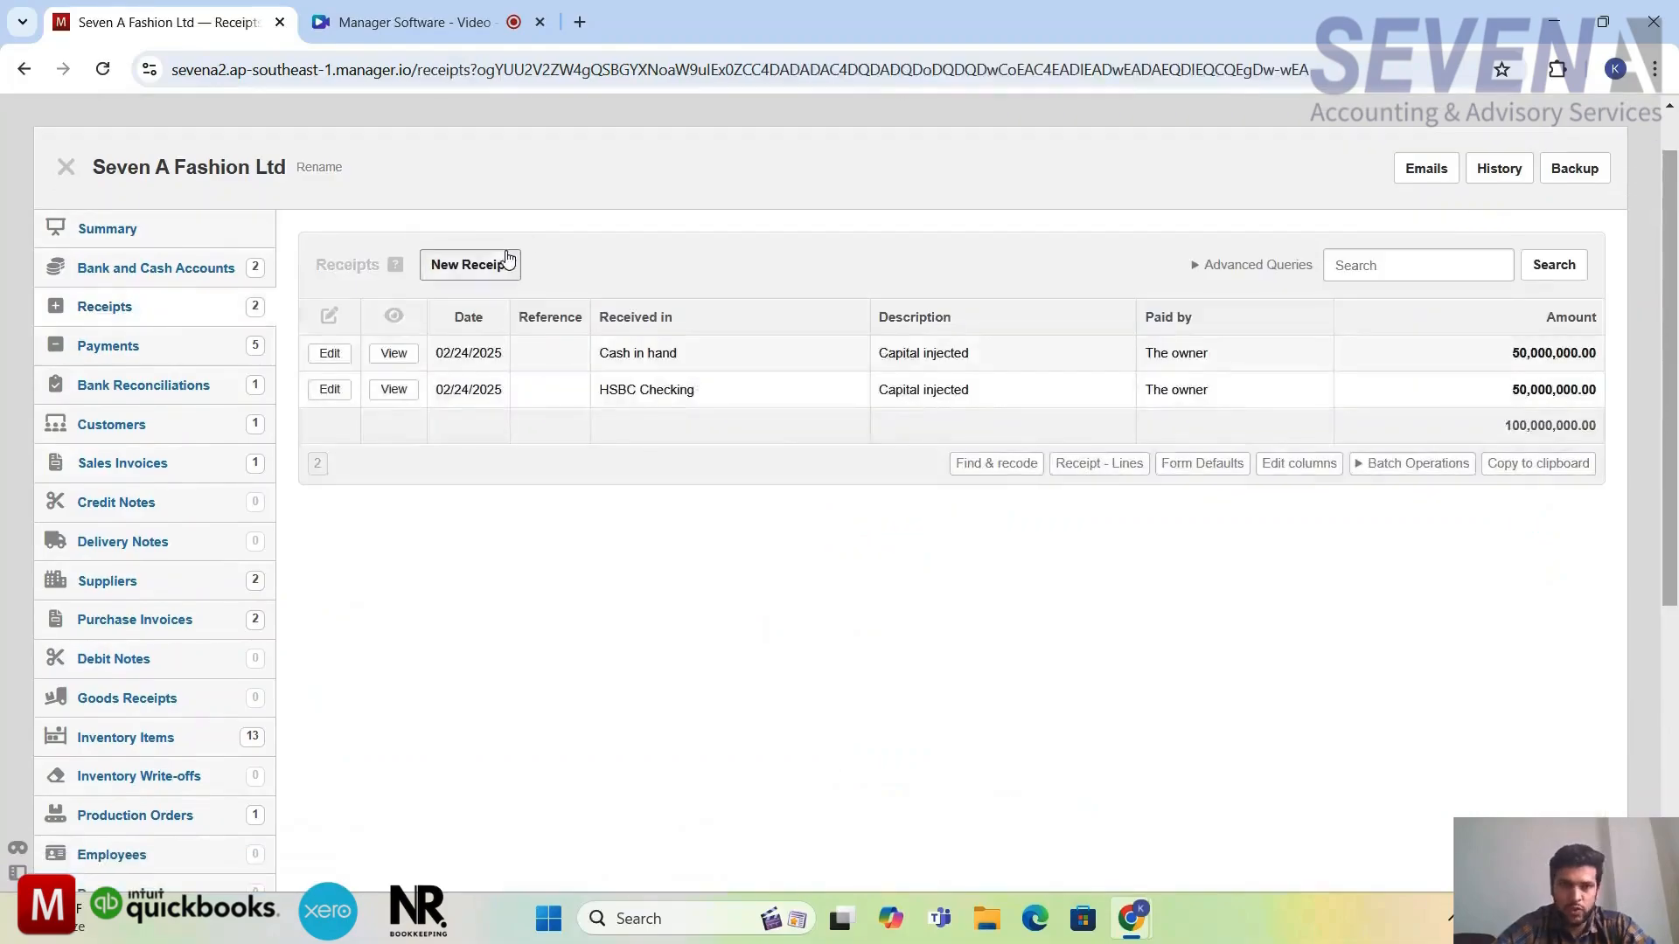
left_click(506, 256)
scroll(1003, 664, "down", 2)
scroll(1003, 664, "down", 2)
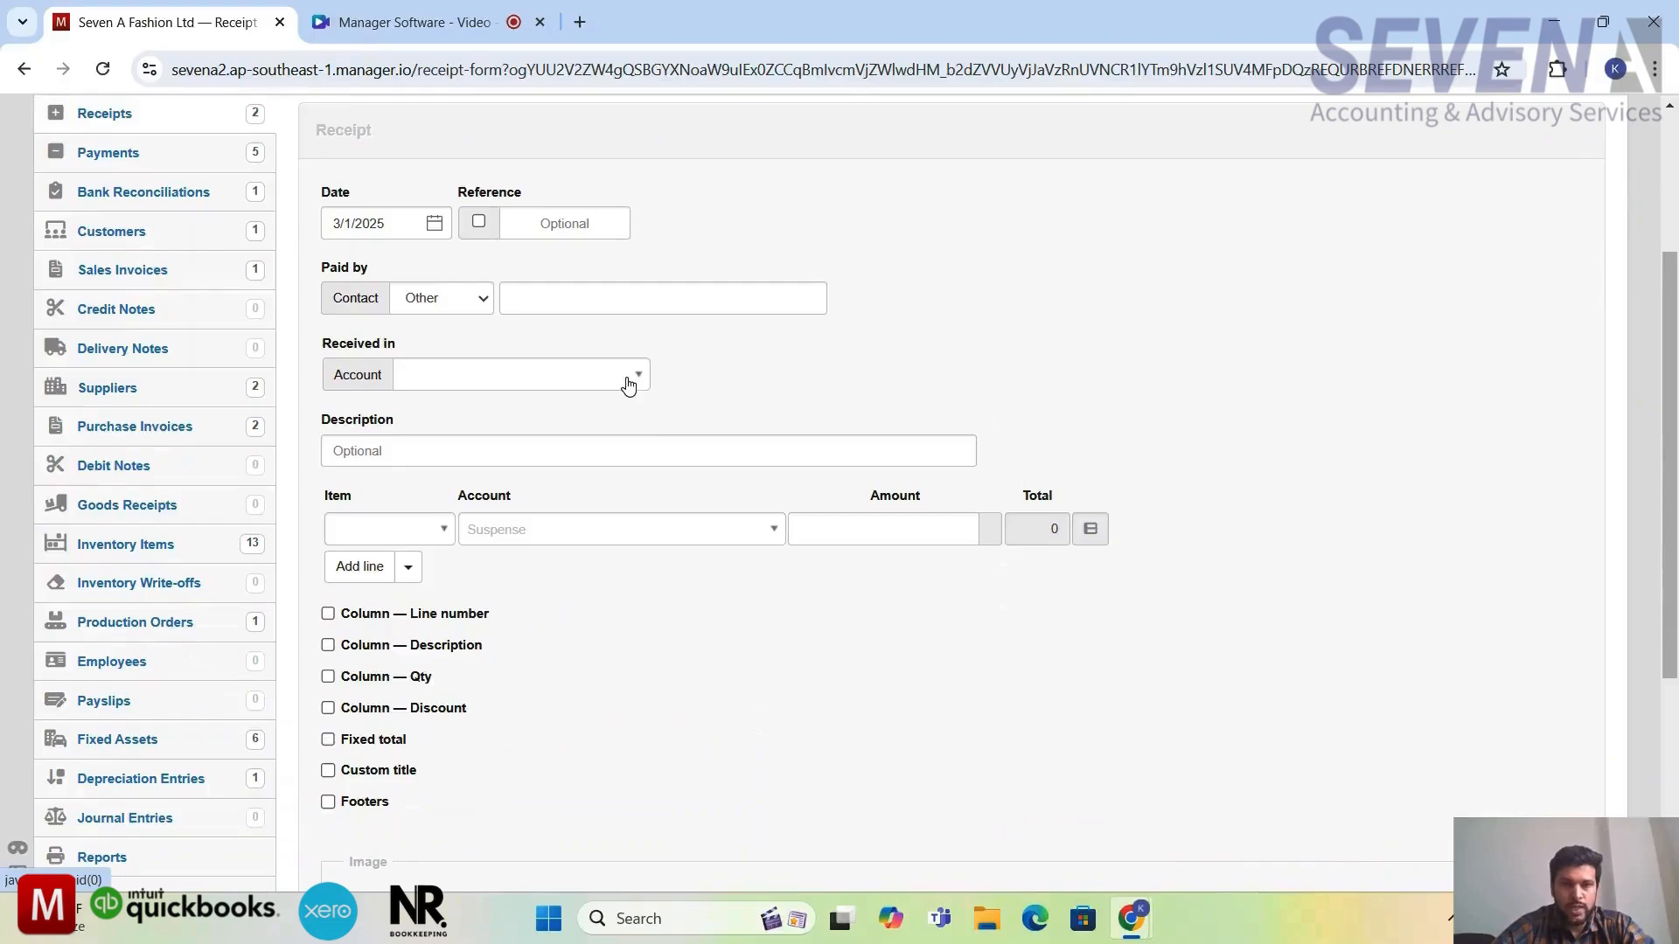
left_click(628, 377)
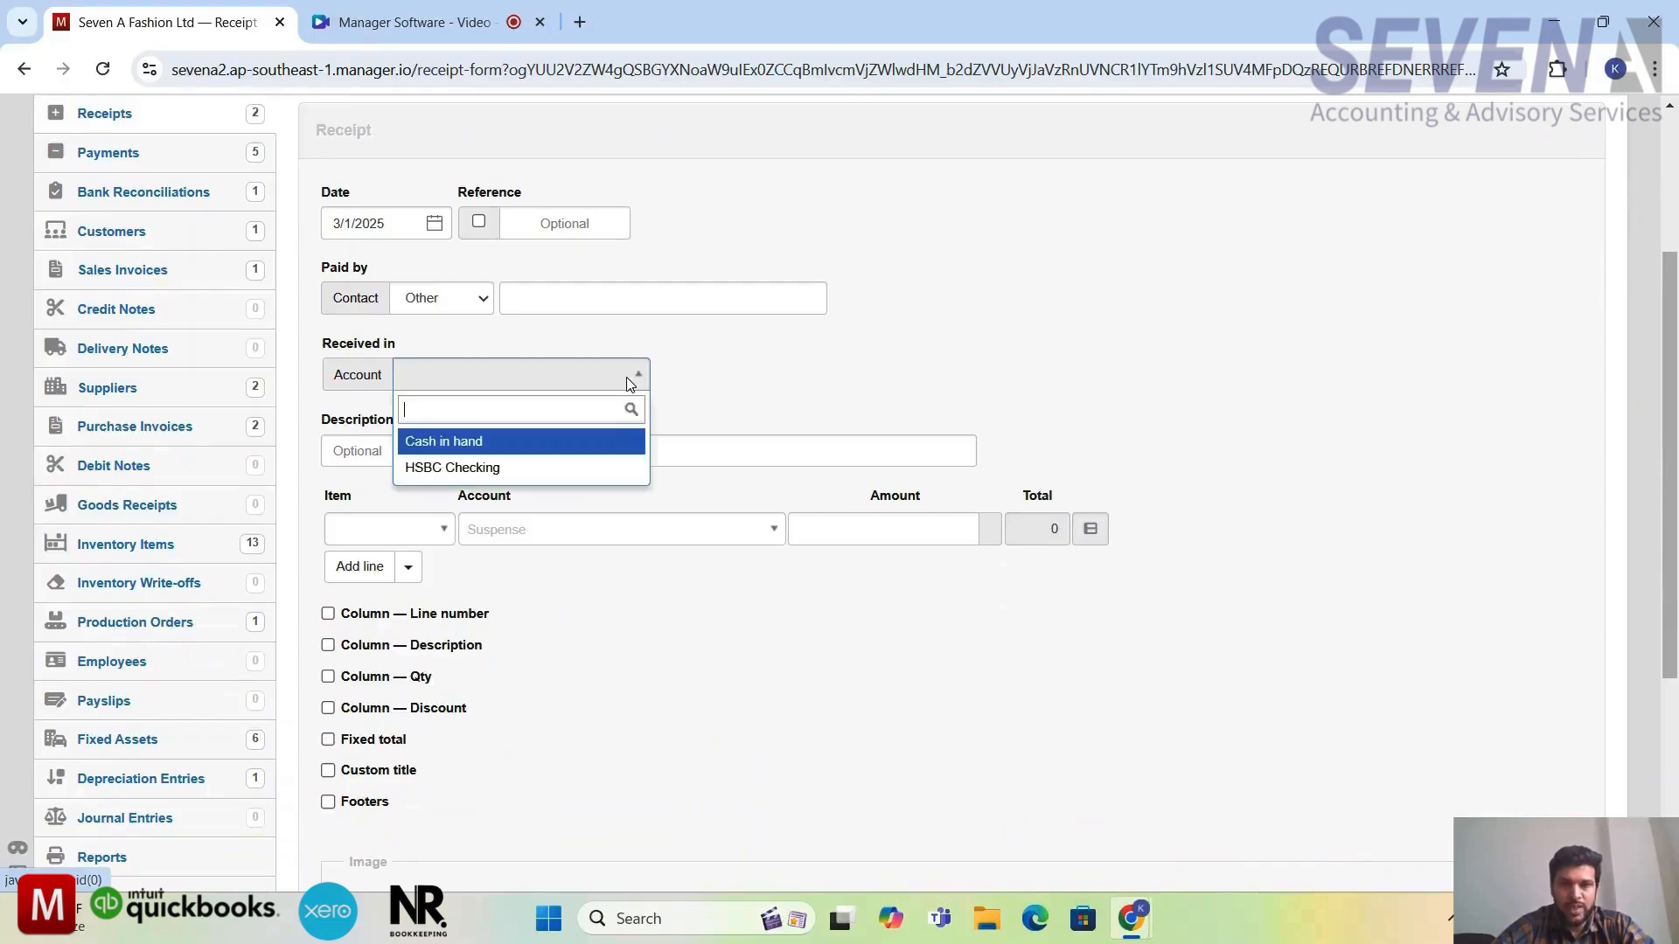
left_click(556, 441)
Allocate the receipt line to the account Fixed assets, at cost, with Machine 3 as the fixed asset.
scroll(972, 412, "down", 1)
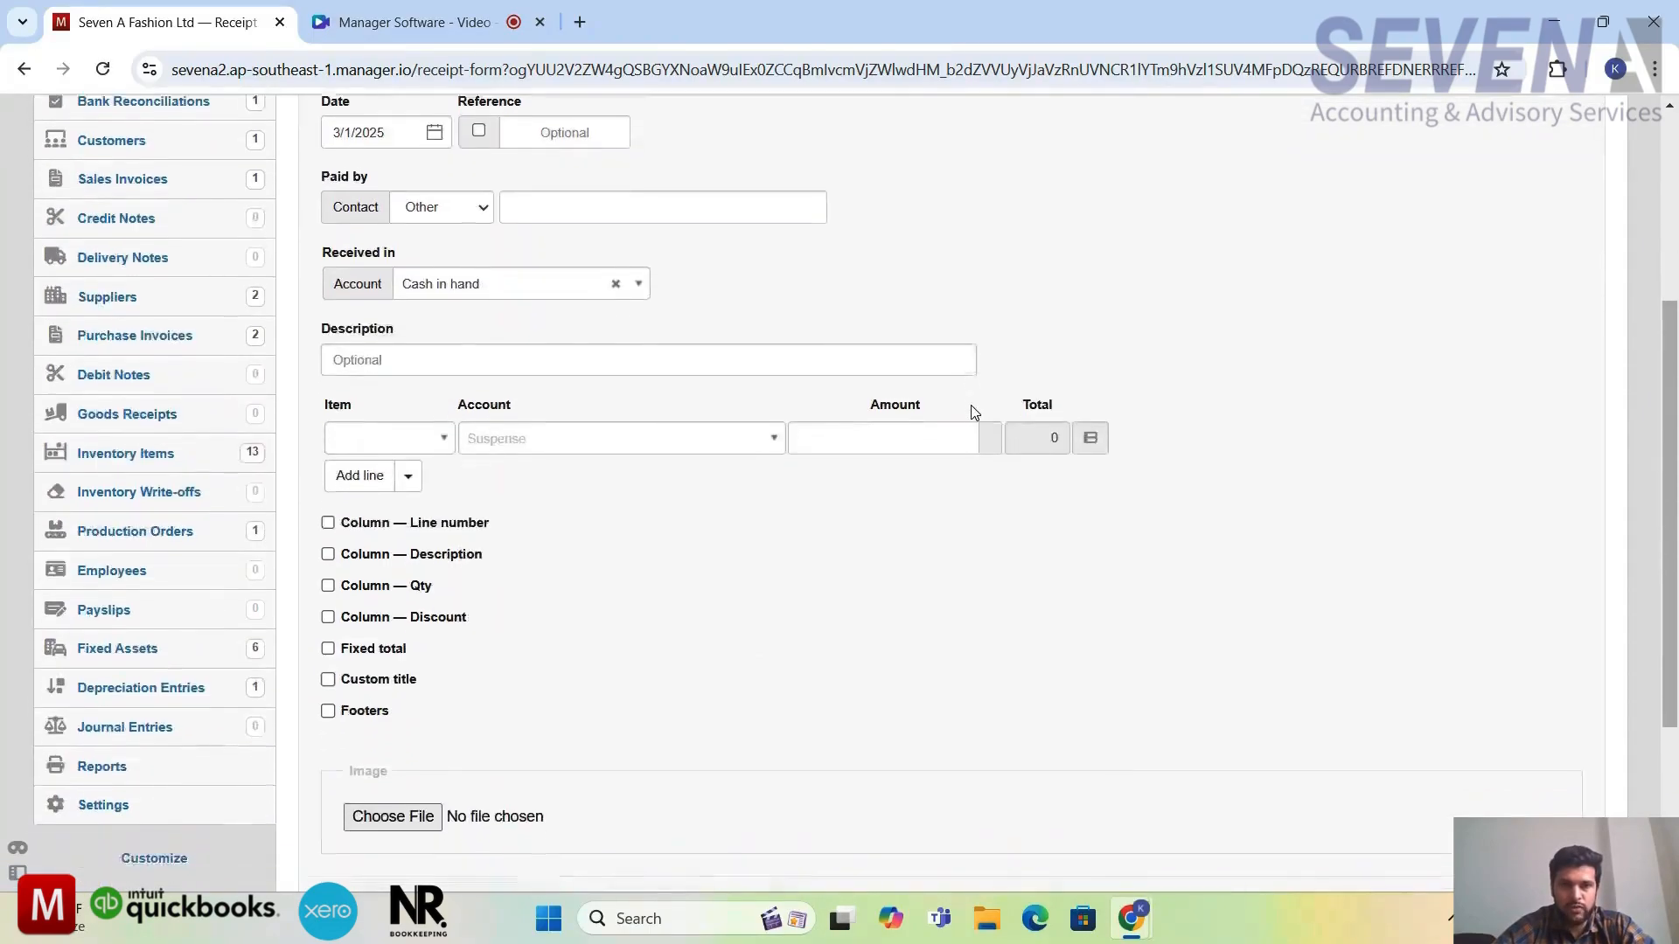
scroll(974, 412, "down", 1)
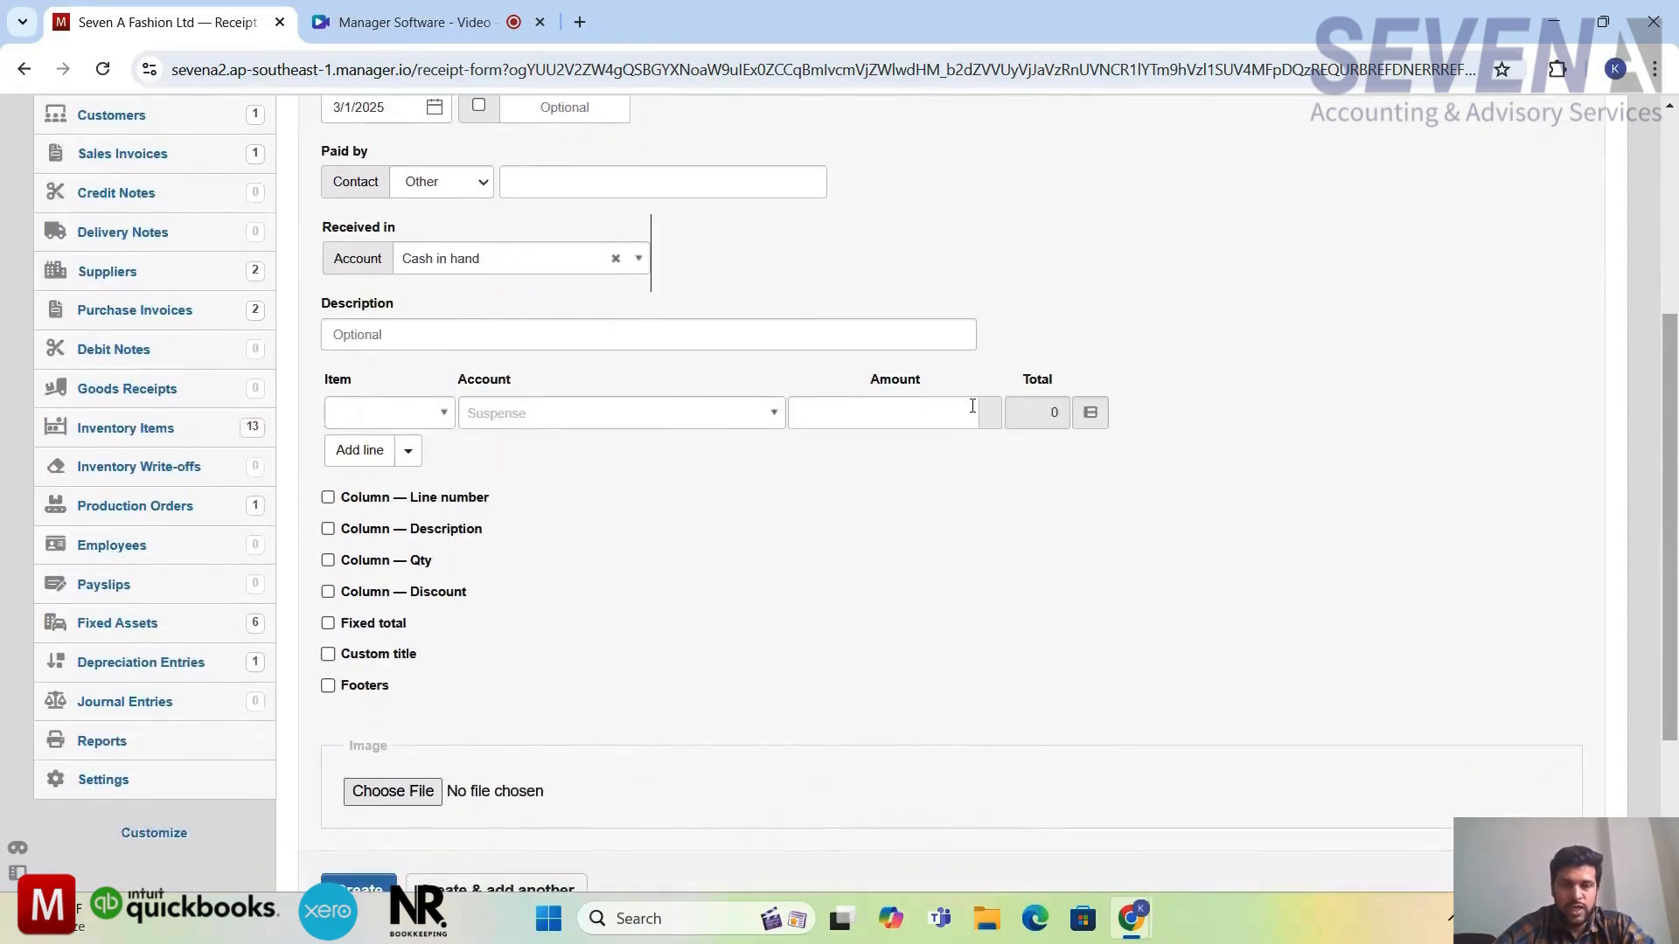
left_click(706, 426)
type("fix")
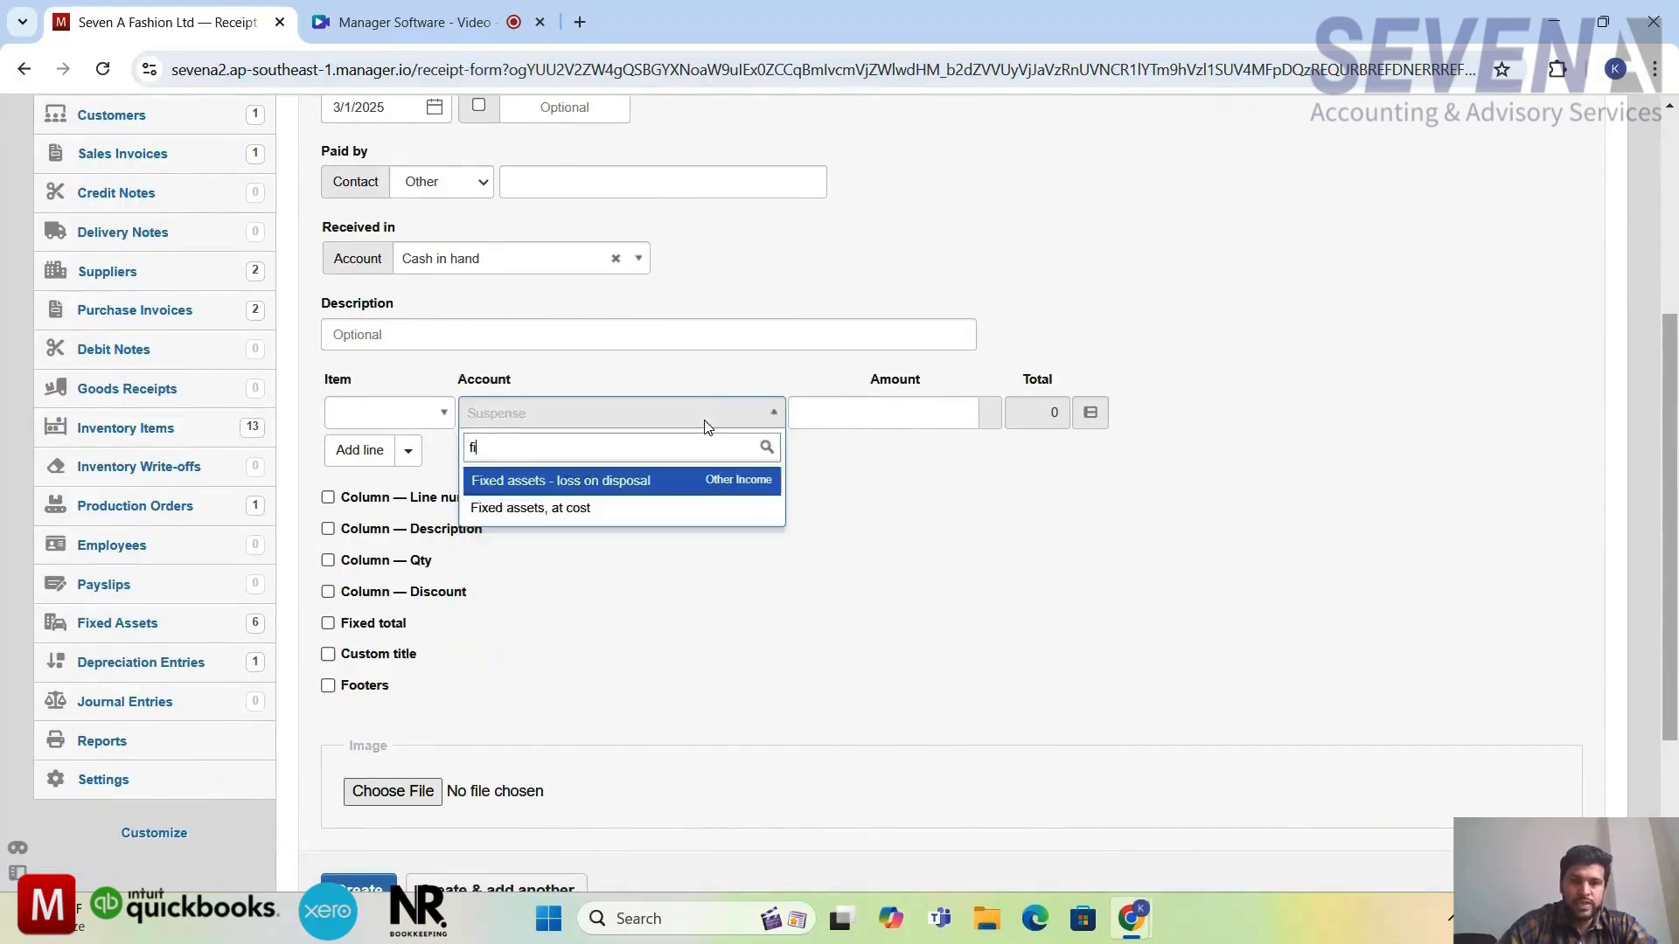
left_click(643, 511)
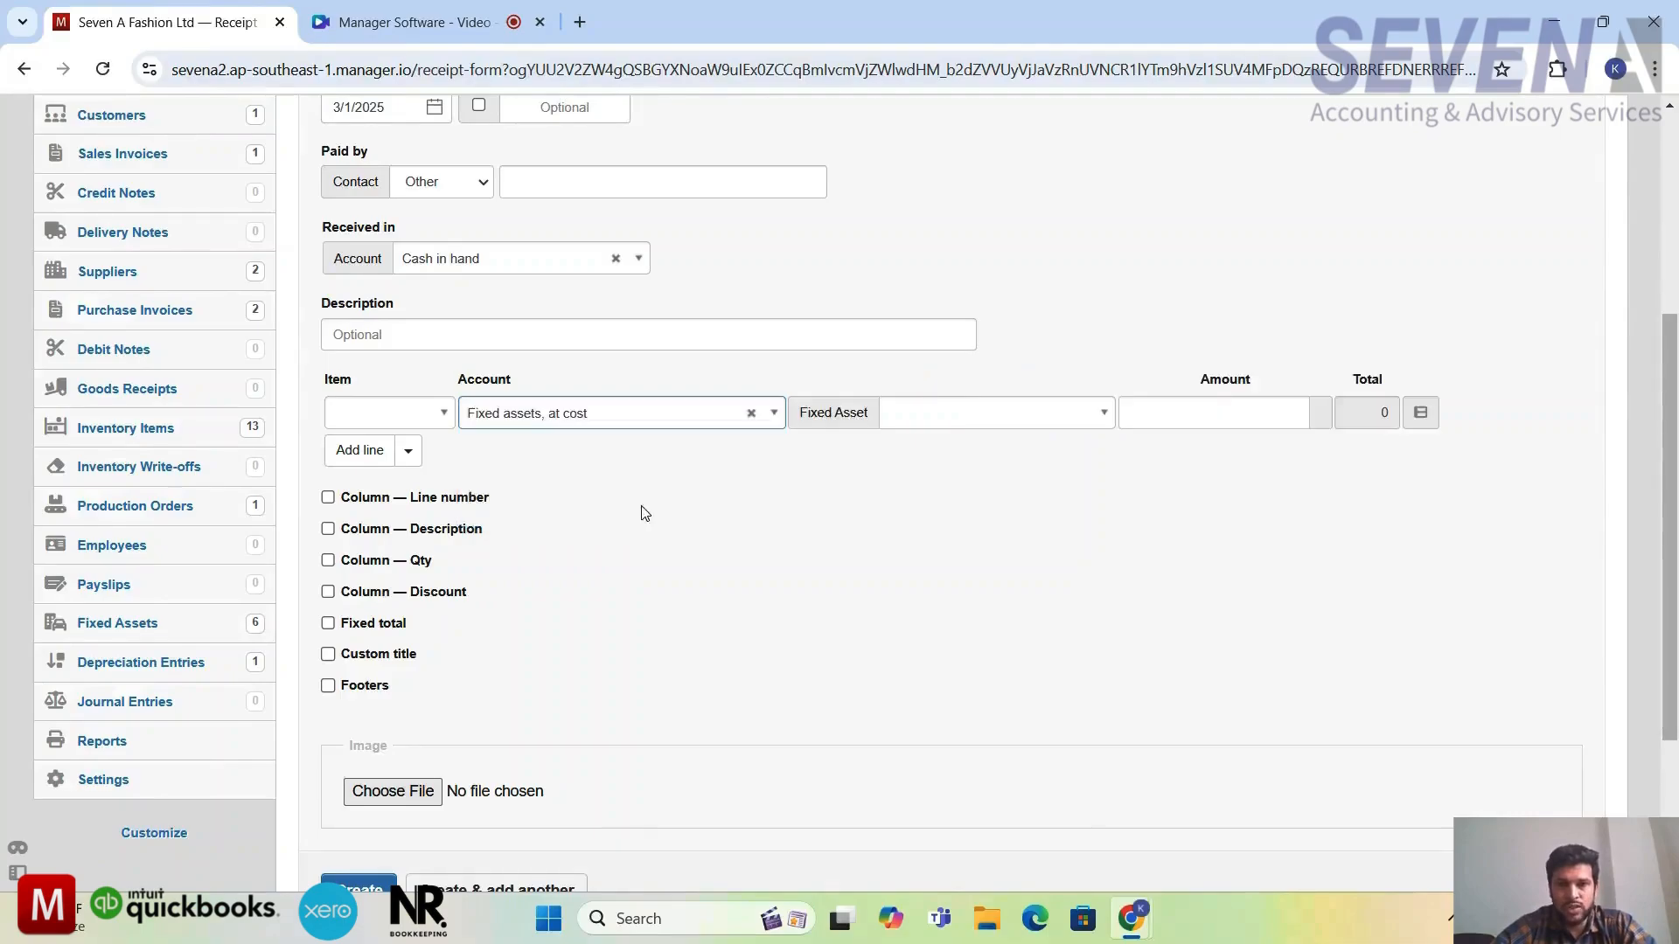
left_click(1106, 413)
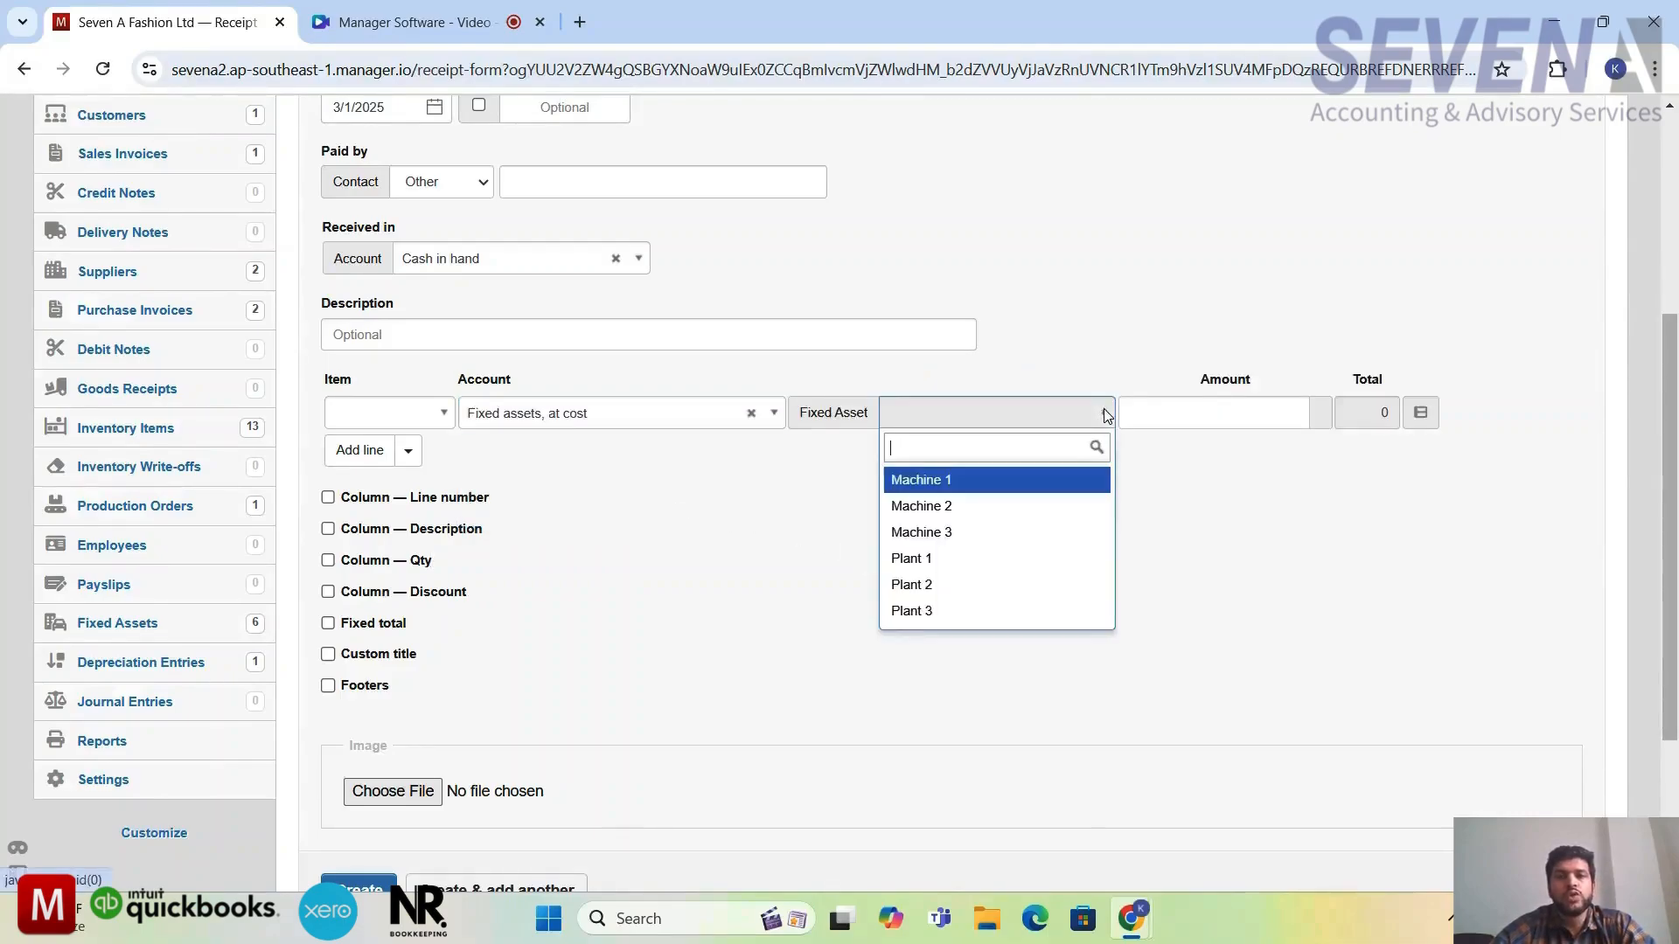
left_click(942, 532)
Set the Machine 3 line amount to 310000 and create the receipt.
left_click(1180, 419)
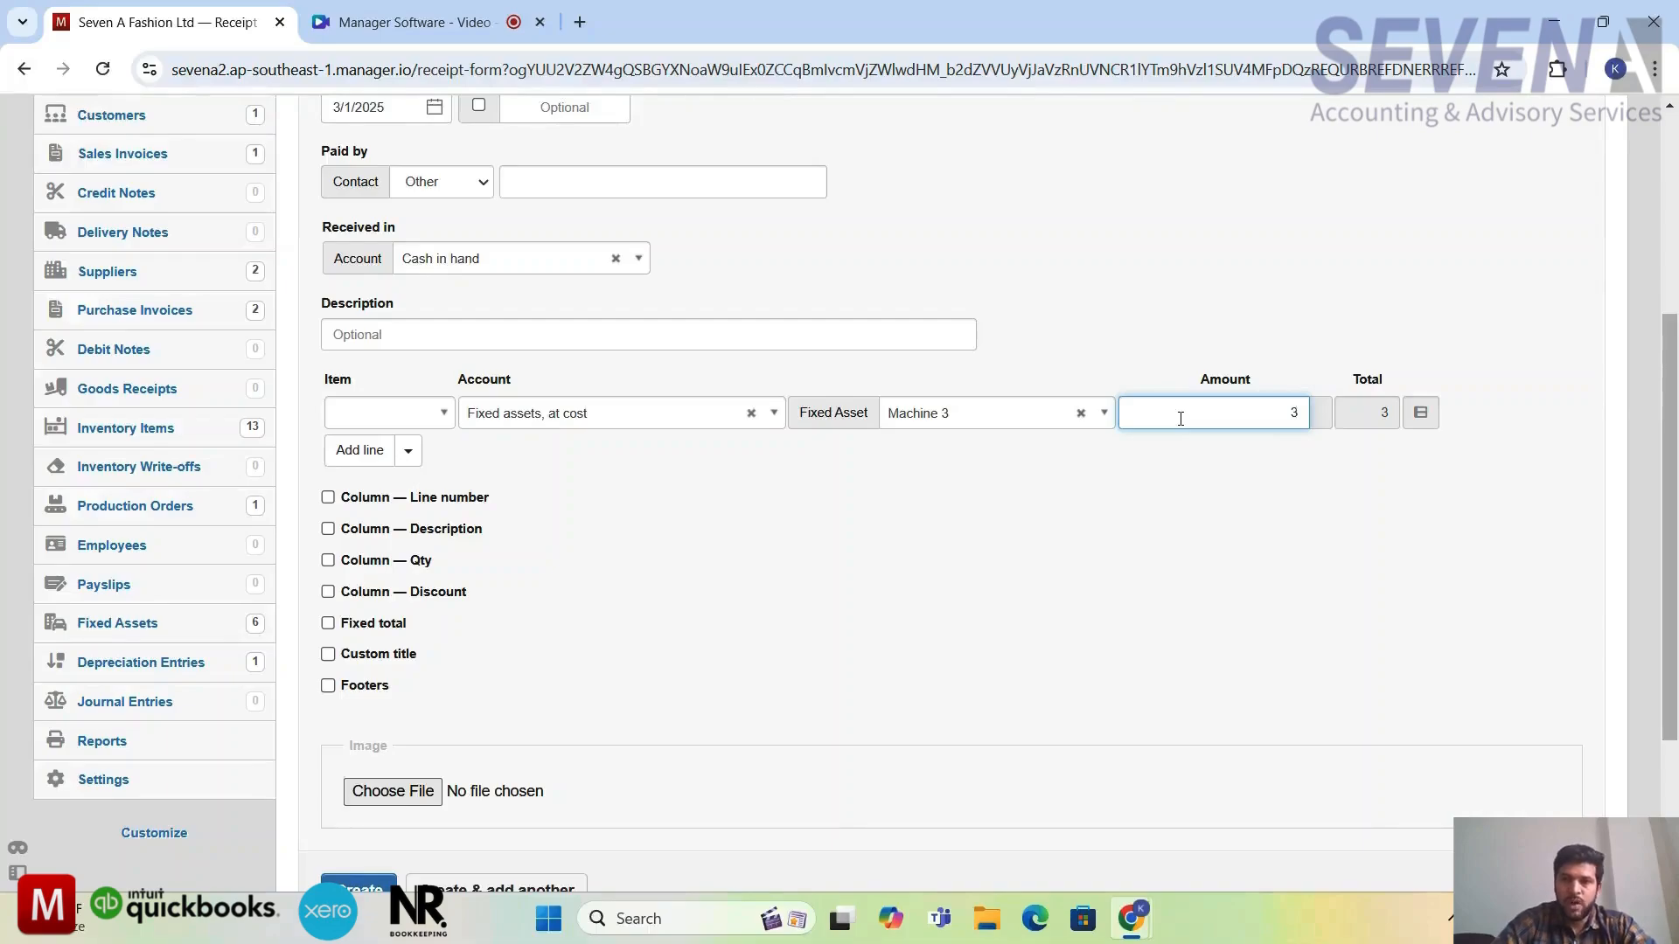
type("3100")
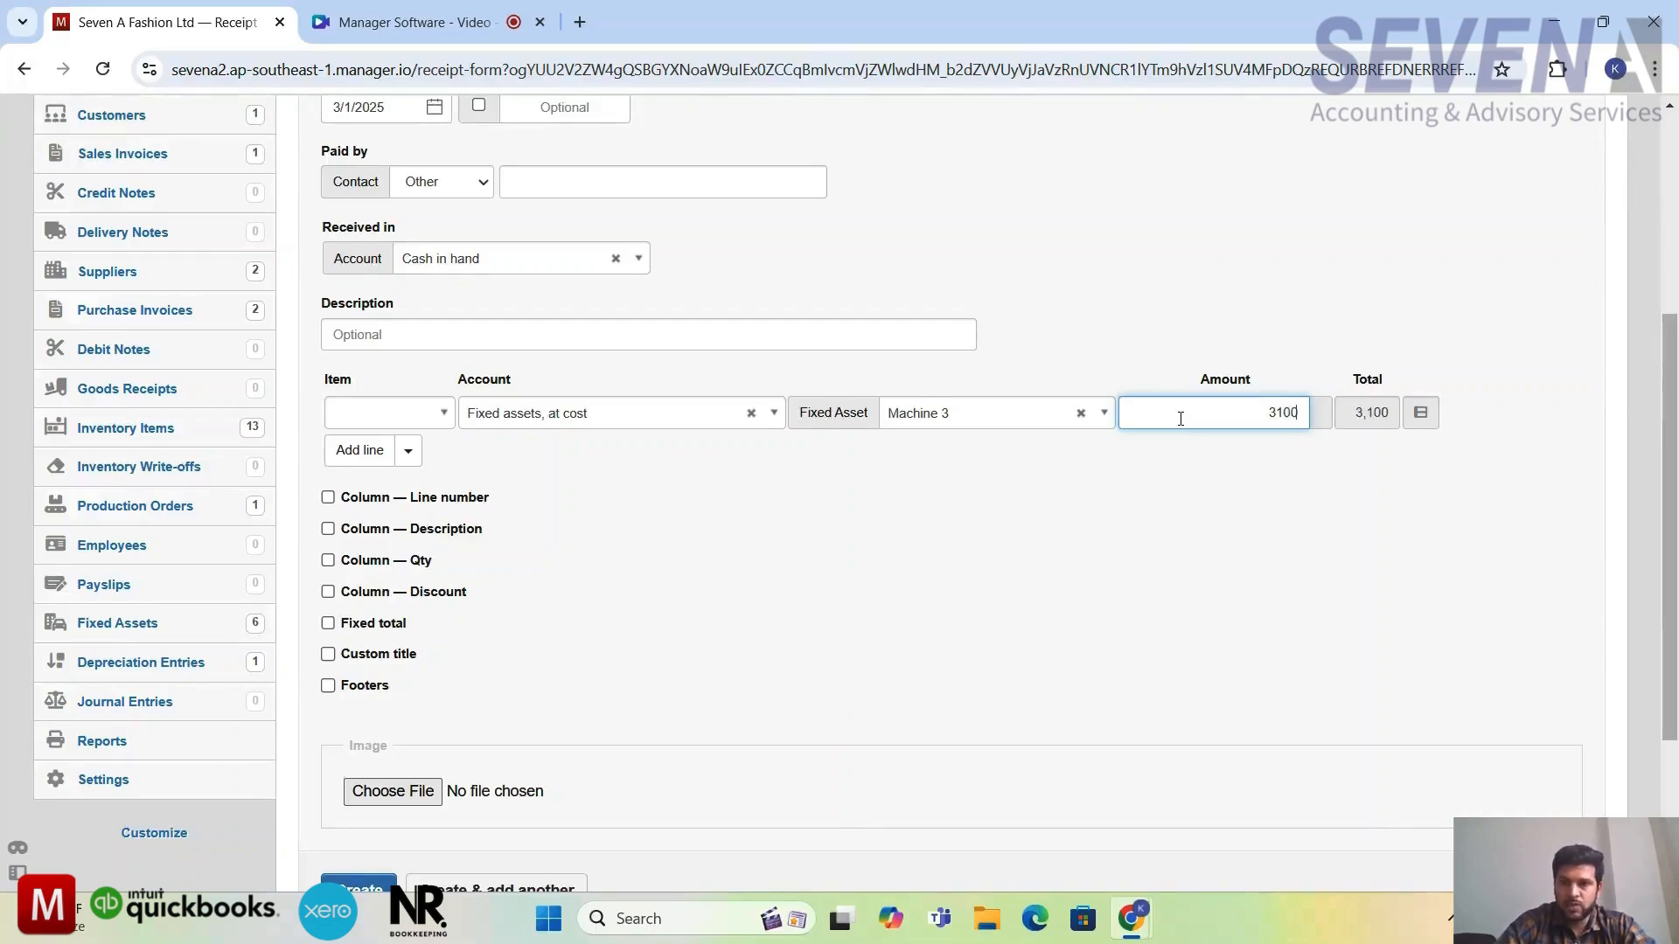
type("00")
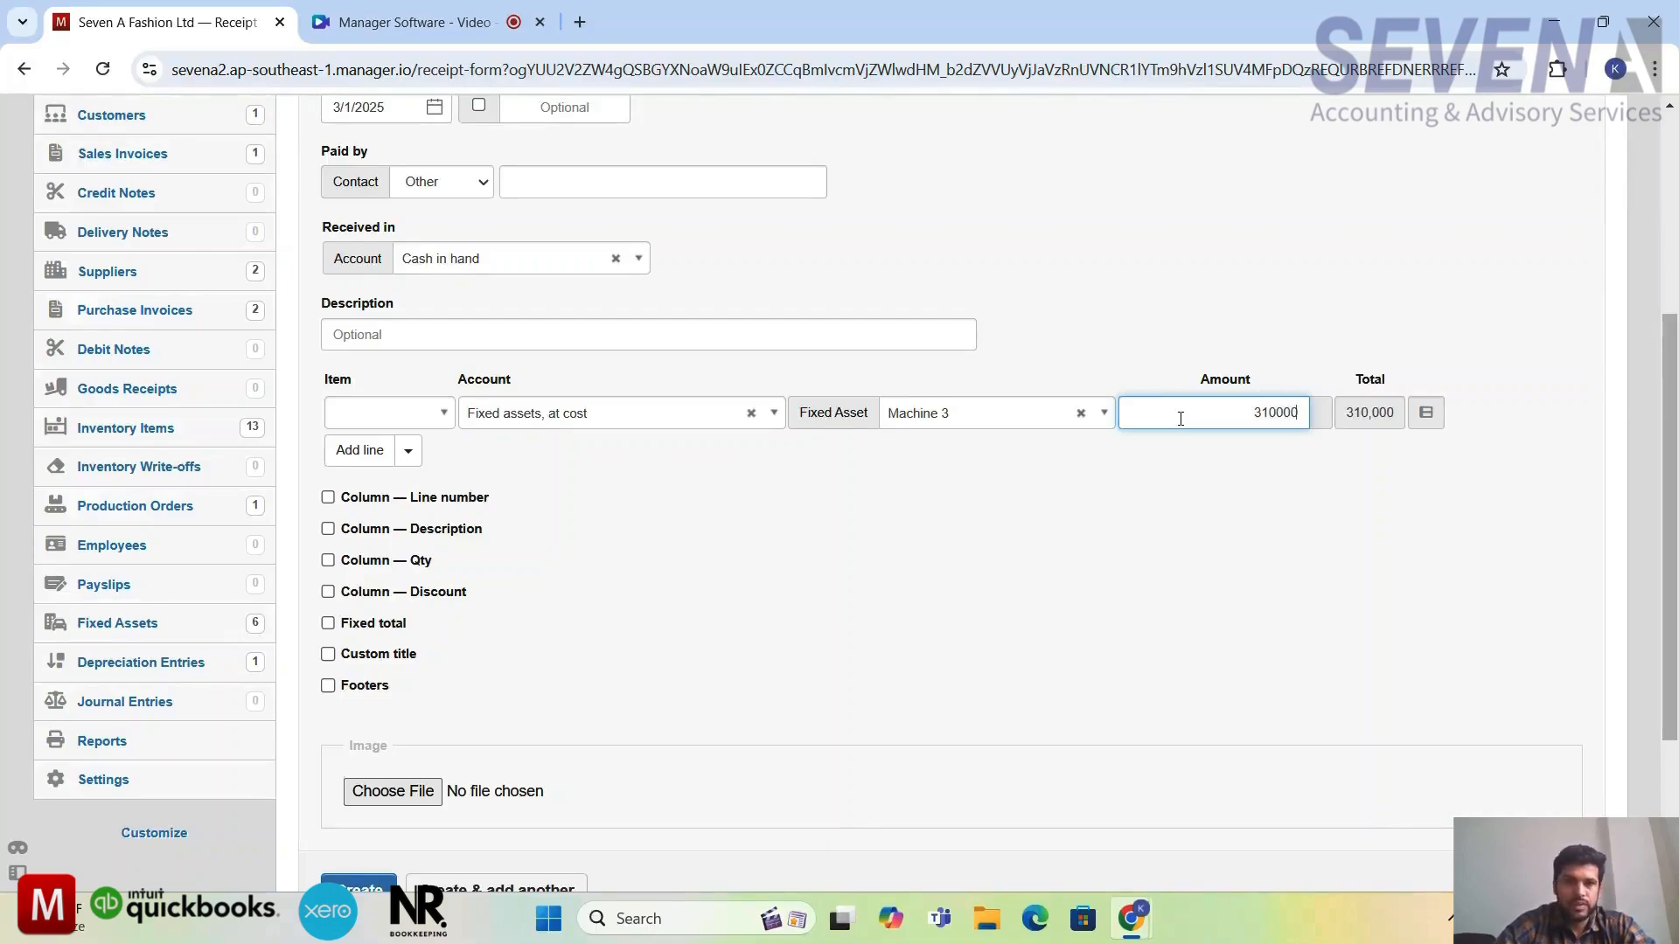
left_click(1019, 531)
scroll(1019, 532, "down", 3)
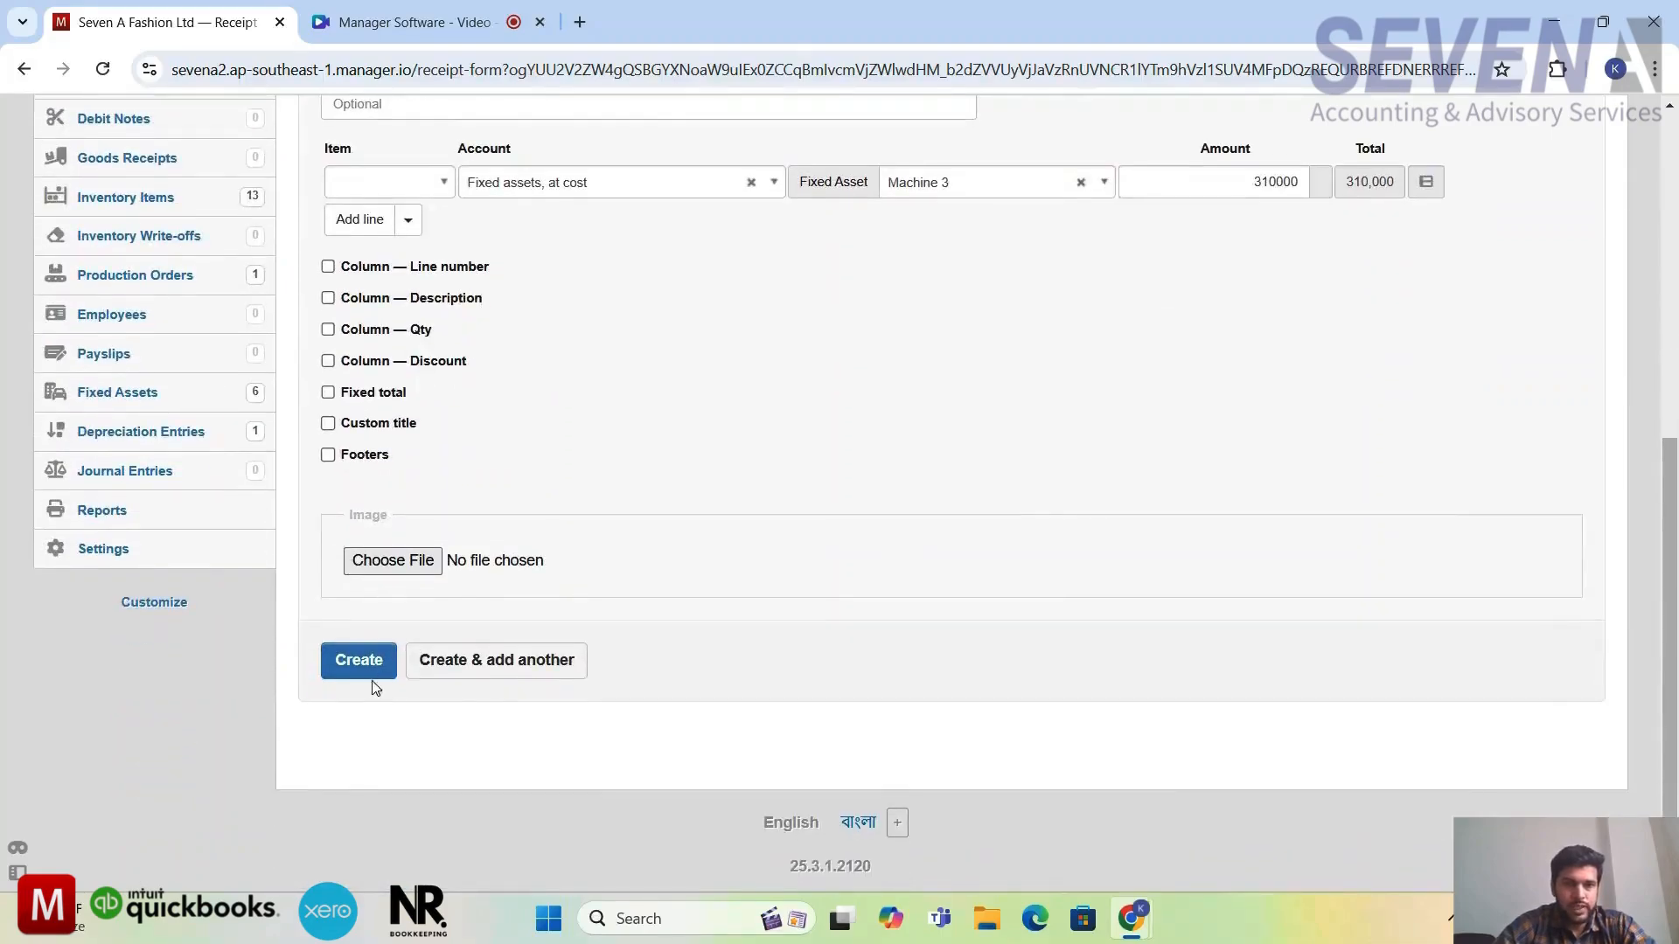
left_click(363, 662)
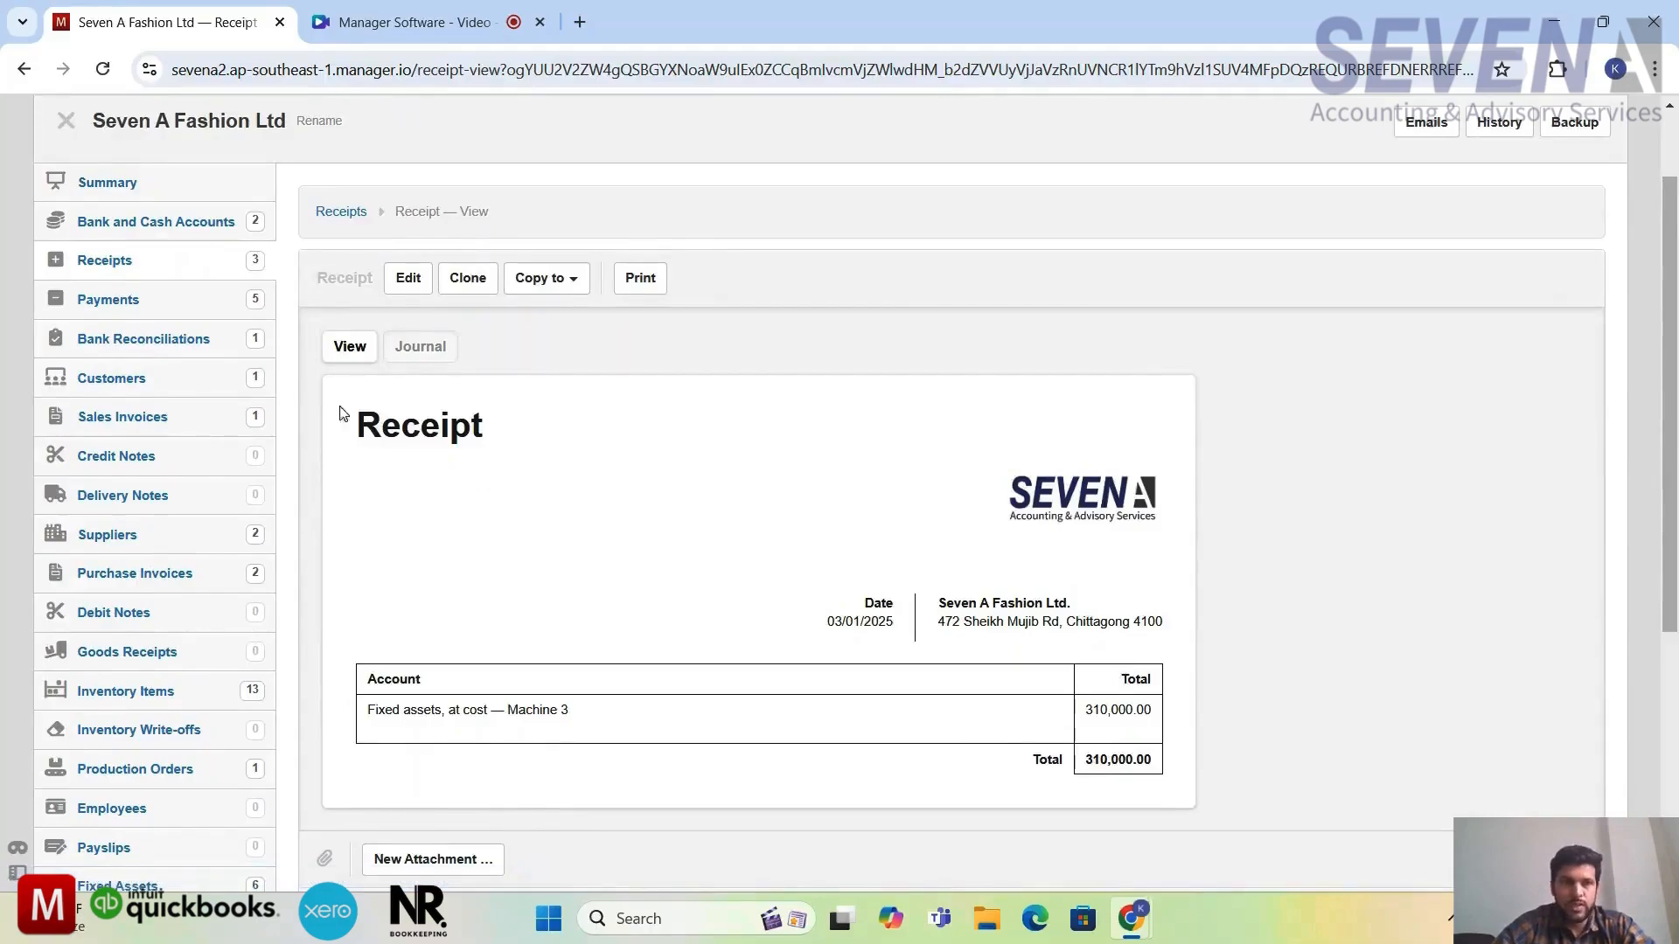
Return to the business summary and check fixed assets at cost, cash, accumulated depreciation and the fixed asset depreciation expense.
left_click(129, 185)
scroll(1234, 654, "down", 5)
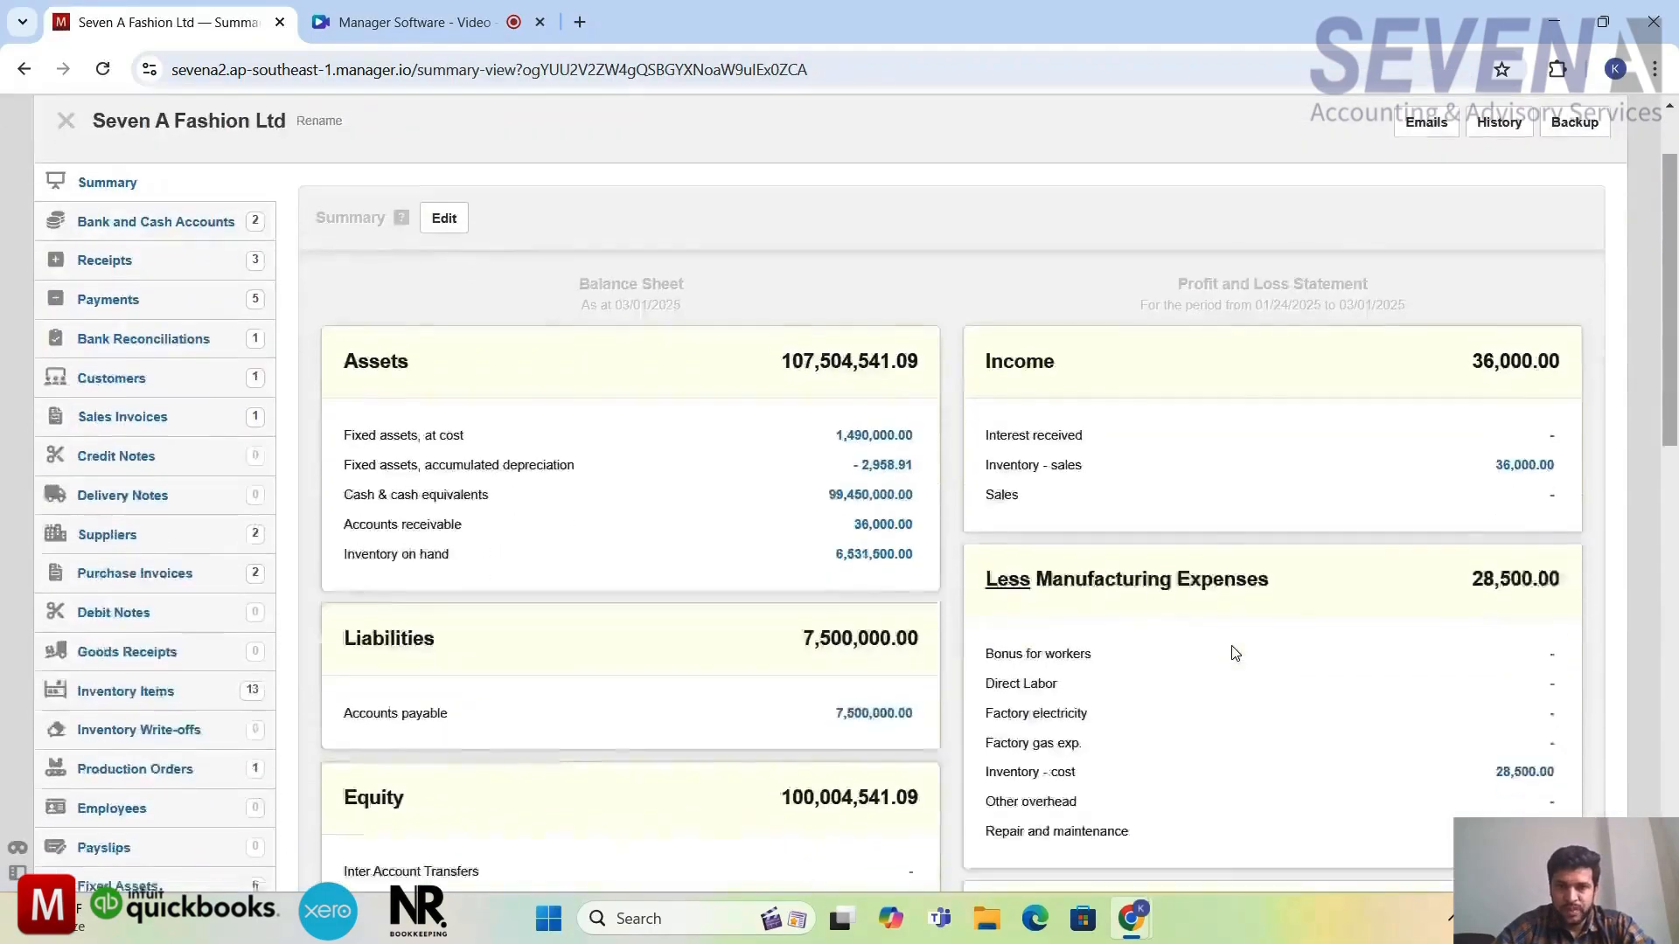
scroll(1169, 495, "up", 2)
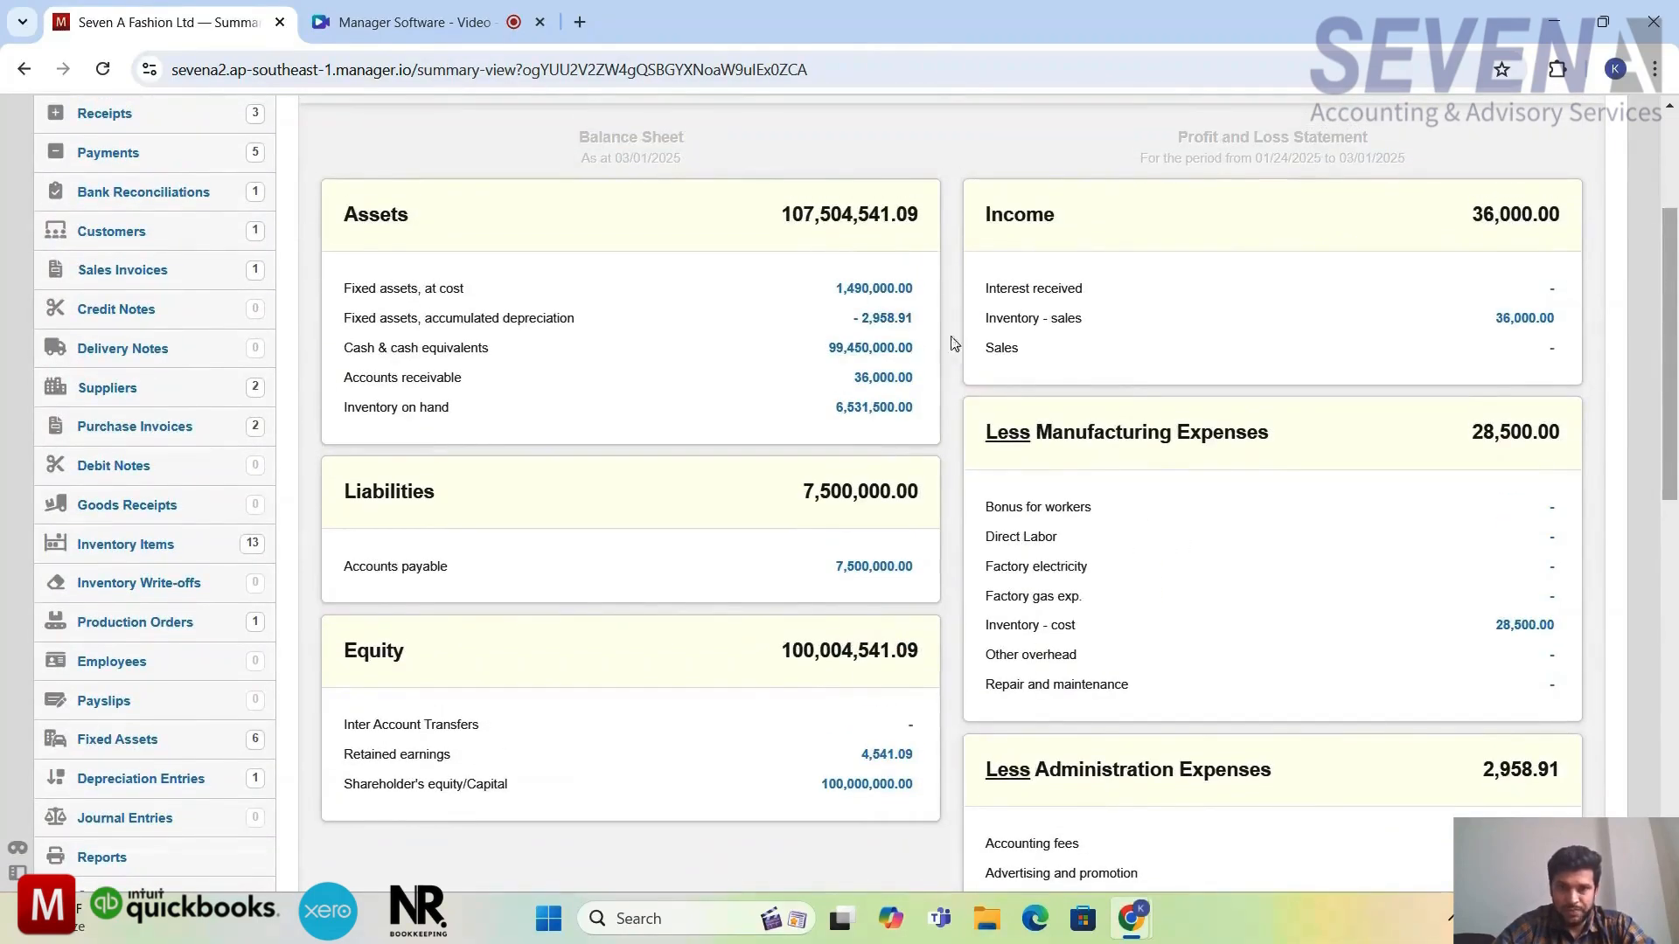
scroll(1100, 591, "down", 3)
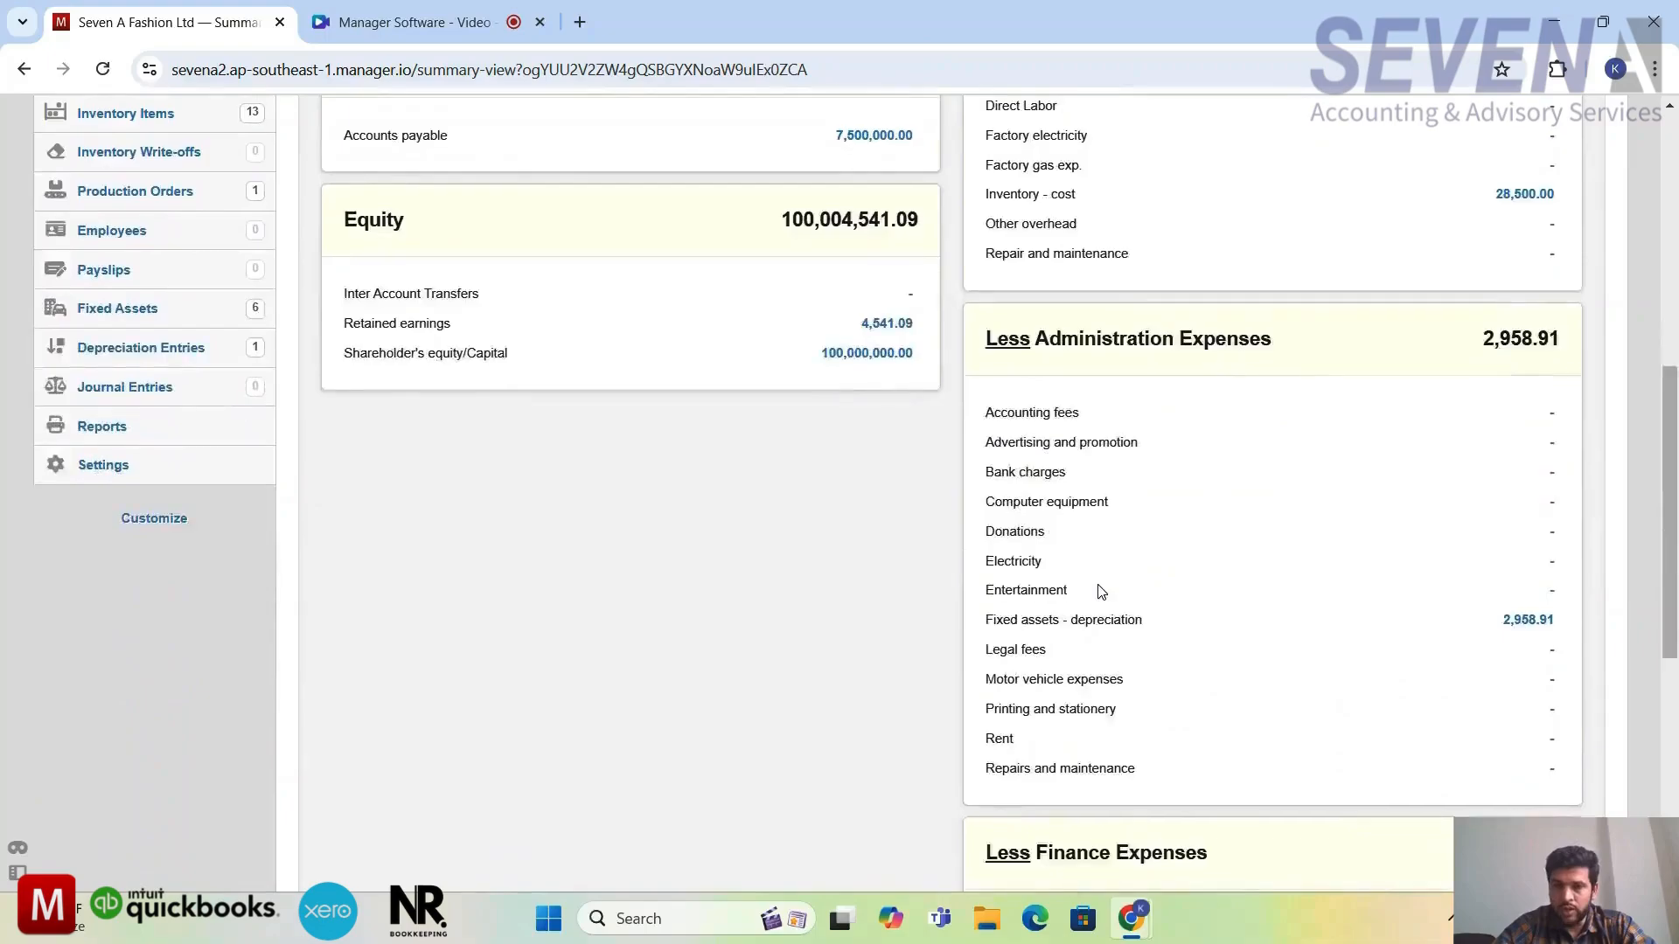
Open the Machine 3 record from the fixed assets list for editing.
scroll(1100, 591, "up", 3)
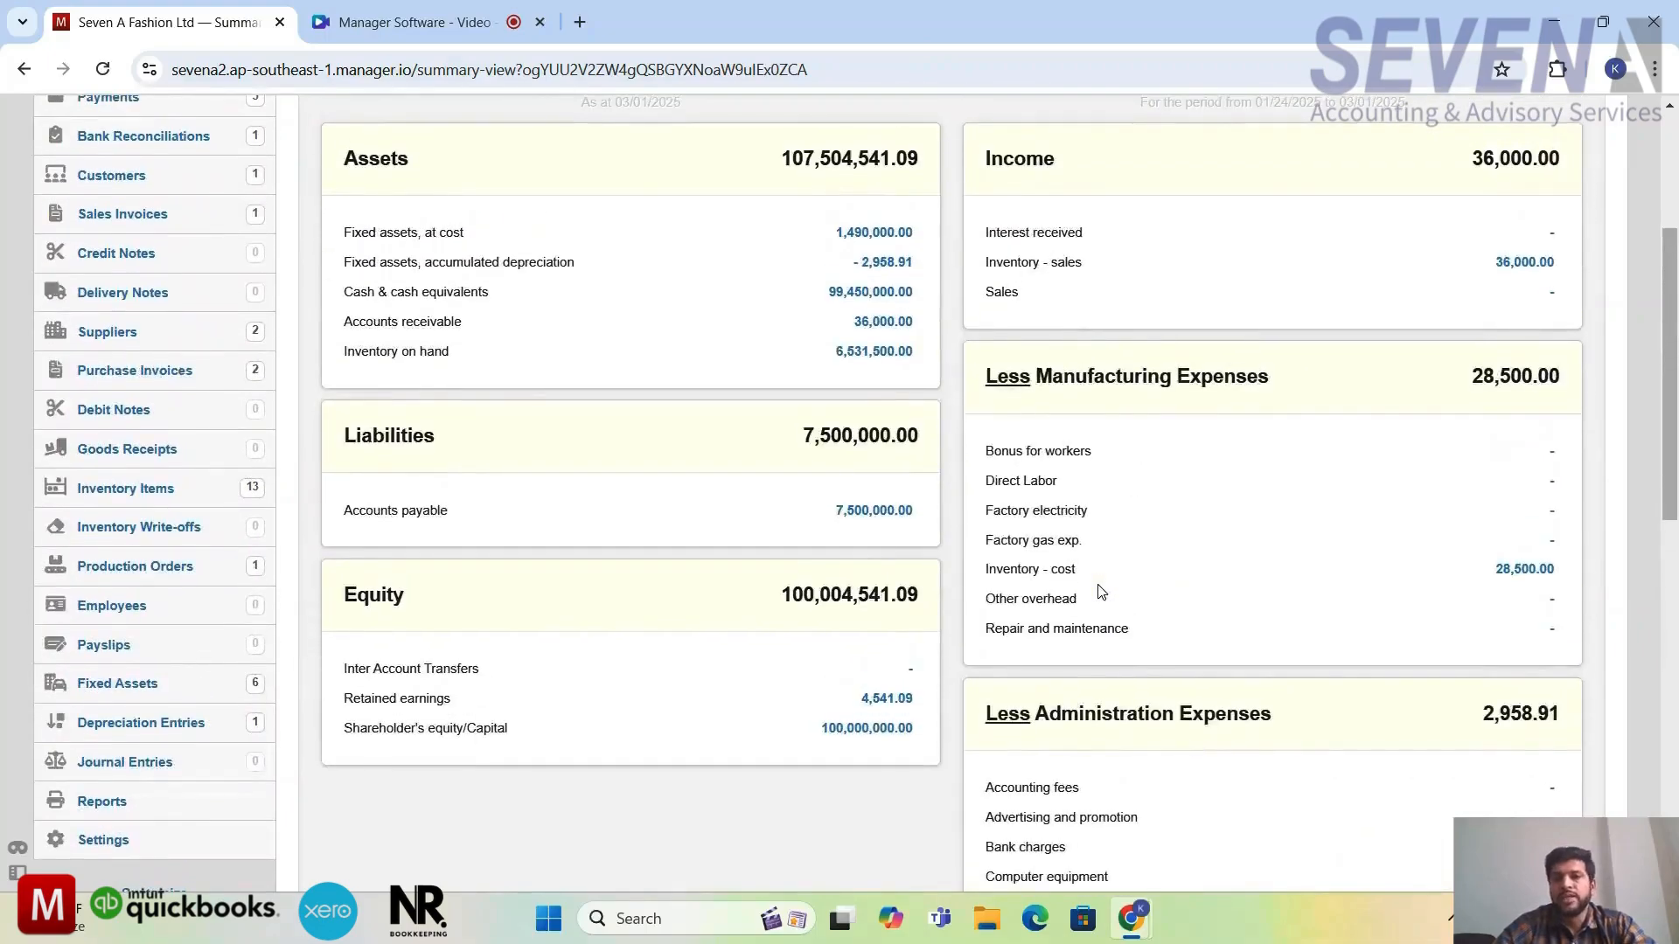
scroll(1100, 591, "down", 1)
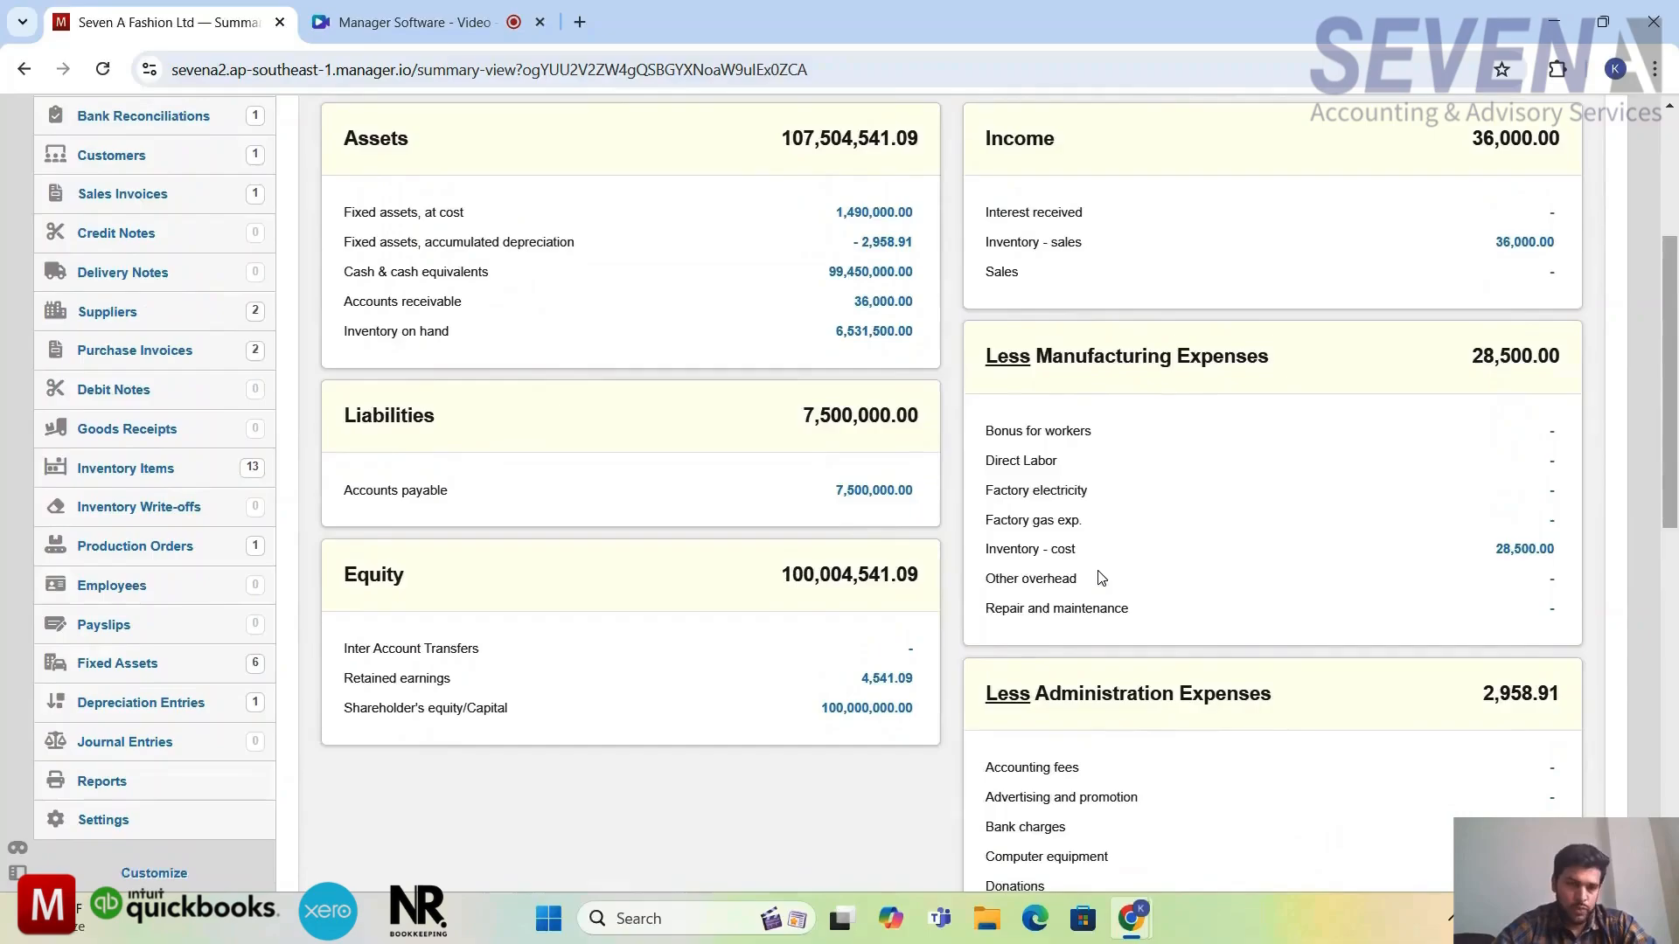
scroll(1100, 578, "down", 1)
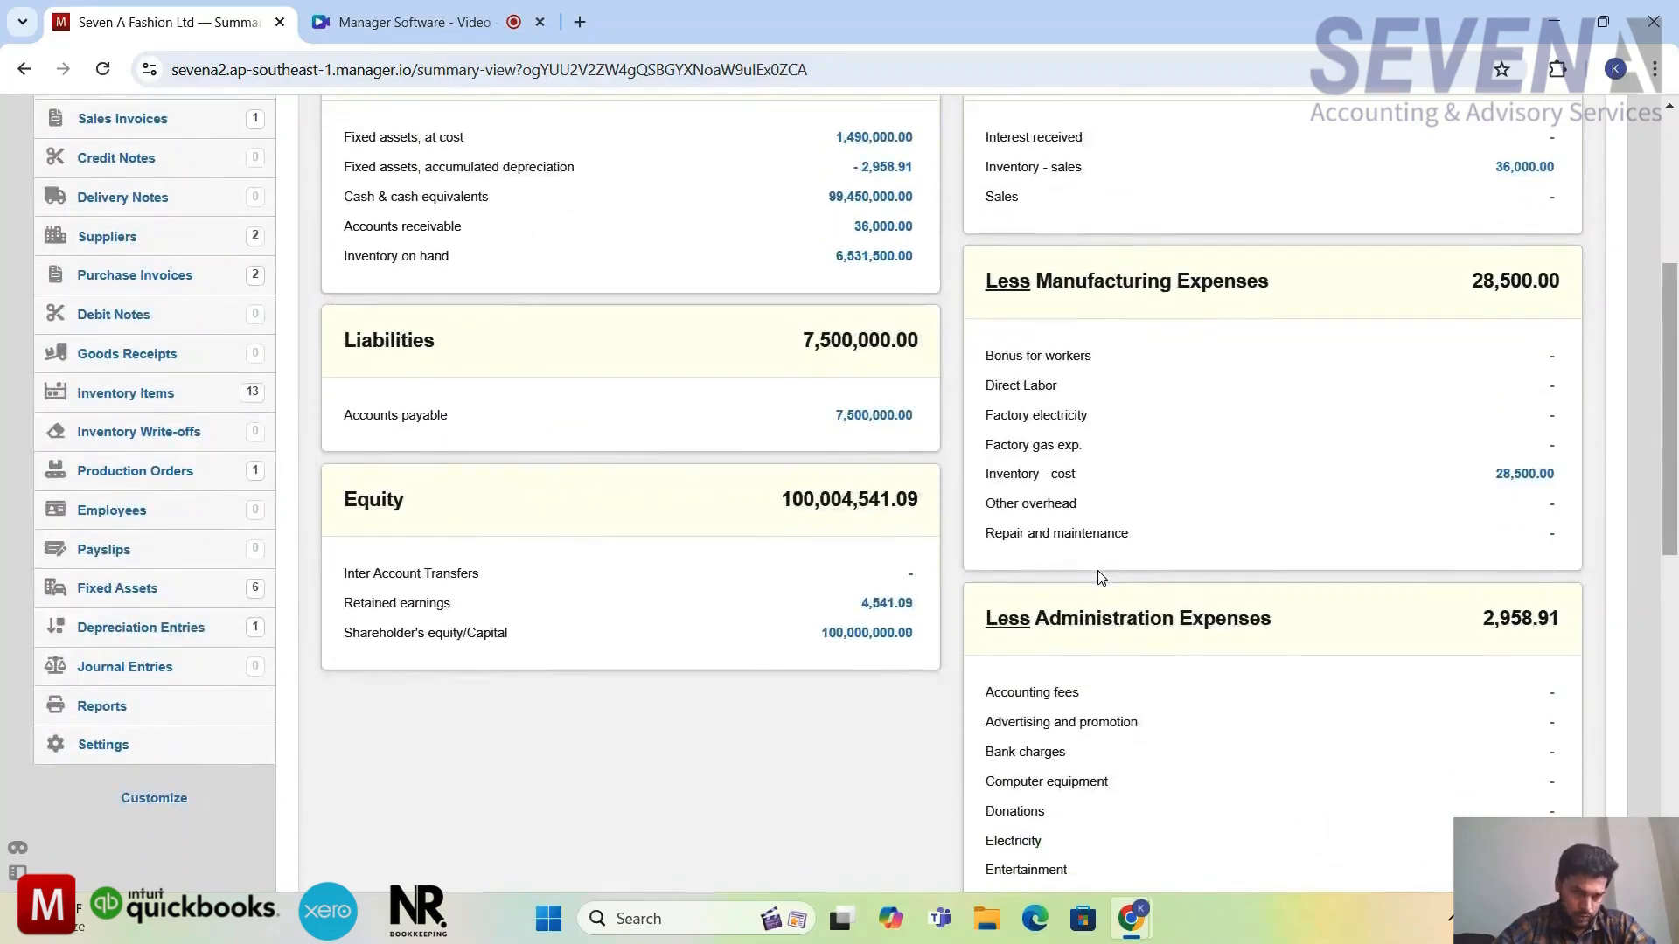
left_click(150, 595)
scroll(940, 682, "down", 1)
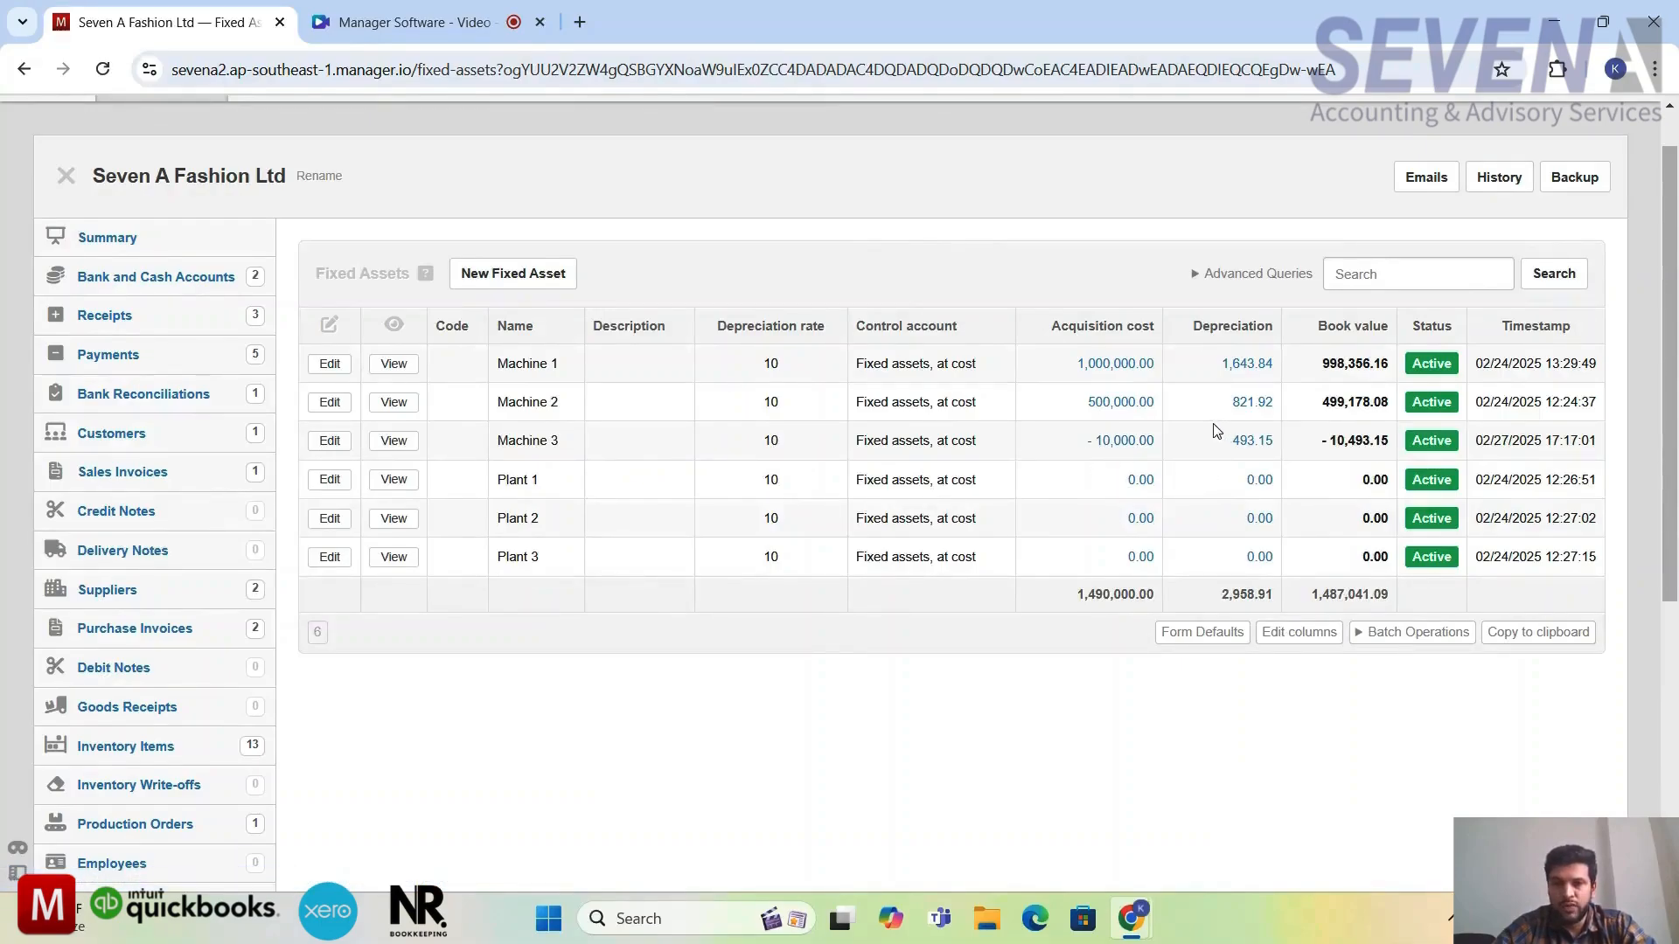
left_click(333, 448)
scroll(698, 591, "down", 3)
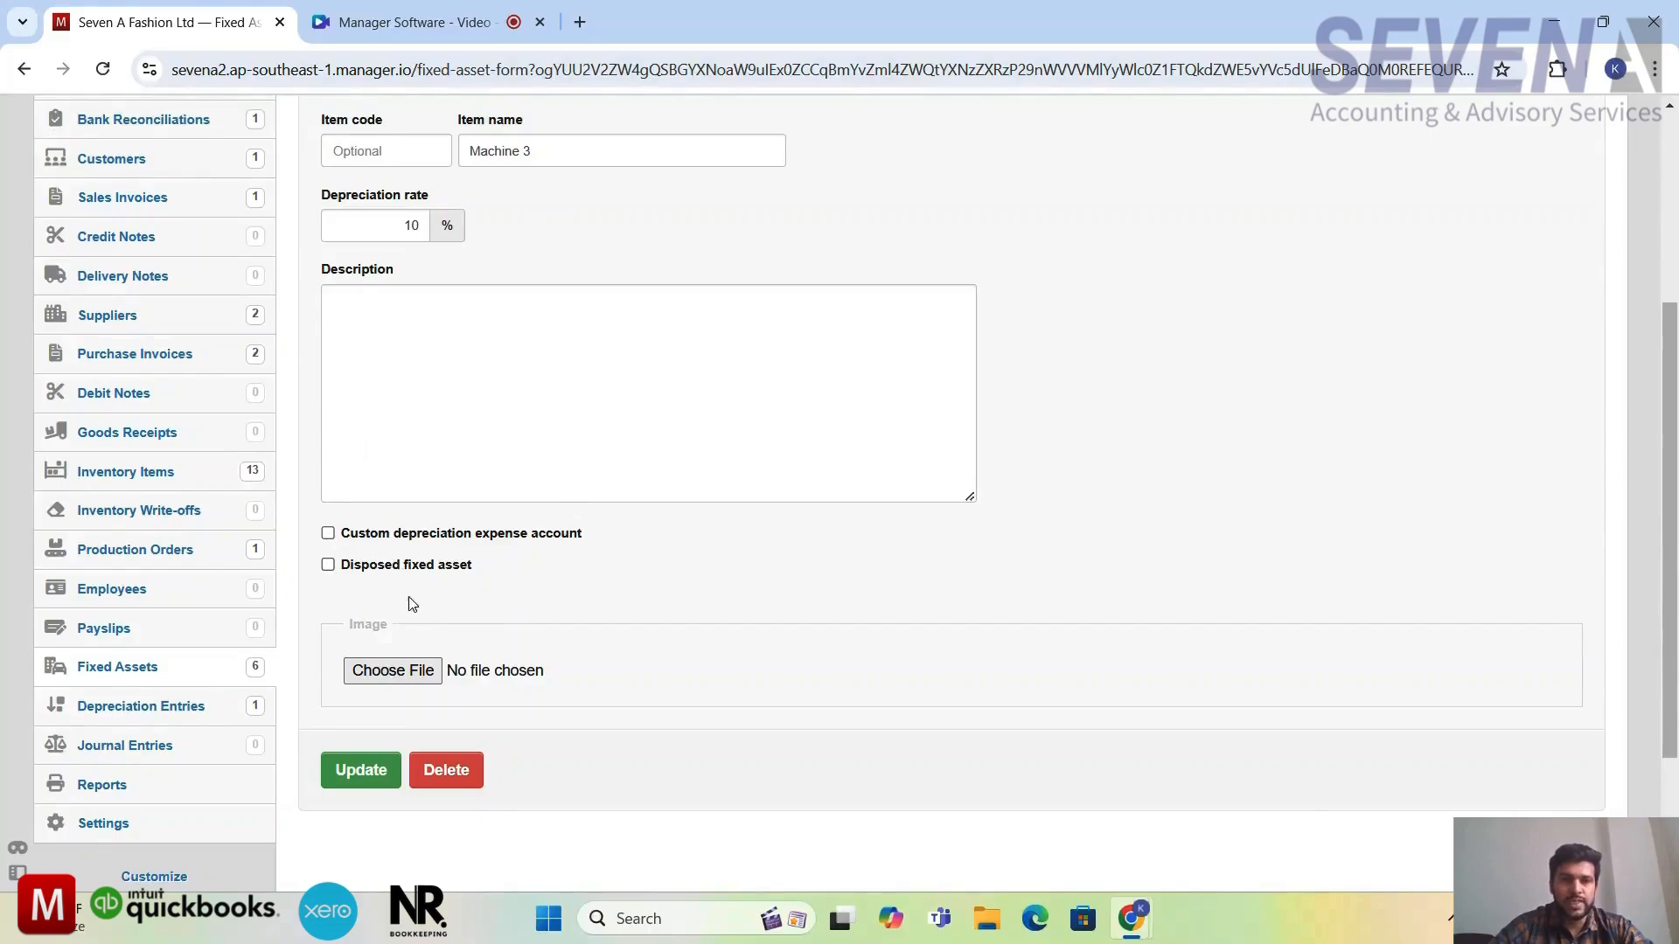
Mark Machine 3 as a disposed fixed asset with disposal date 2/27/2025 and save the record.
left_click(328, 565)
scroll(719, 708, "down", 1)
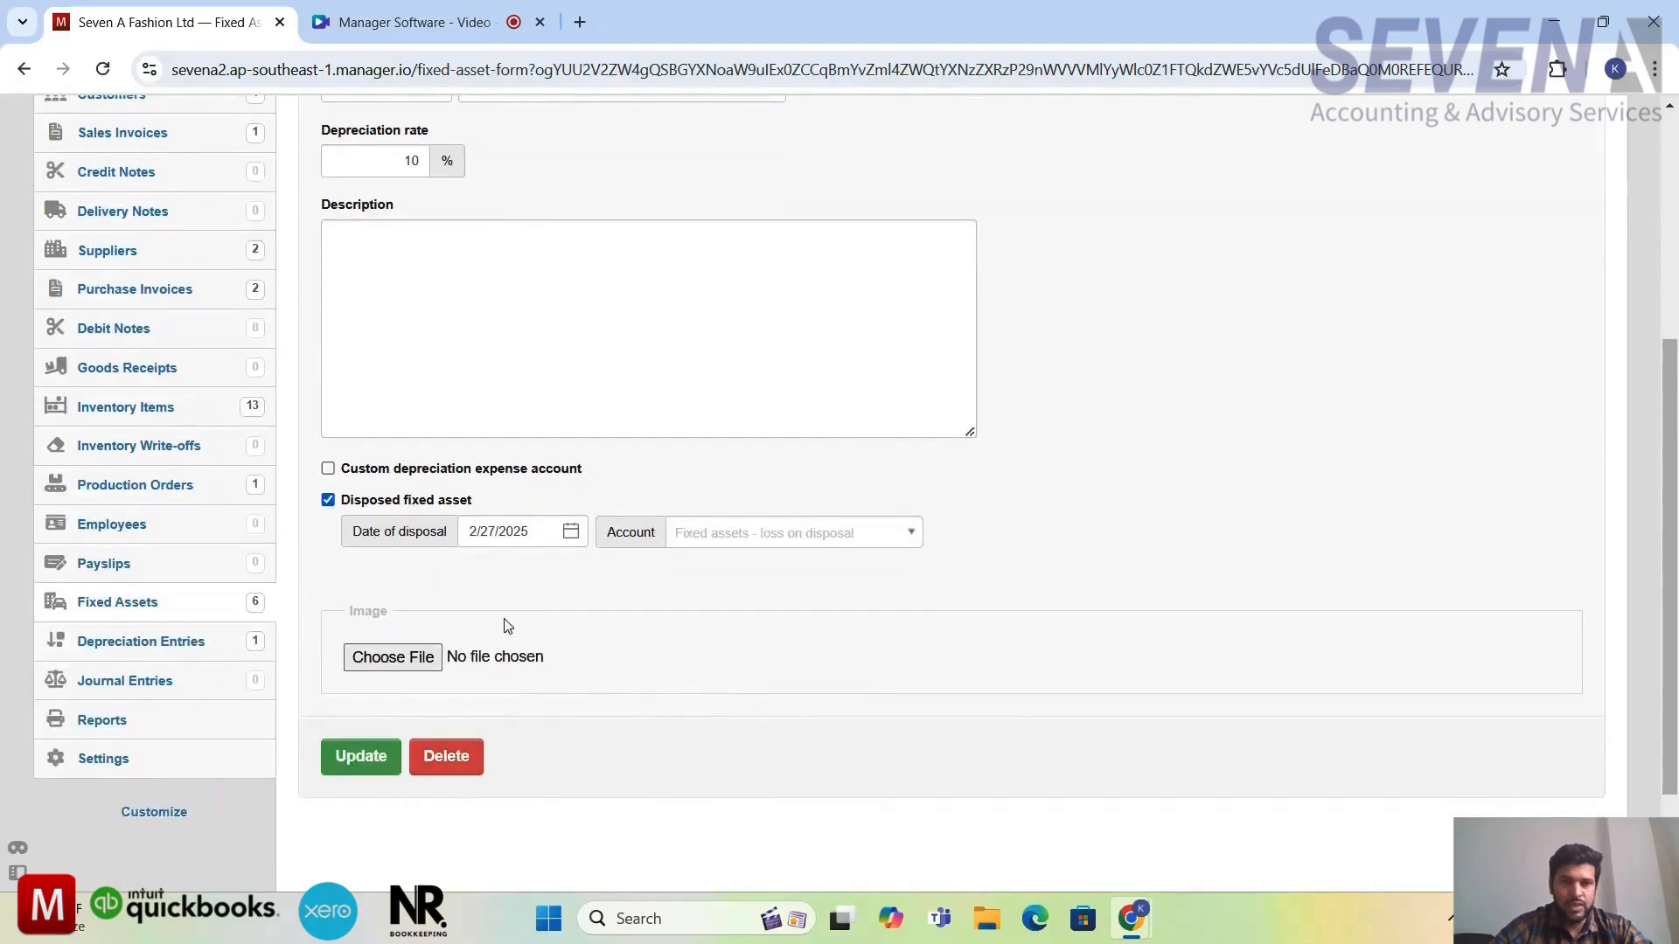
left_click(526, 540)
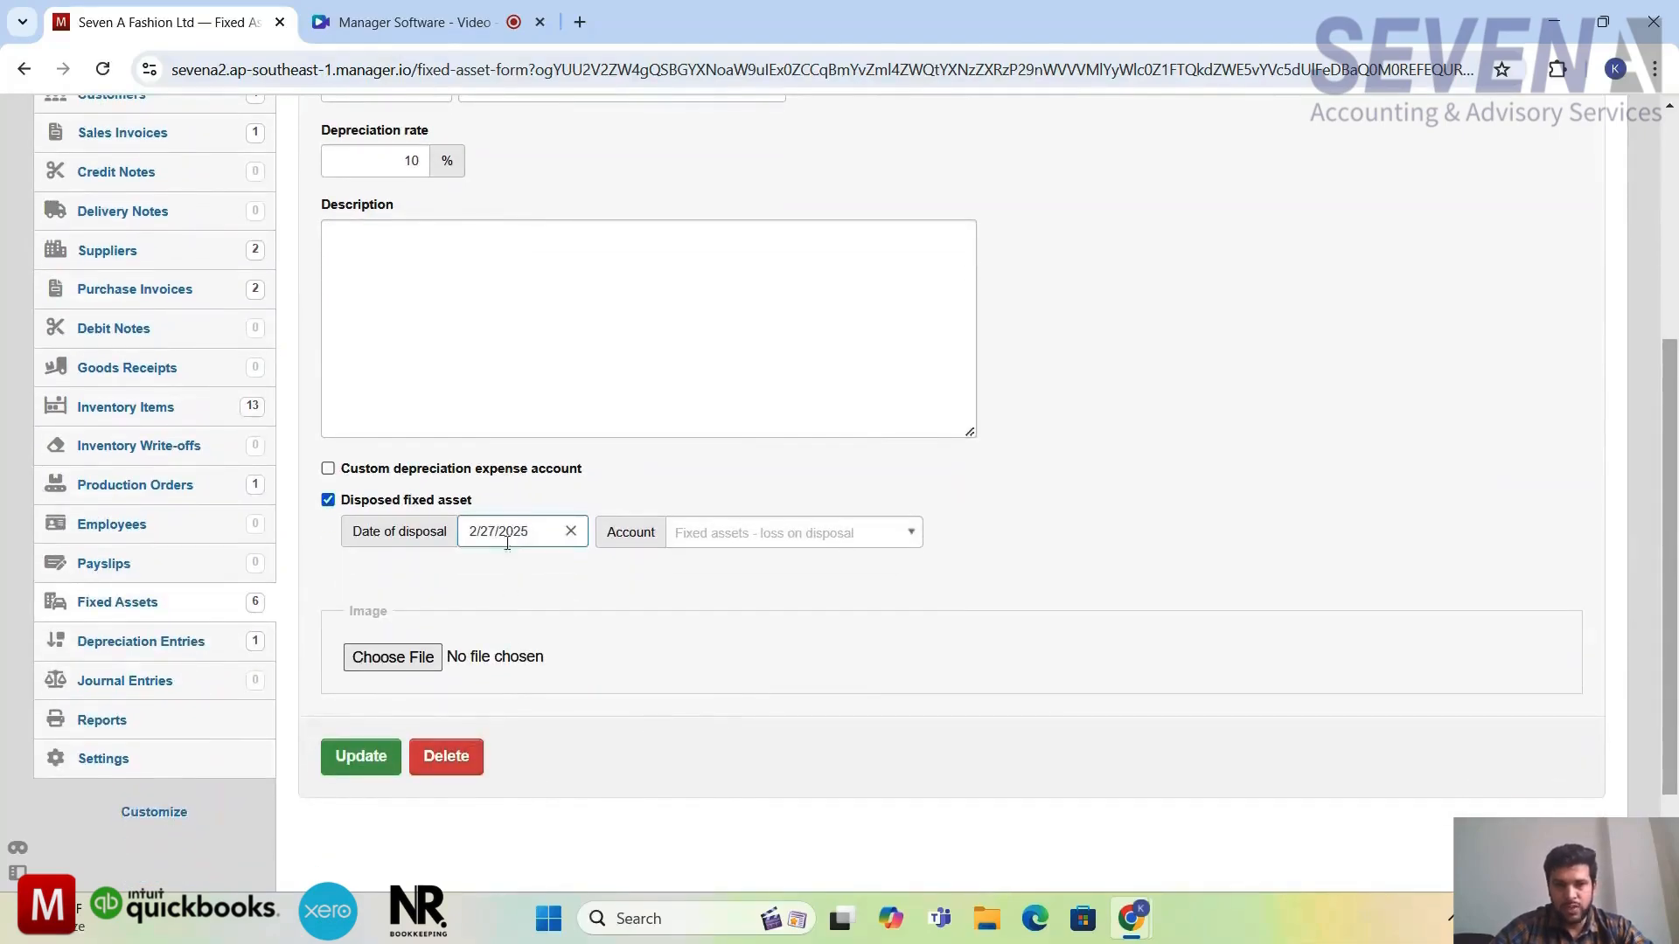
left_click(569, 605)
scroll(570, 605, "down", 1)
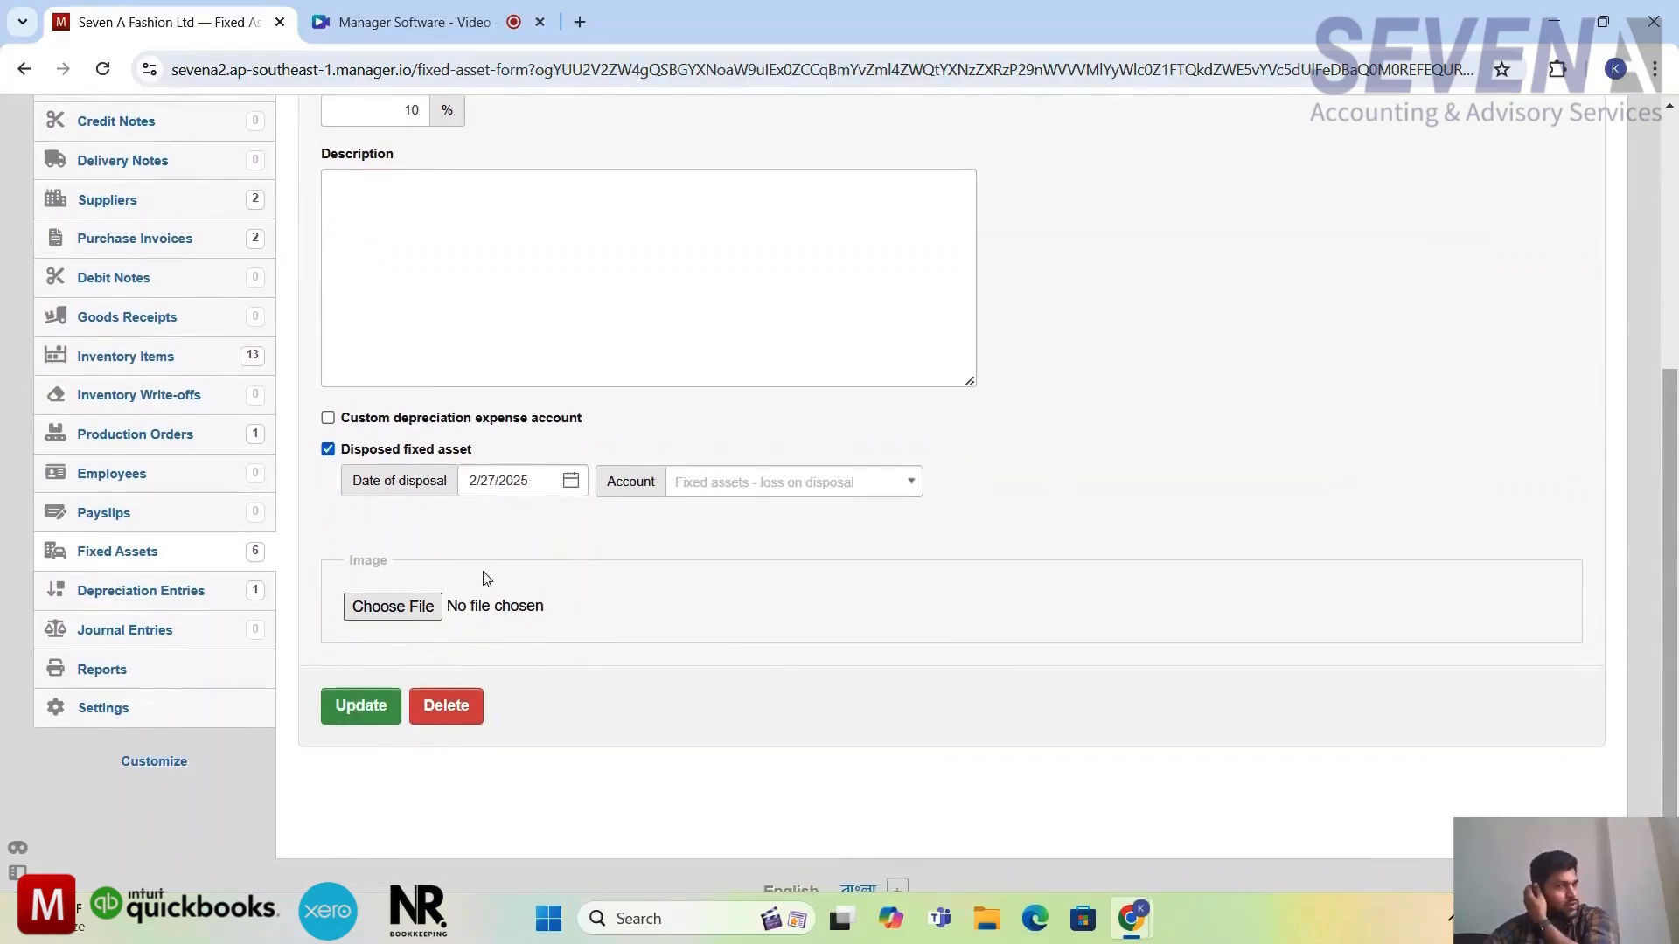
left_click(498, 485)
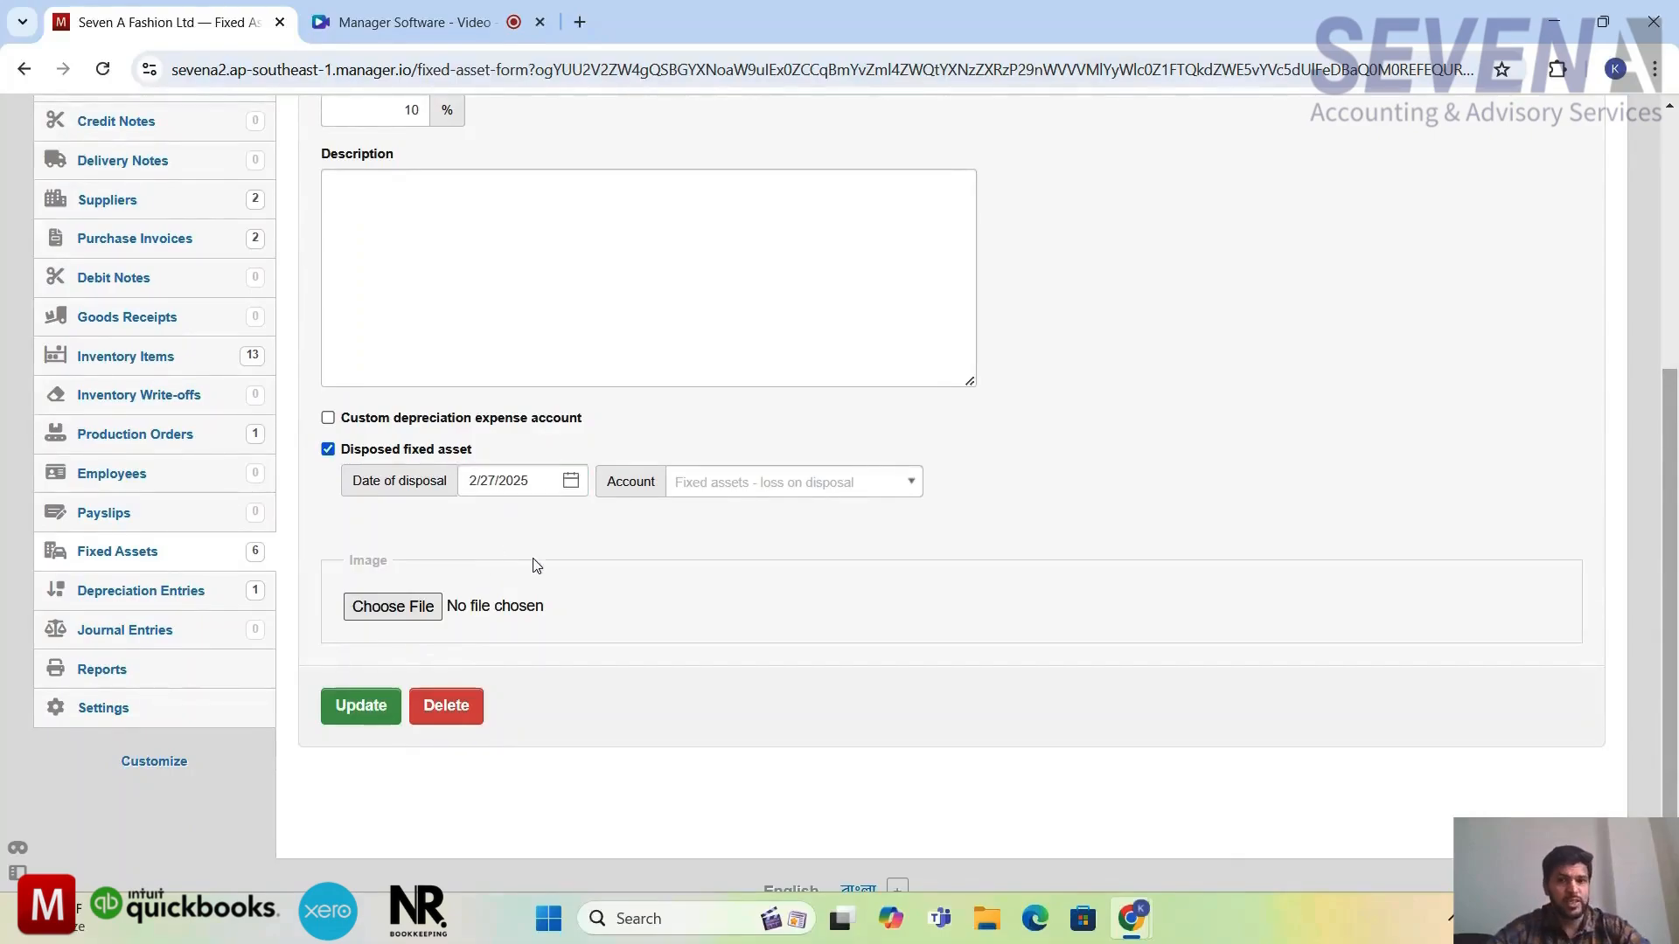
scroll(534, 564, "down", 1)
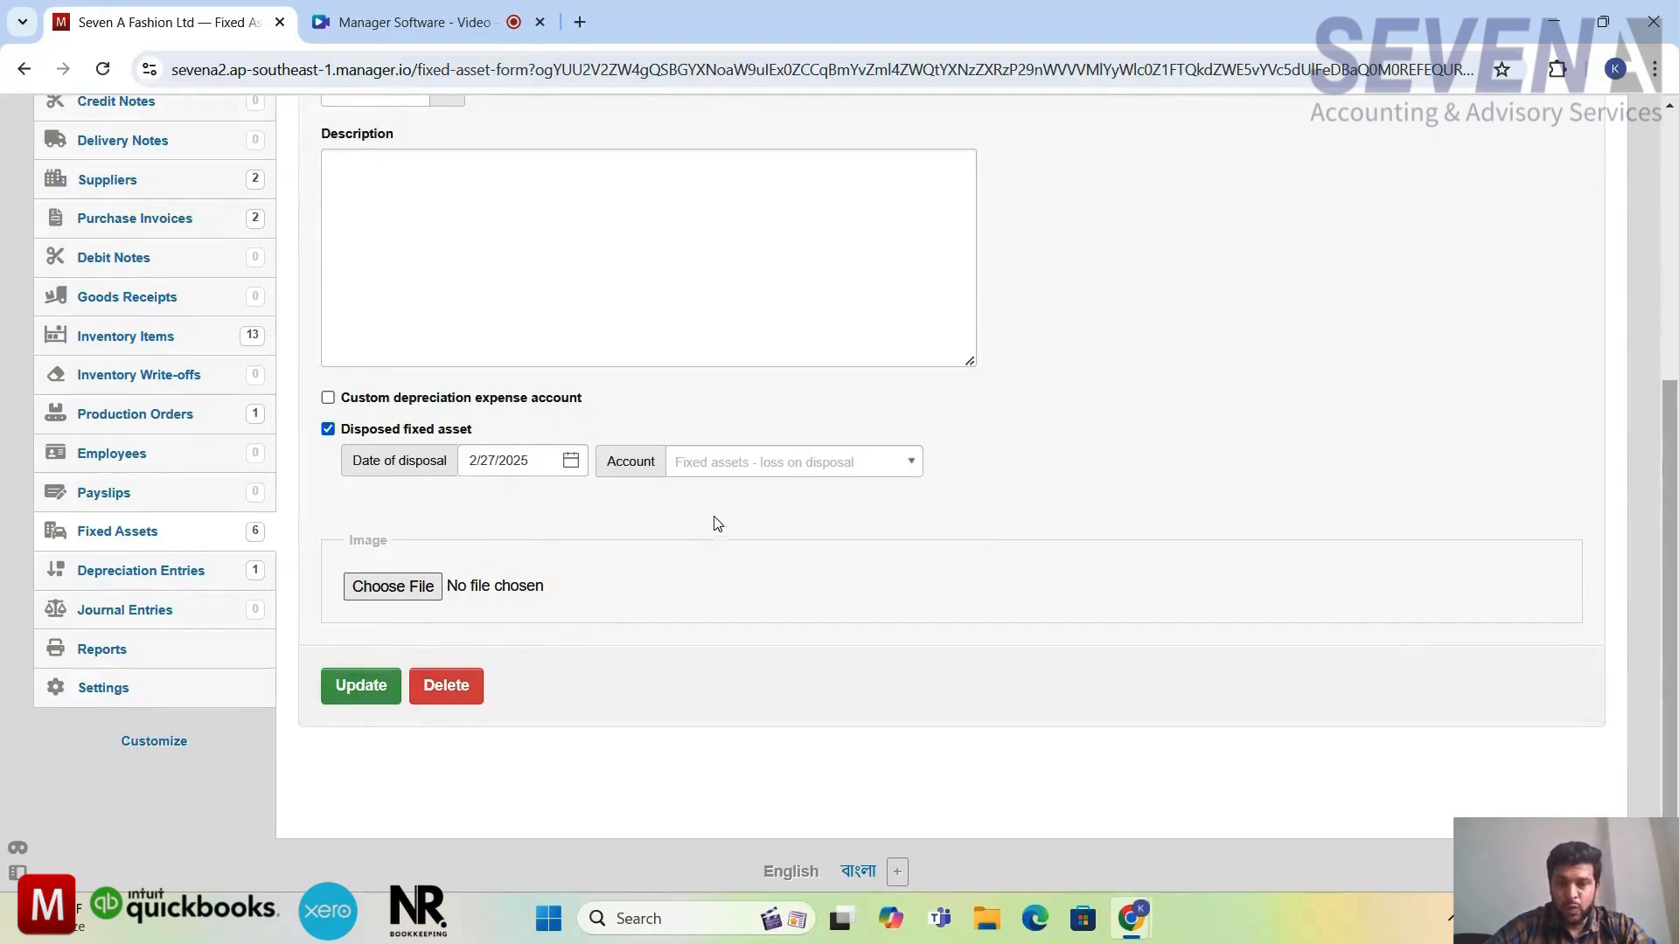
scroll(644, 574, "up", 1)
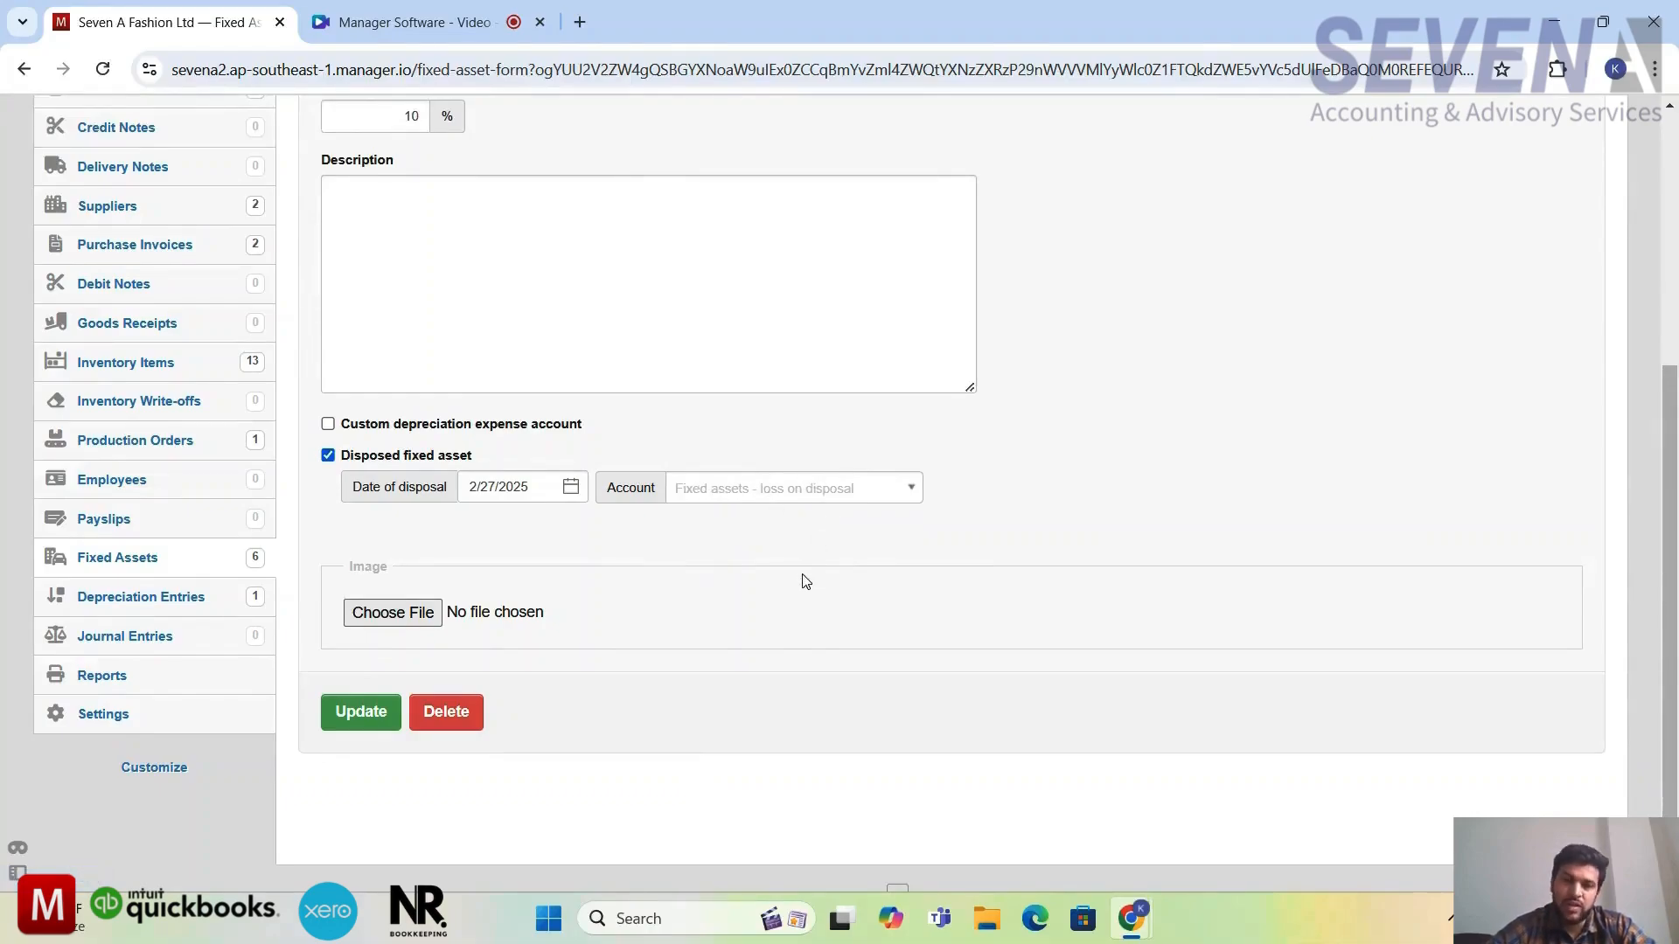
scroll(806, 582, "down", 1)
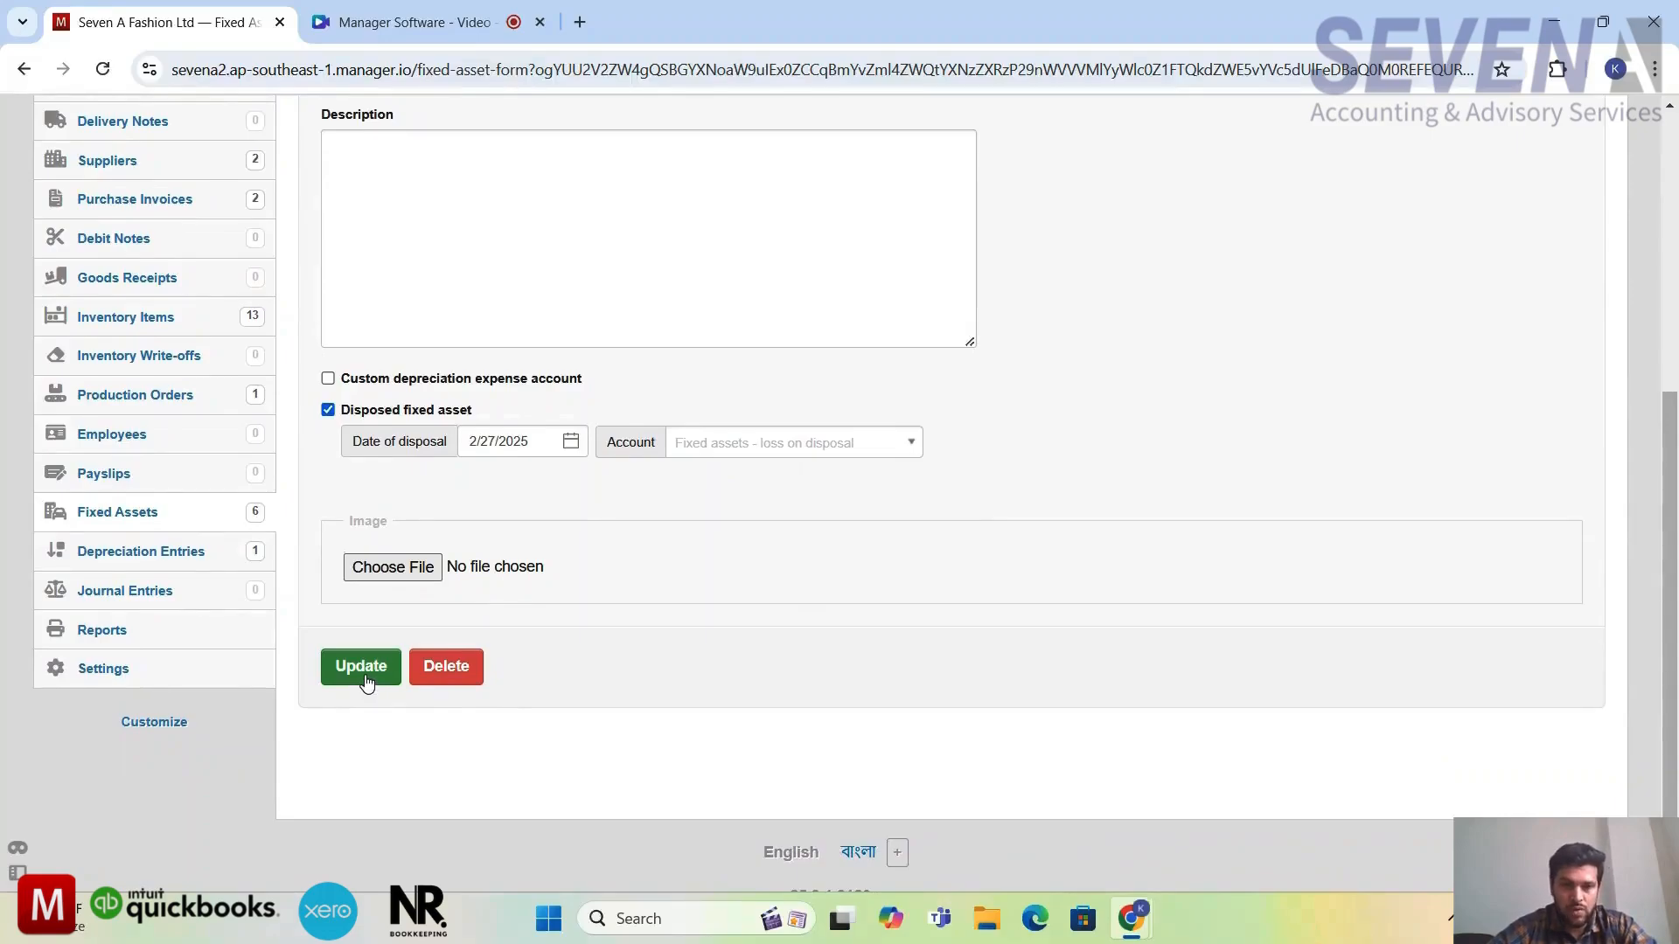
left_click(367, 683)
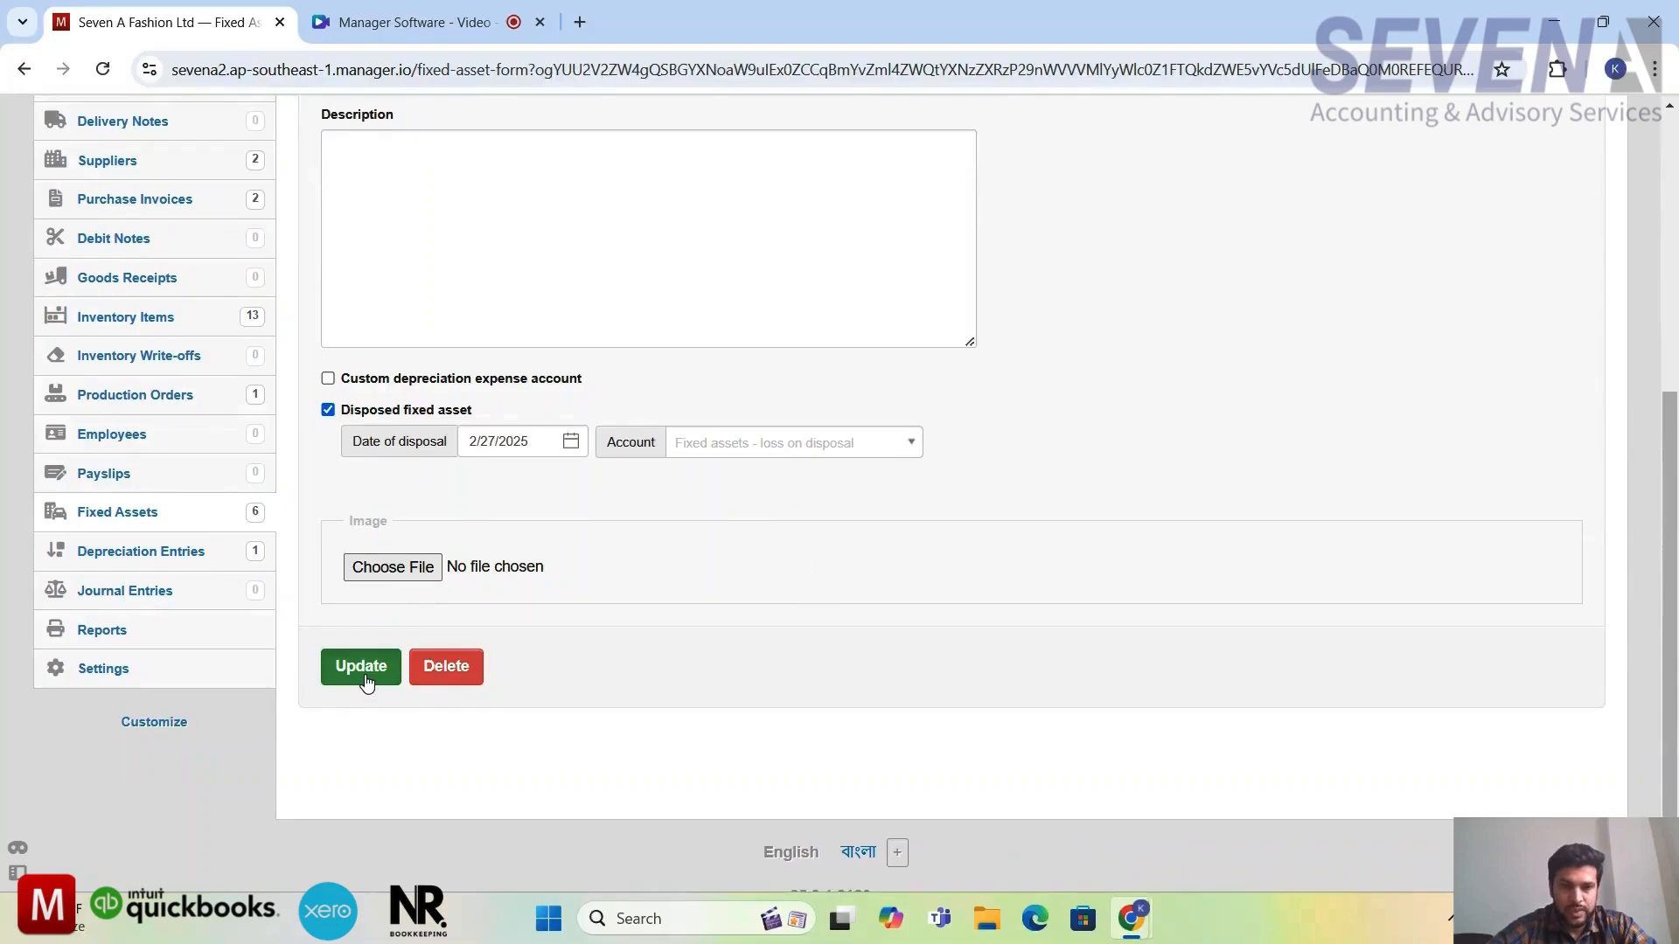
Review Machine 3 in the fixed assets list and check the loss on disposal line under Other Income in the business summary.
scroll(865, 752, "down", 1)
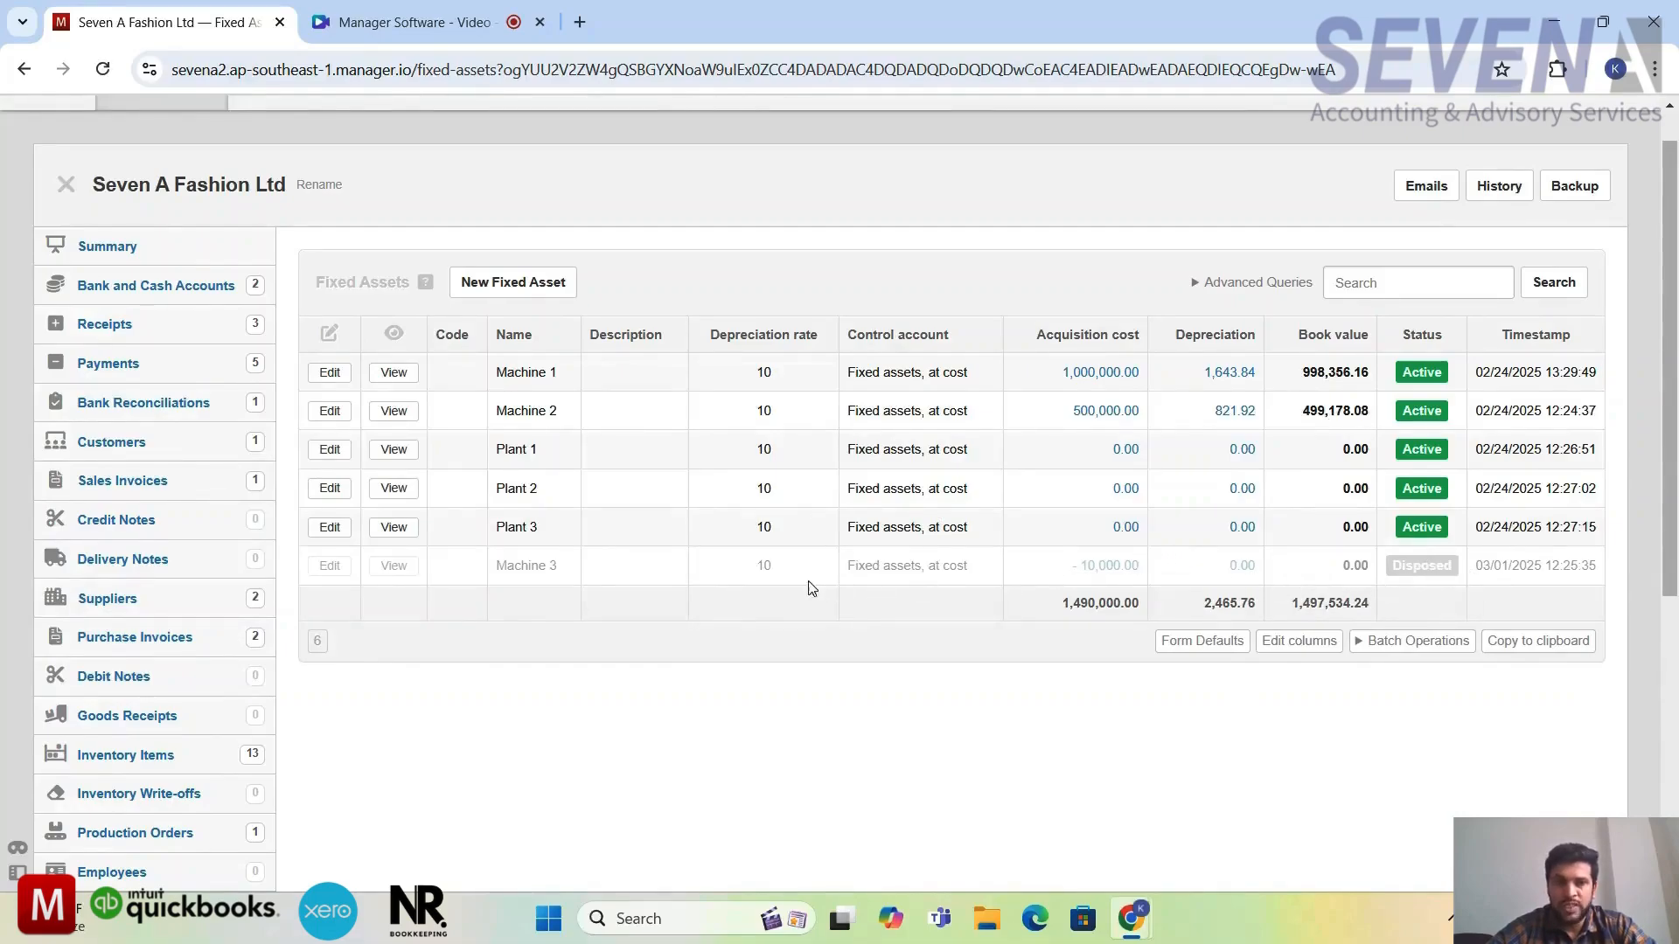
scroll(759, 617, "up", 1)
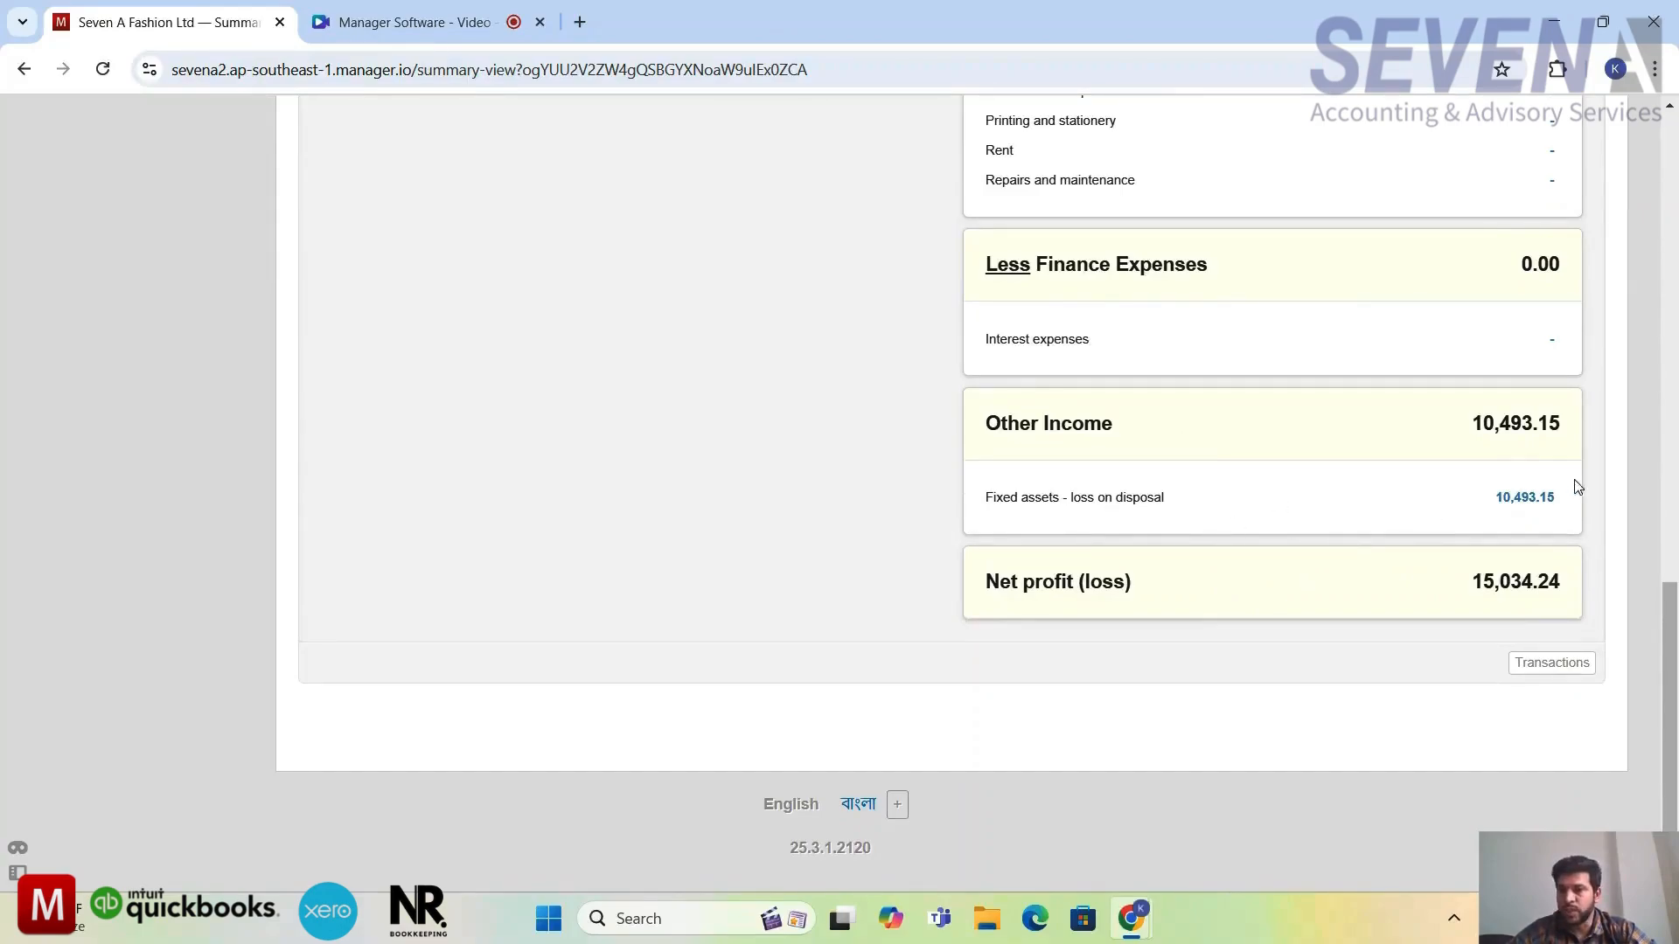
left_click_drag(1556, 499, 1497, 497)
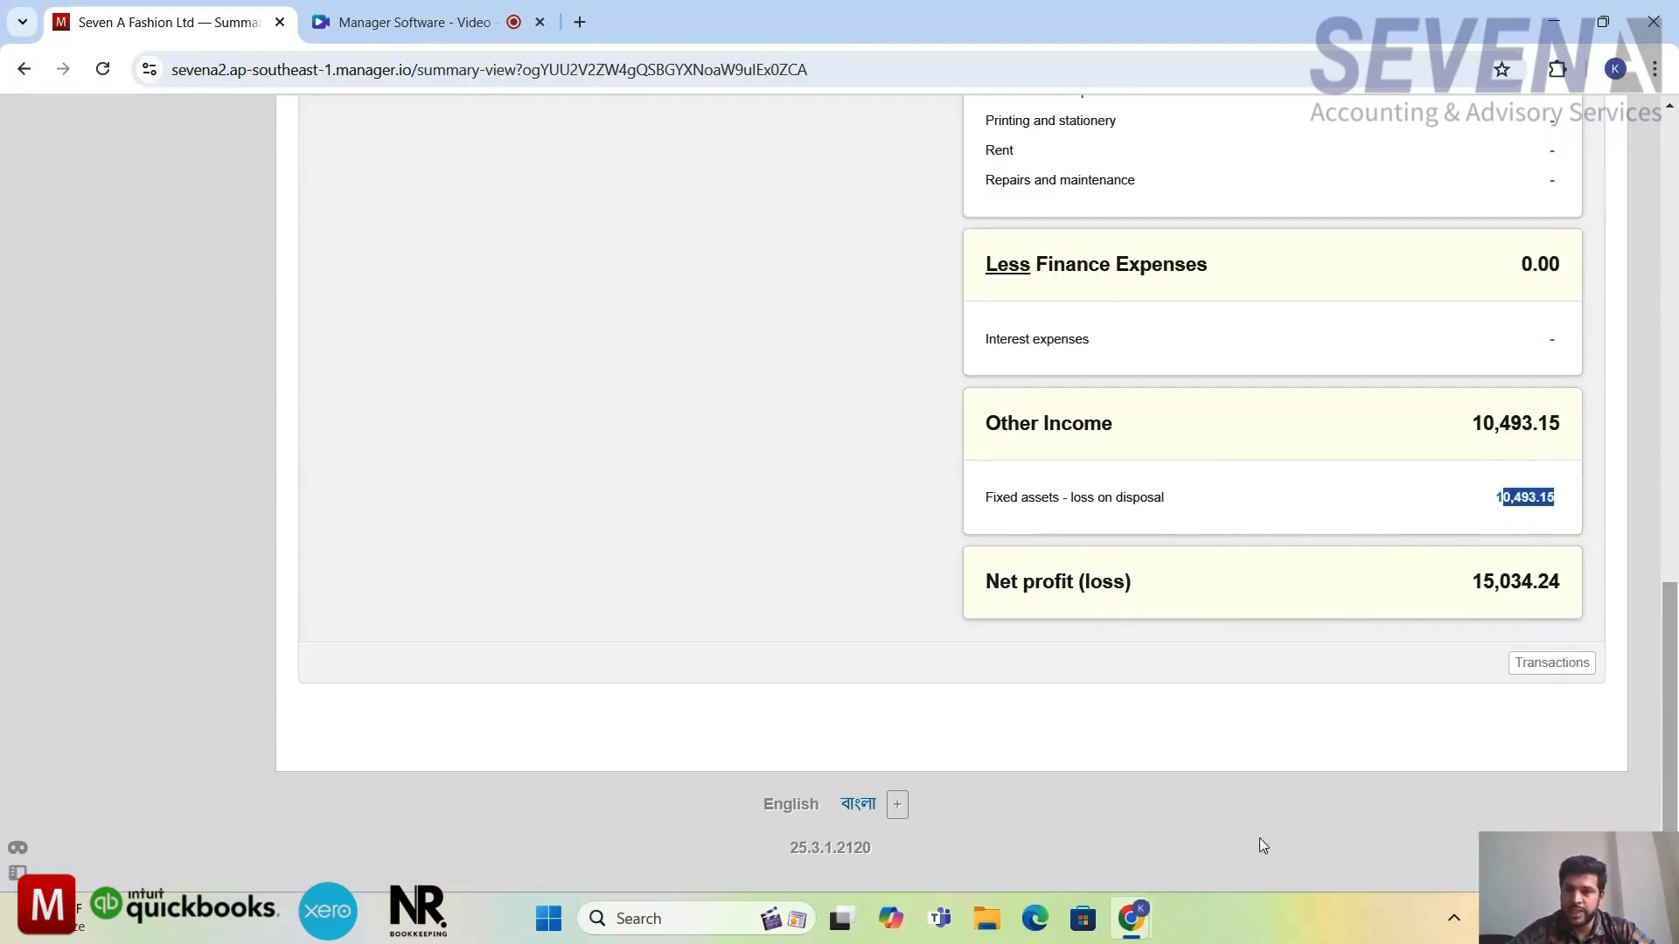
left_click(1307, 517)
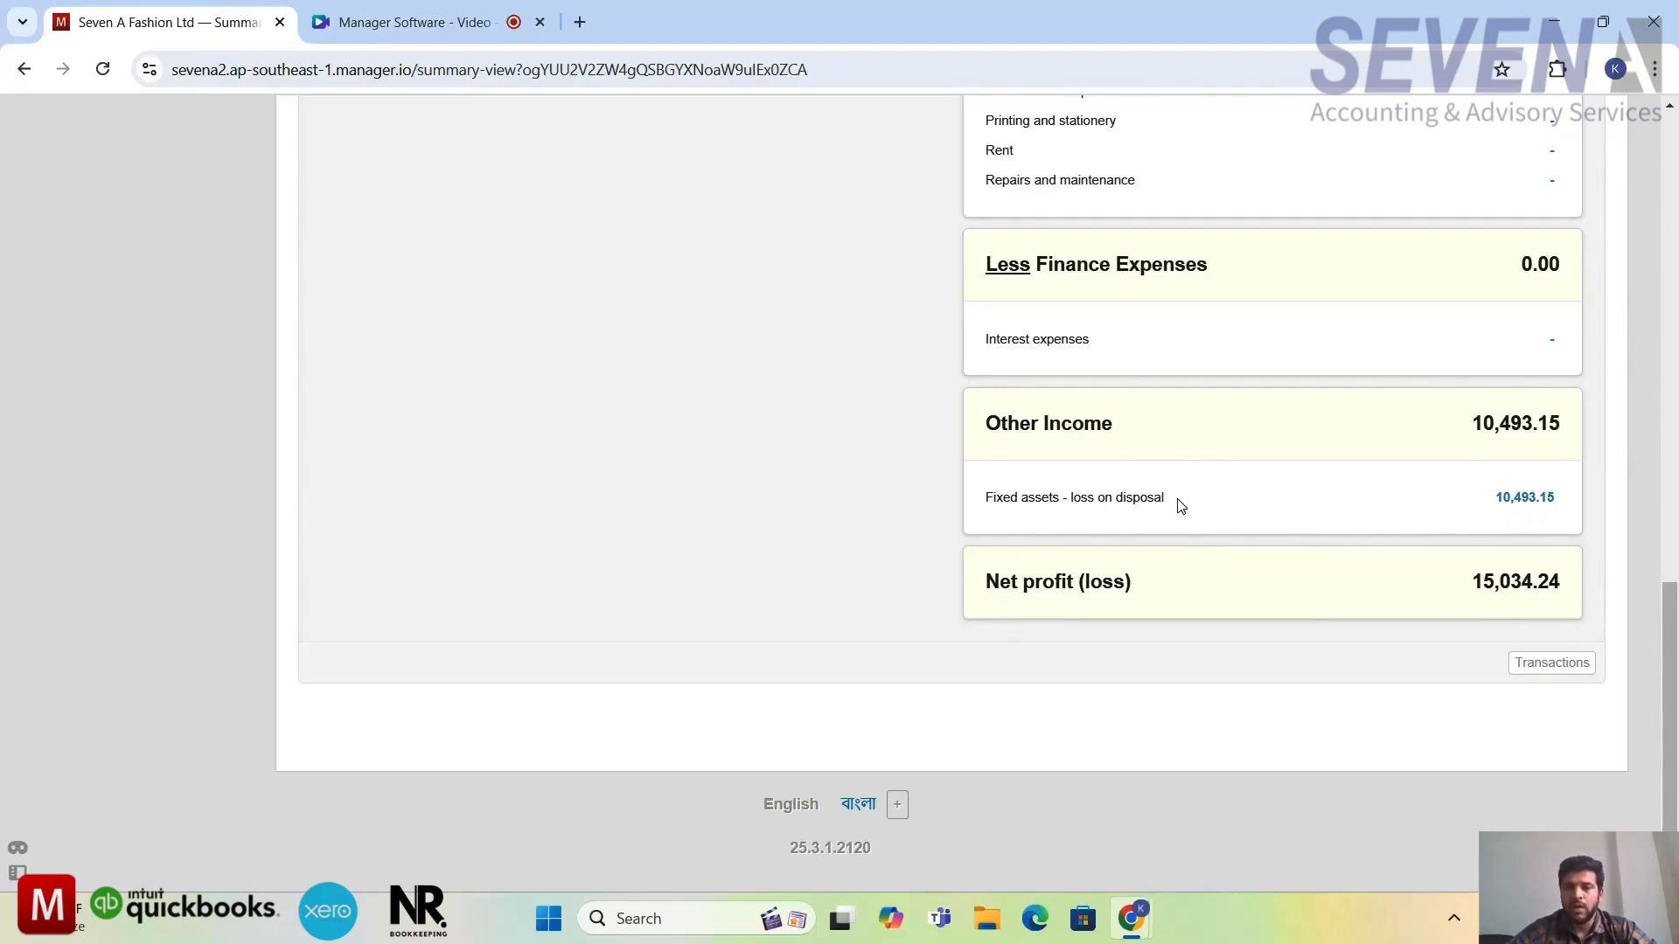
Open the Fixed assets - loss on disposal account from the chart of accounts for editing.
scroll(1181, 506, "up", 3)
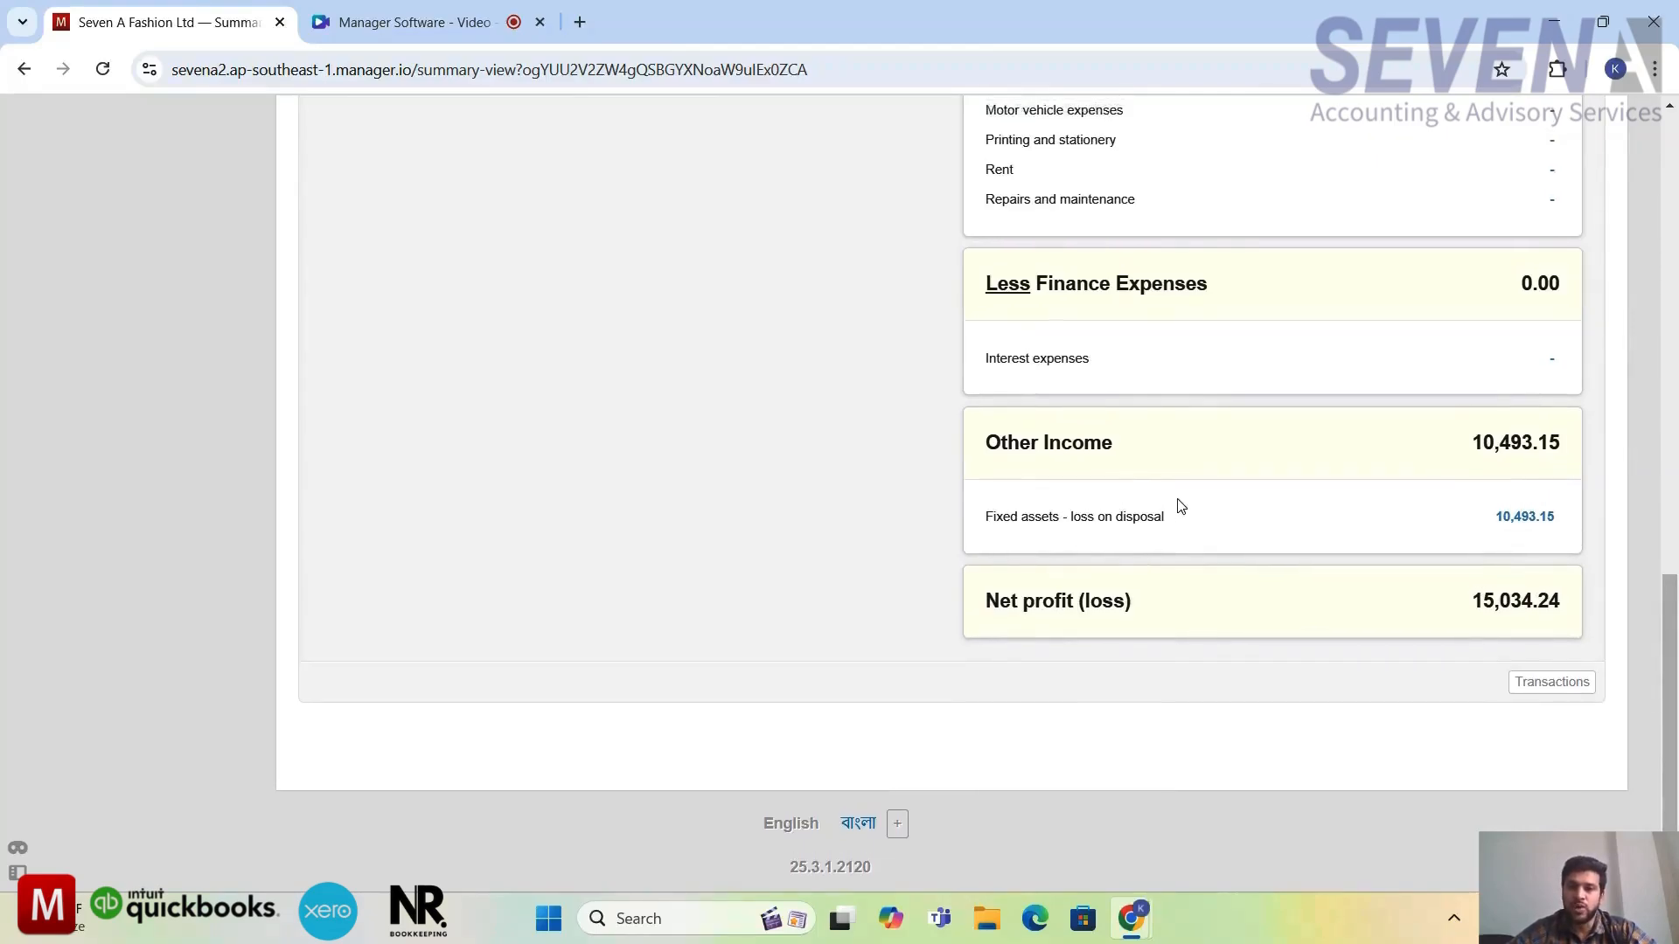
scroll(1181, 506, "up", 2)
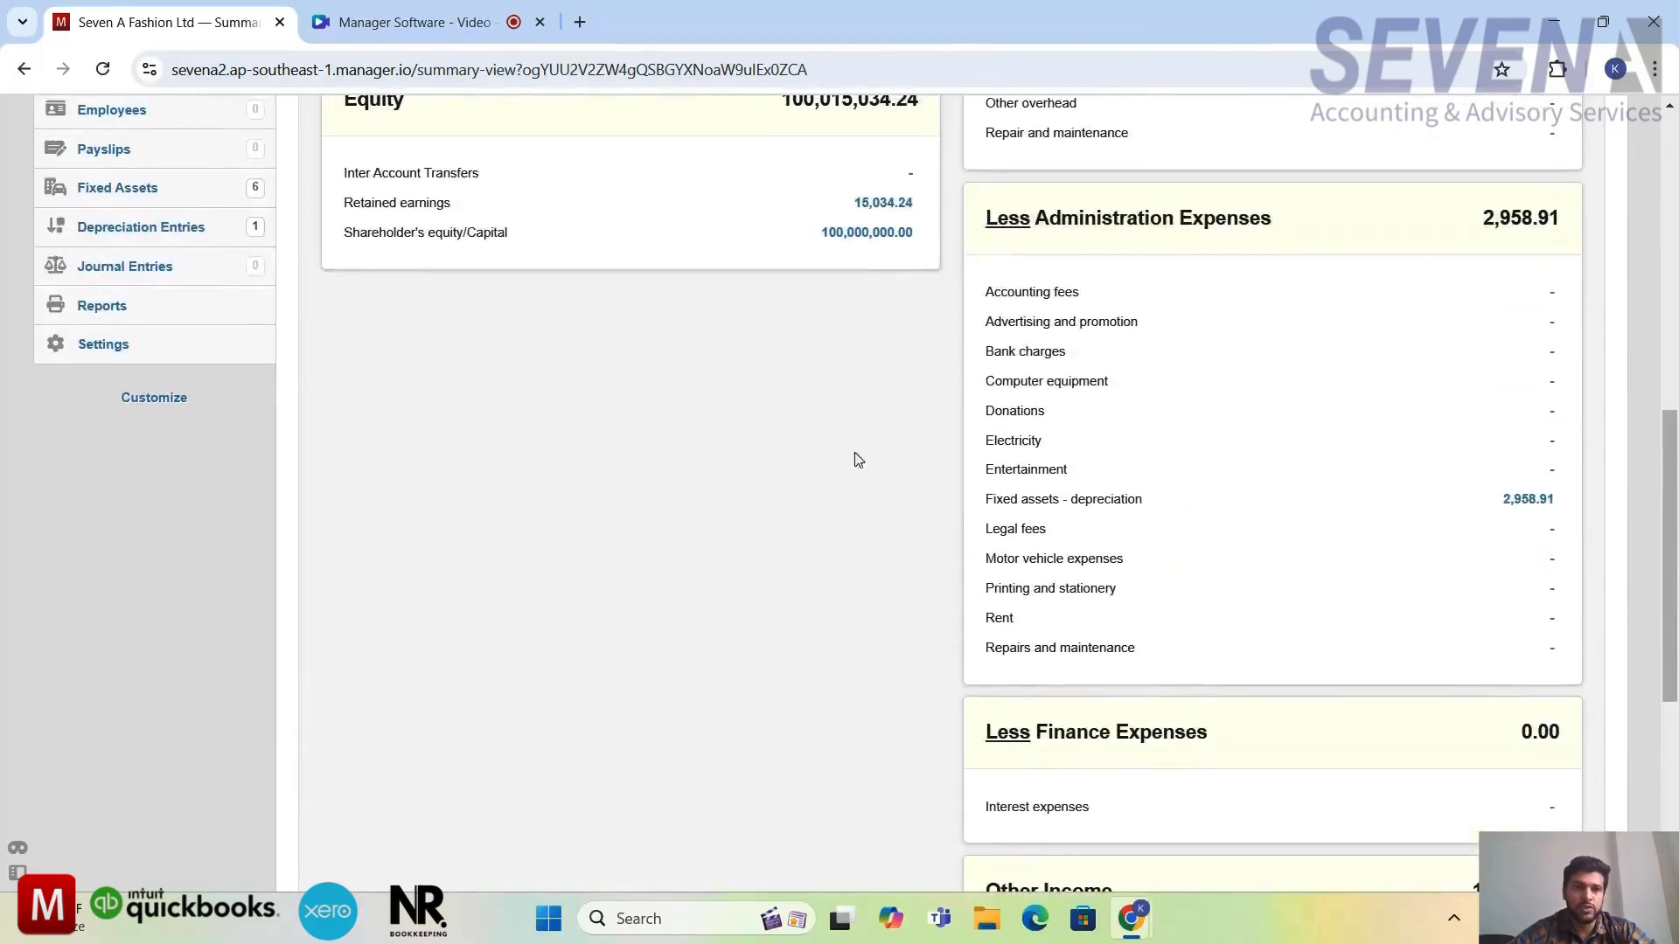
left_click(131, 345)
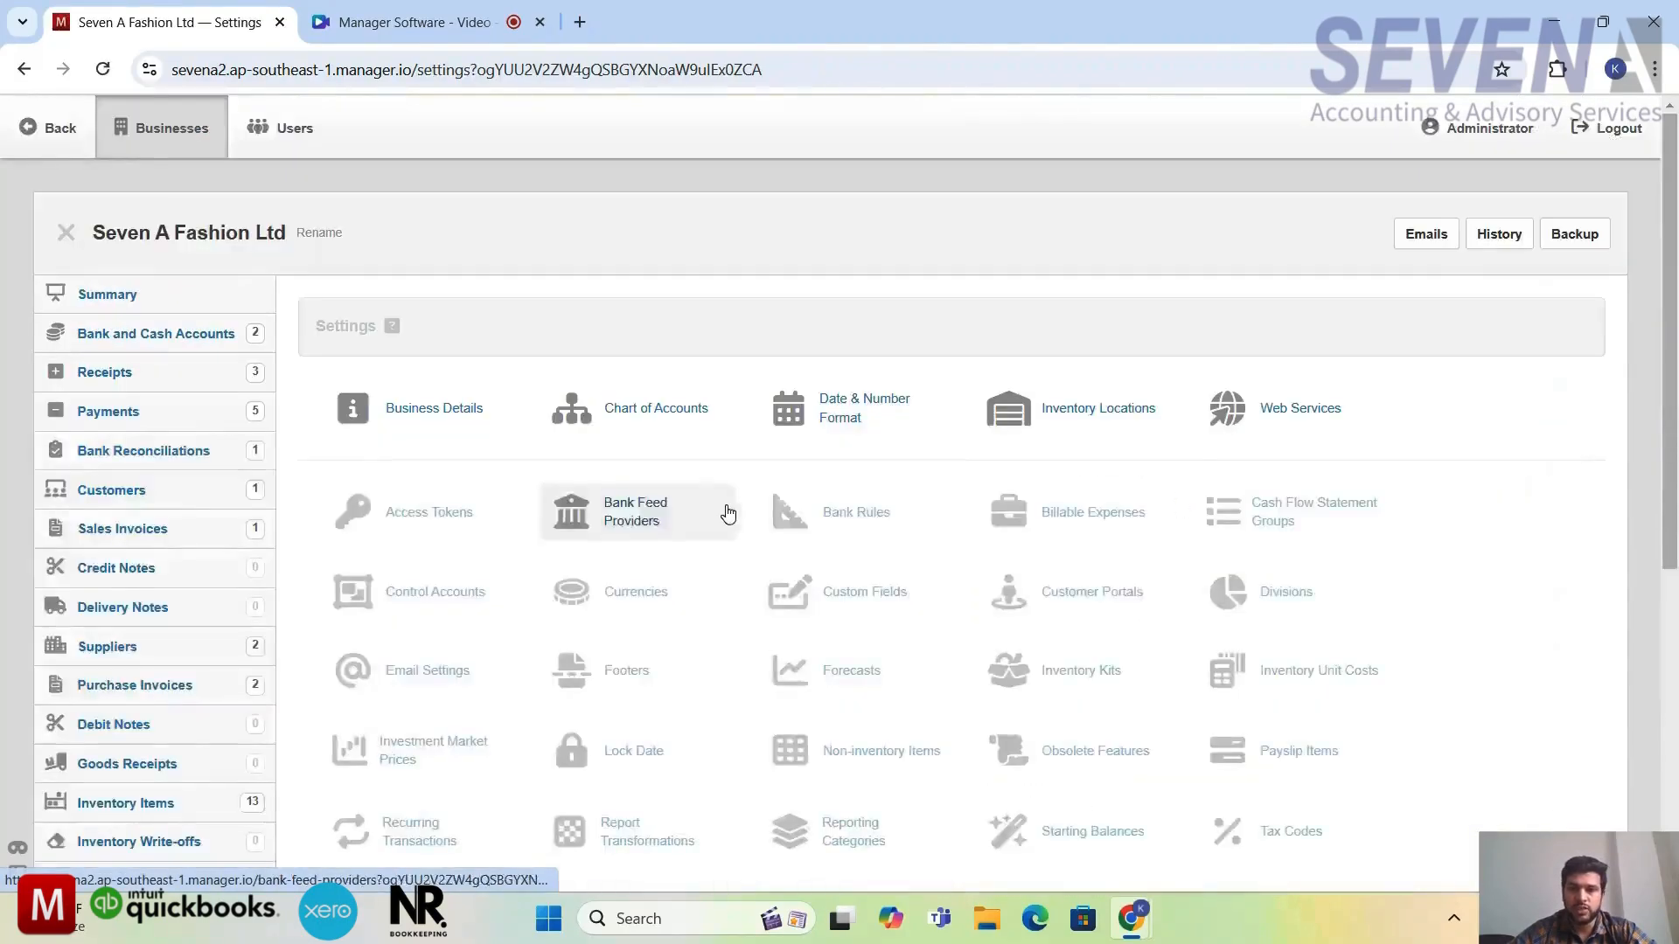
scroll(1122, 473, "down", 1)
scroll(1122, 473, "down", 1)
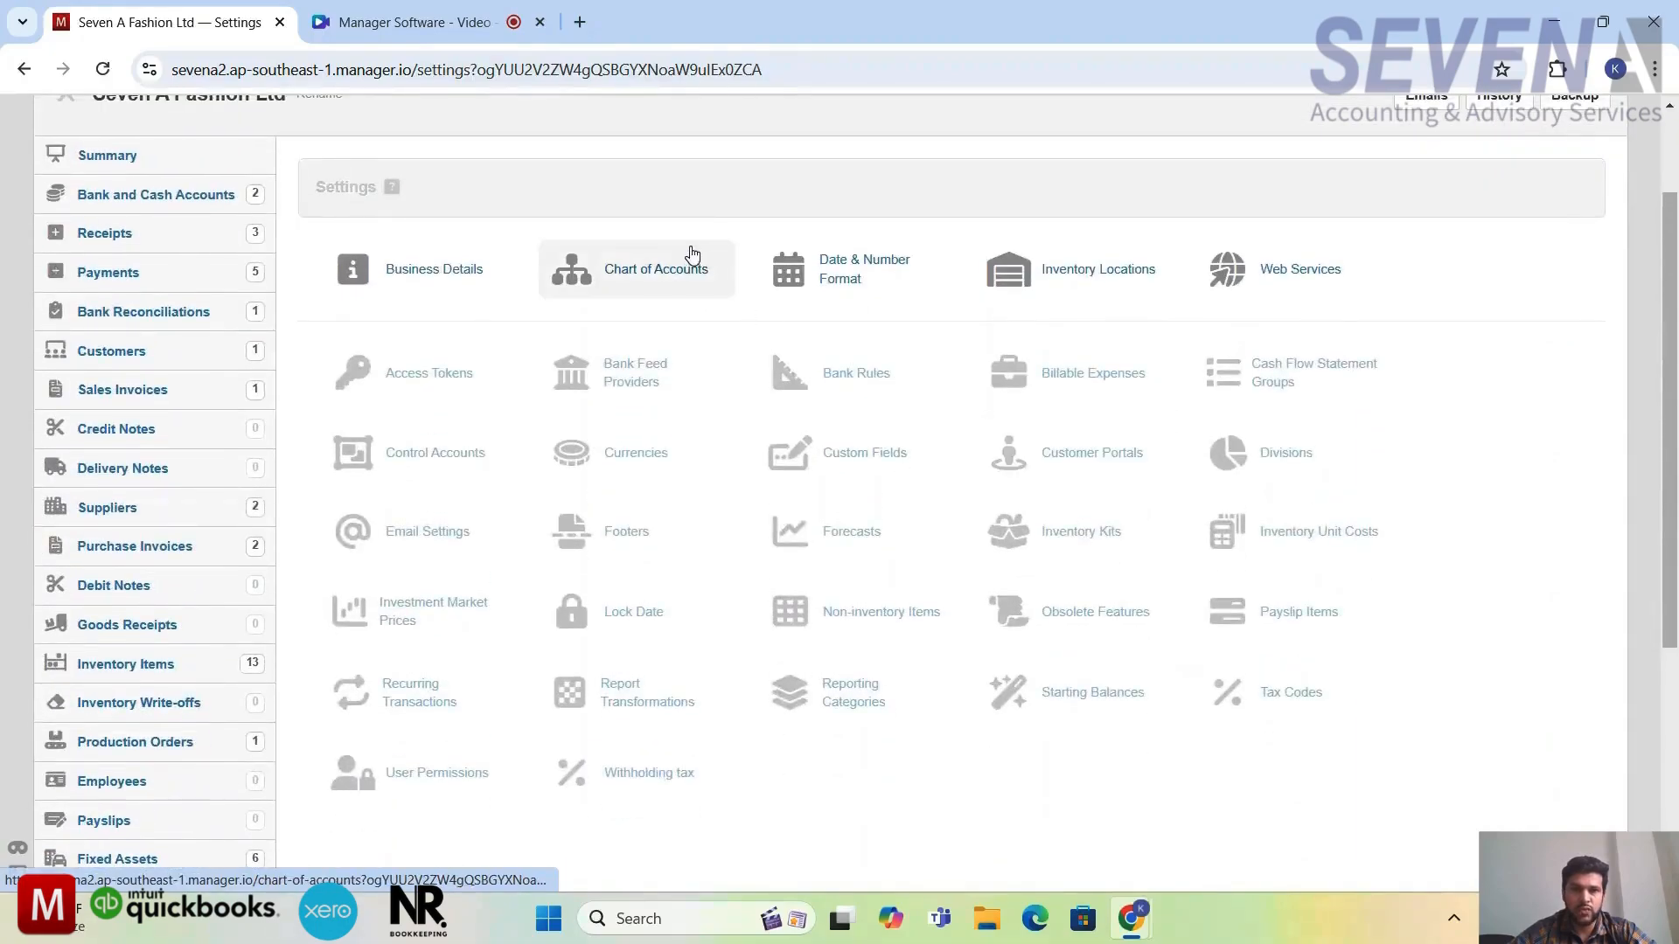
left_click(694, 262)
scroll(1124, 505, "down", 10)
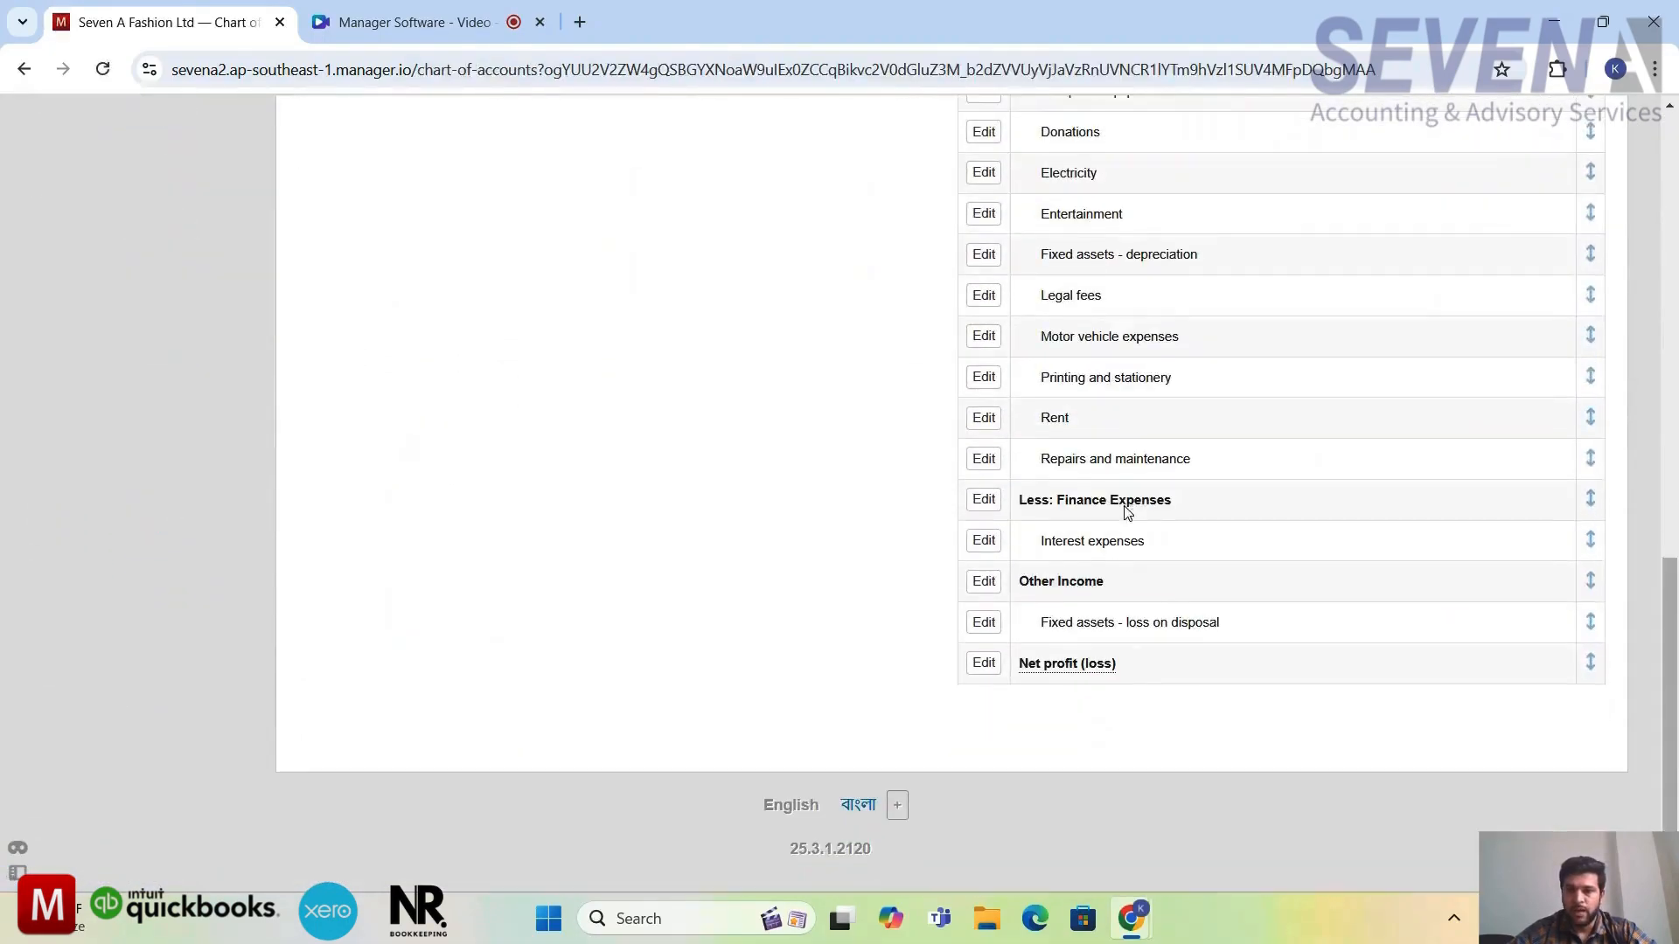
left_click(984, 624)
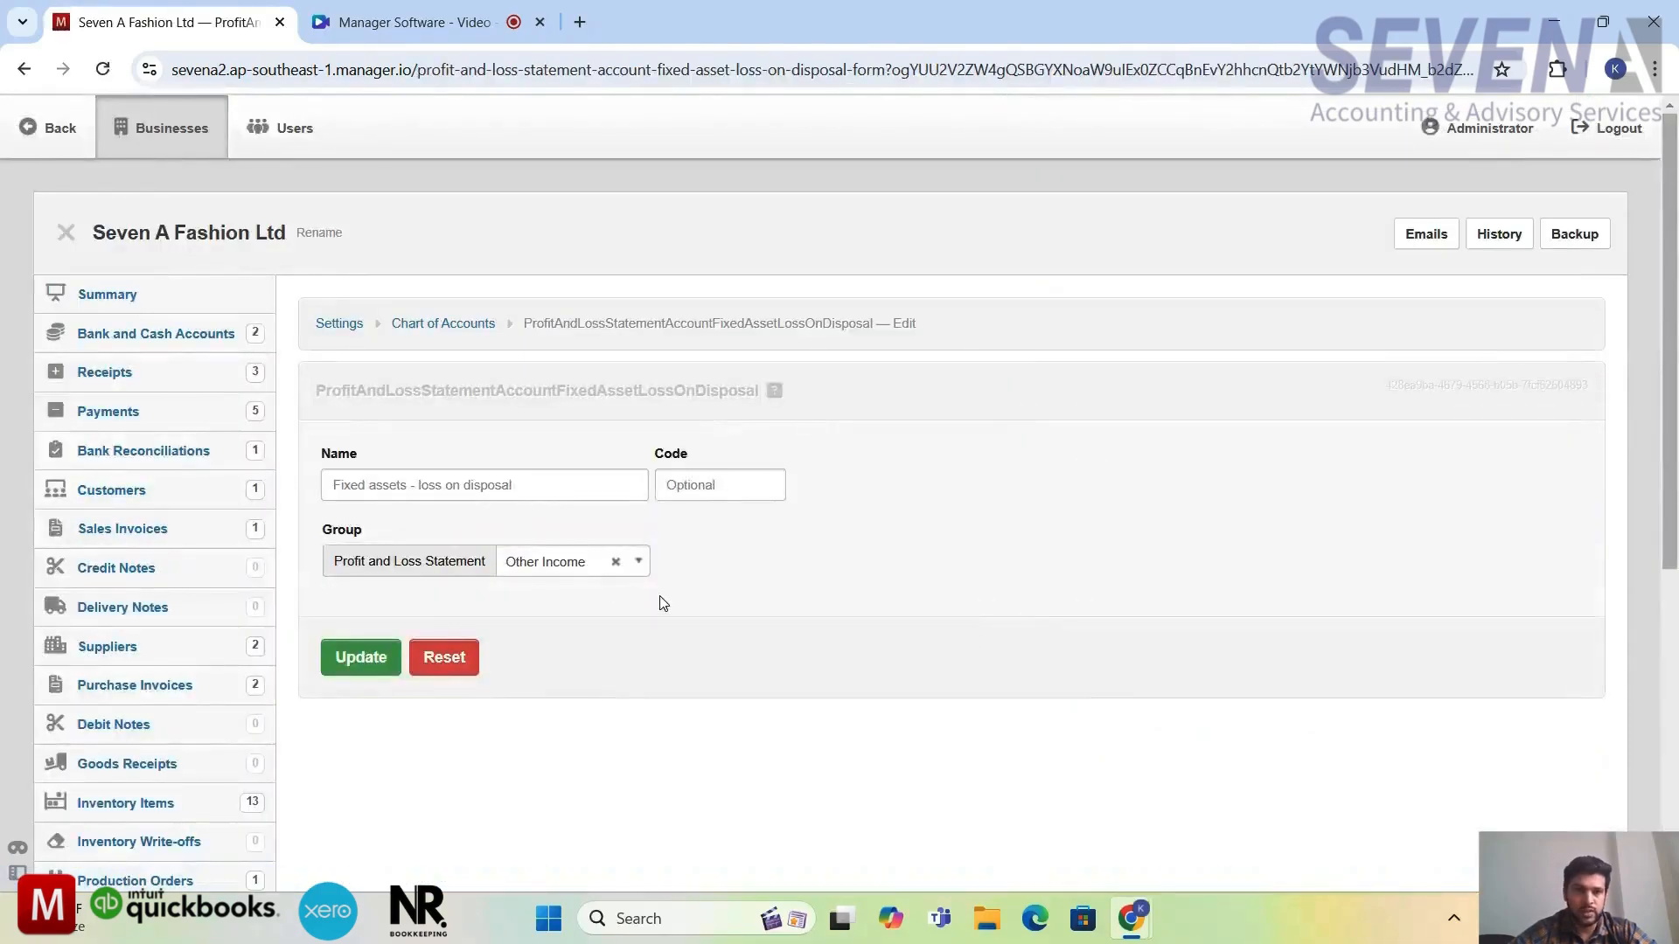
Rename the loss on disposal account as "Fixed Assets- Gain/Loss on disposal" and save it.
left_click(521, 485)
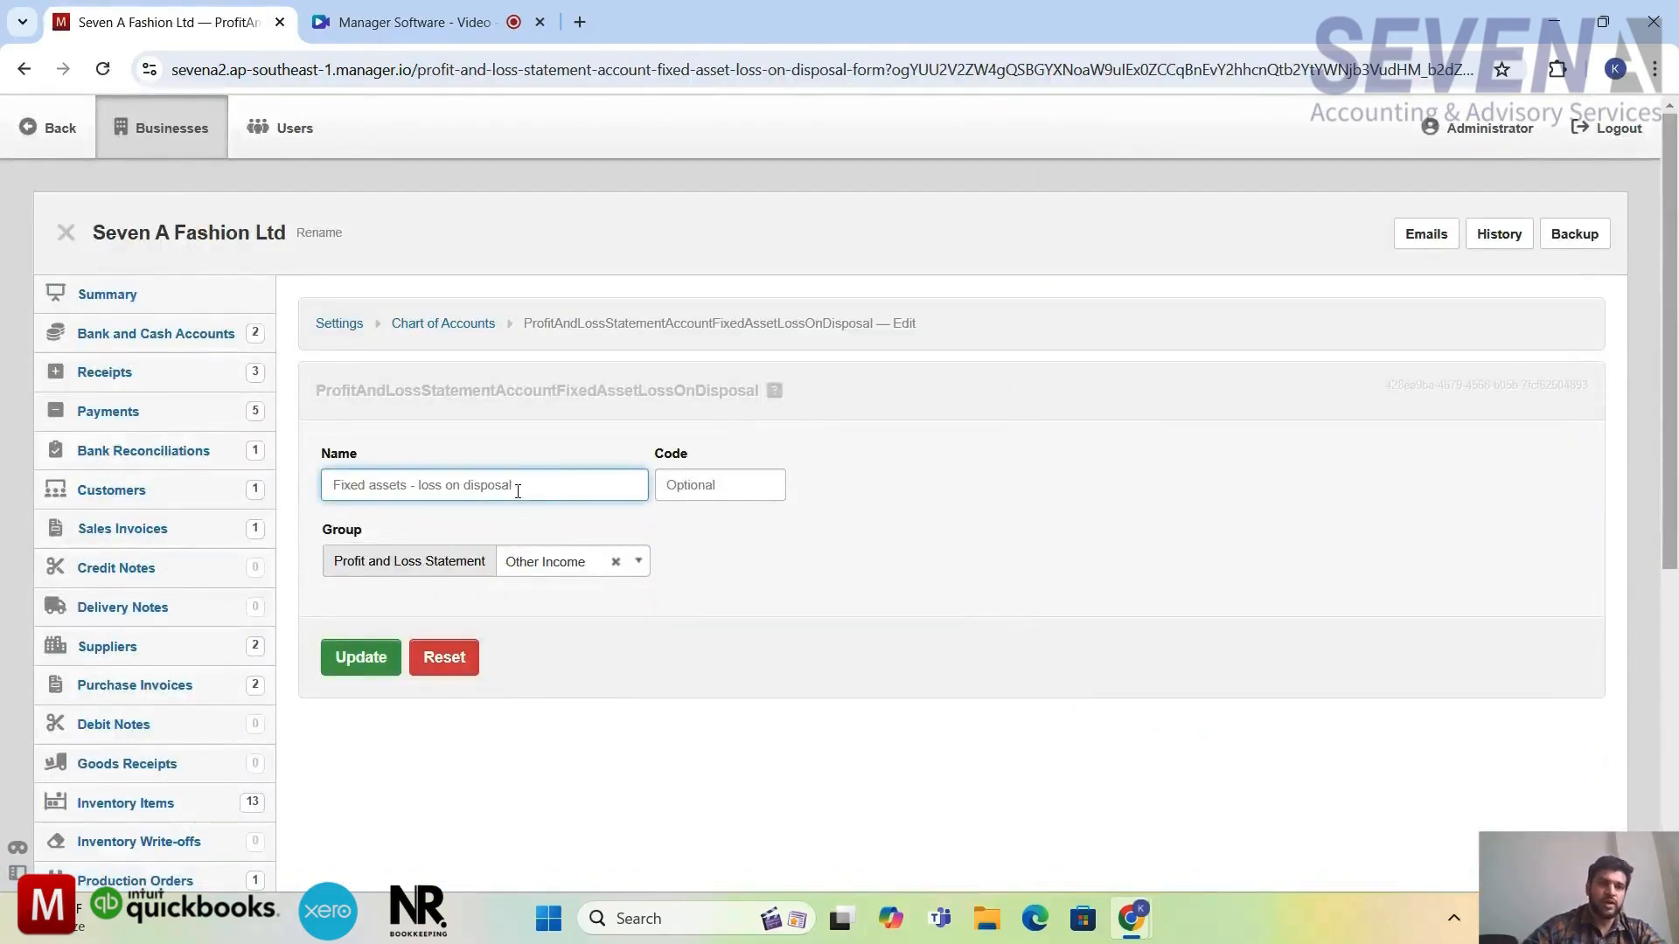
type("Fix")
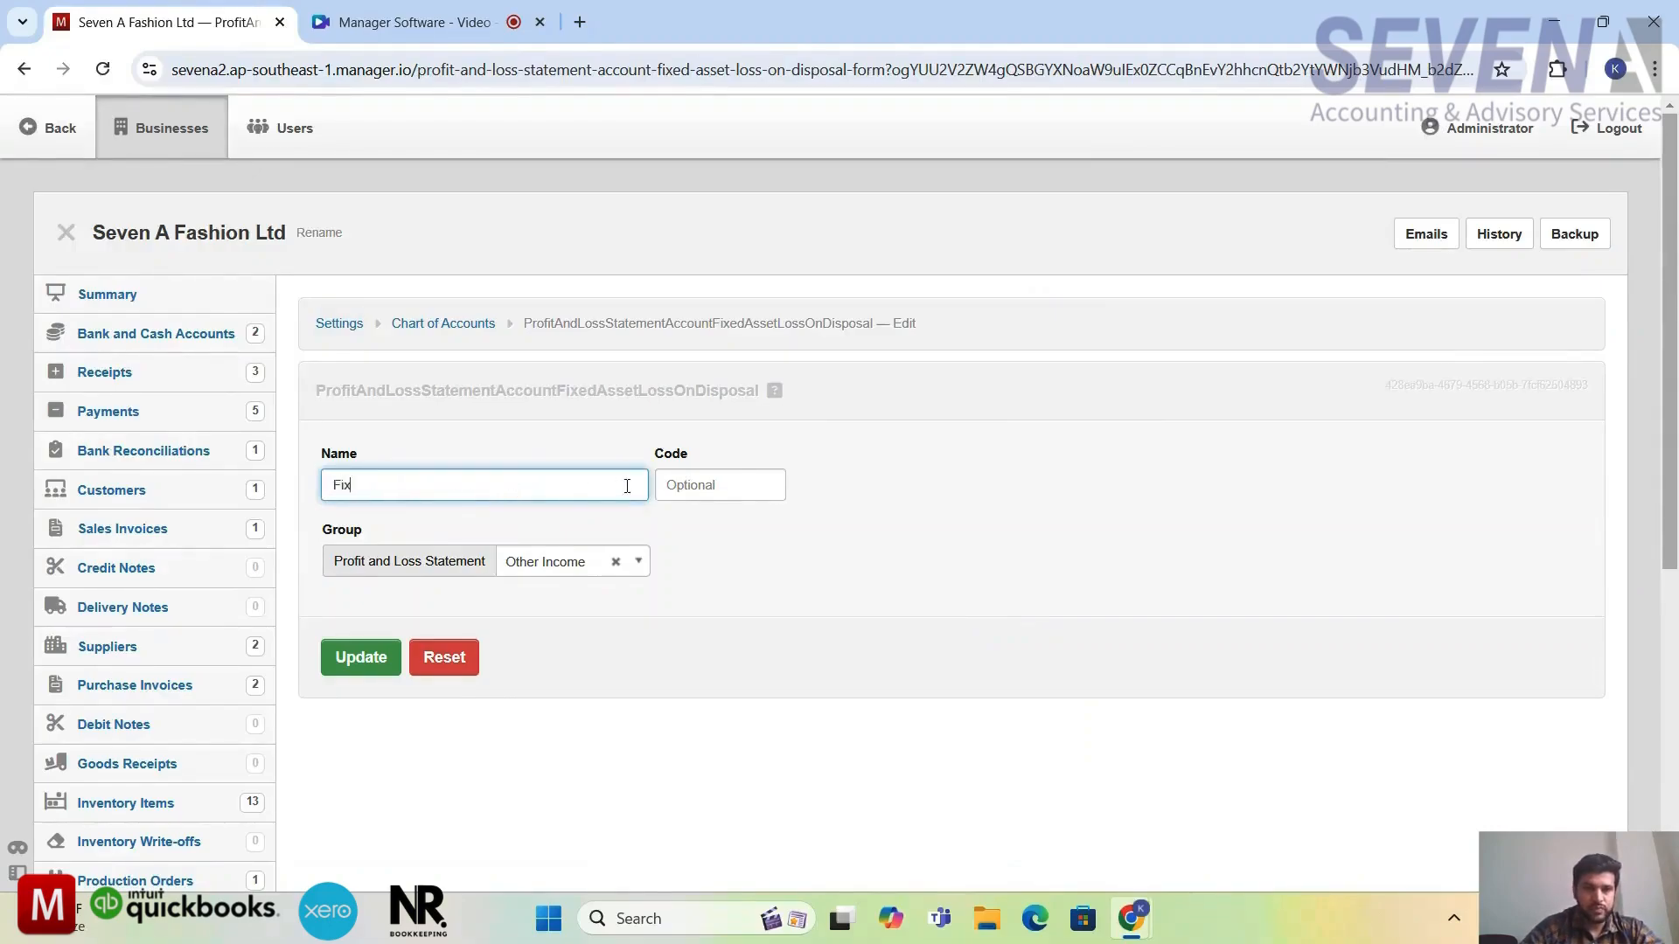
type("ed A")
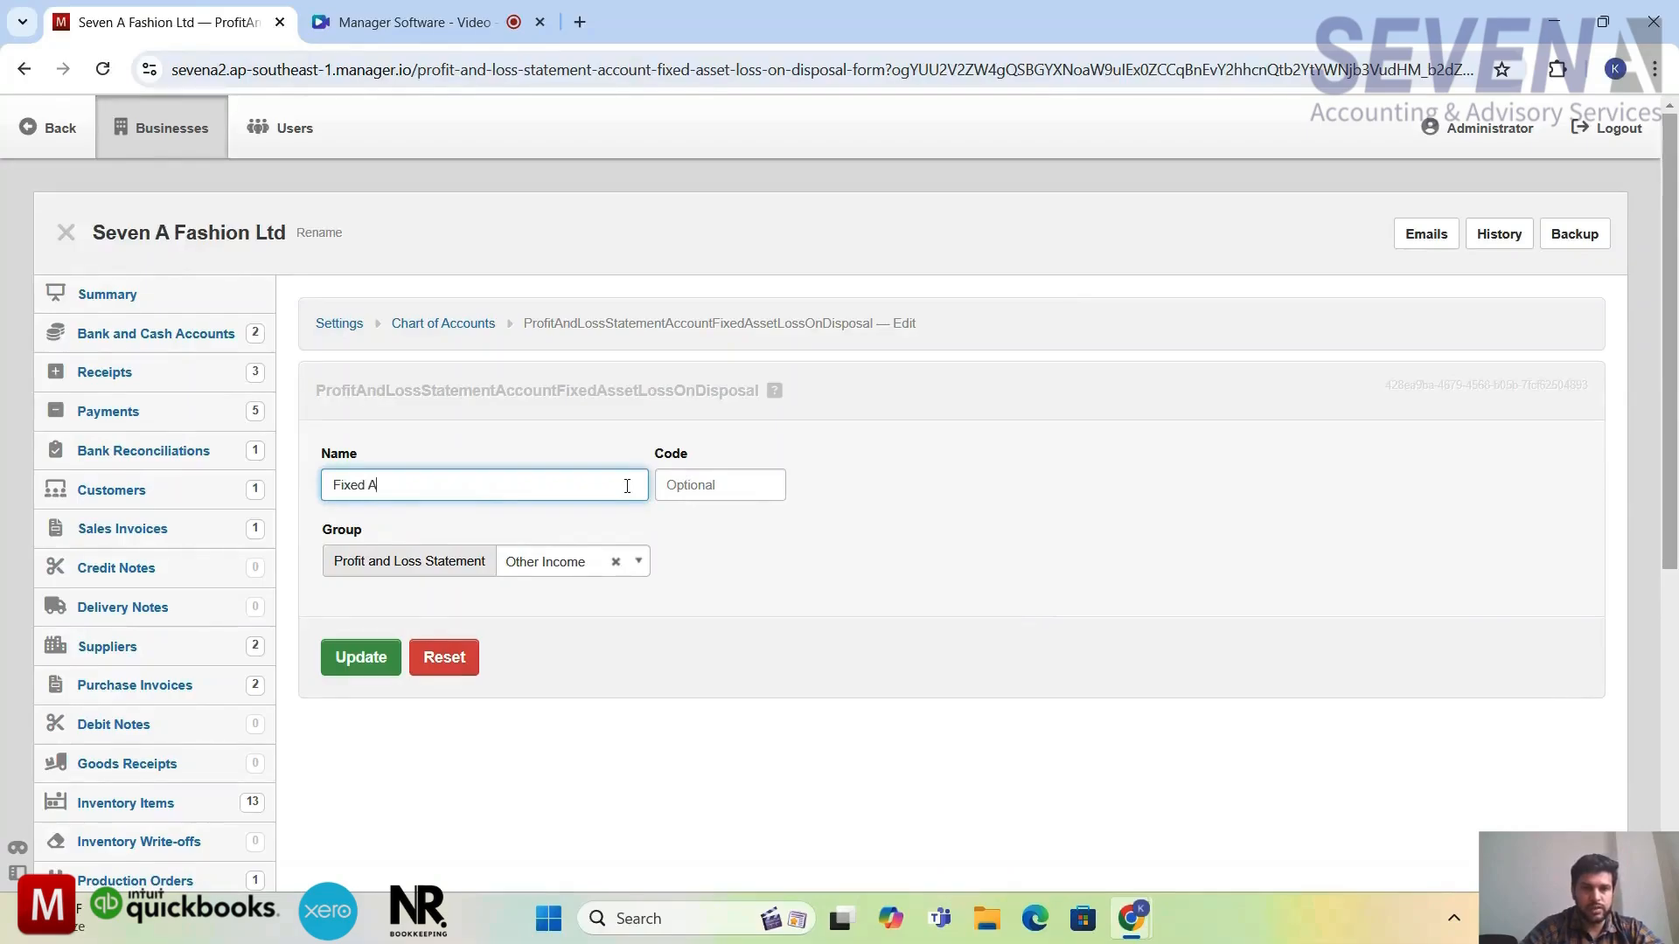
type("ssets- Gain/Loss on disposal")
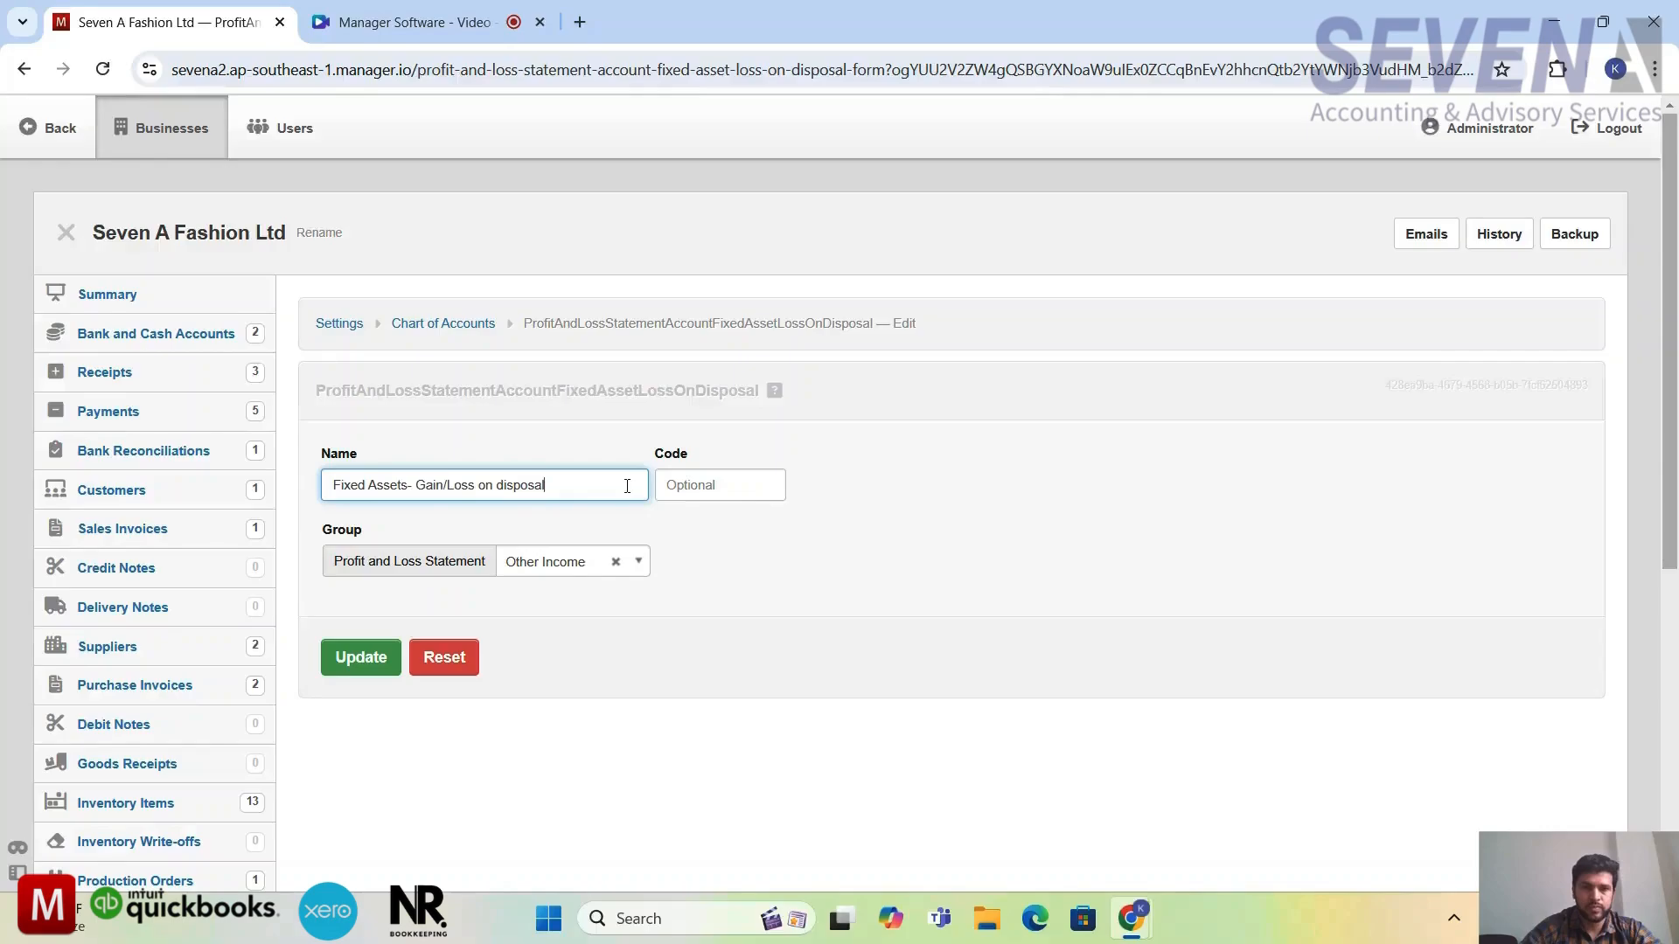
left_click(352, 661)
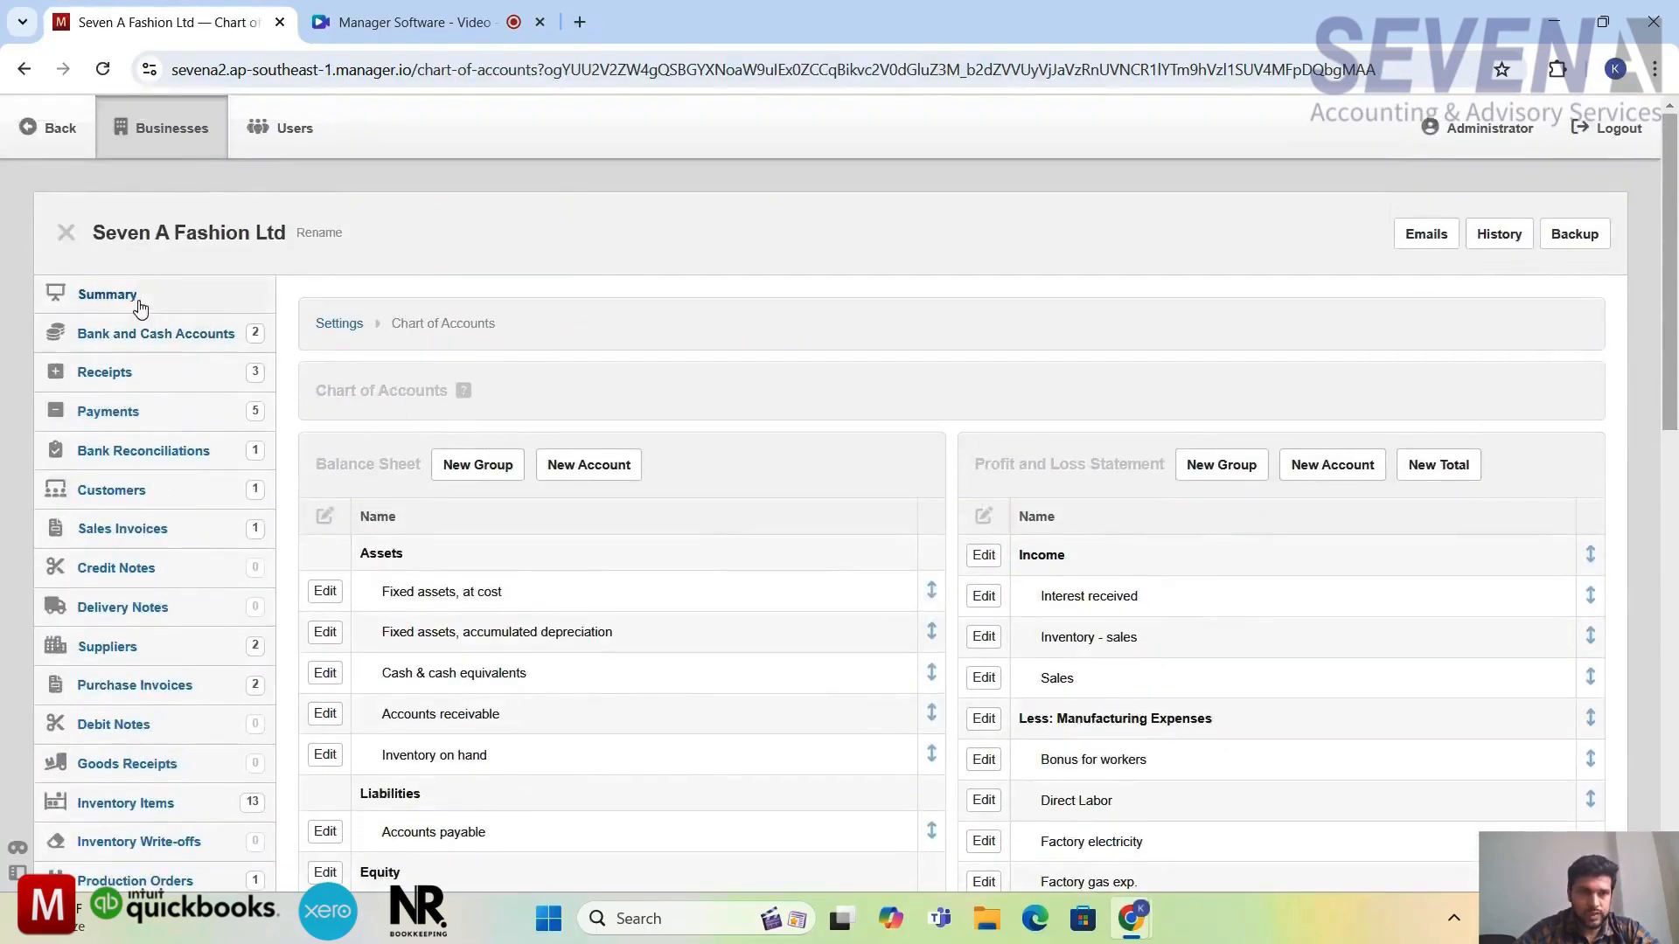
Check the renamed disposal account, the depreciation expense and the fixed asset balances in the business summary.
left_click(131, 296)
scroll(1180, 569, "down", 10)
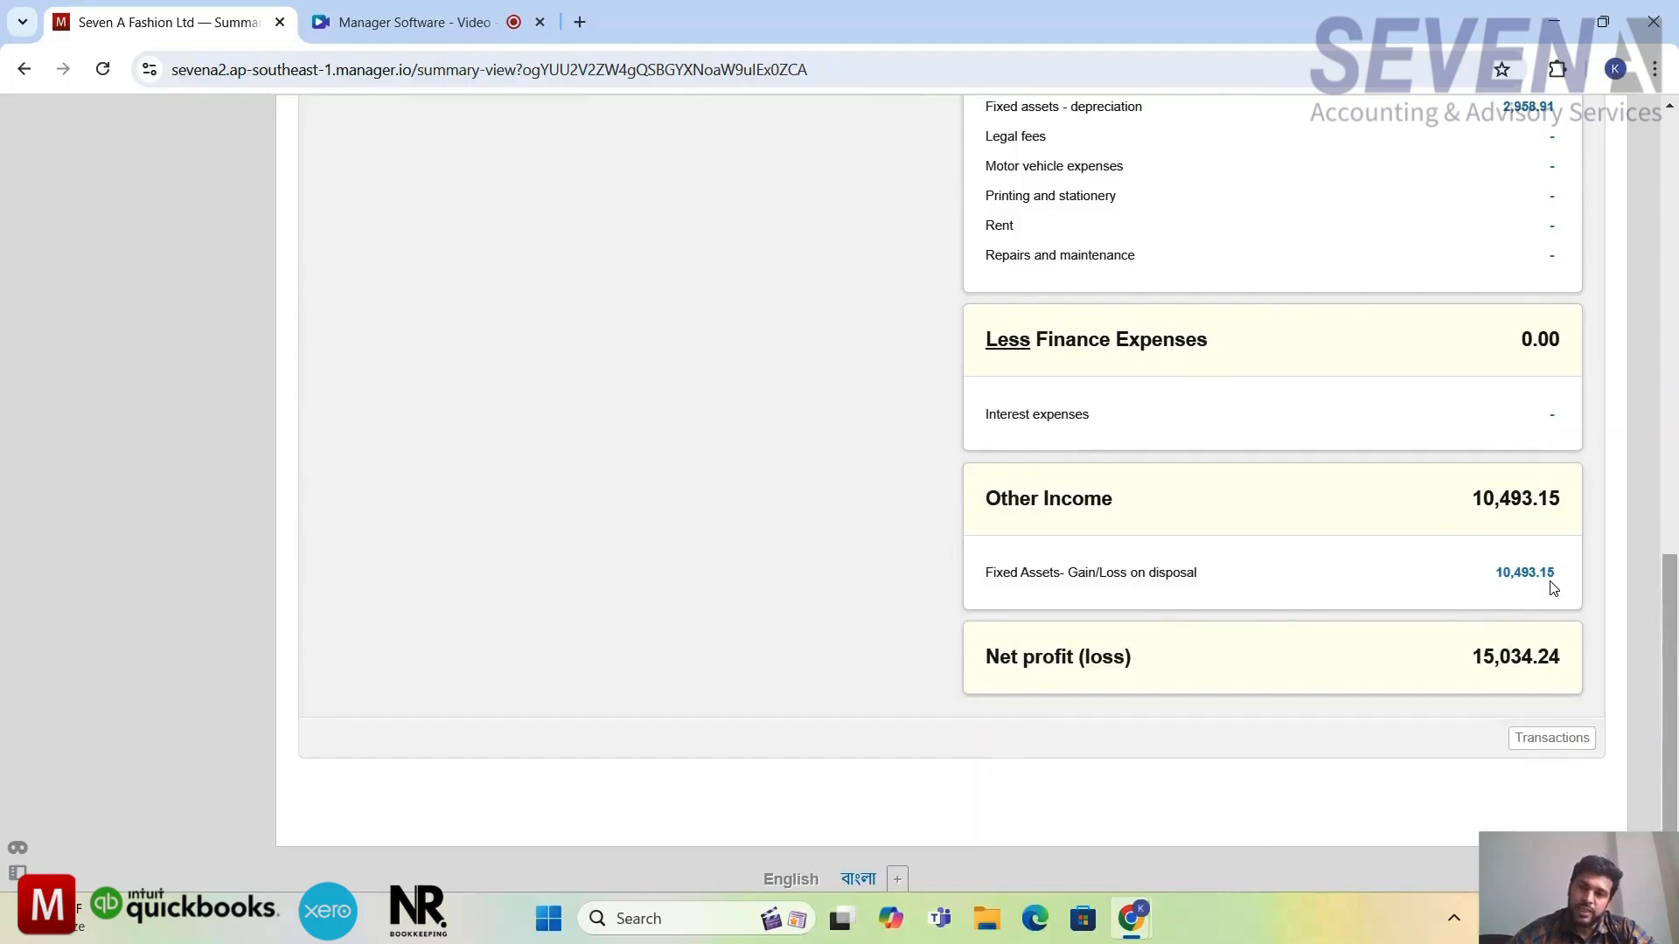
scroll(1234, 499, "up", 3)
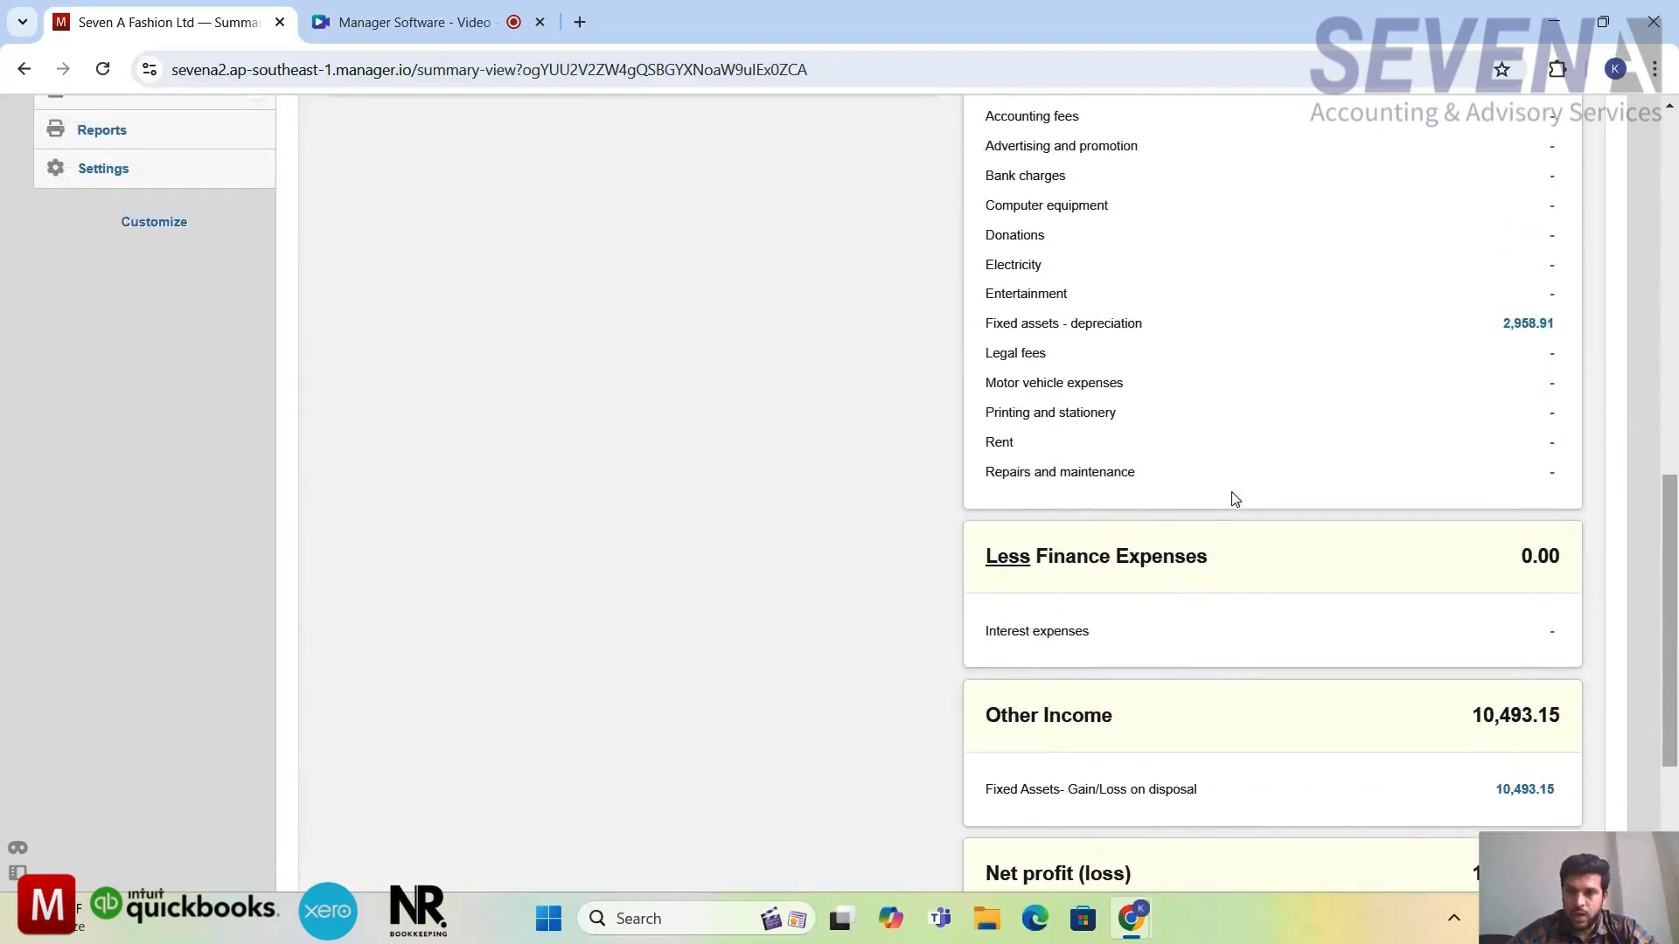
scroll(1235, 498, "up", 6)
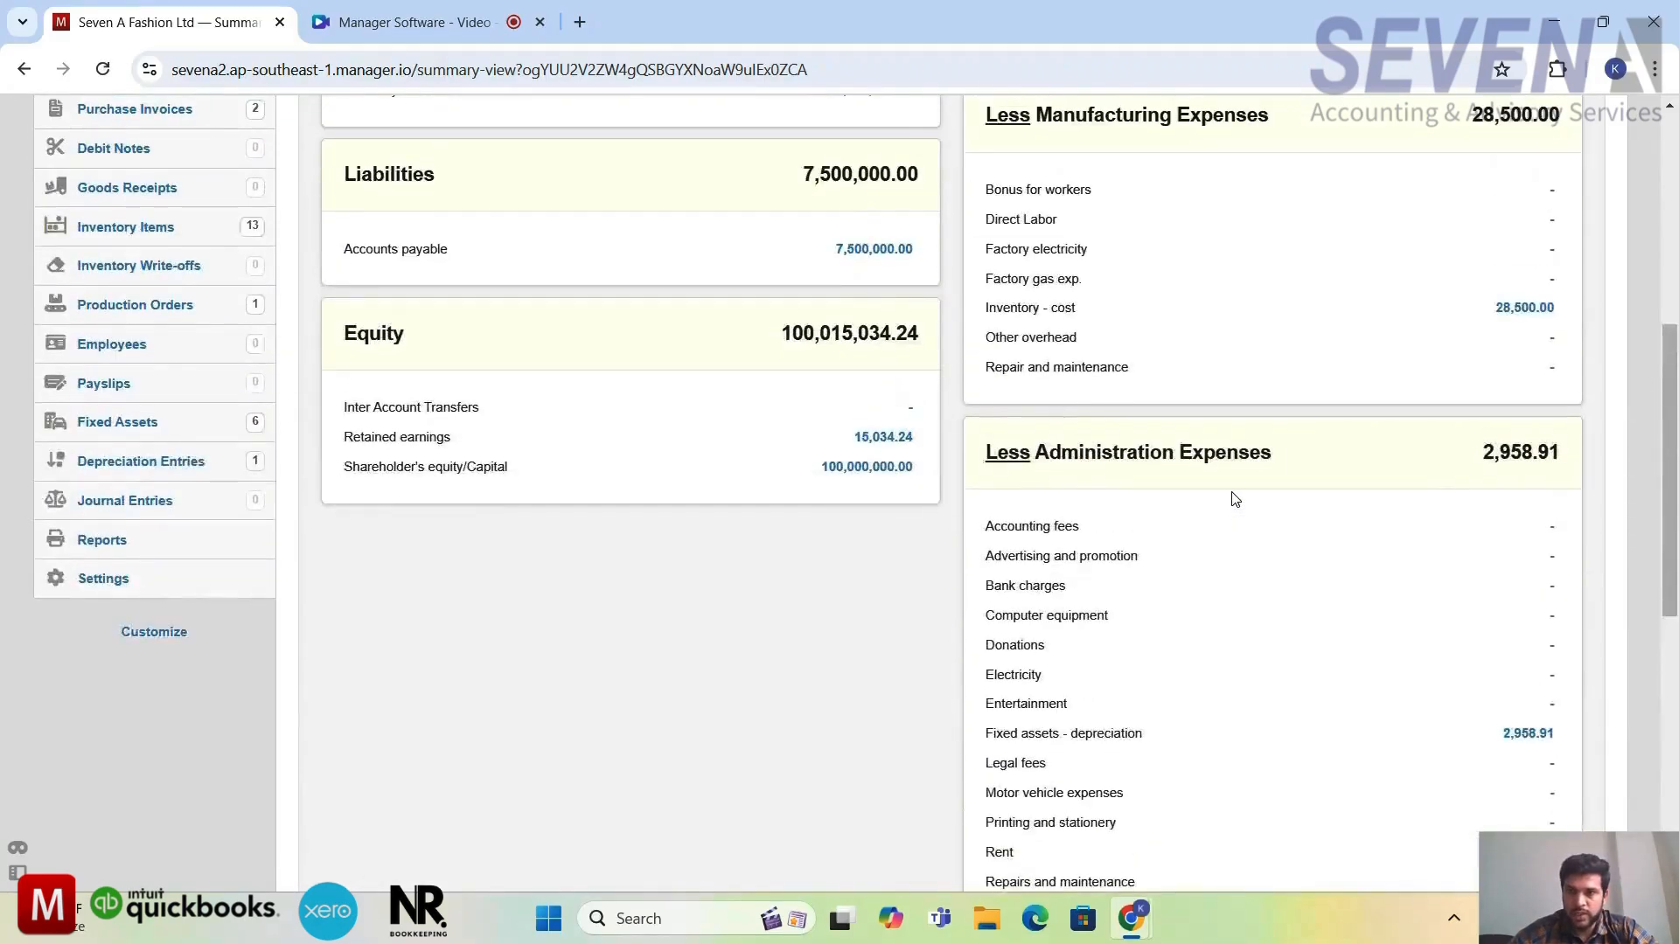
scroll(1234, 499, "up", 2)
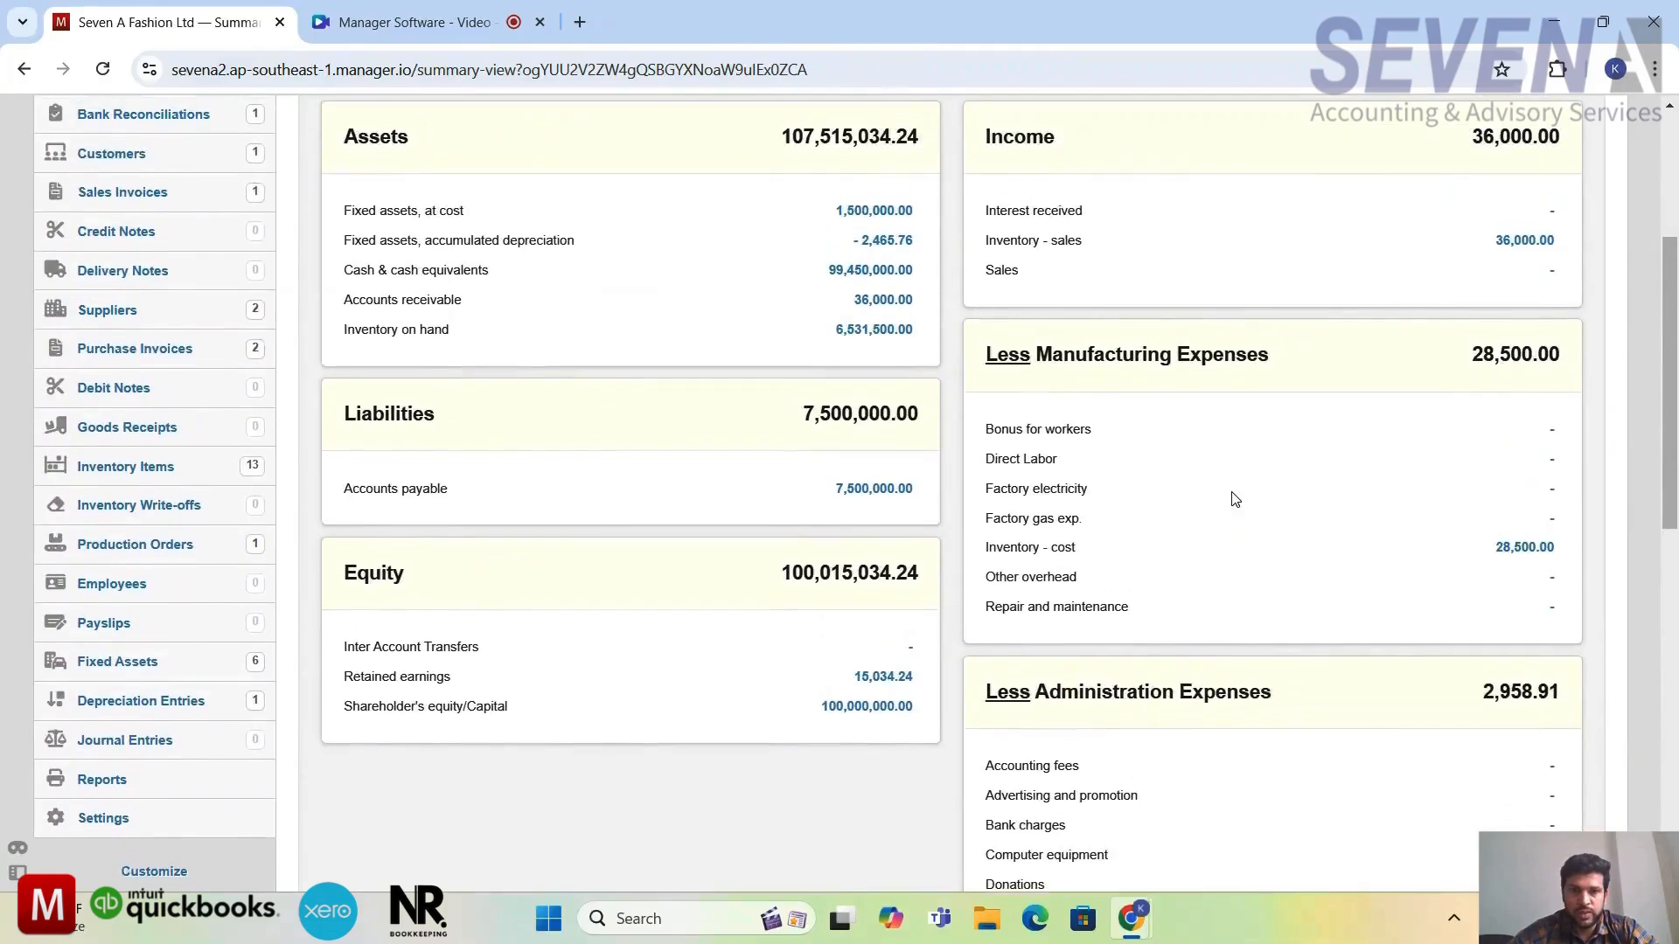
scroll(1235, 498, "up", 1)
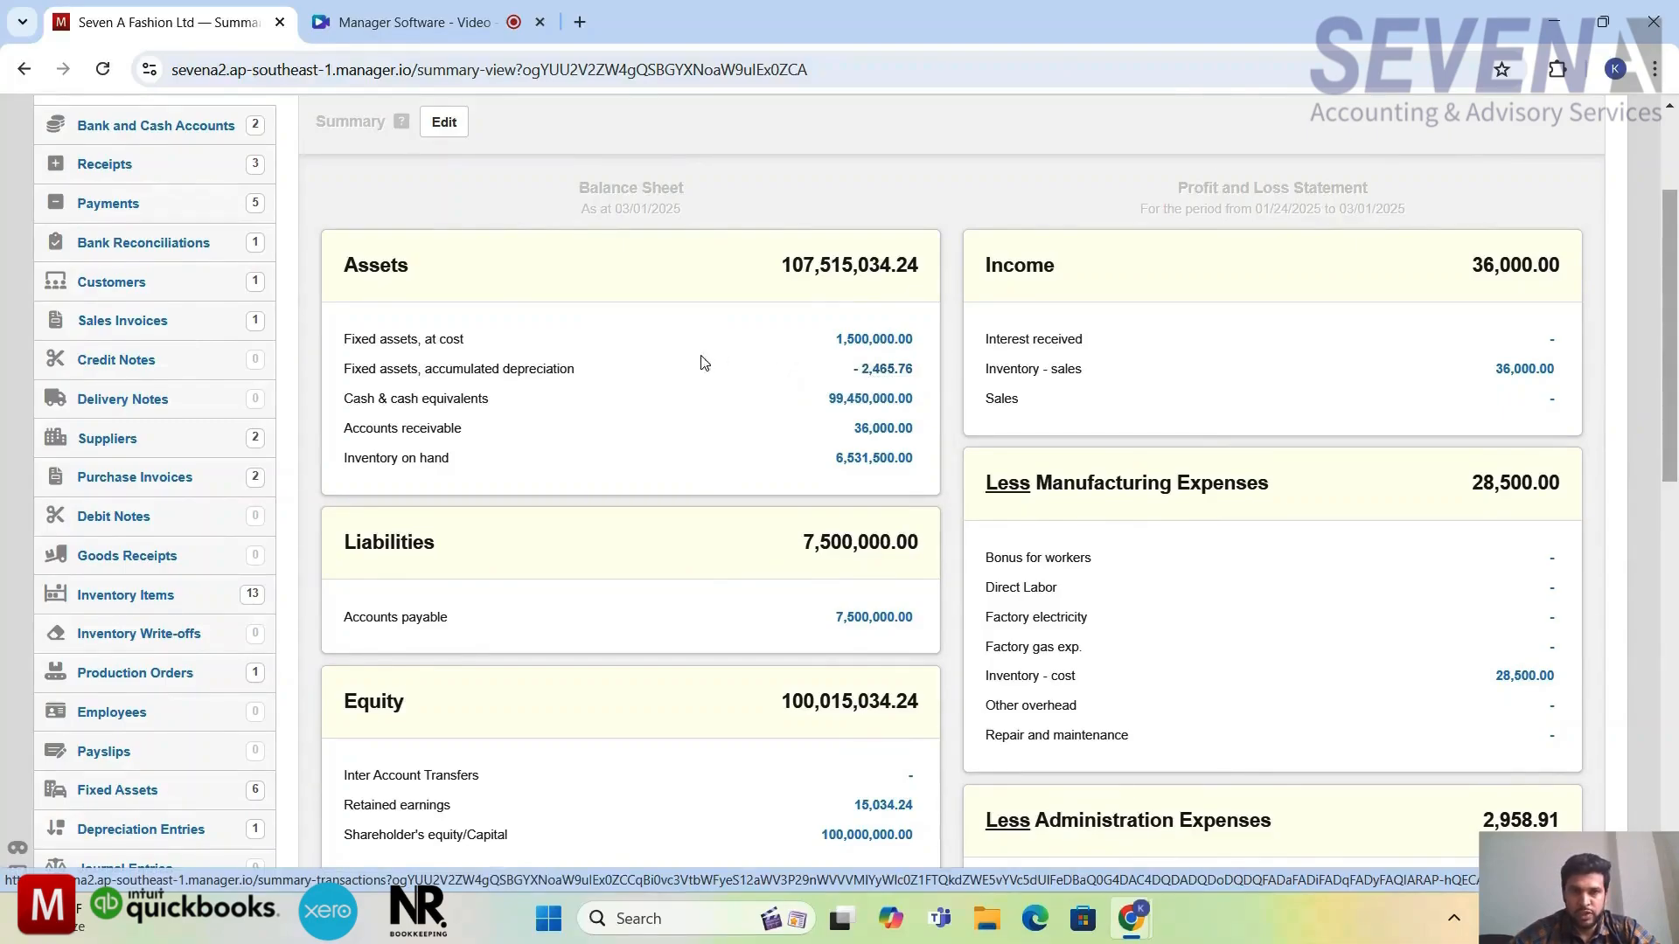
Examine the balance per machine behind Fixed assets, at cost, and return to the business summary.
left_click(862, 339)
scroll(898, 557, "down", 1)
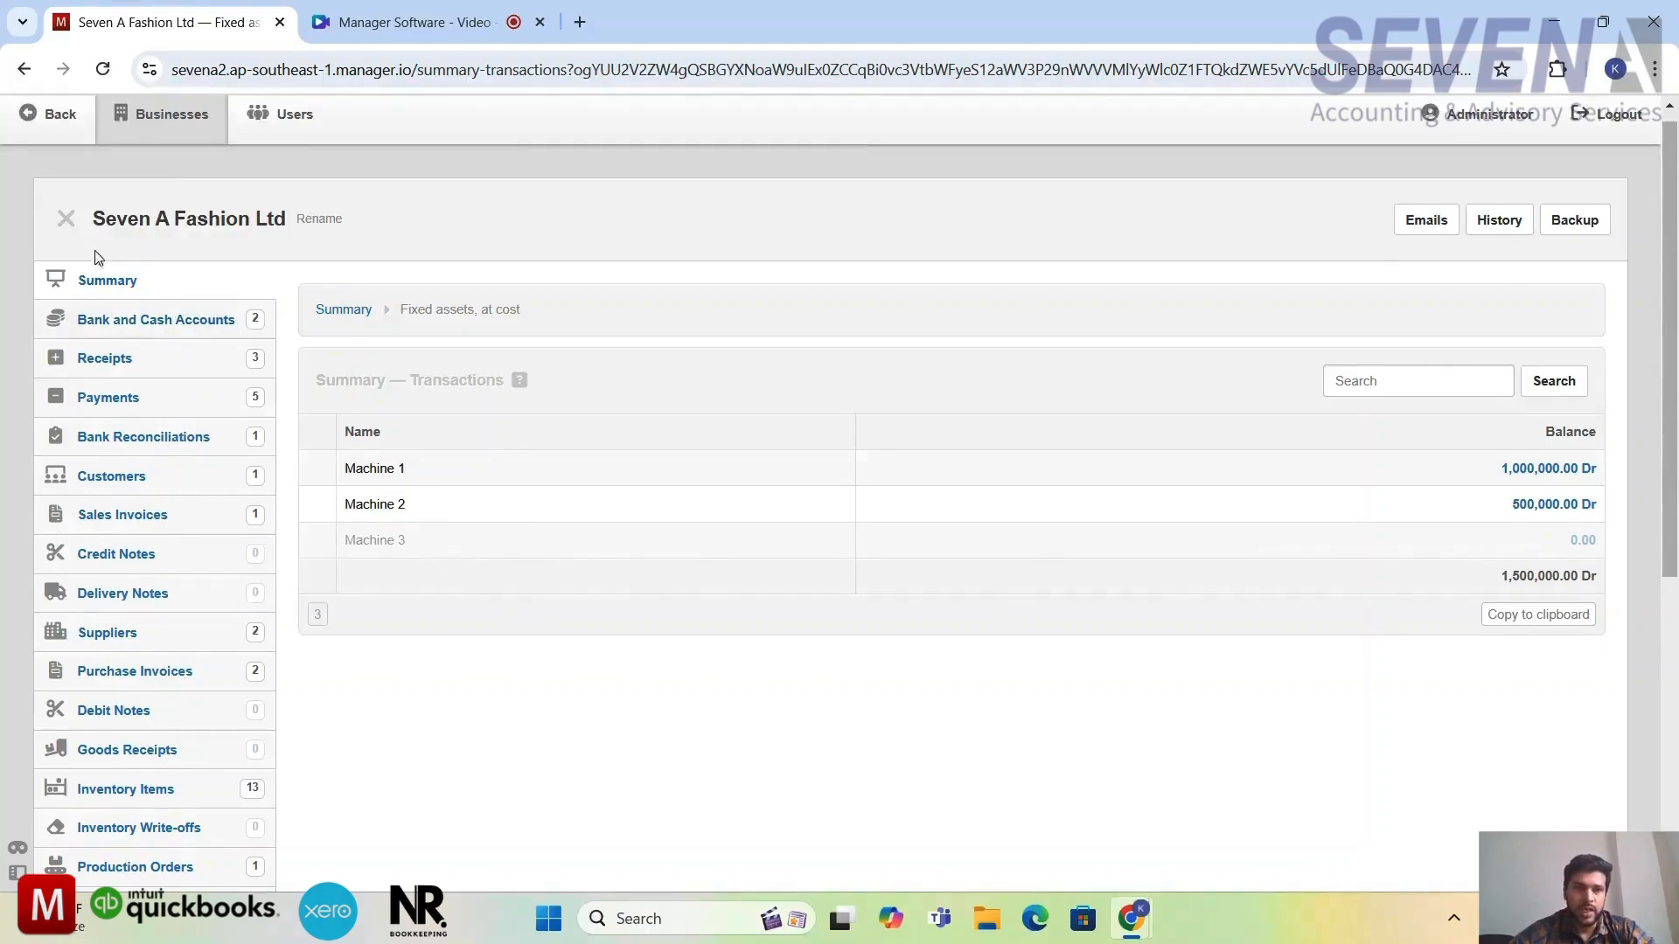
left_click(97, 282)
scroll(845, 473, "down", 5)
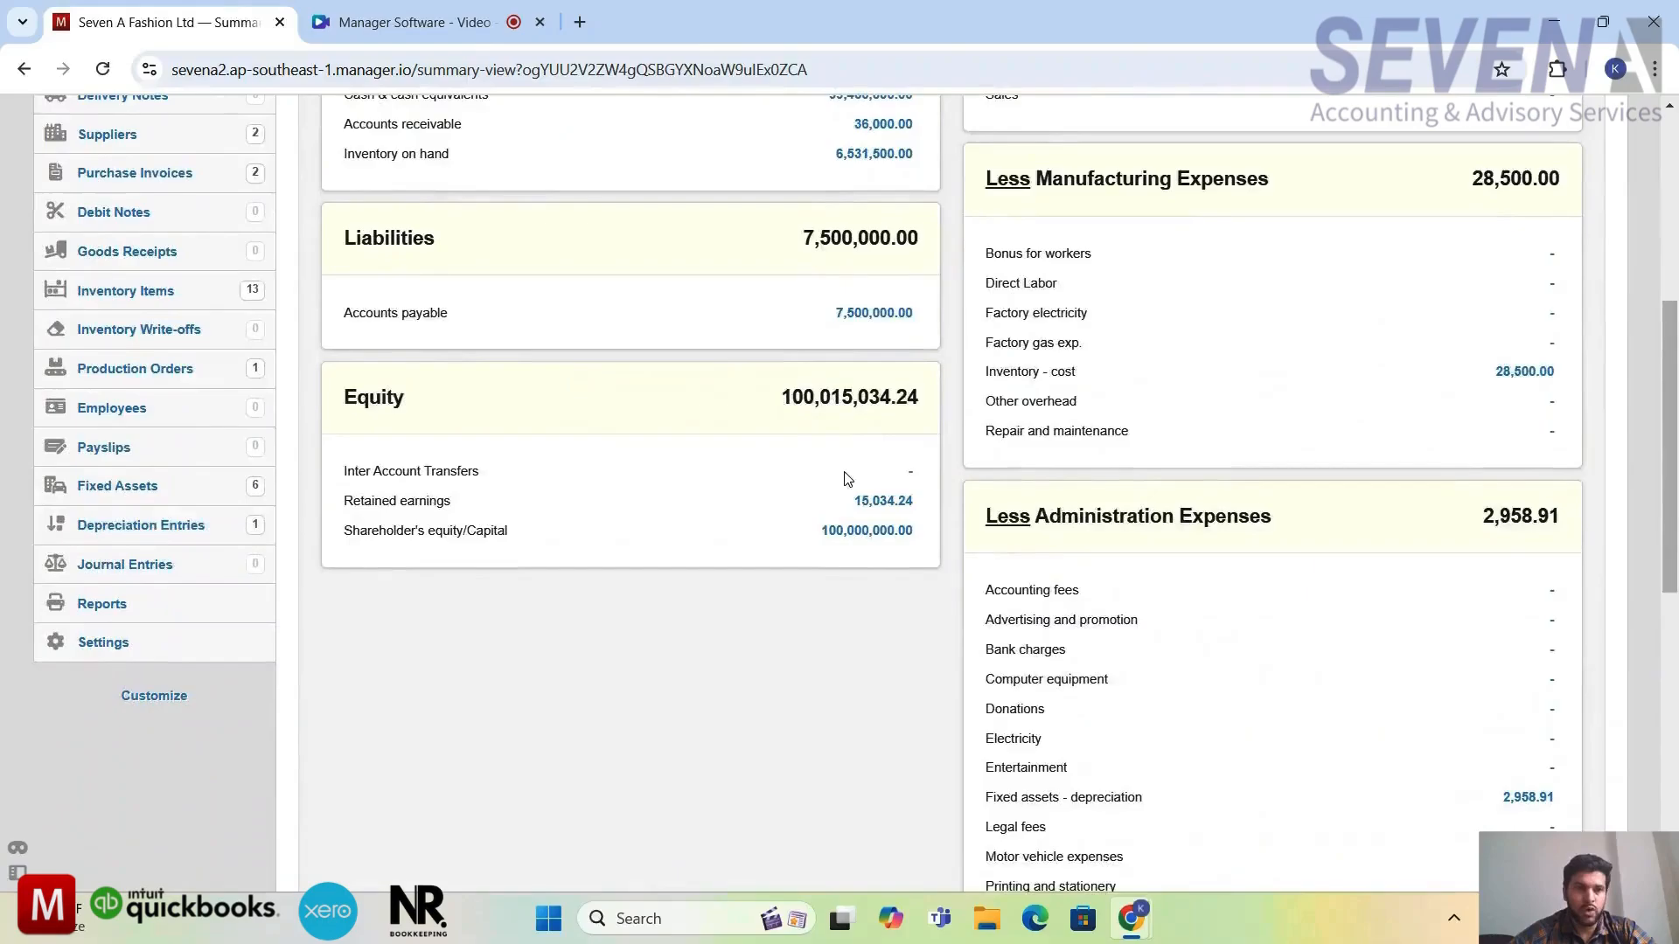
Create a new Fixed Asset Summary report for the period 03/01/2025 to 03/01/2025.
left_click(102, 604)
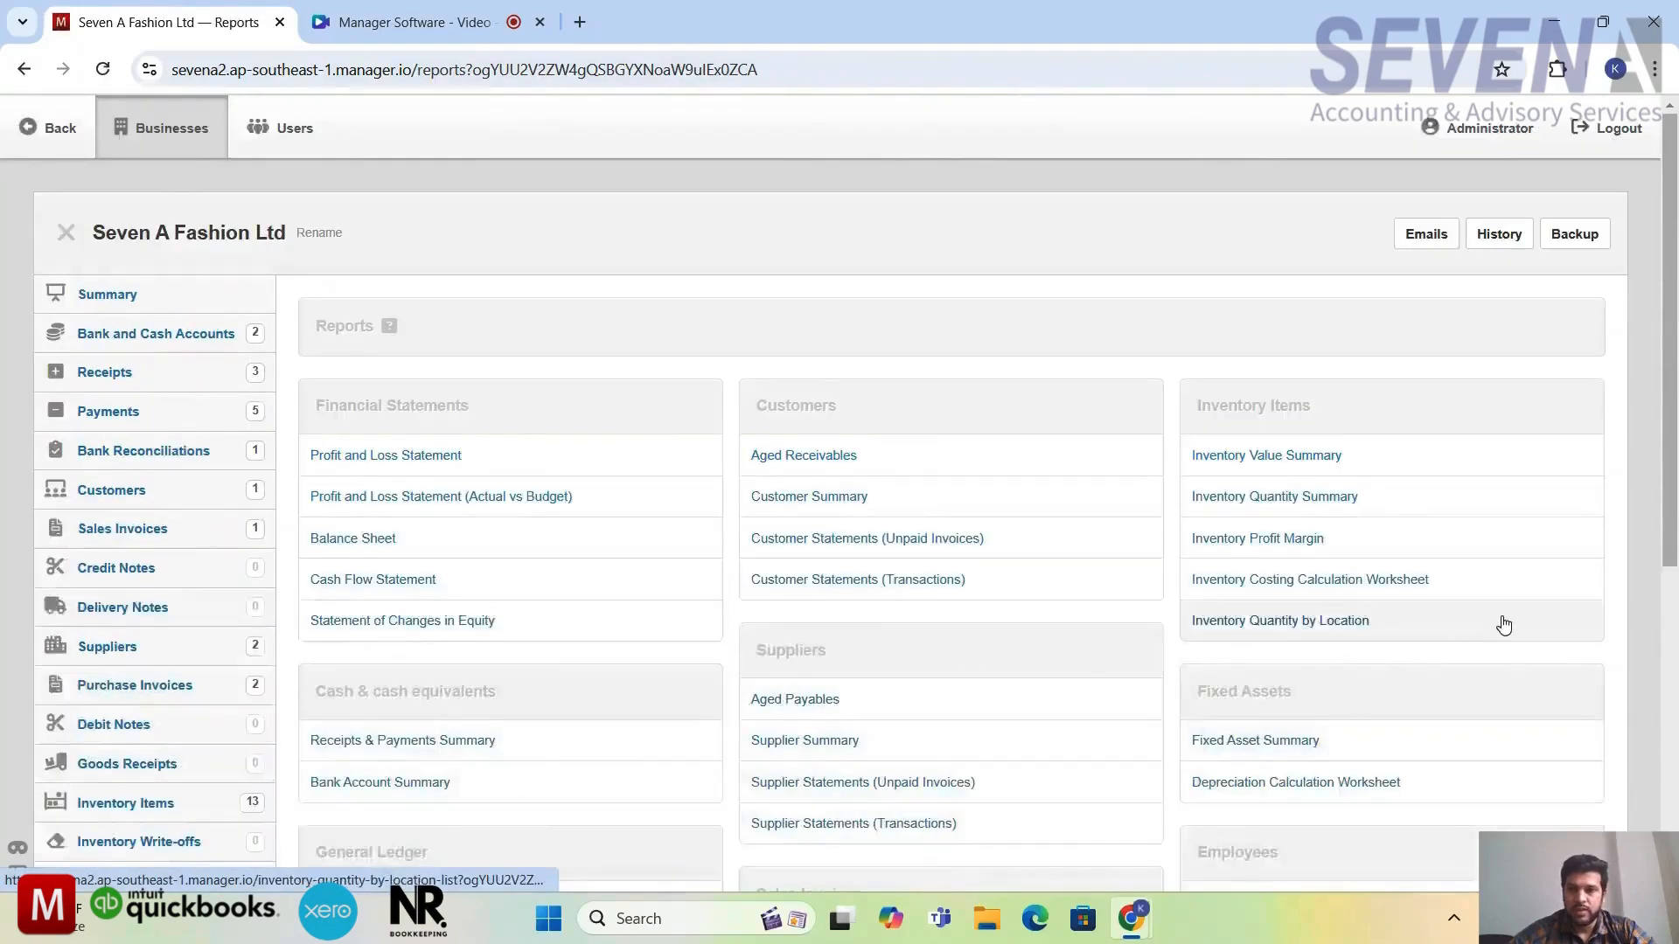
scroll(1504, 623, "down", 4)
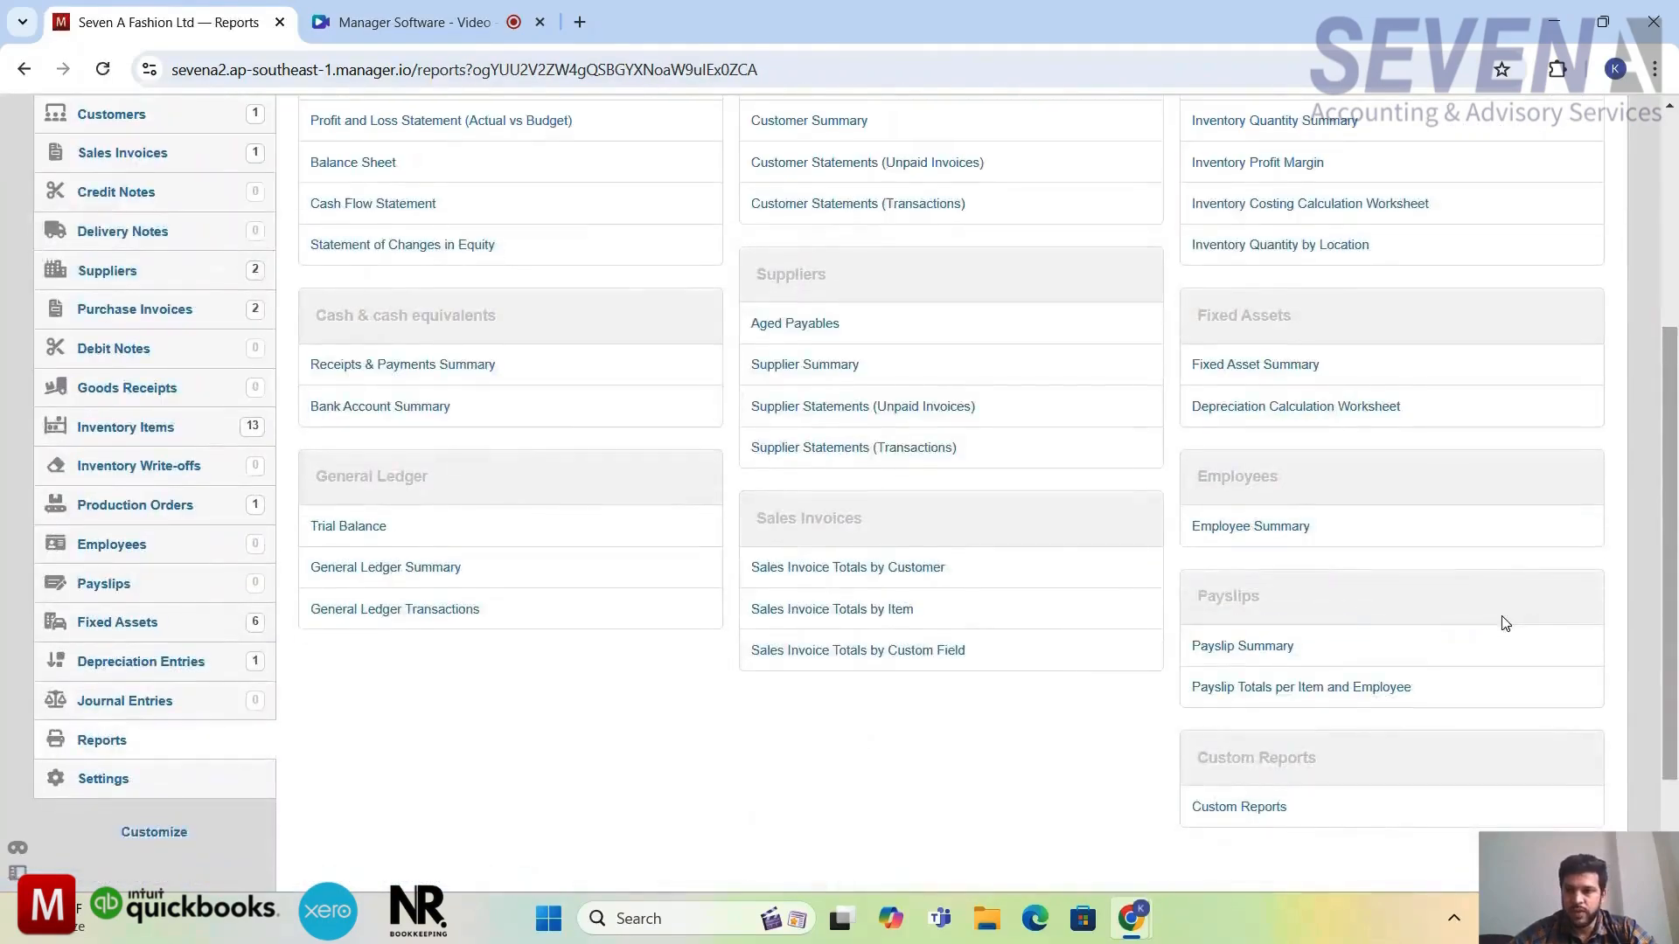
left_click(1276, 366)
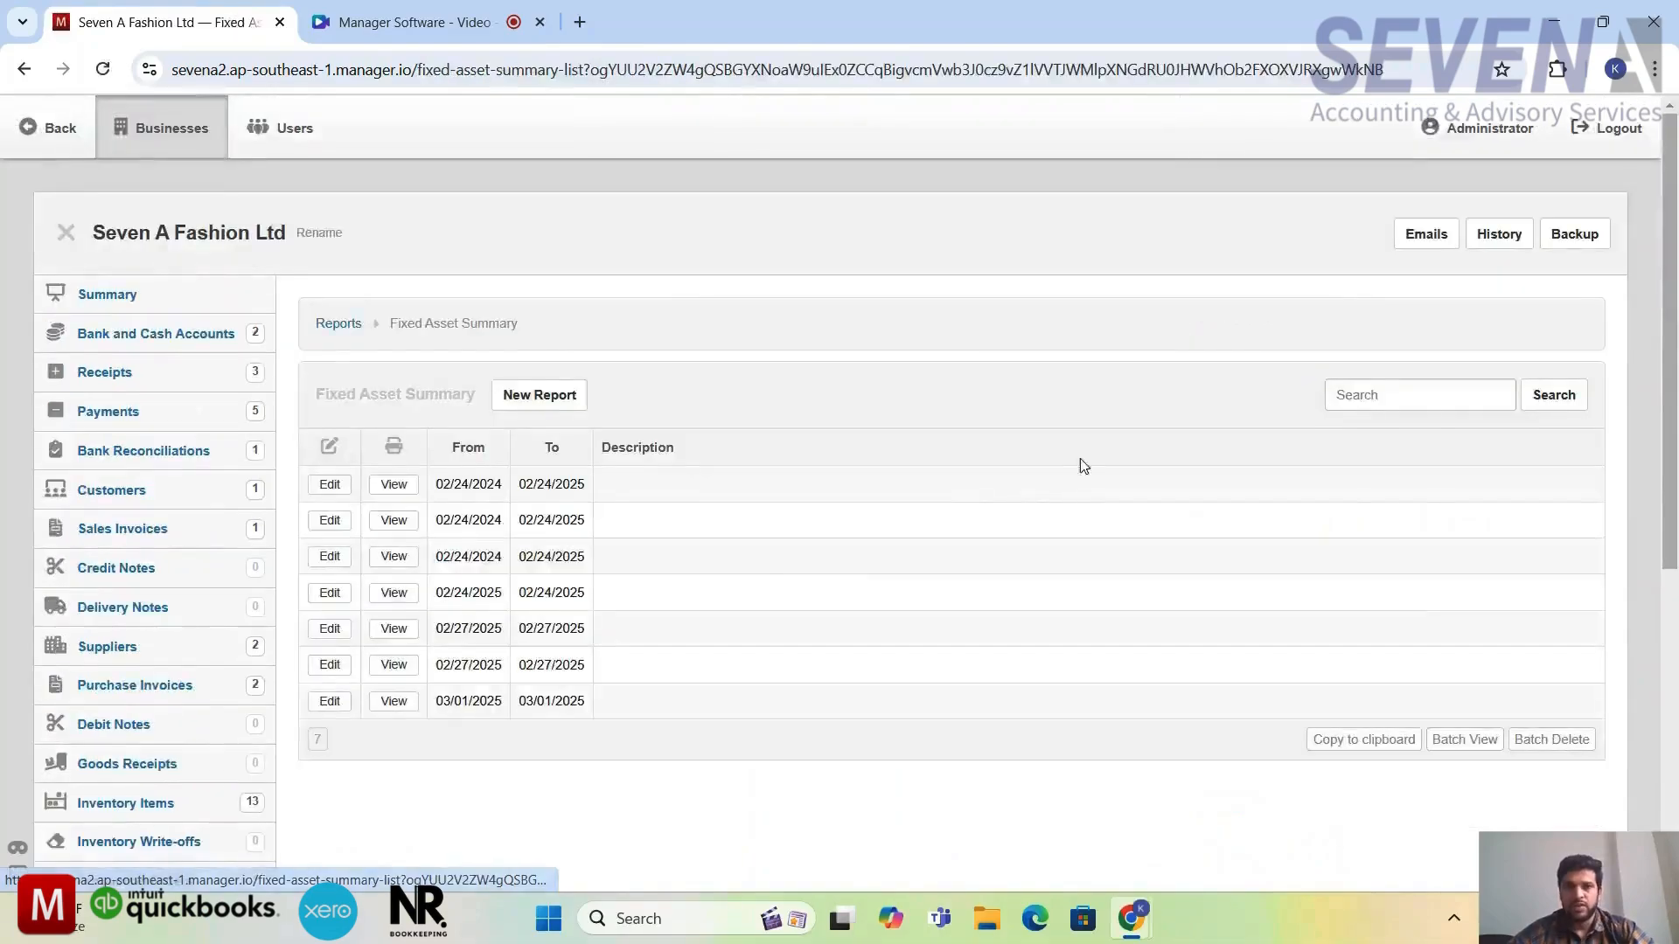
left_click(539, 394)
scroll(896, 460, "down", 1)
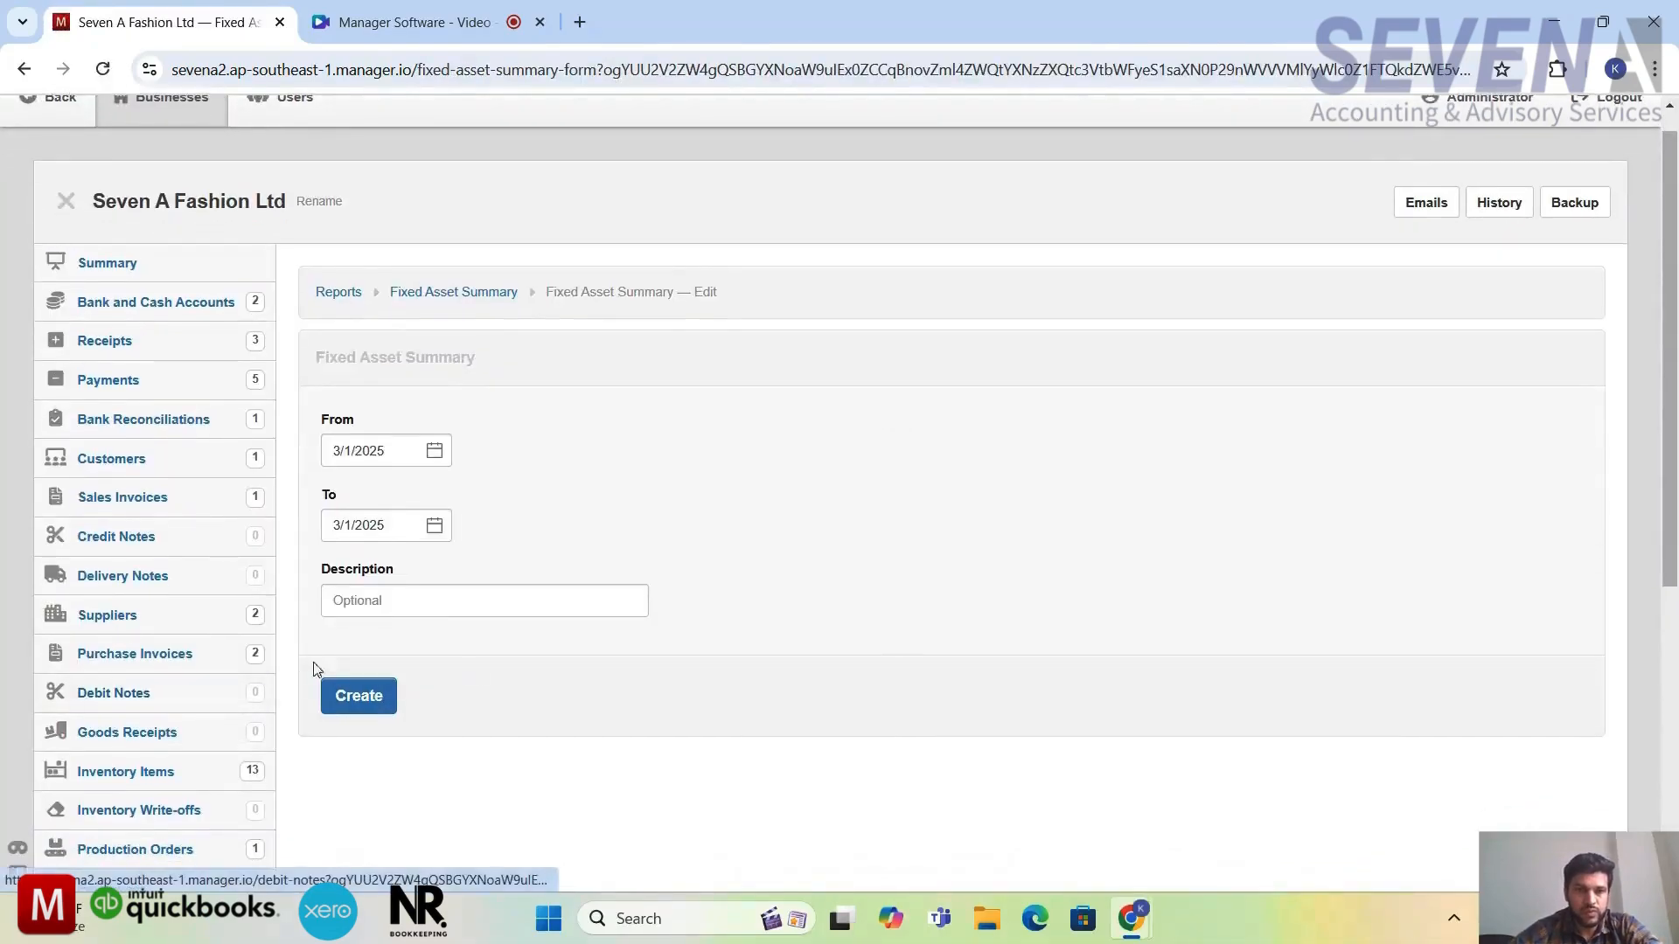
left_click(339, 704)
Examine Machine 3's consideration received and accumulated depreciation in the Fixed Asset Summary report.
scroll(724, 685, "down", 2)
scroll(724, 686, "down", 2)
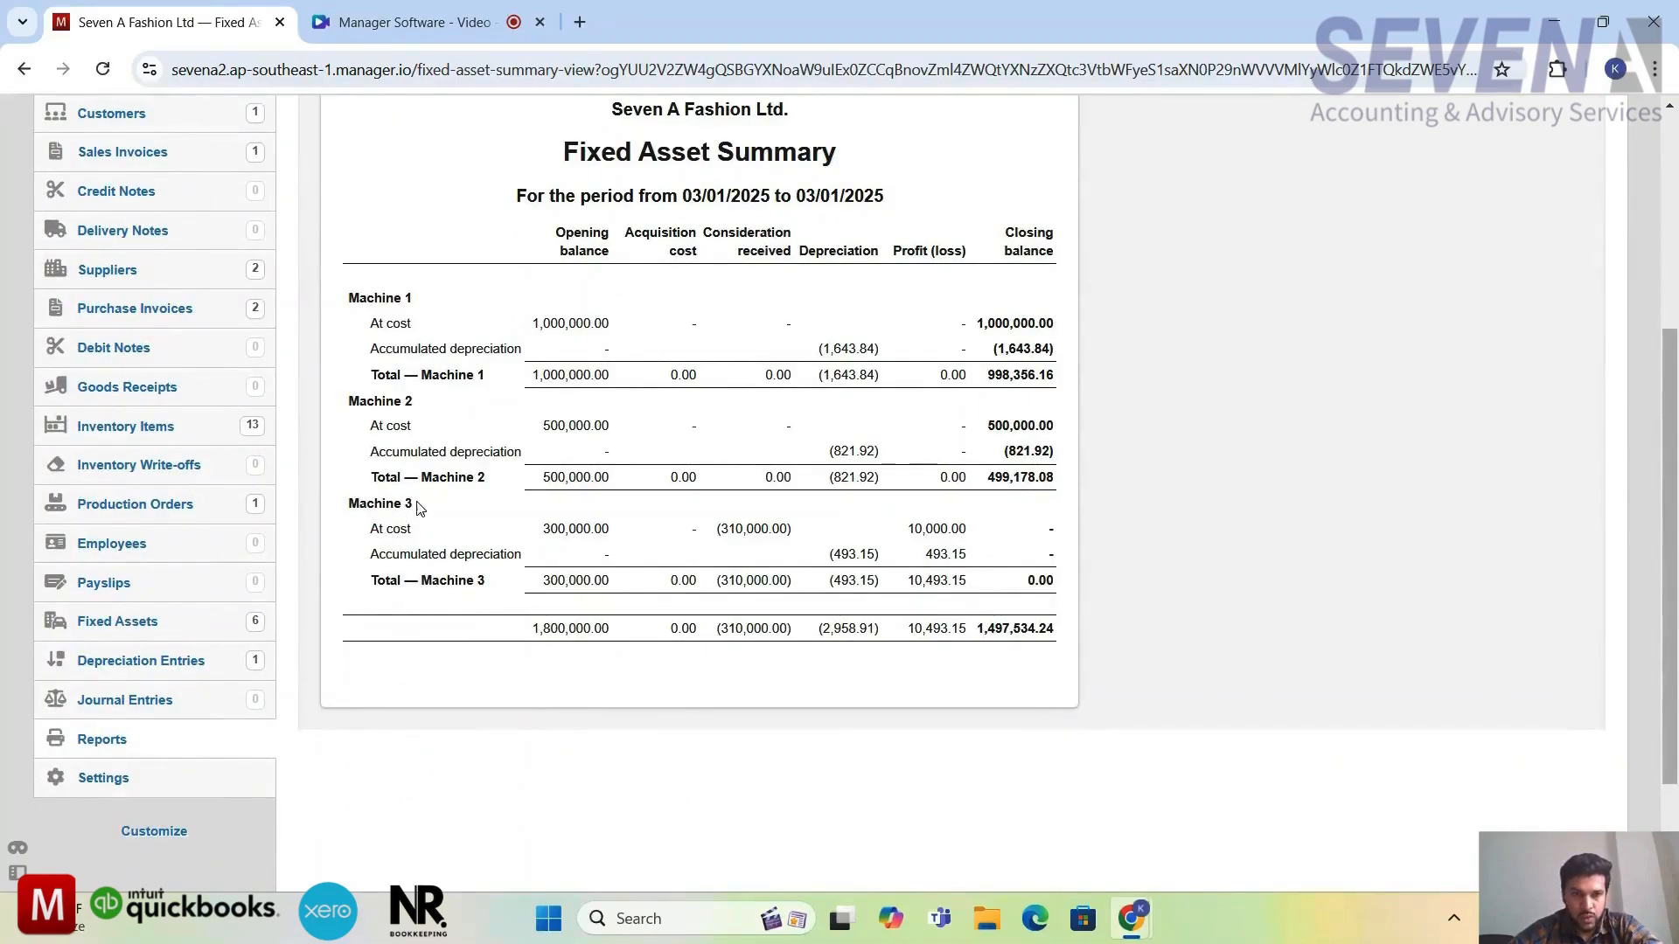
left_click_drag(413, 504, 468, 503)
left_click(490, 514)
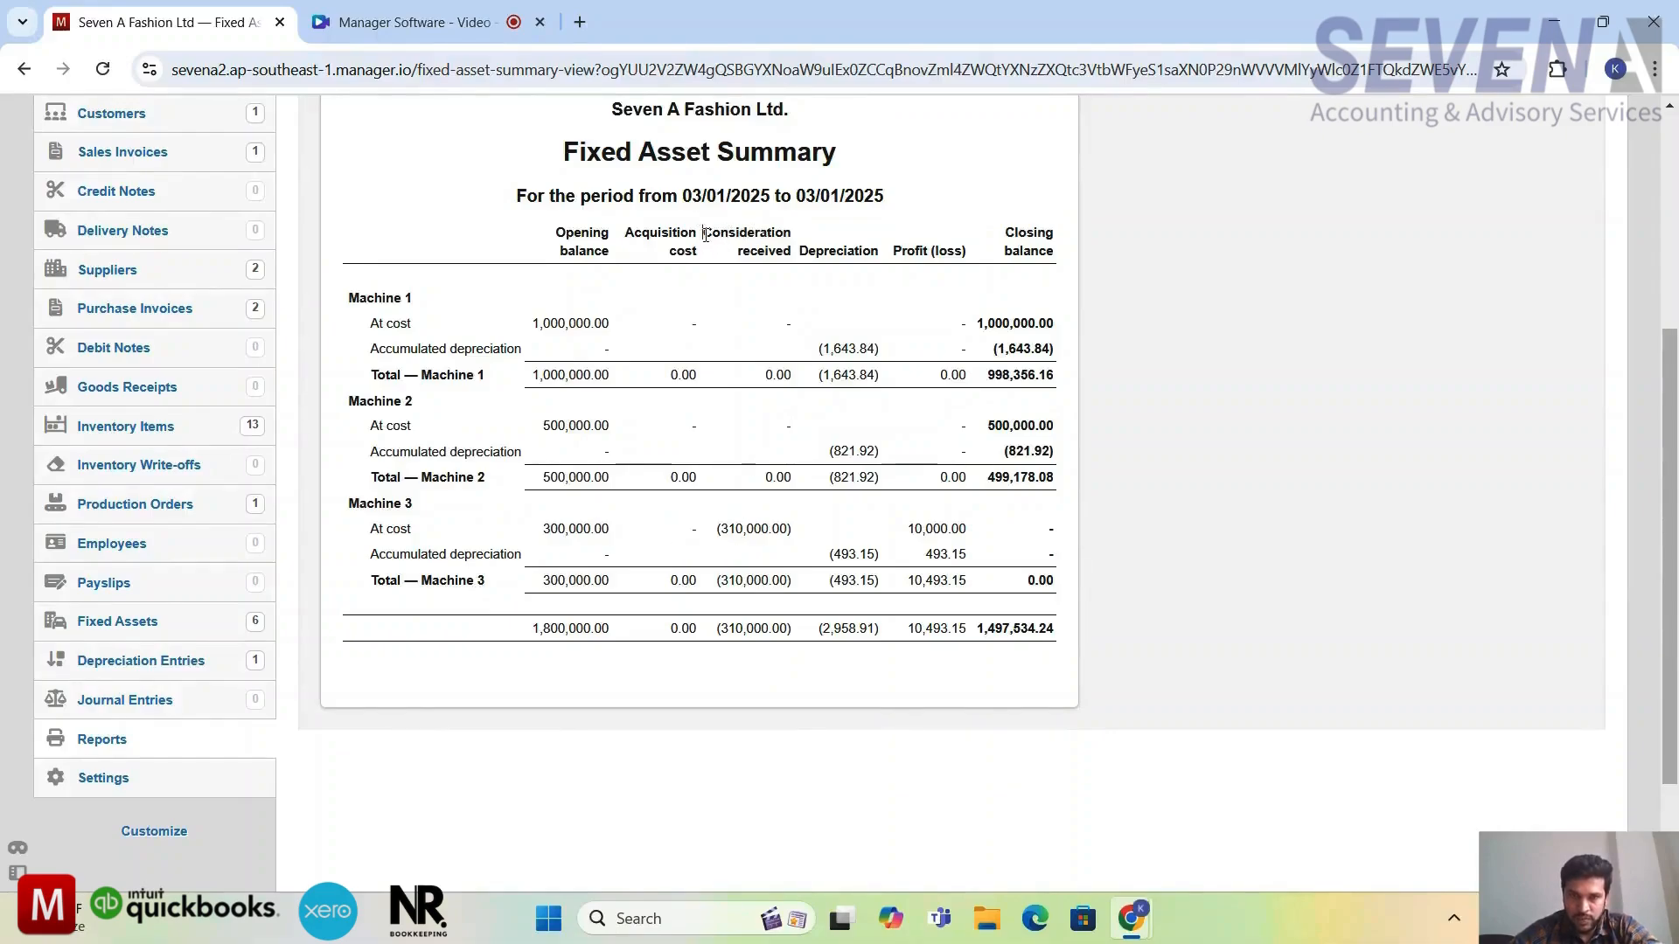
left_click_drag(704, 235, 793, 262)
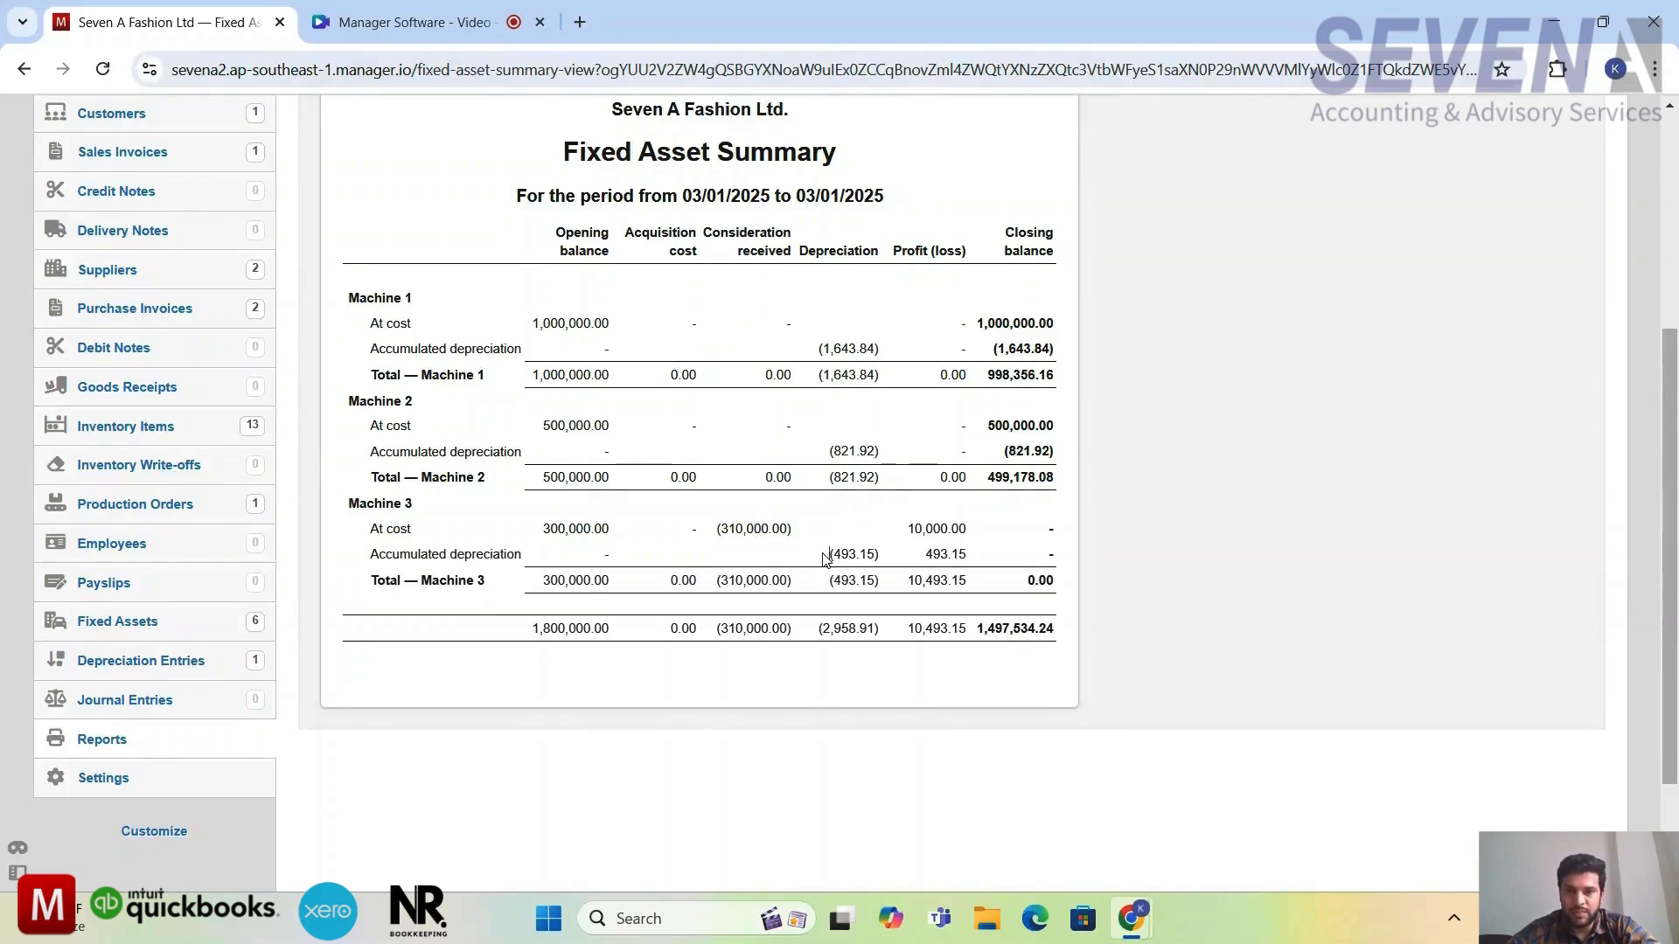
left_click_drag(827, 558, 882, 568)
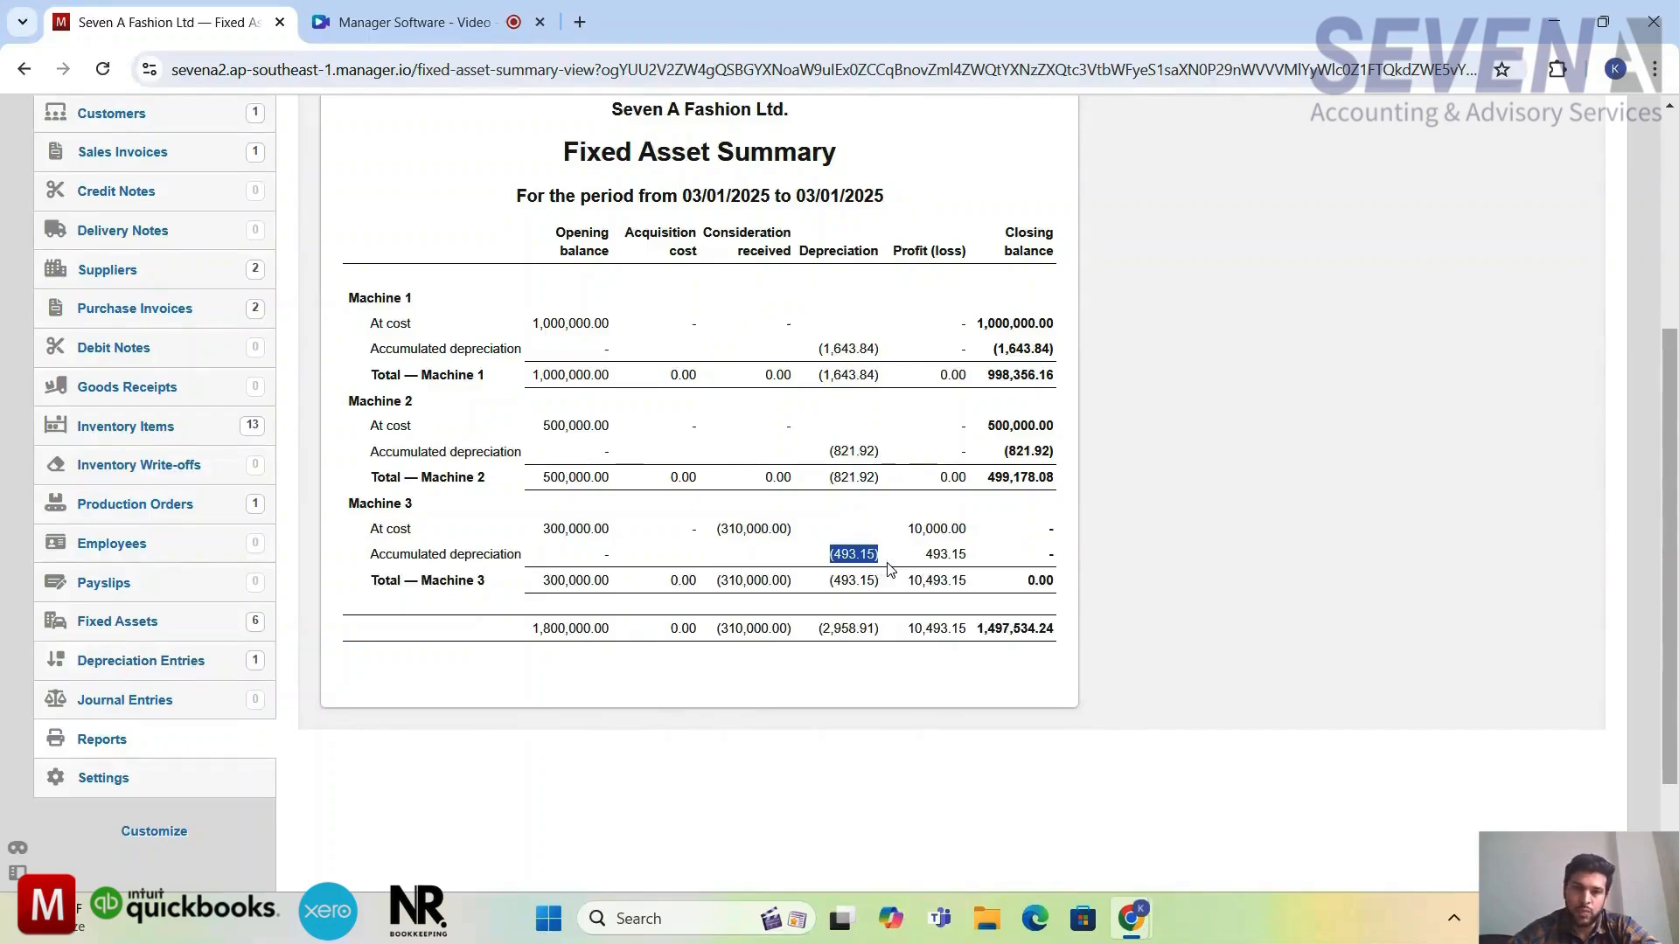
left_click(798, 556)
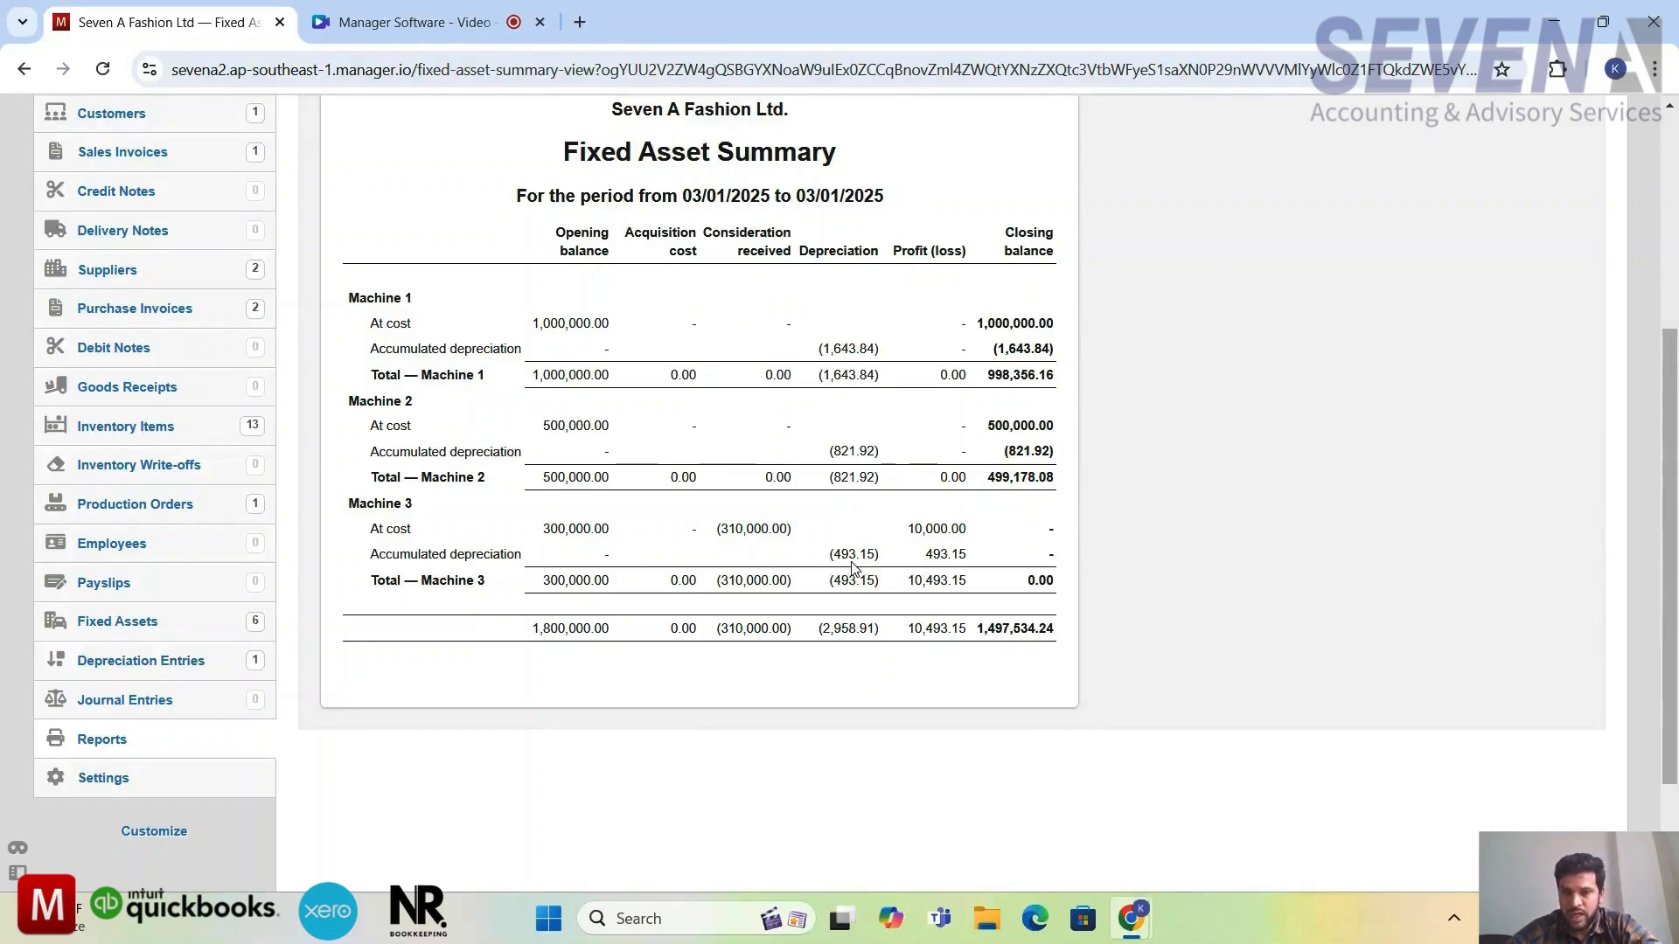
left_click_drag(829, 555, 879, 569)
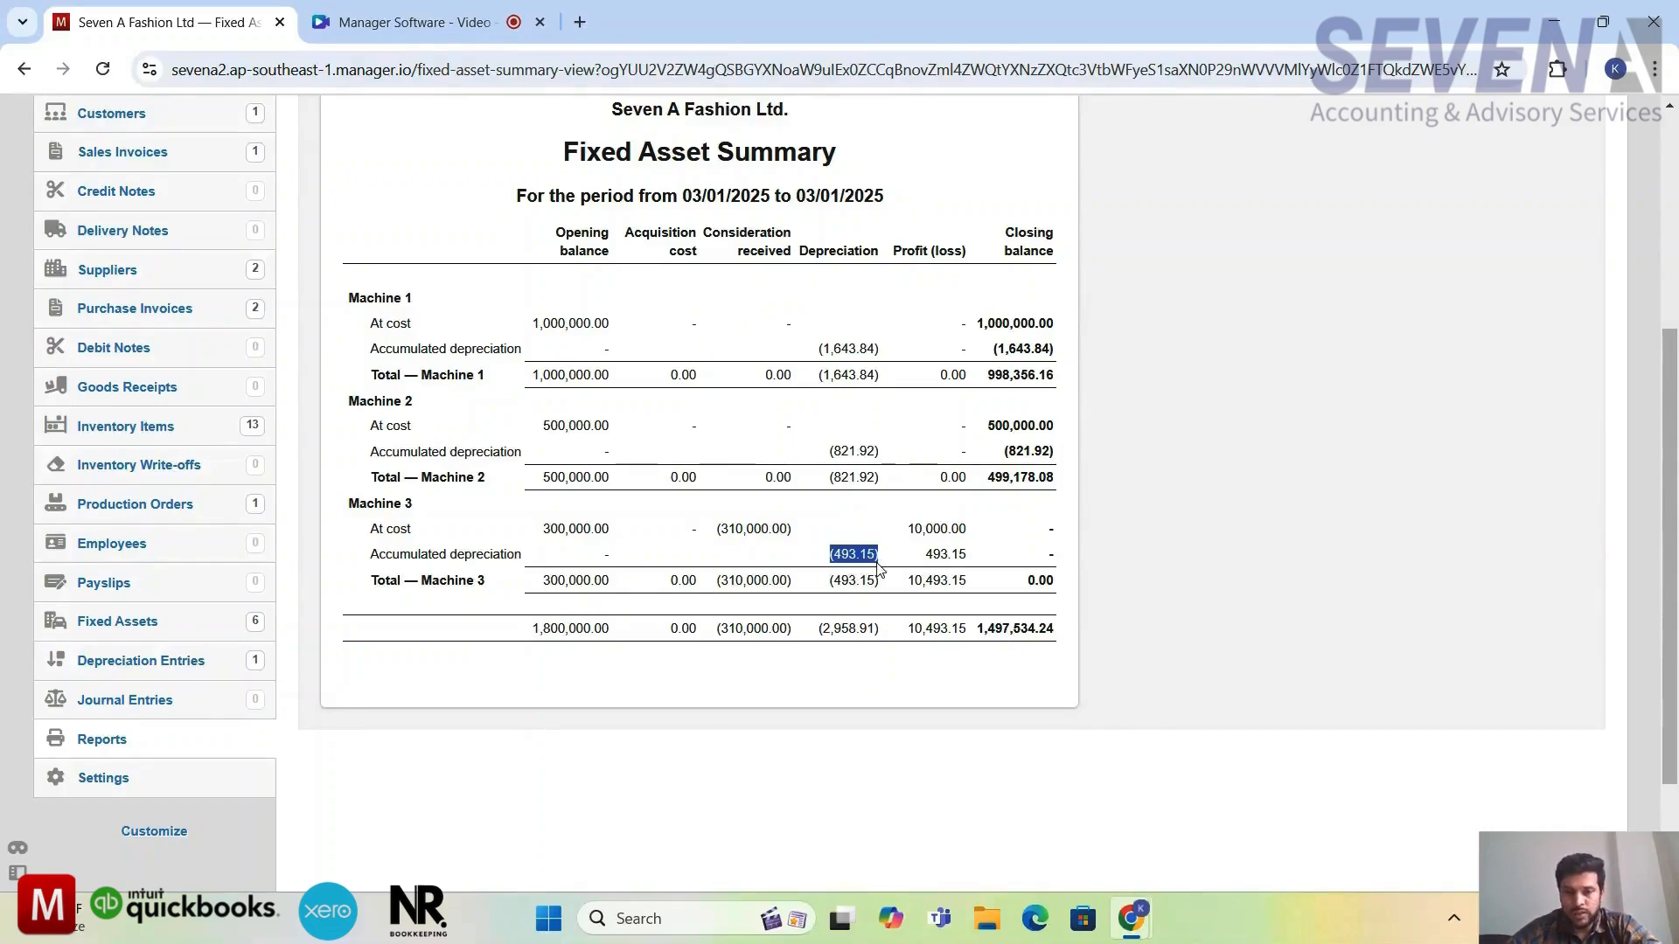
left_click(900, 551)
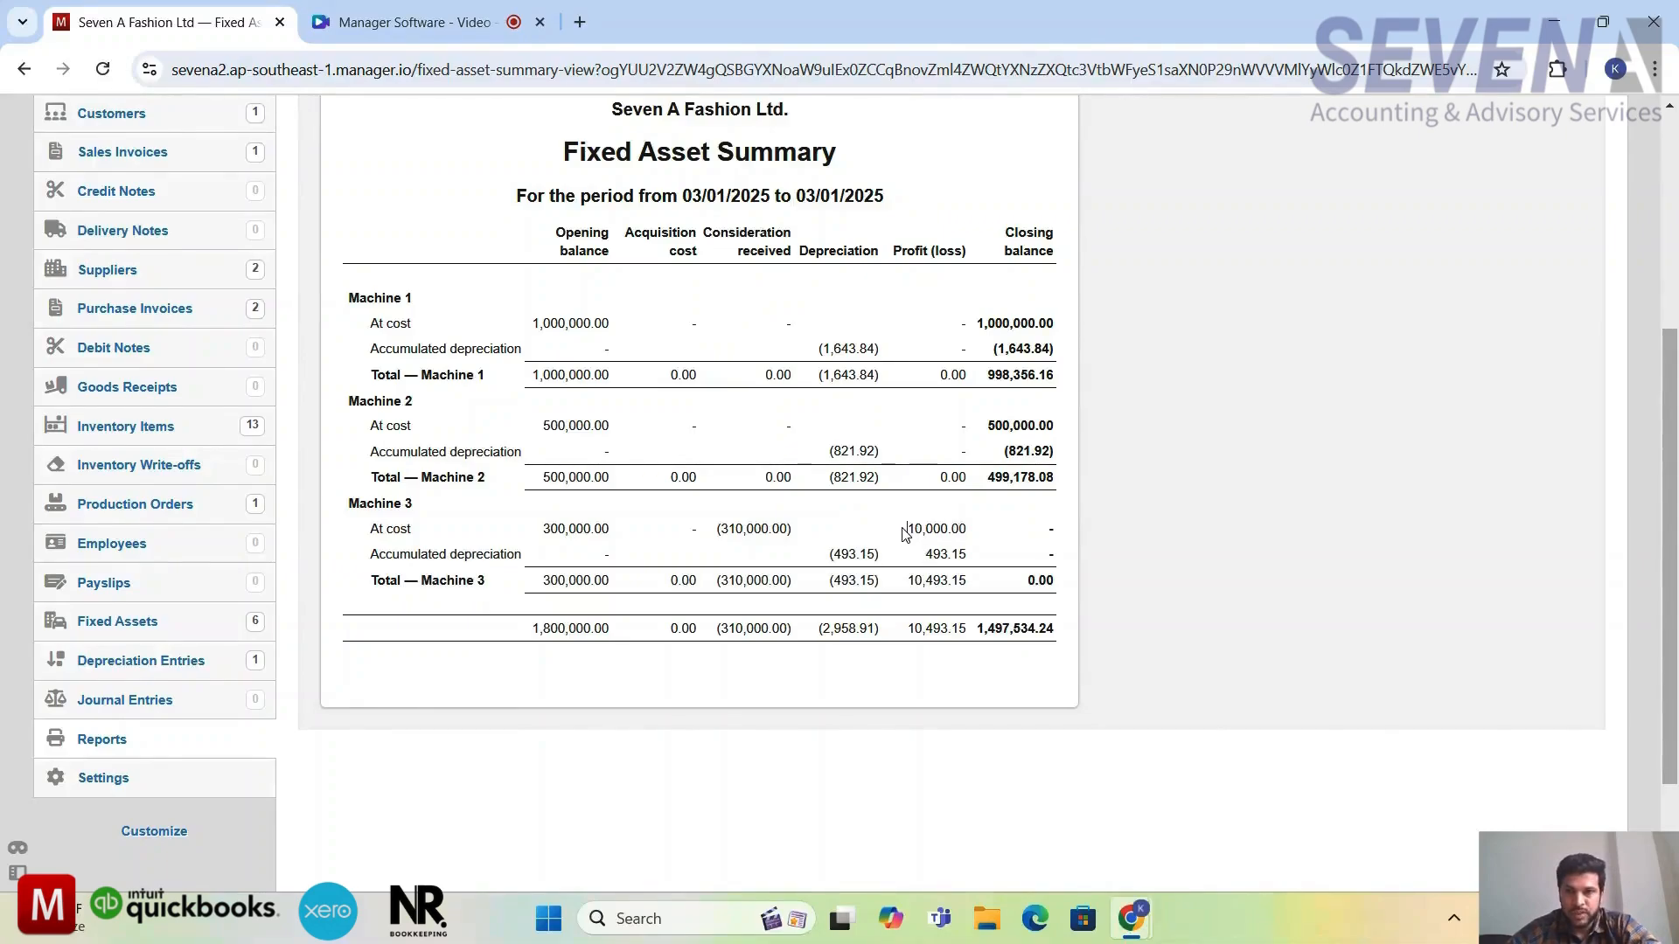
Examine Machine 3's profit (loss) at cost, on accumulated depreciation and in total, and check the report's totals and period.
right_click(958, 535)
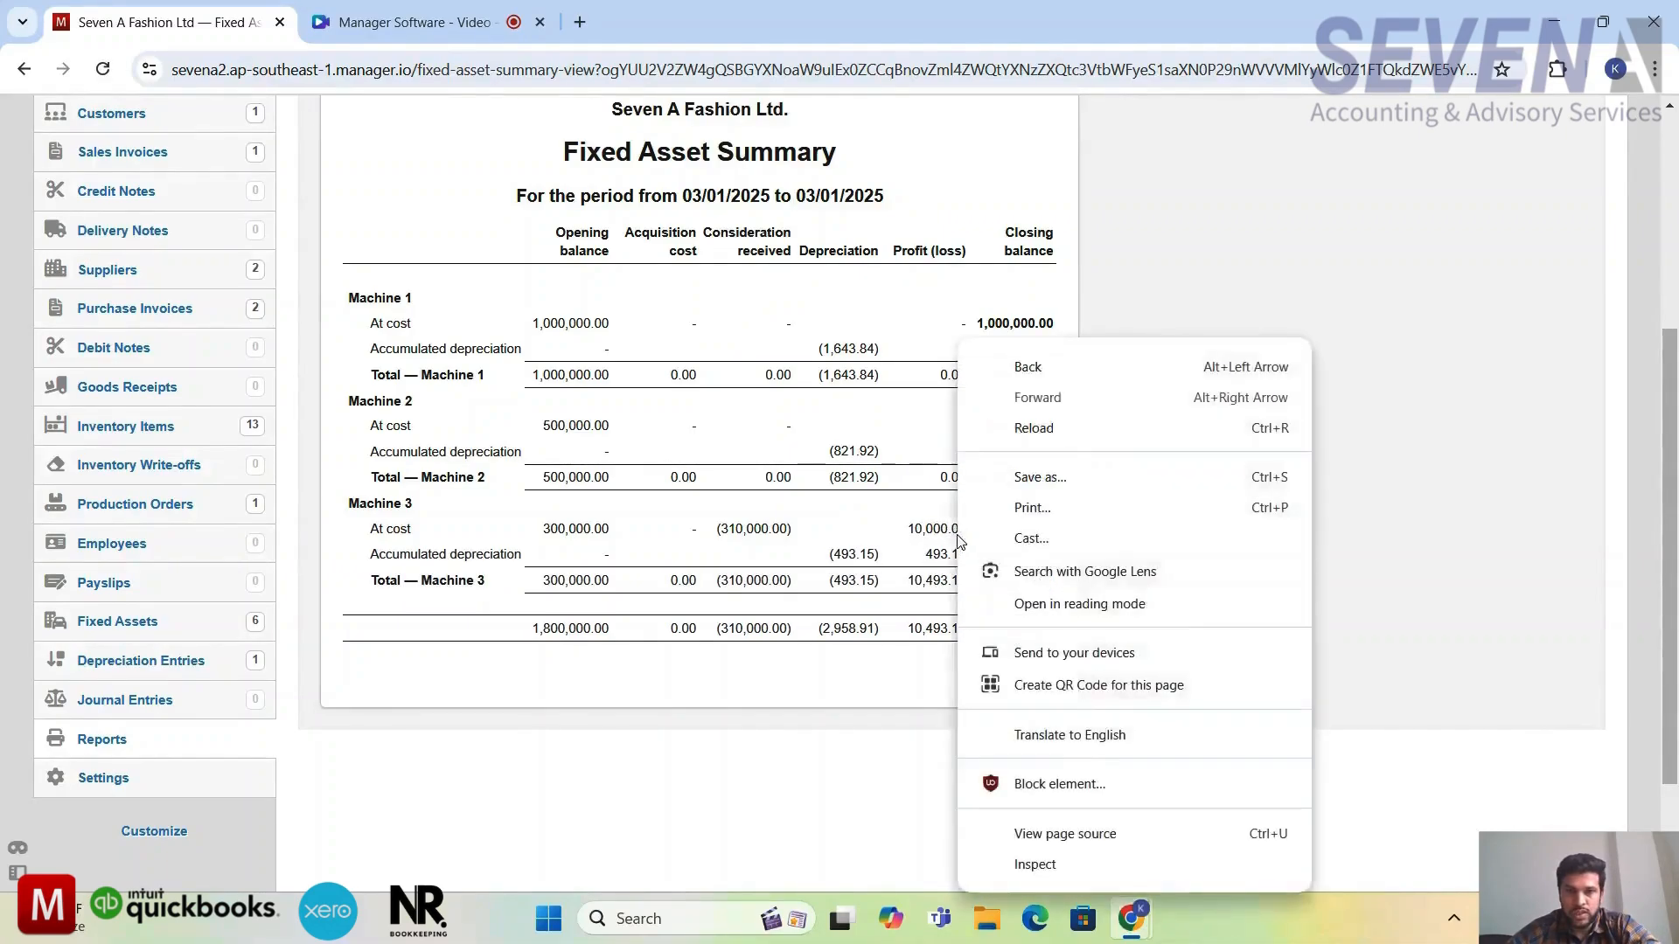
left_click_drag(908, 530, 914, 534)
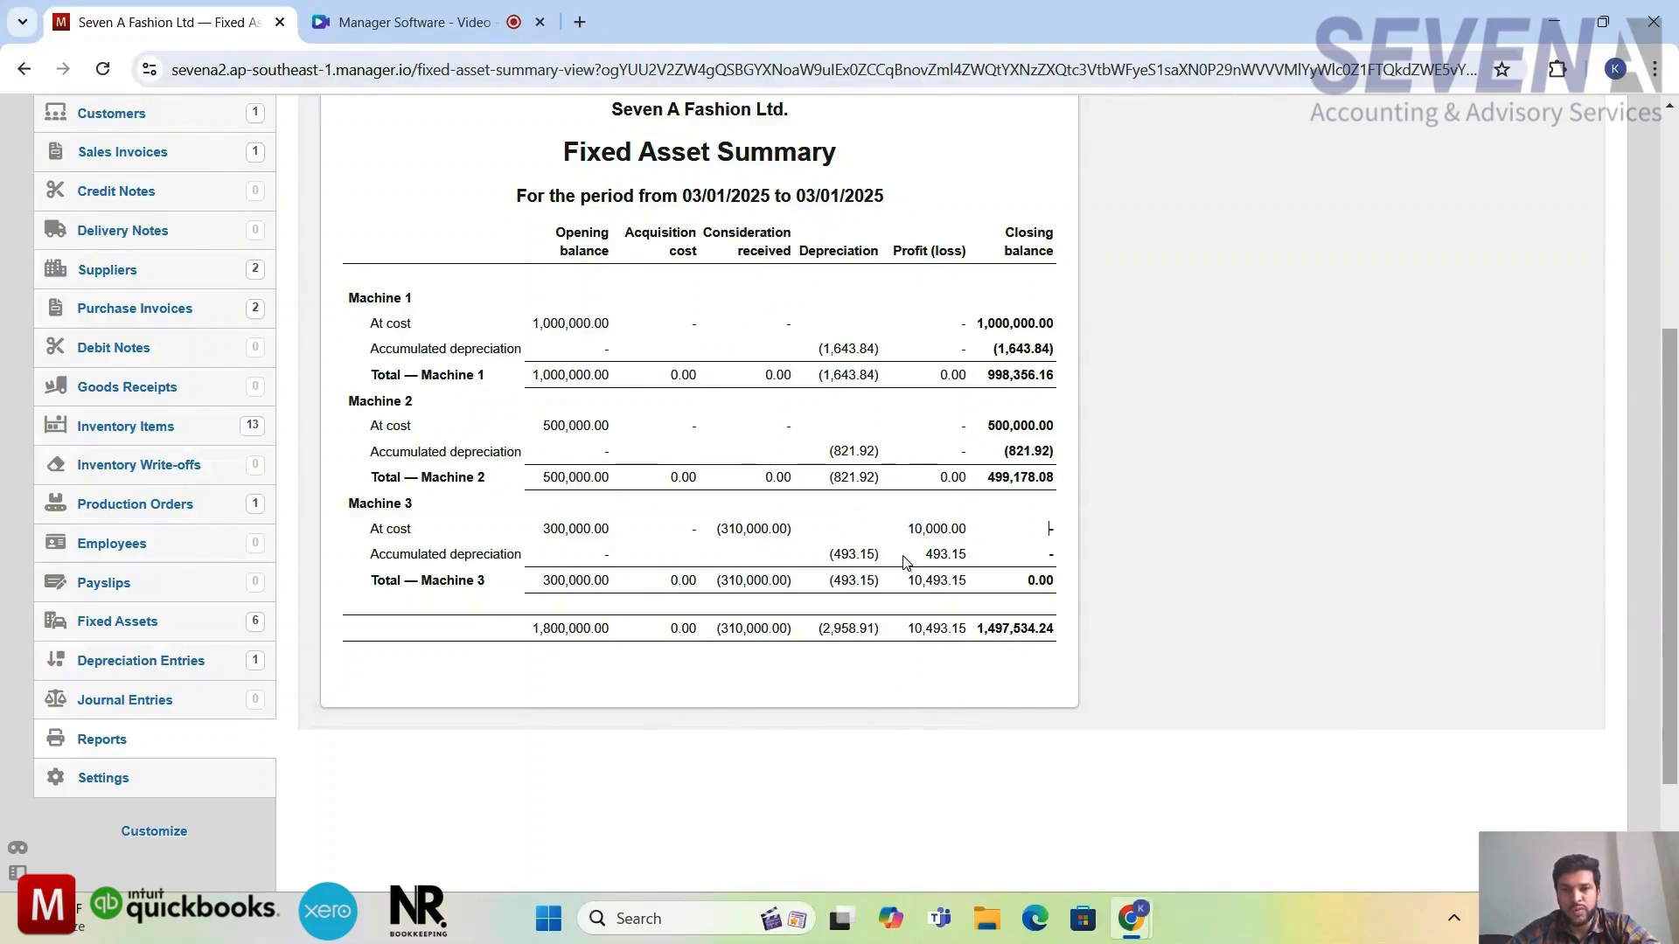
right_click(939, 557)
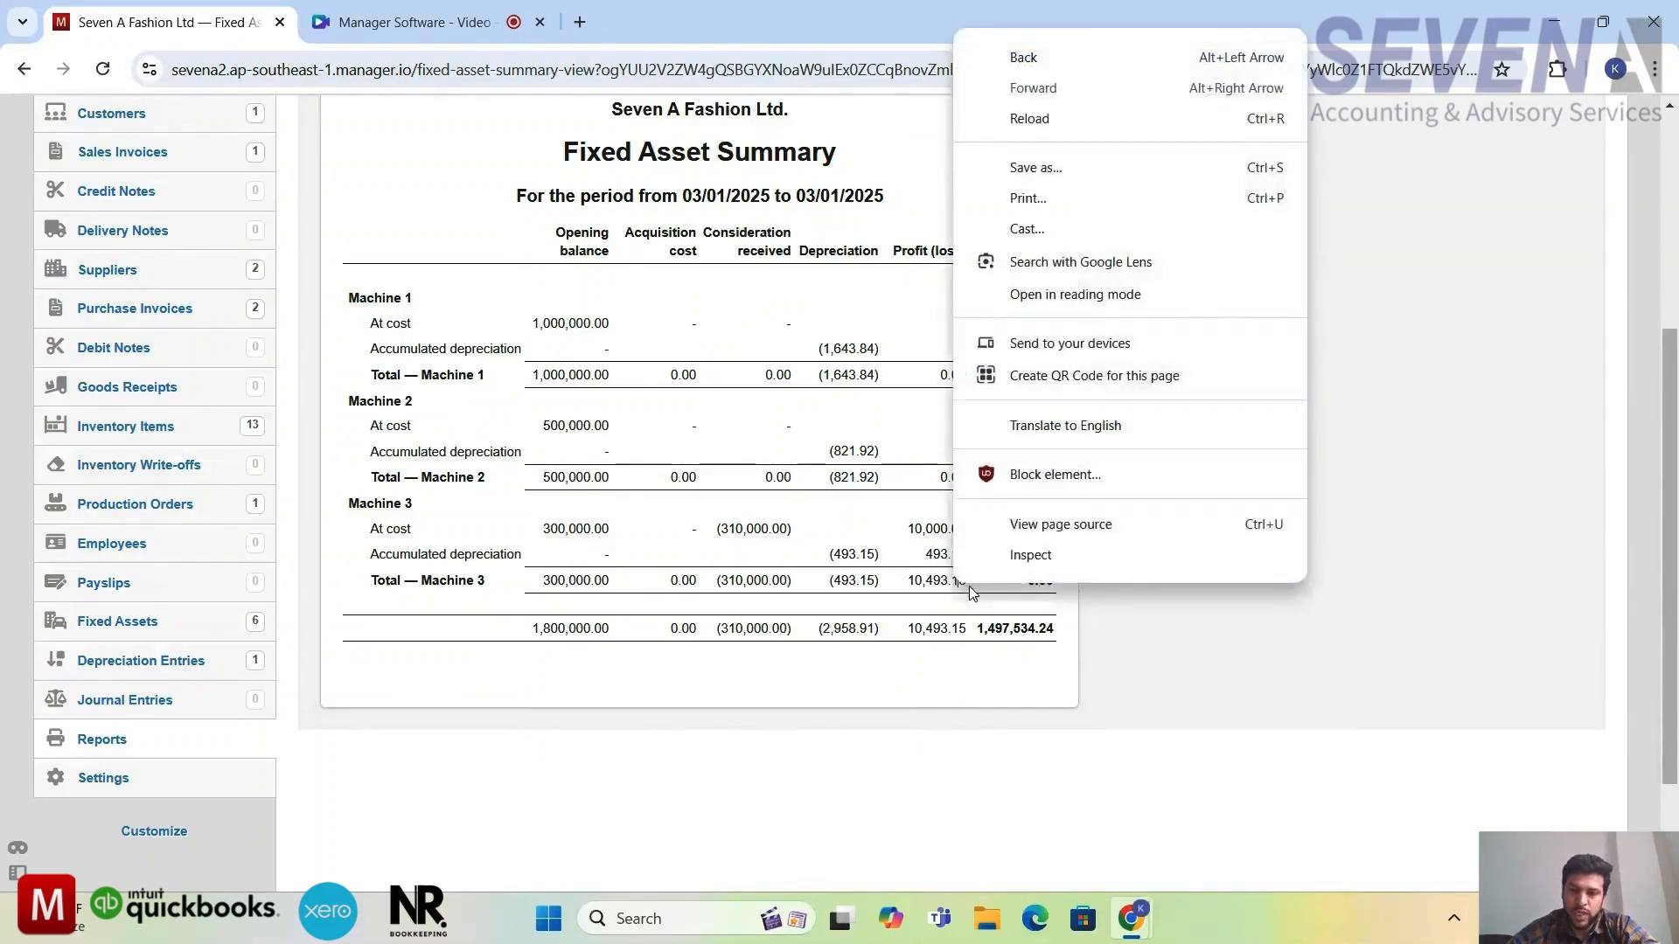
left_click(968, 586)
left_click_drag(966, 589, 896, 582)
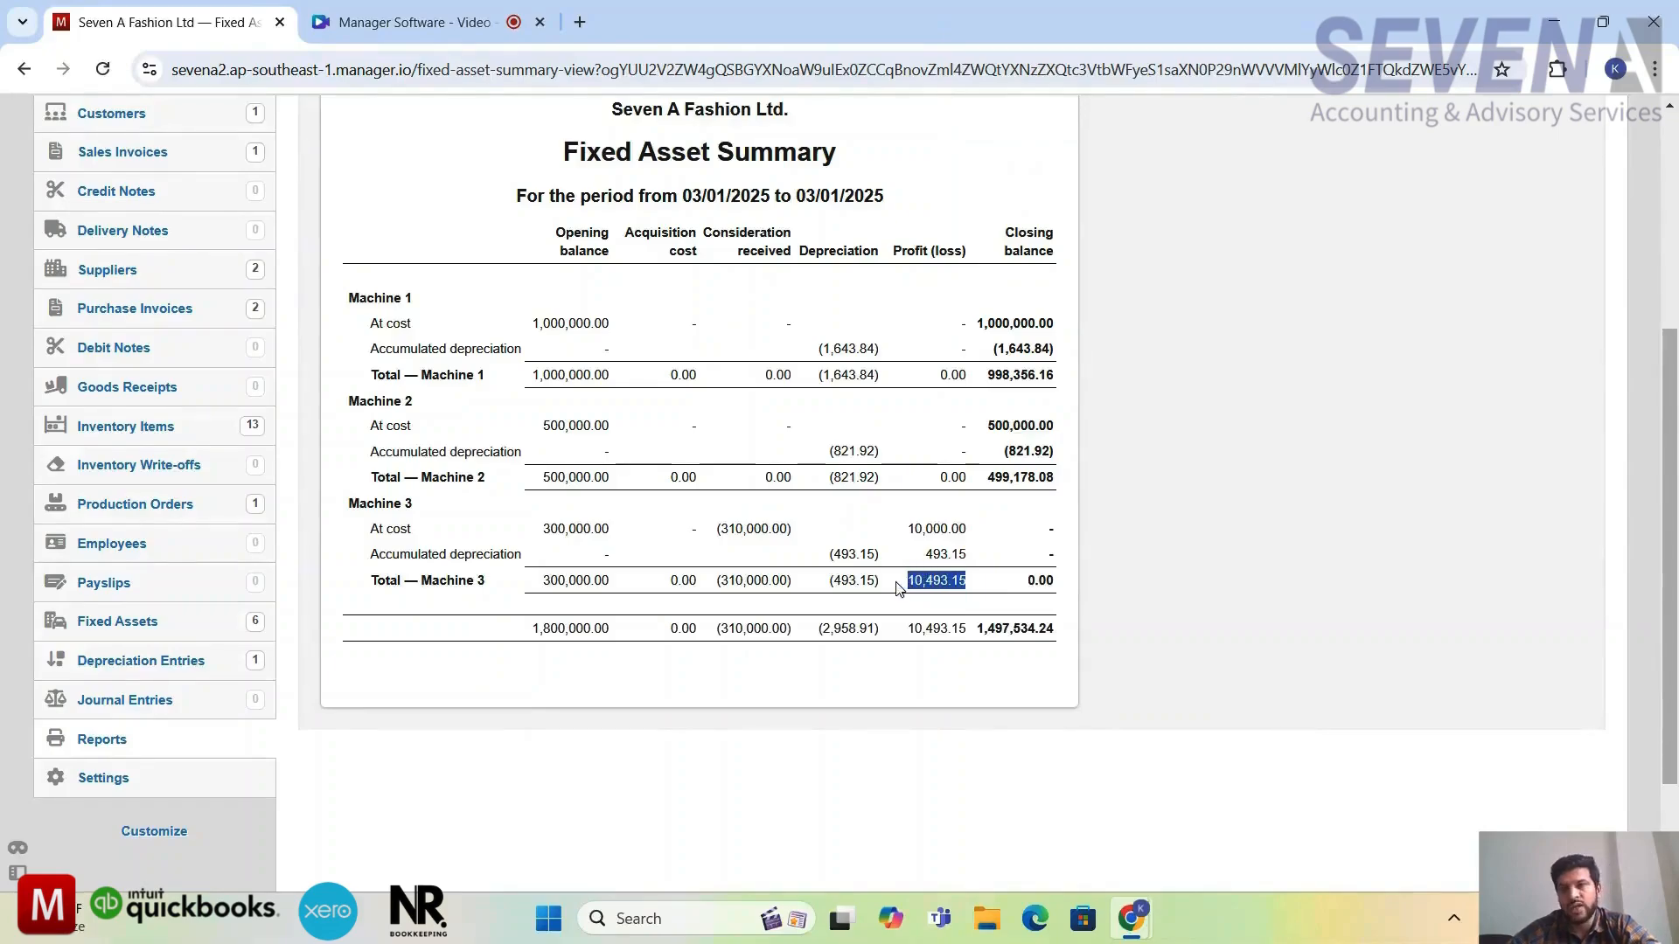
scroll(1033, 694, "down", 2)
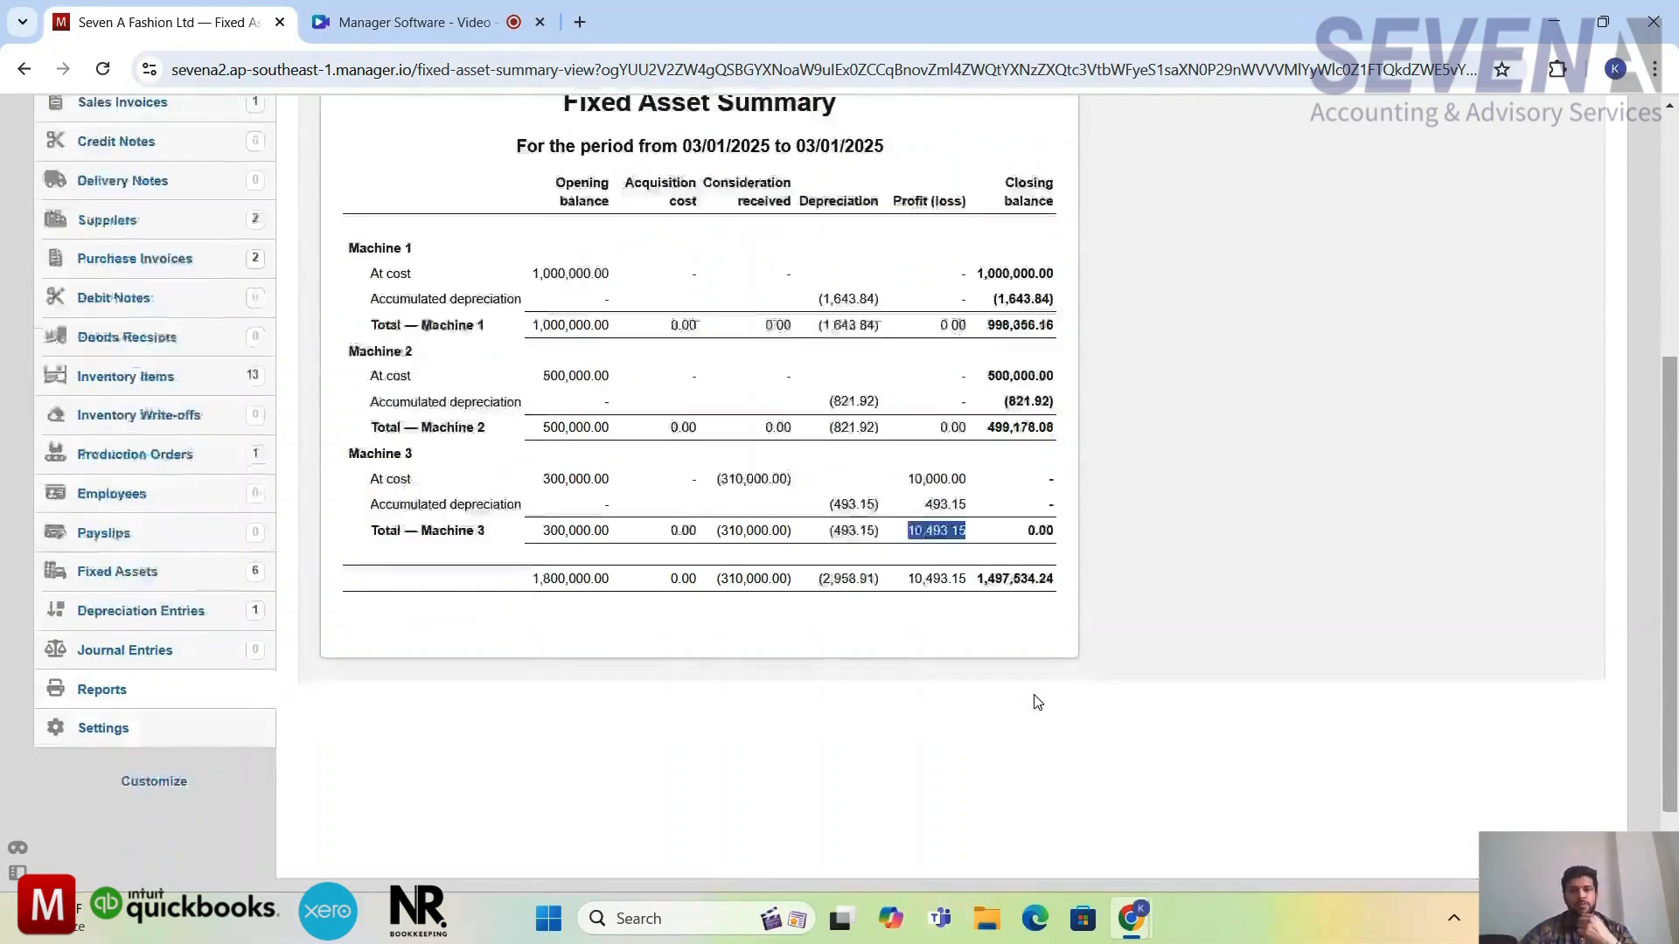
right_click(1034, 695)
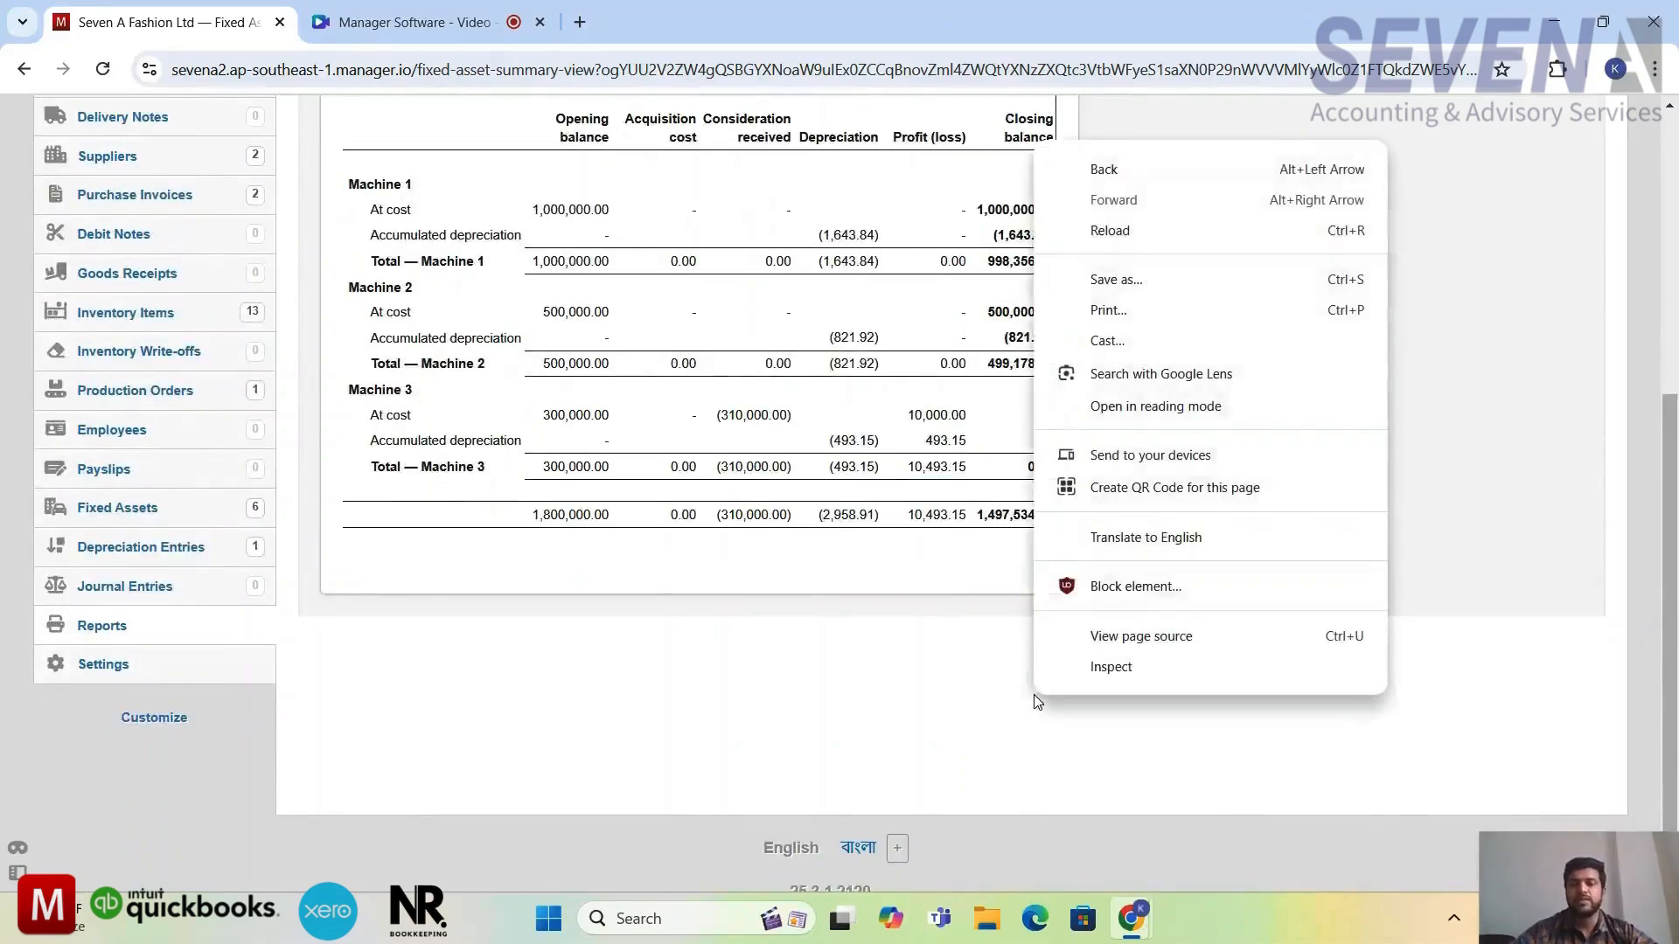
left_click(936, 656)
scroll(937, 656, "up", 2)
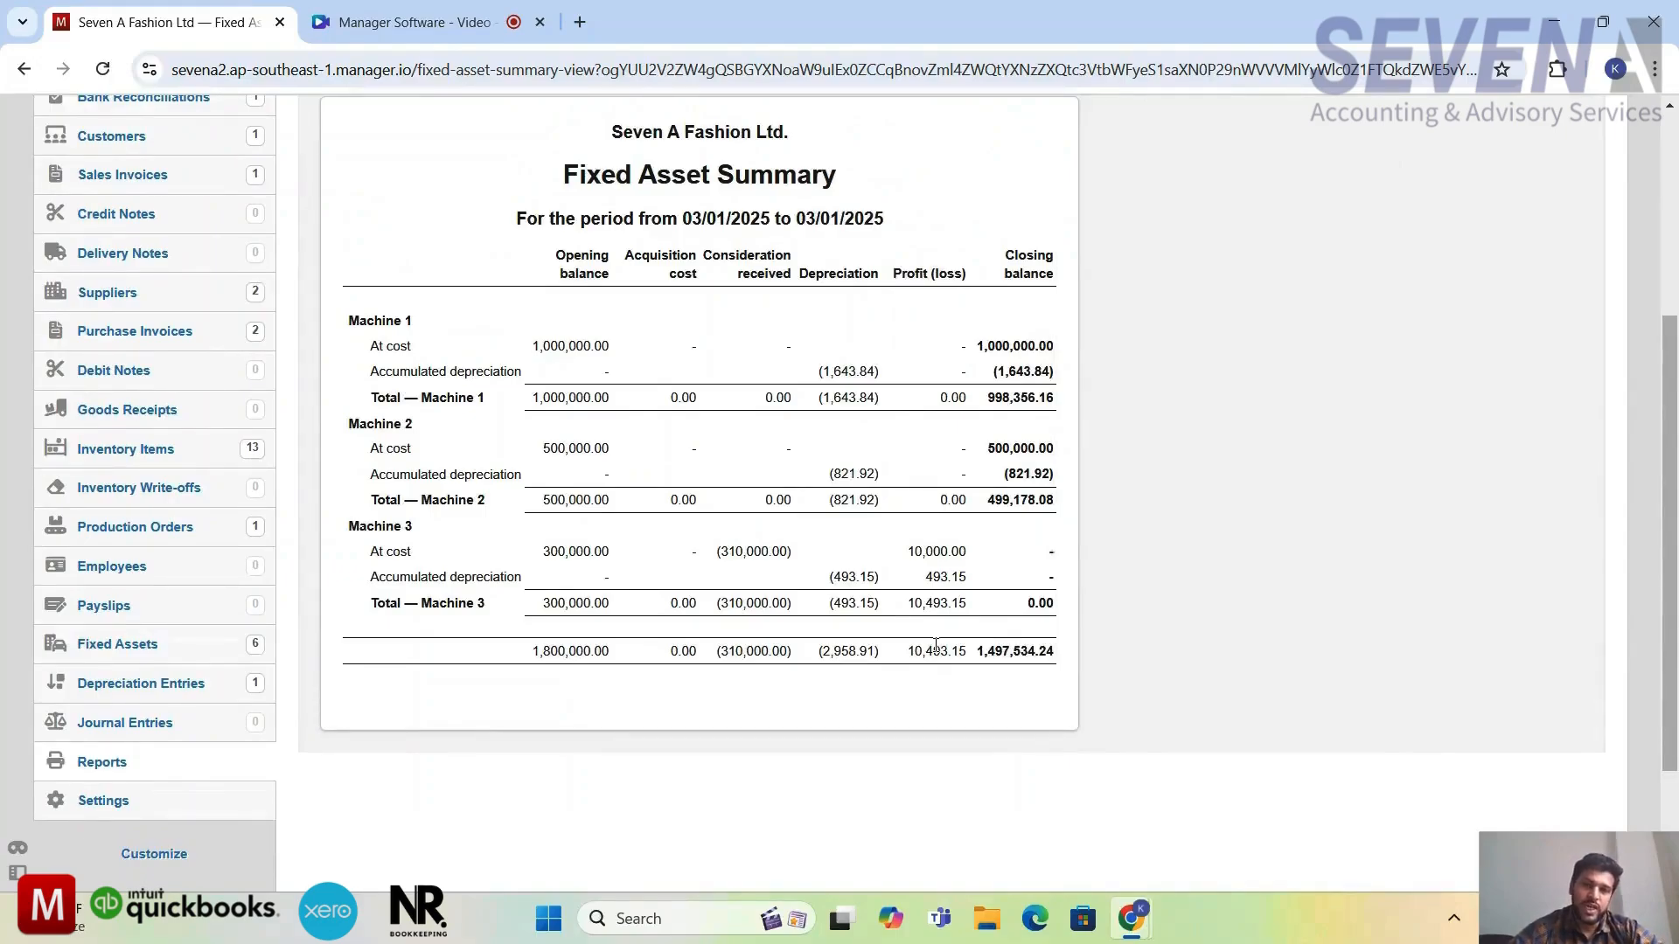
scroll(934, 645, "up", 2)
left_click_drag(820, 415, 692, 415)
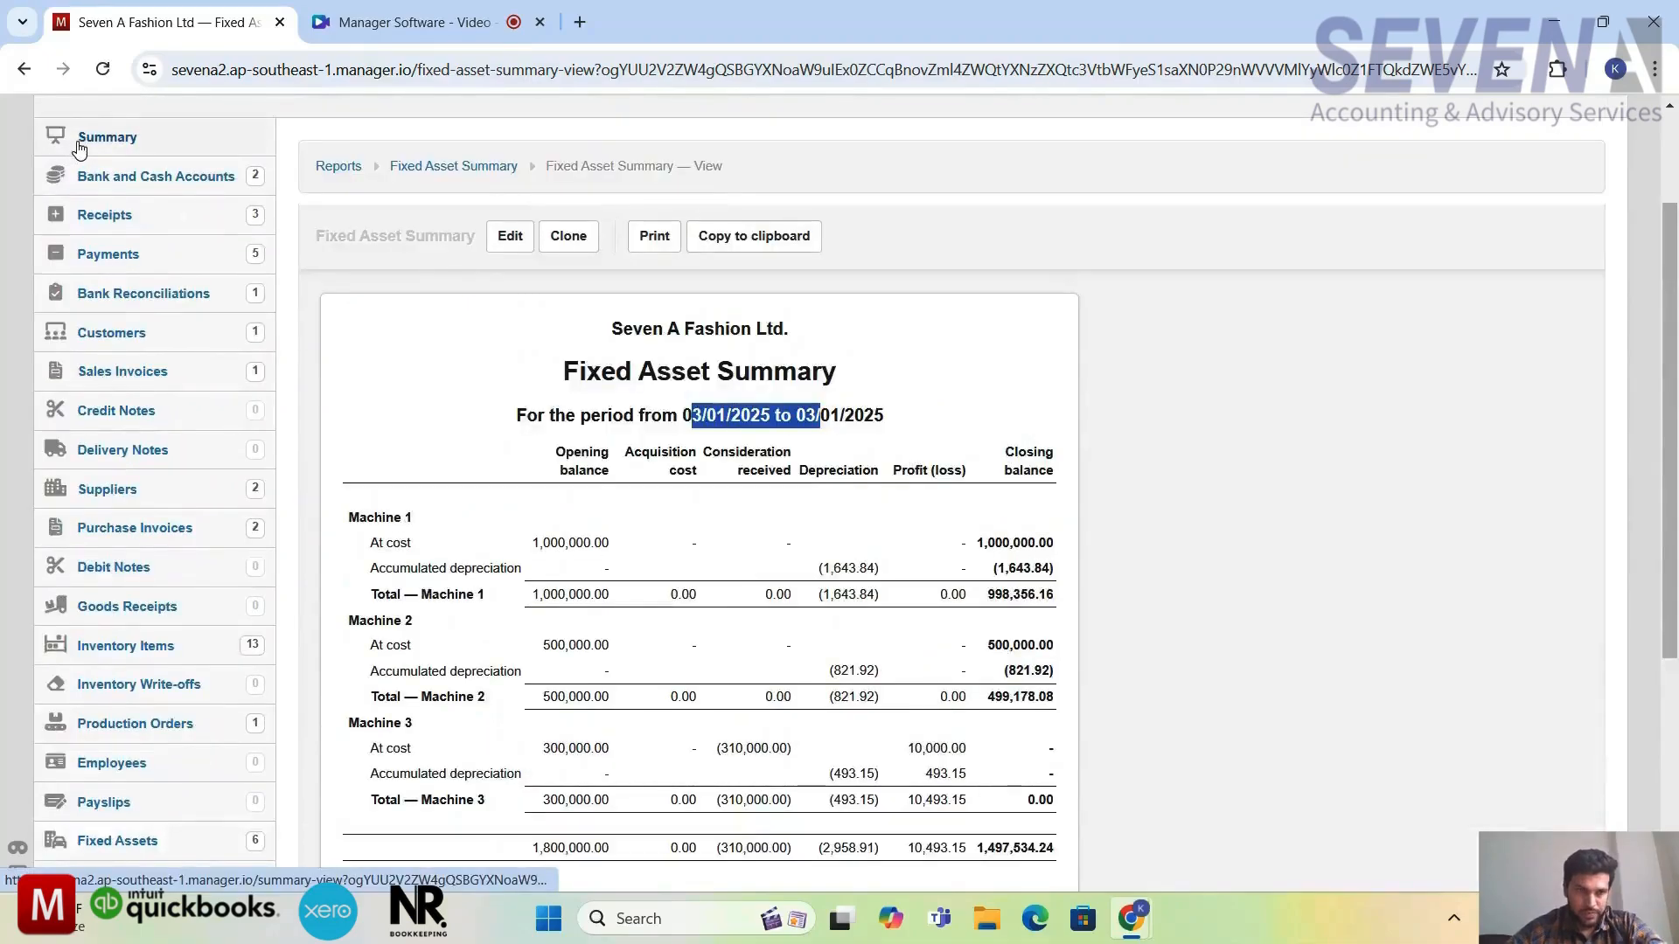
Return to the business summary and review the balance sheet and profit and loss figures.
left_click(80, 149)
scroll(549, 342, "down", 1)
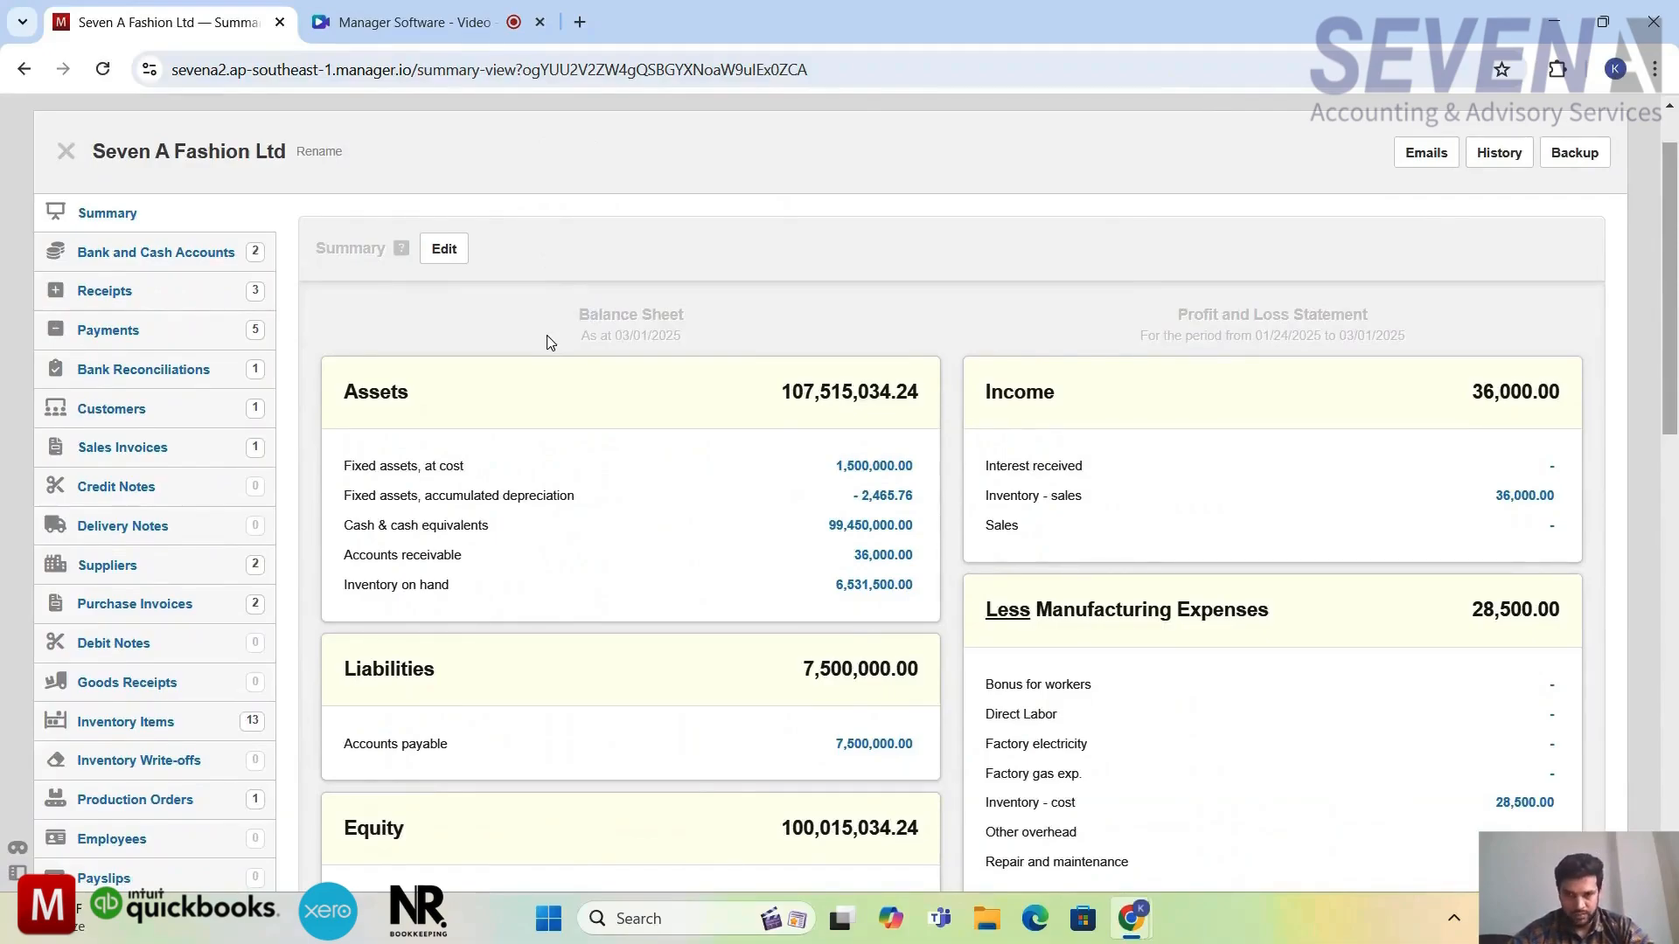
scroll(549, 342, "down", 3)
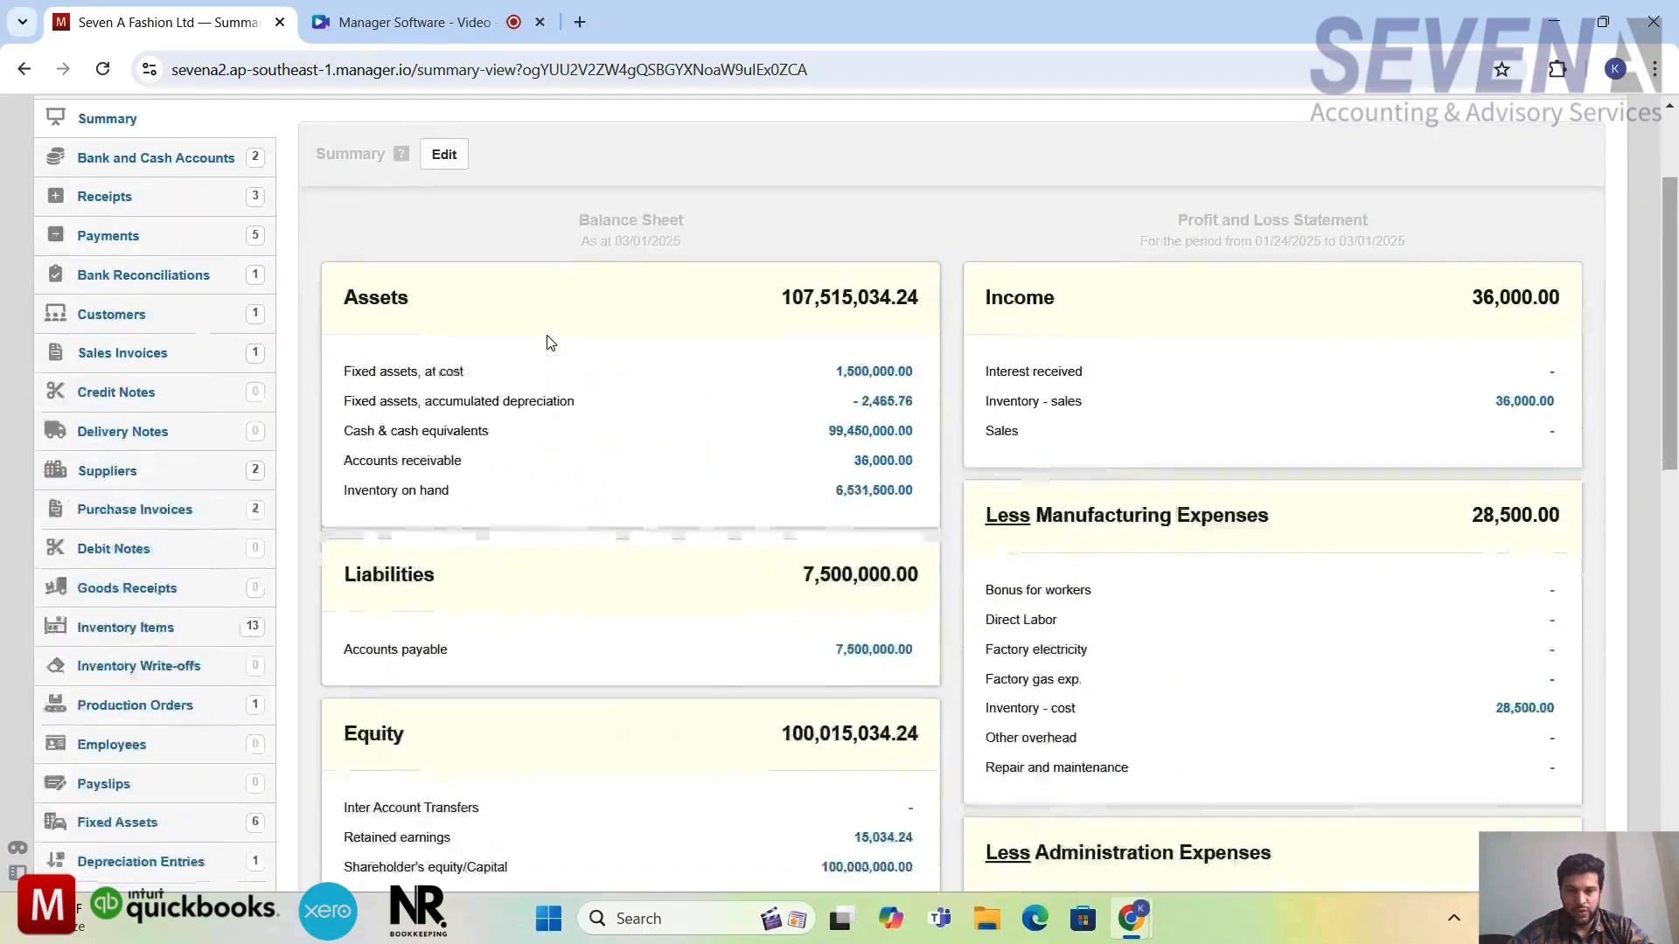
scroll(549, 342, "down", 5)
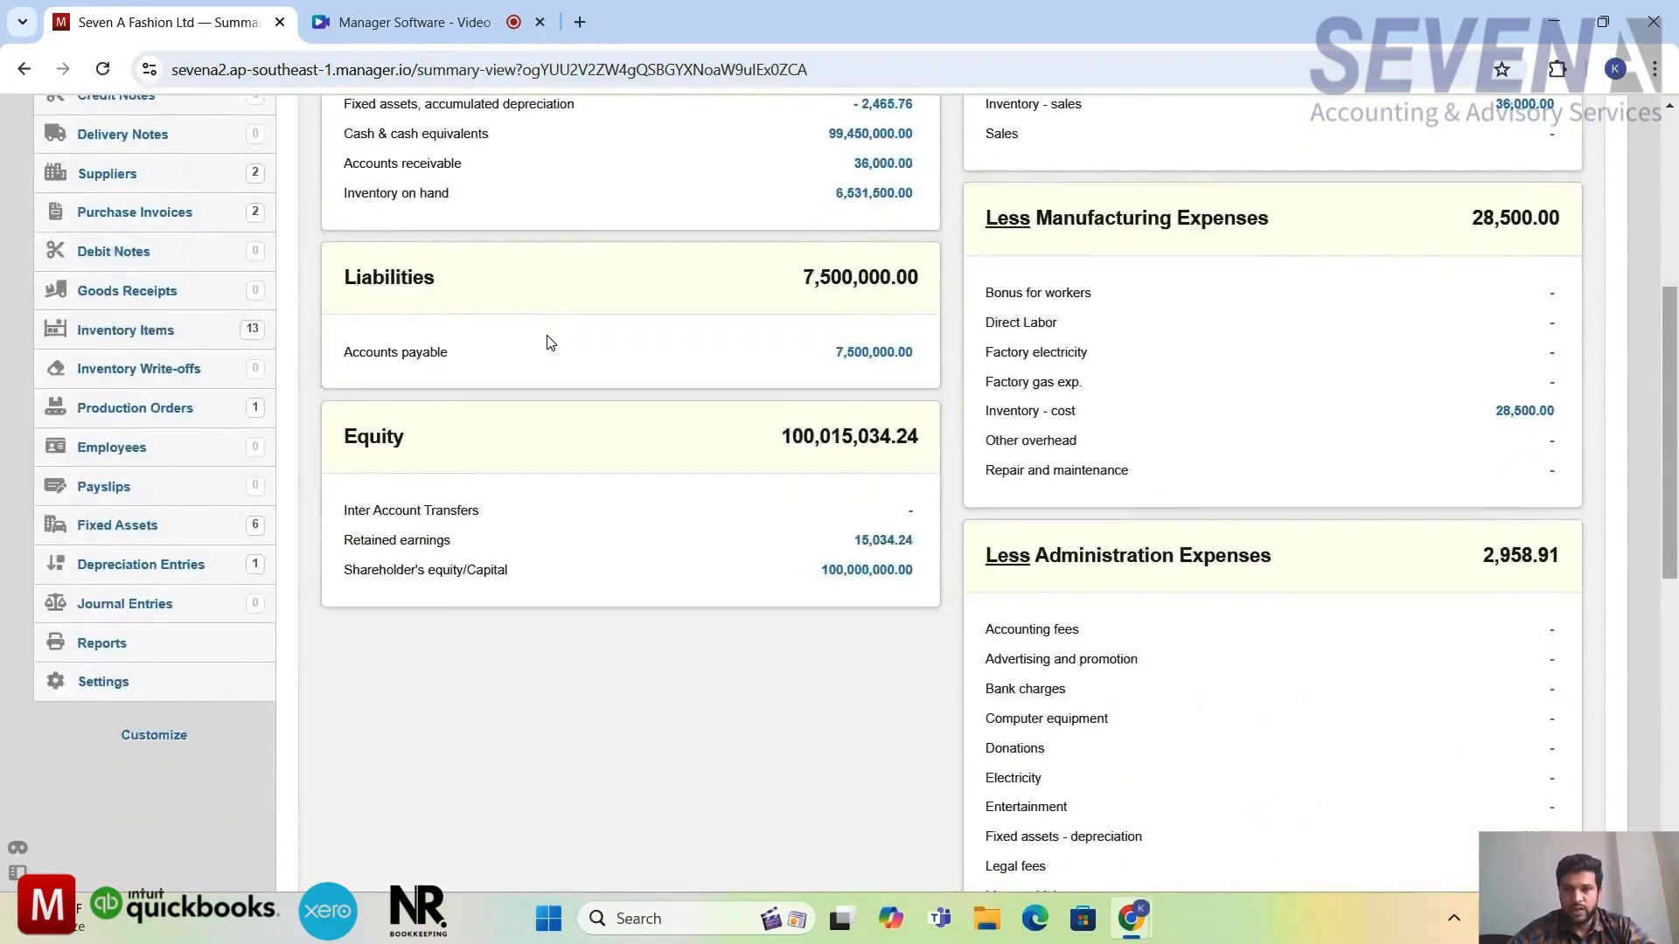
scroll(549, 342, "up", 10)
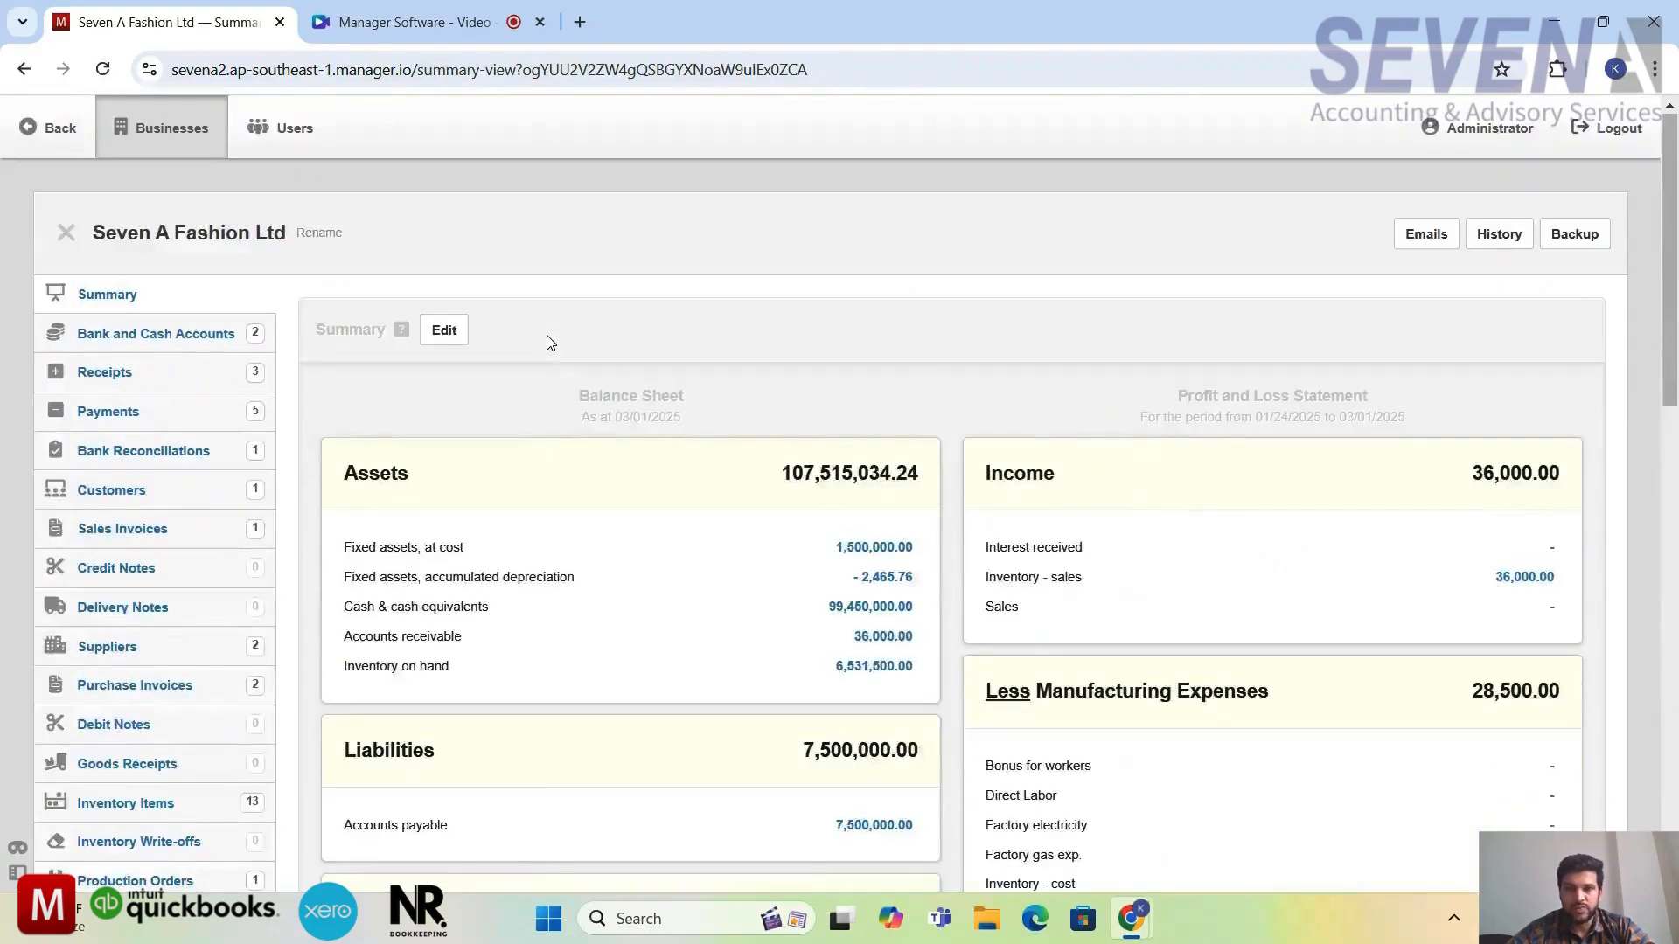